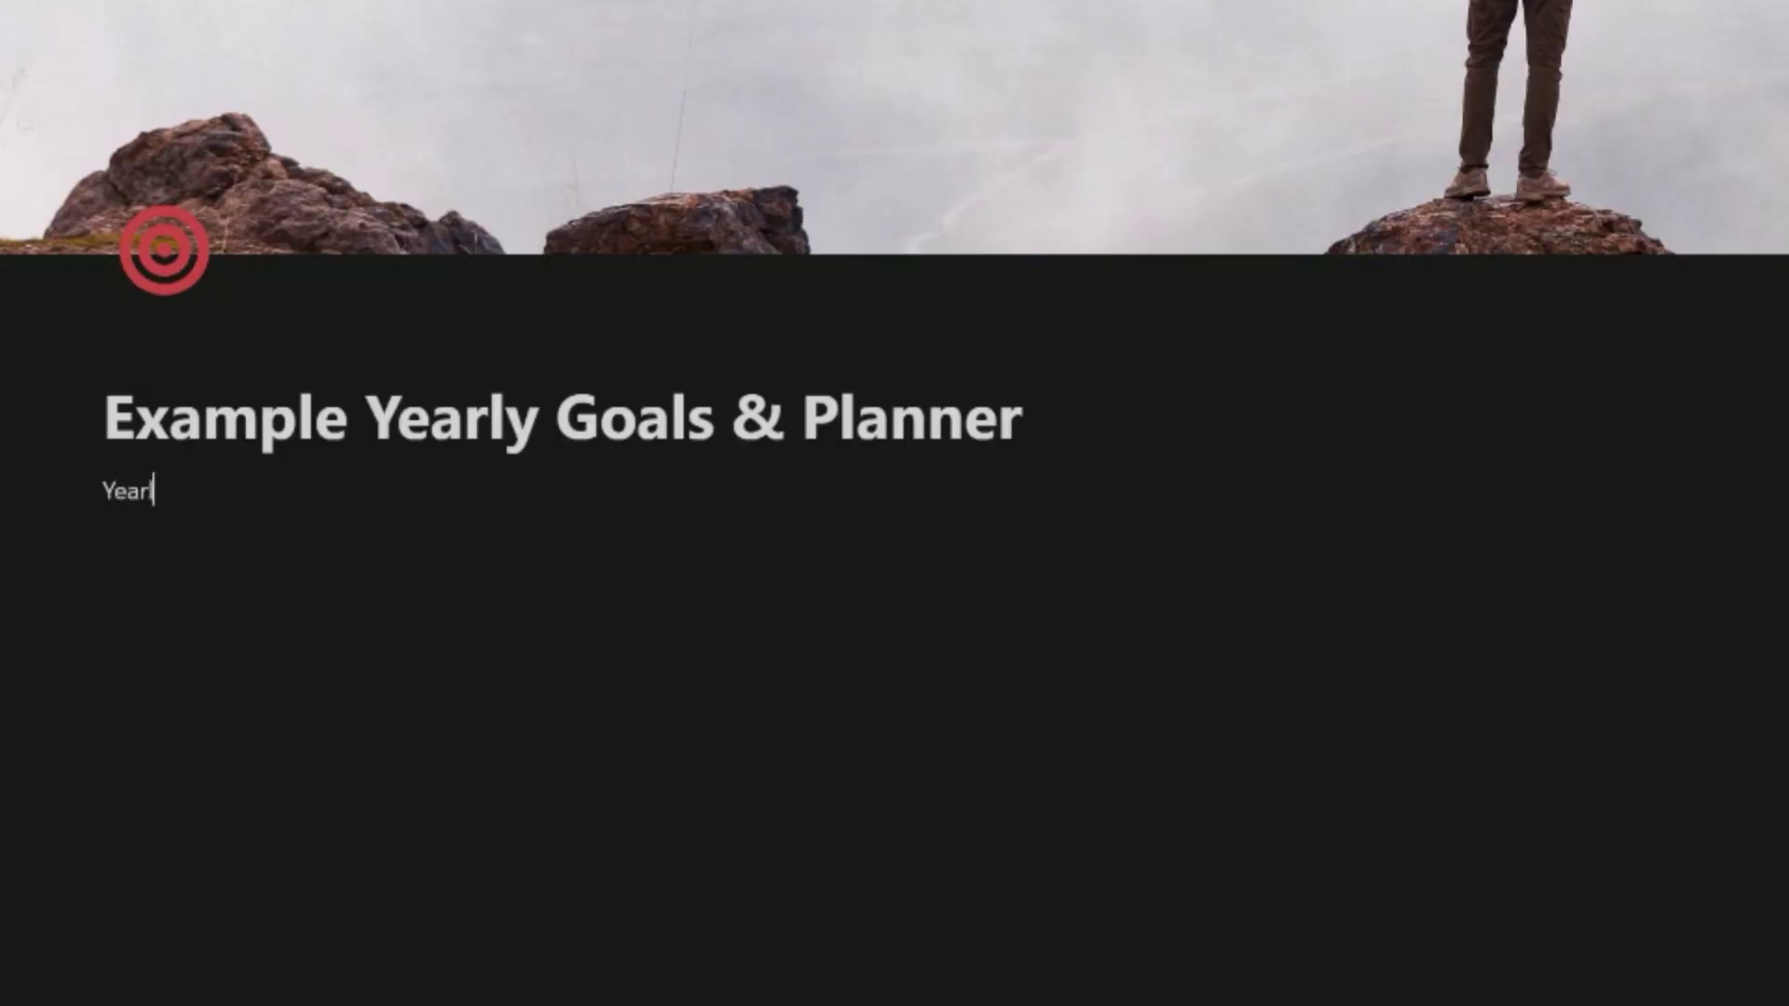
{"action": "type", "text": "ly Goals"}
- Finish the four page-name lines, set Progress to 44, and switch the goals view to List
{"action": "key", "text": "Return"}
{"action": "type", "text": "Monthly Targets"}
{"action": "key", "text": "Return"}
{"action": "type", "text": "Monthly Plans Daily Tasks"}
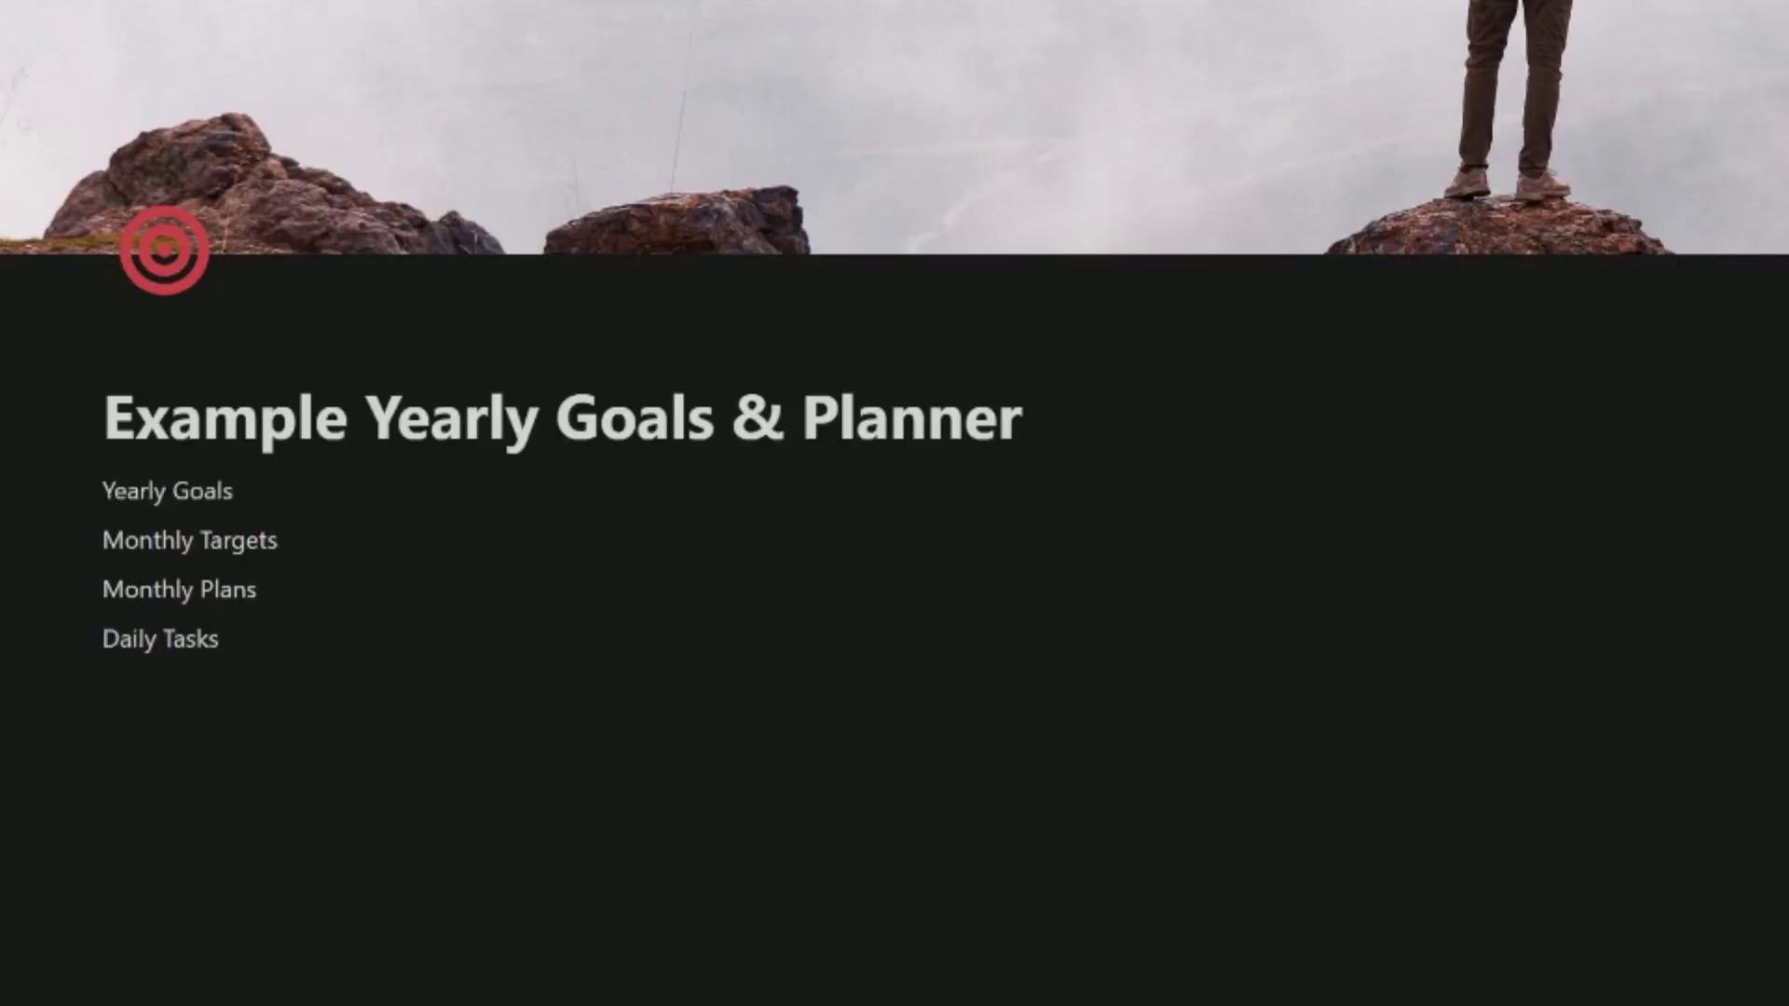
{"action": "type", "text": "44"}
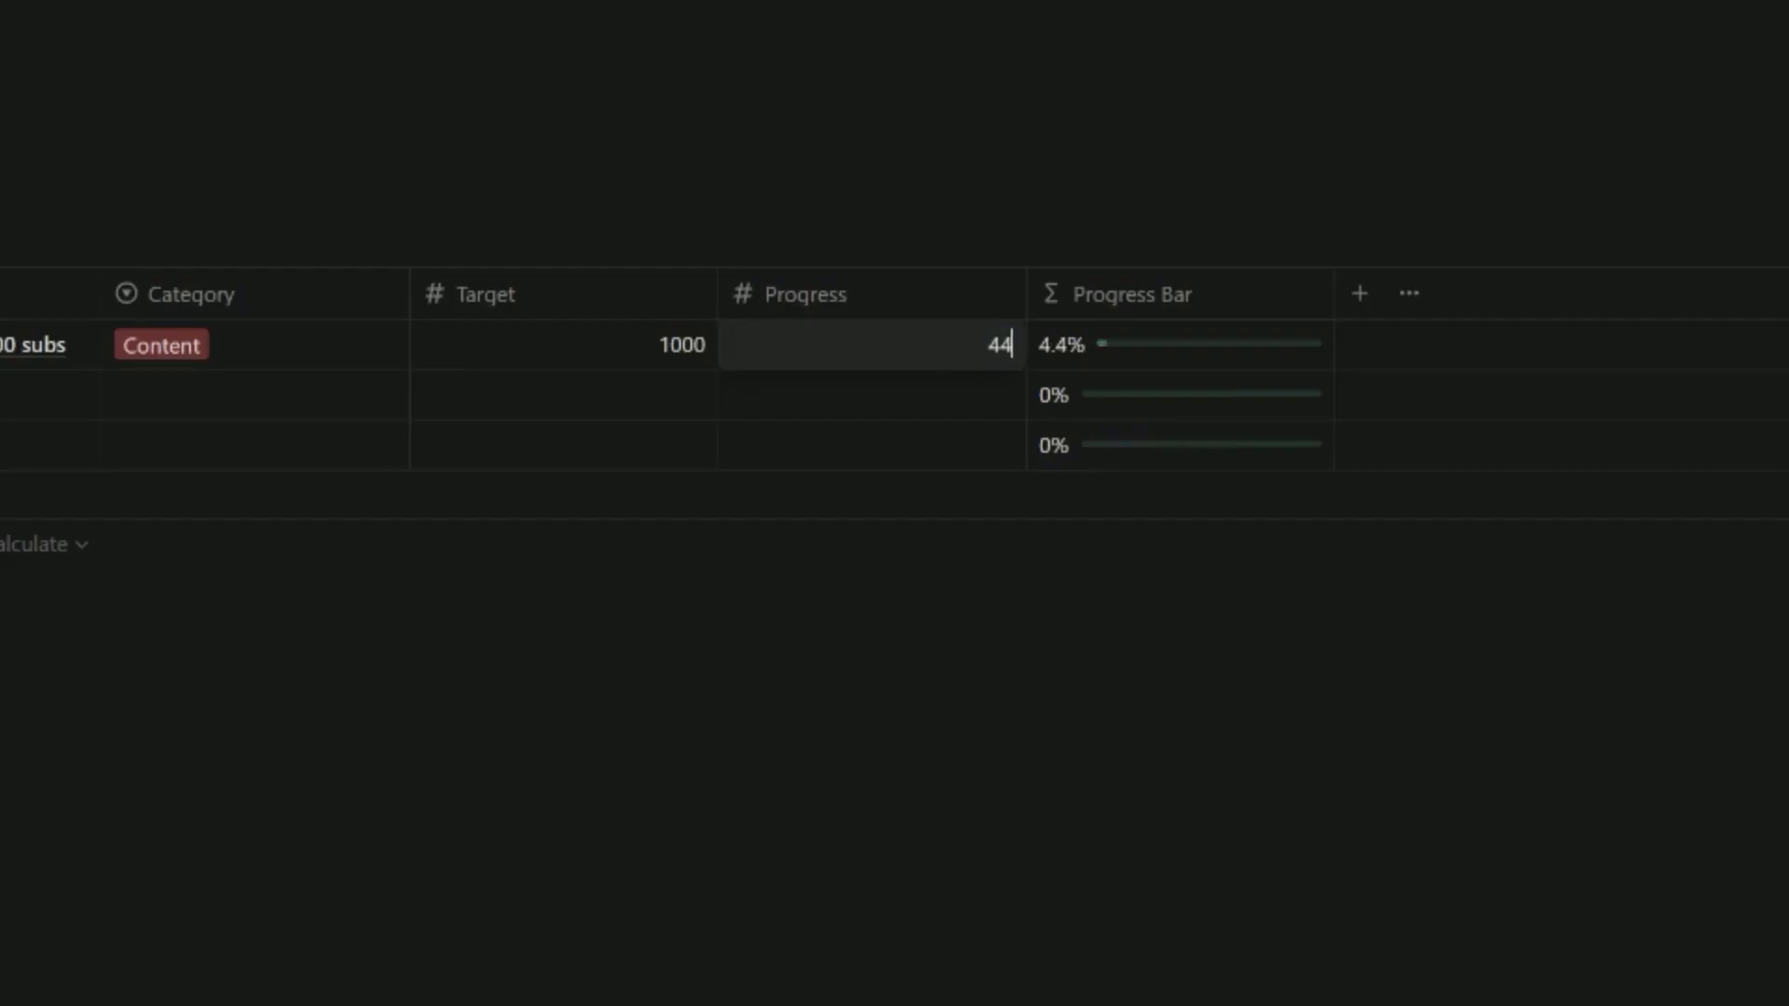
{"action": "key", "text": "Down"}
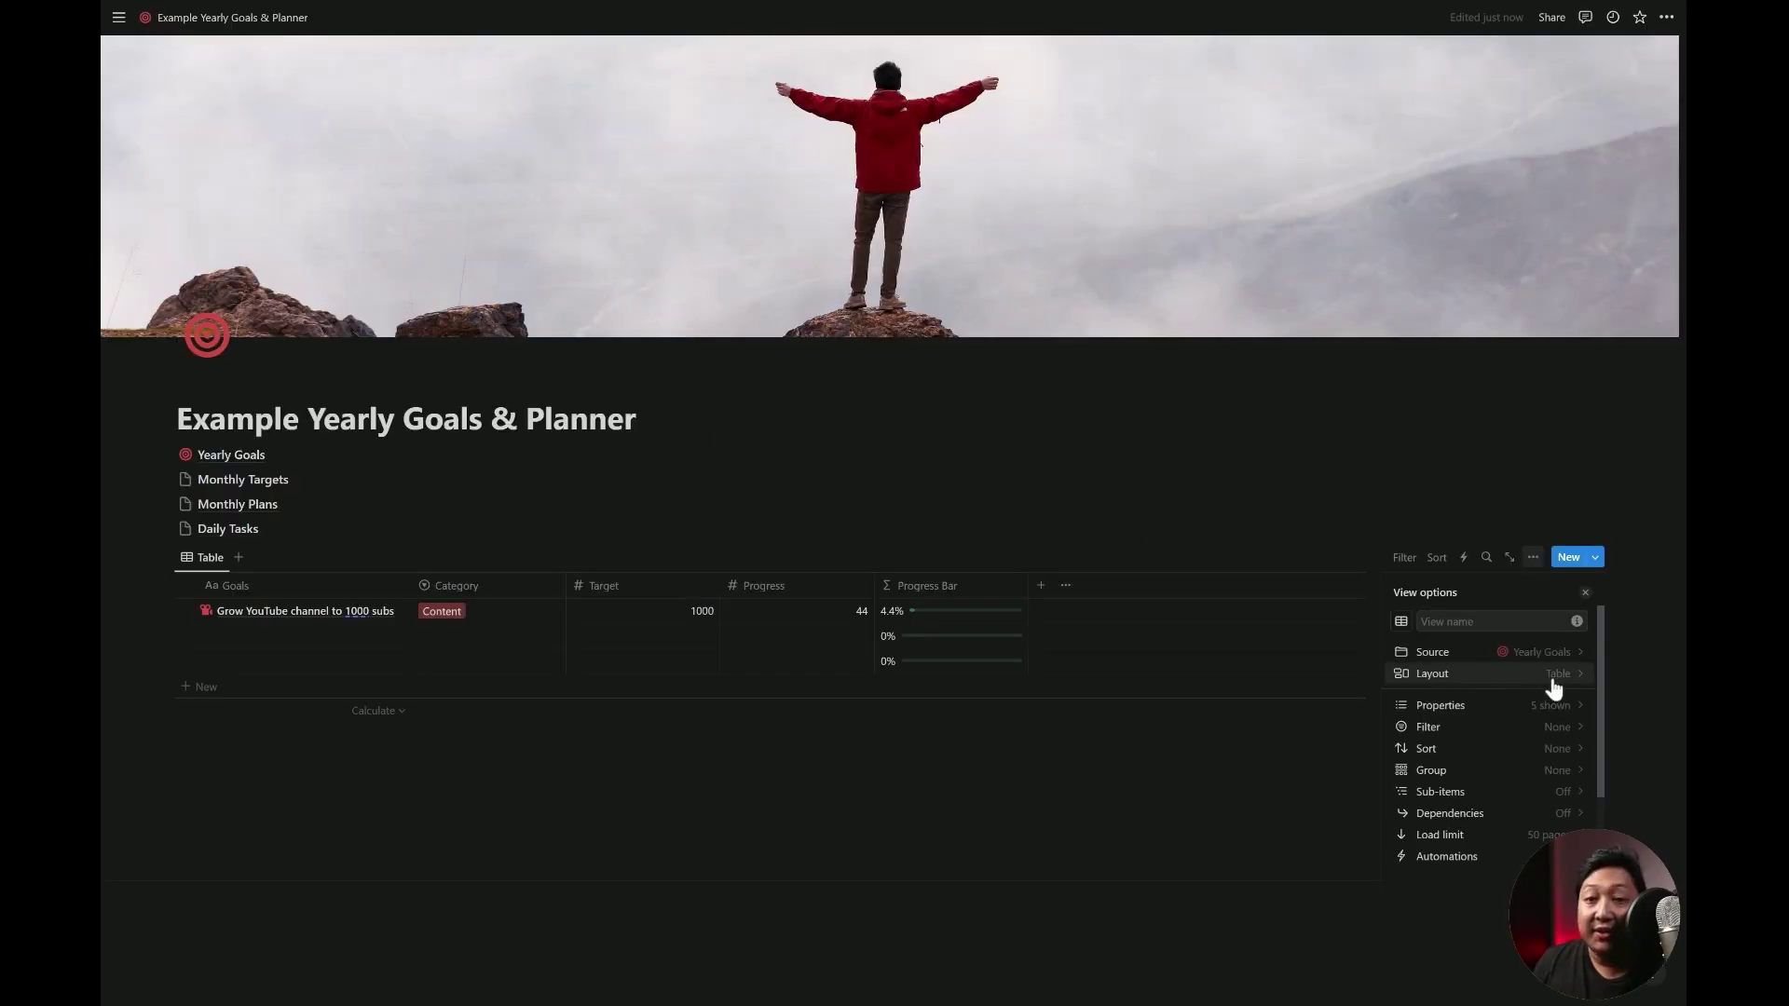
{"action": "left_click", "coordinate": [1550, 683]}
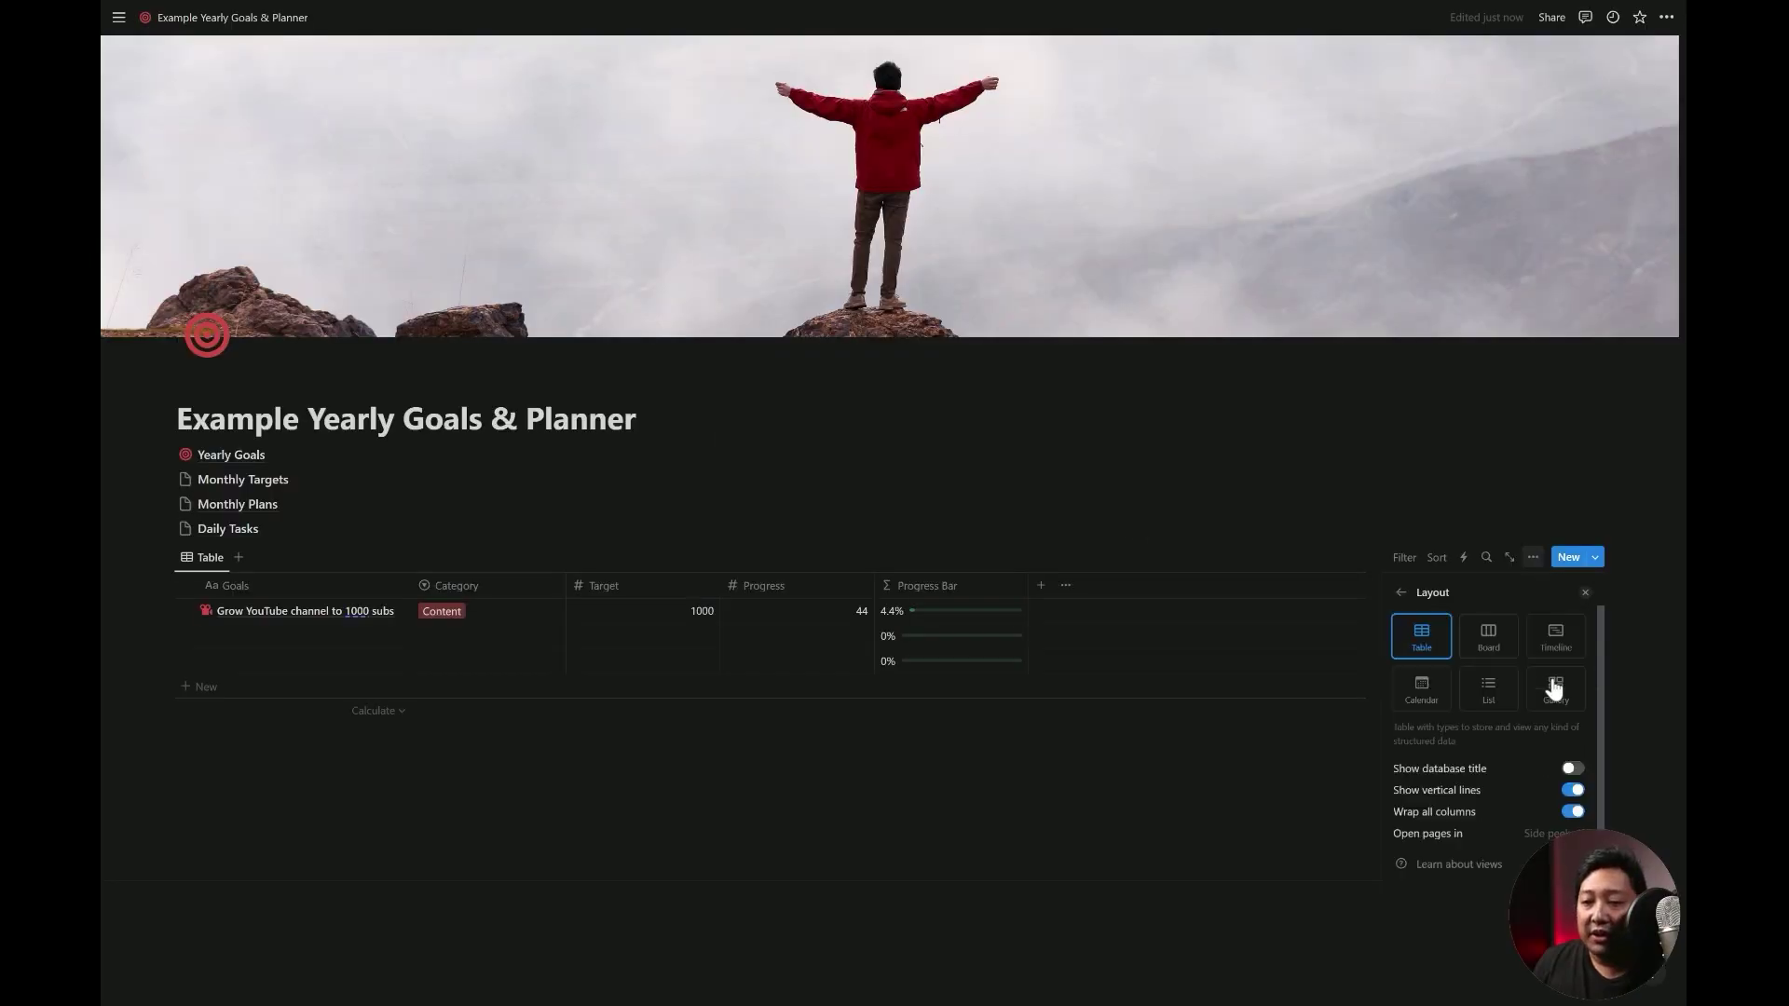
{"action": "left_click", "coordinate": [1505, 701]}
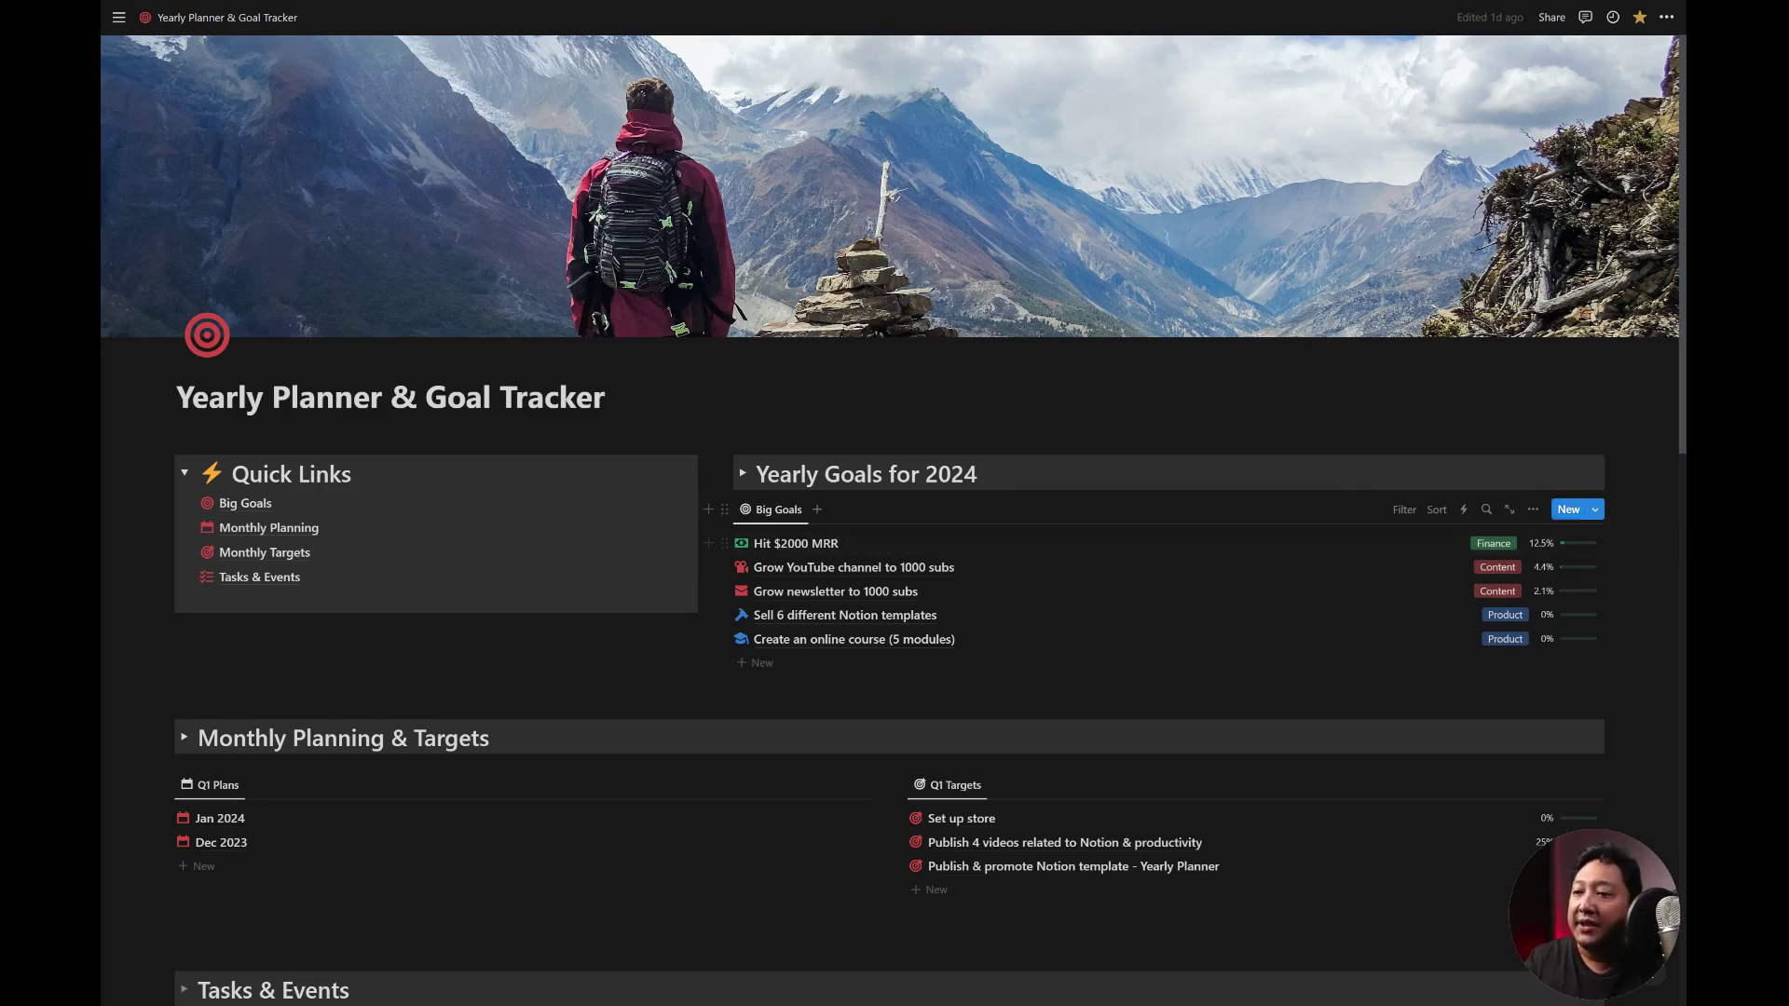
{"action": "scroll", "coordinate": [1362, 524], "scroll_direction": "down", "scroll_amount": 2}
{"action": "scroll", "coordinate": [1362, 529], "scroll_direction": "down", "scroll_amount": 2}
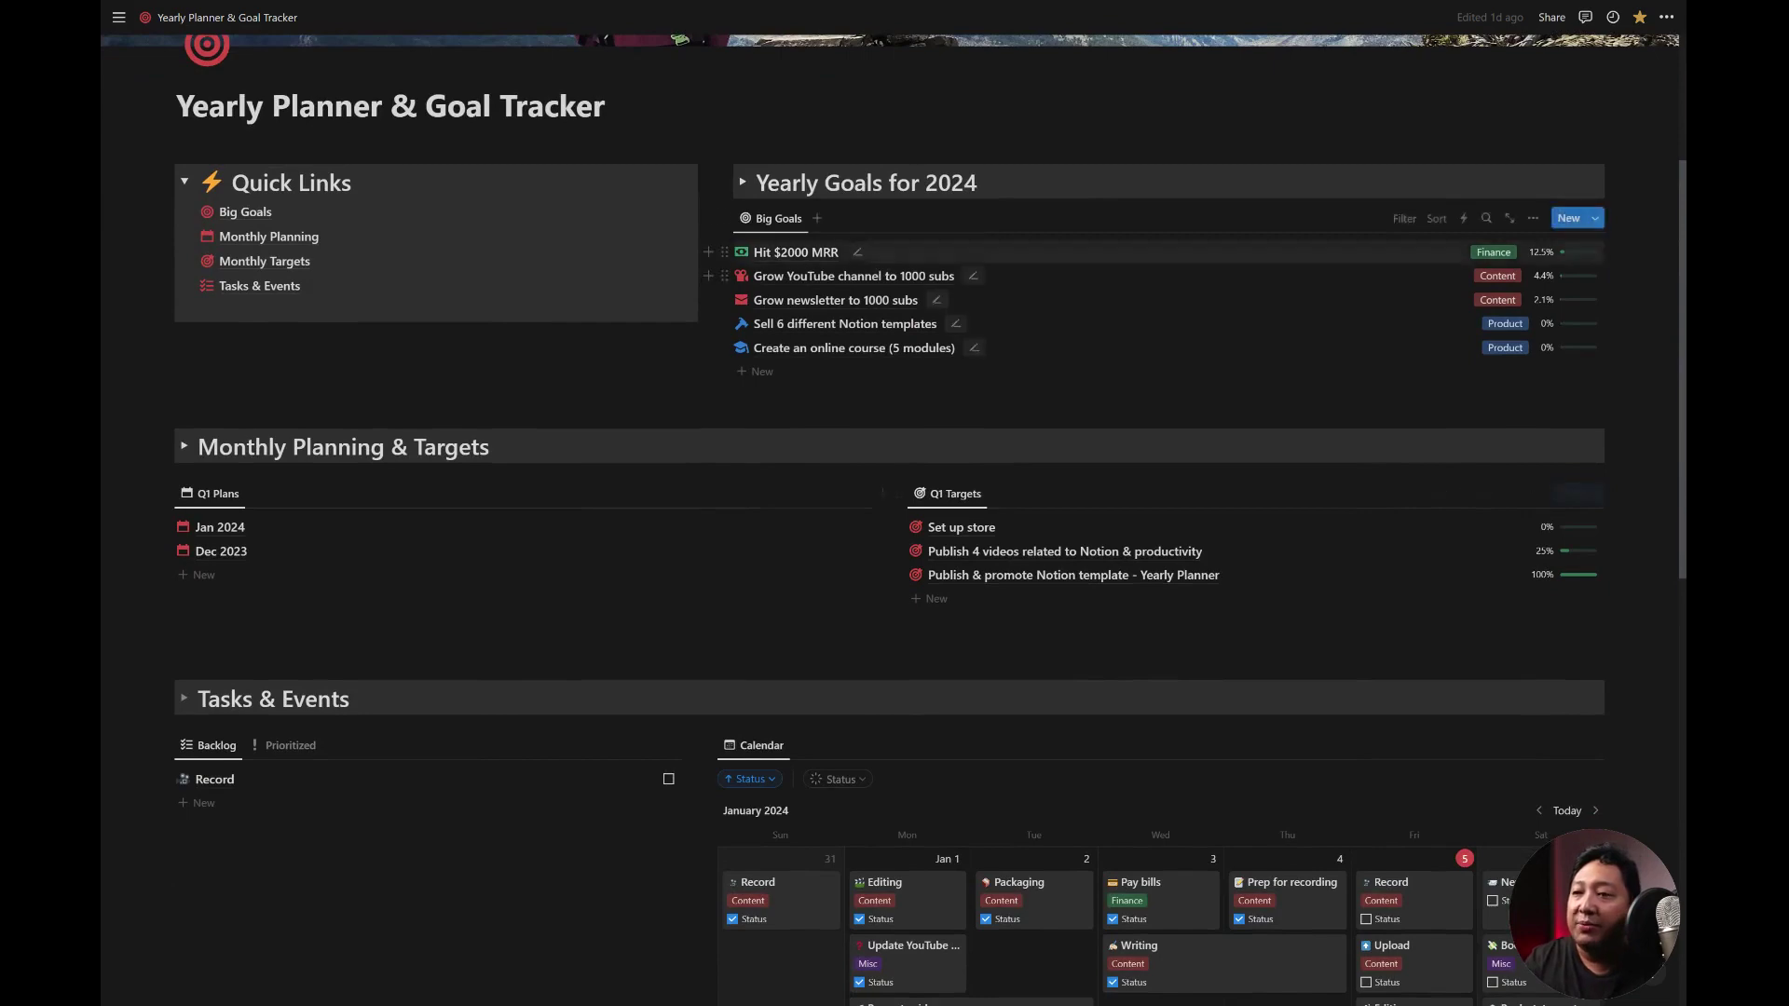
{"action": "scroll", "coordinate": [1265, 322], "scroll_direction": "down", "scroll_amount": 3}
{"action": "scroll", "coordinate": [1221, 433], "scroll_direction": "down", "scroll_amount": 2}
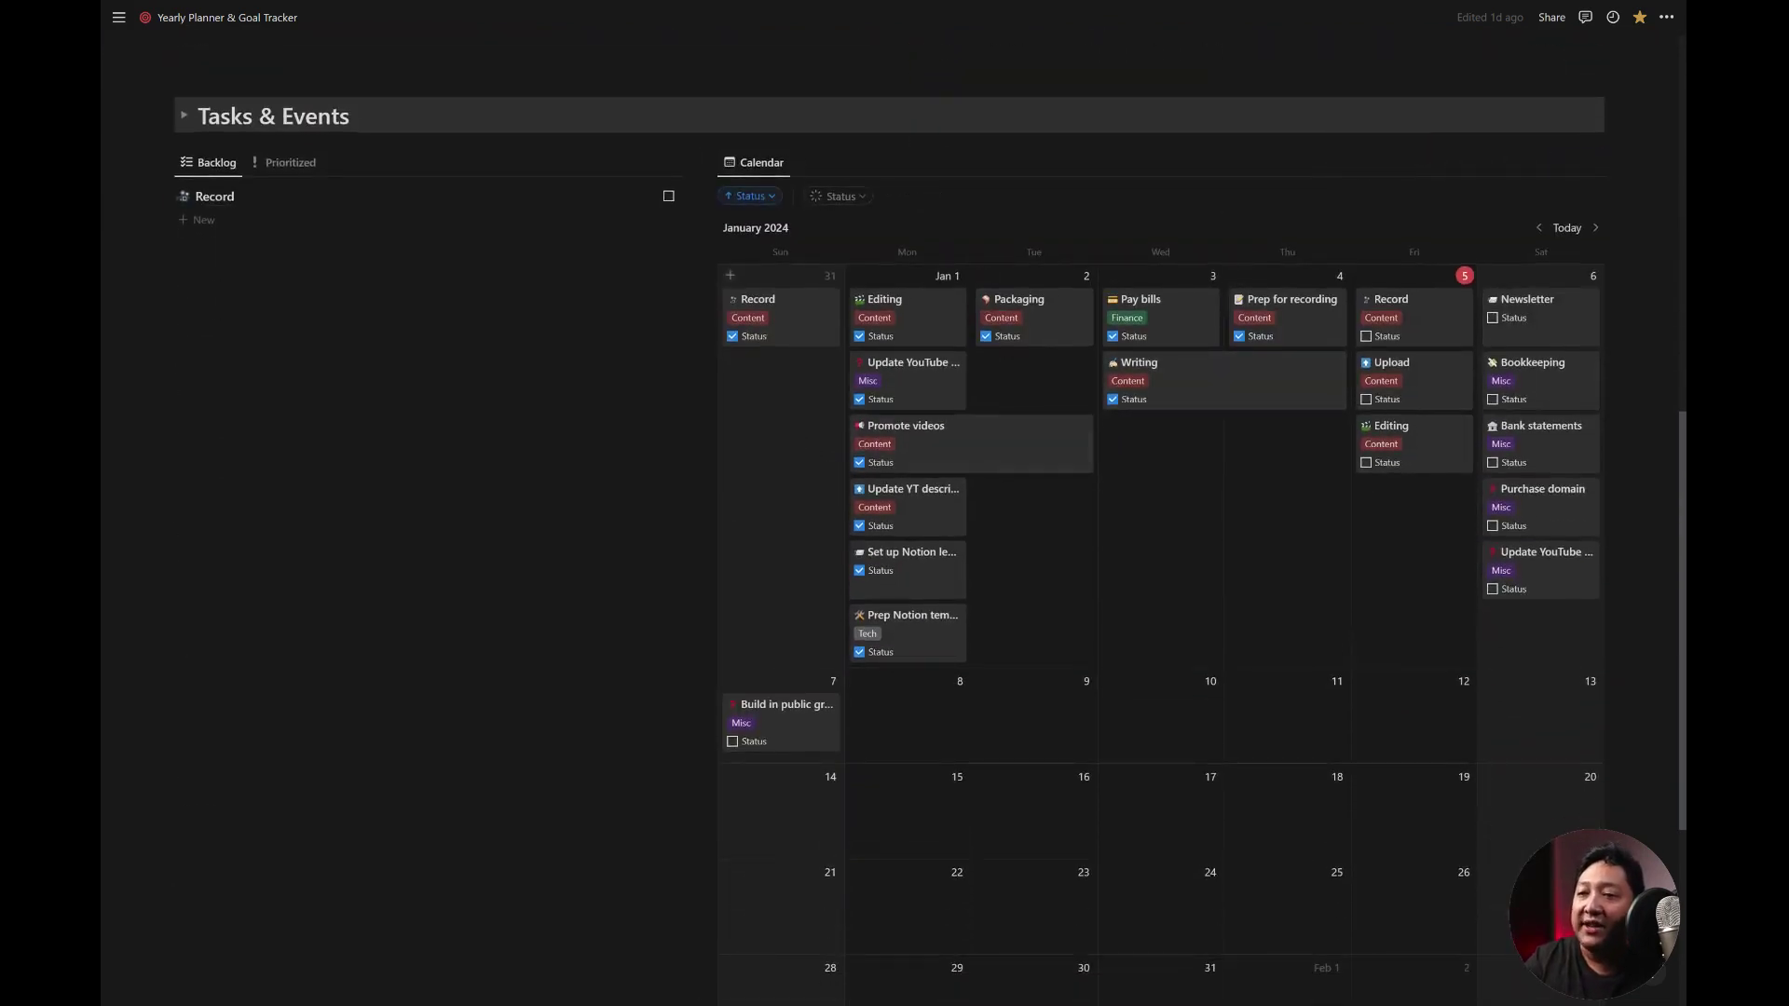
{"action": "scroll", "coordinate": [1321, 542], "scroll_direction": "up", "scroll_amount": 3}
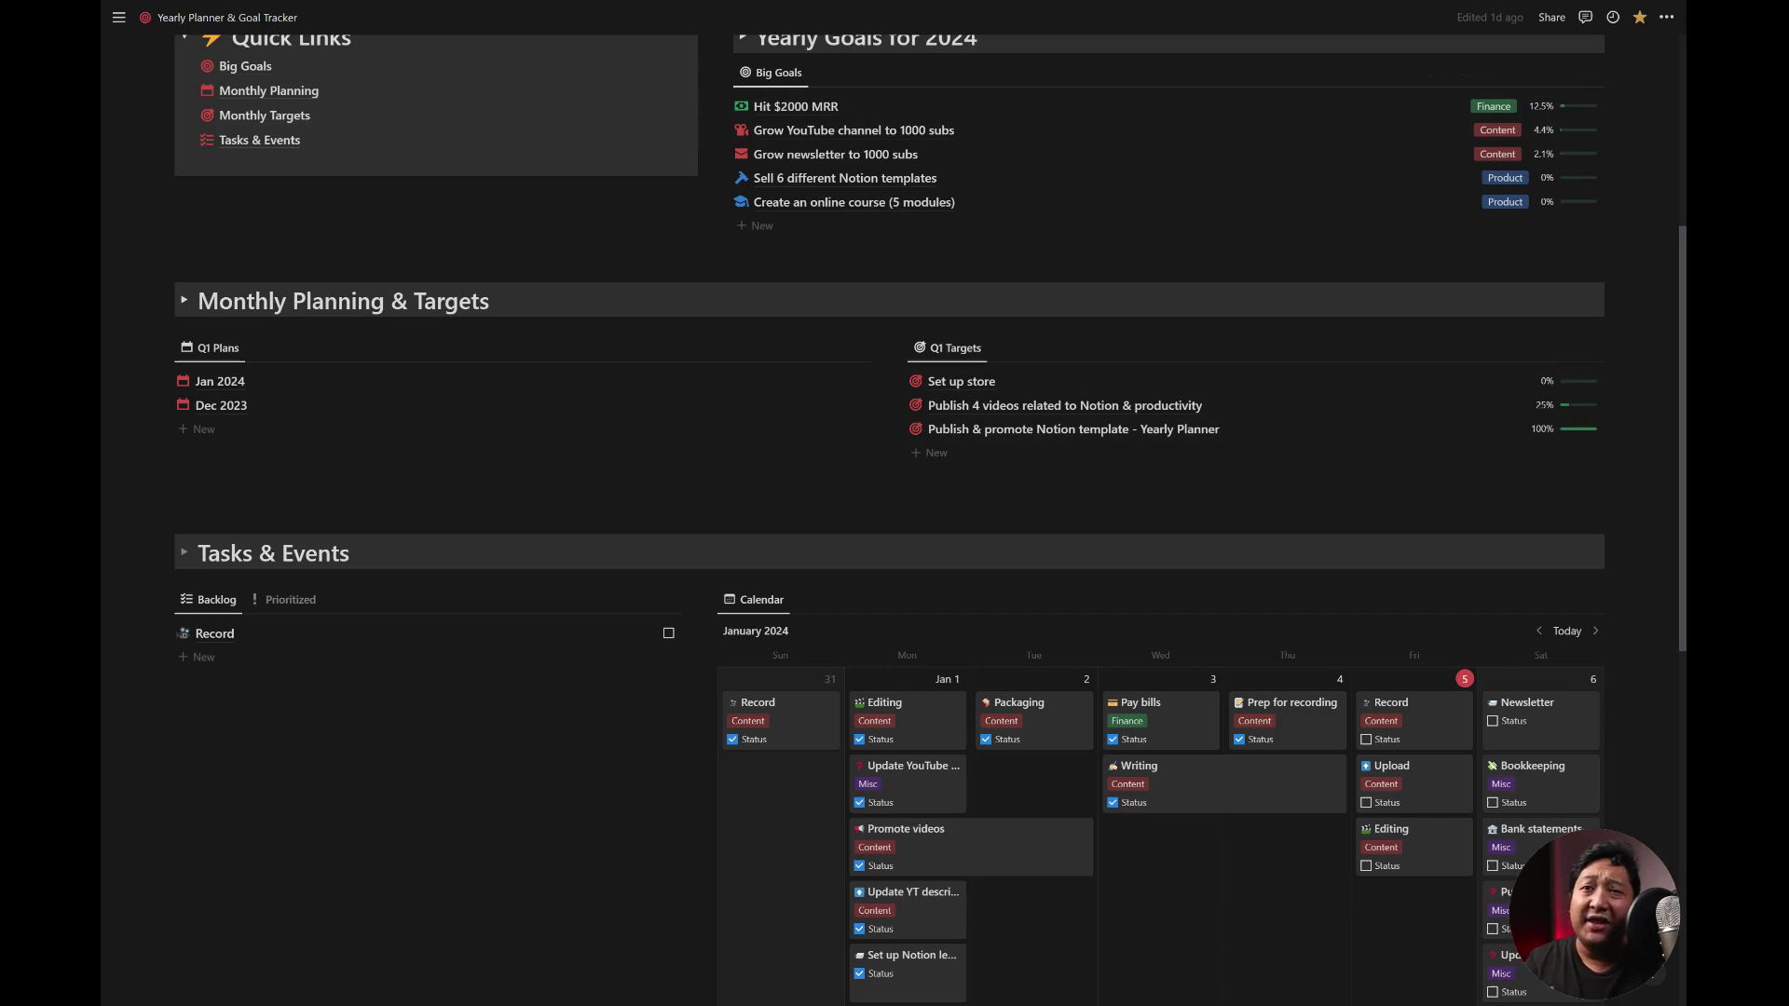
{"action": "scroll", "coordinate": [1530, 447], "scroll_direction": "down", "scroll_amount": 3}
{"action": "mouse_move", "coordinate": [1160, 560]}
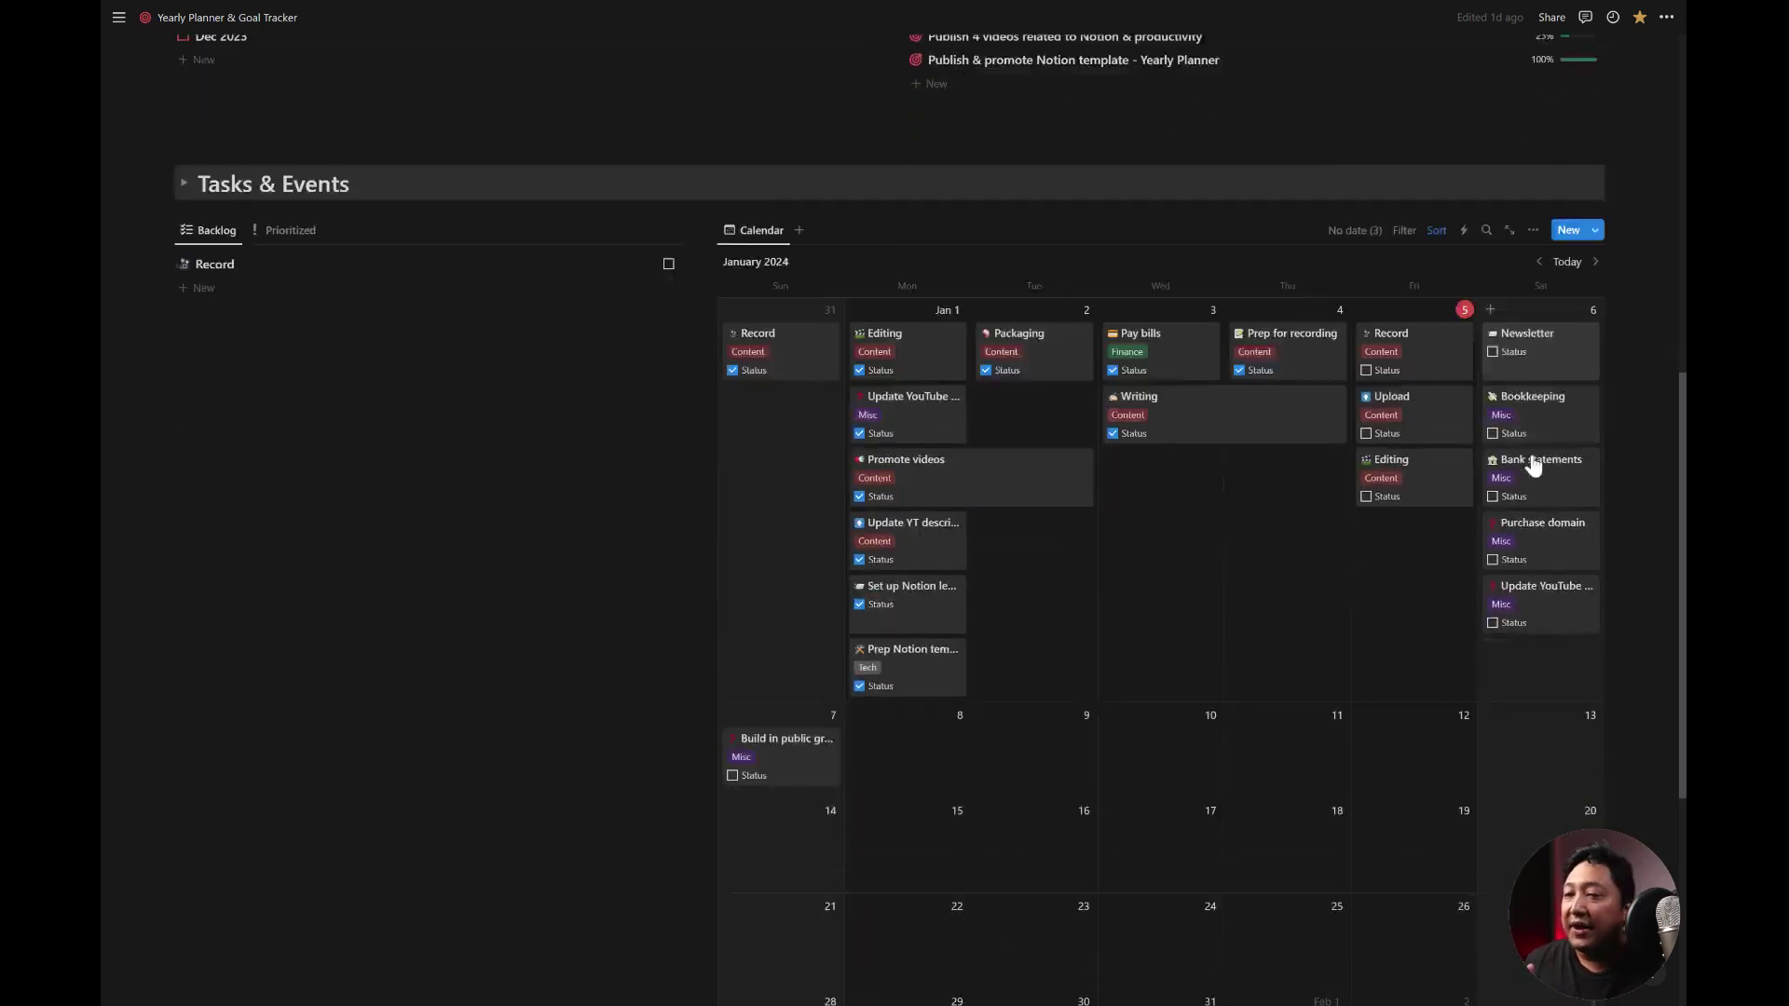
{"action": "scroll", "coordinate": [1532, 447], "scroll_direction": "down", "scroll_amount": 1}
{"action": "scroll", "coordinate": [1531, 448], "scroll_direction": "up", "scroll_amount": 1}
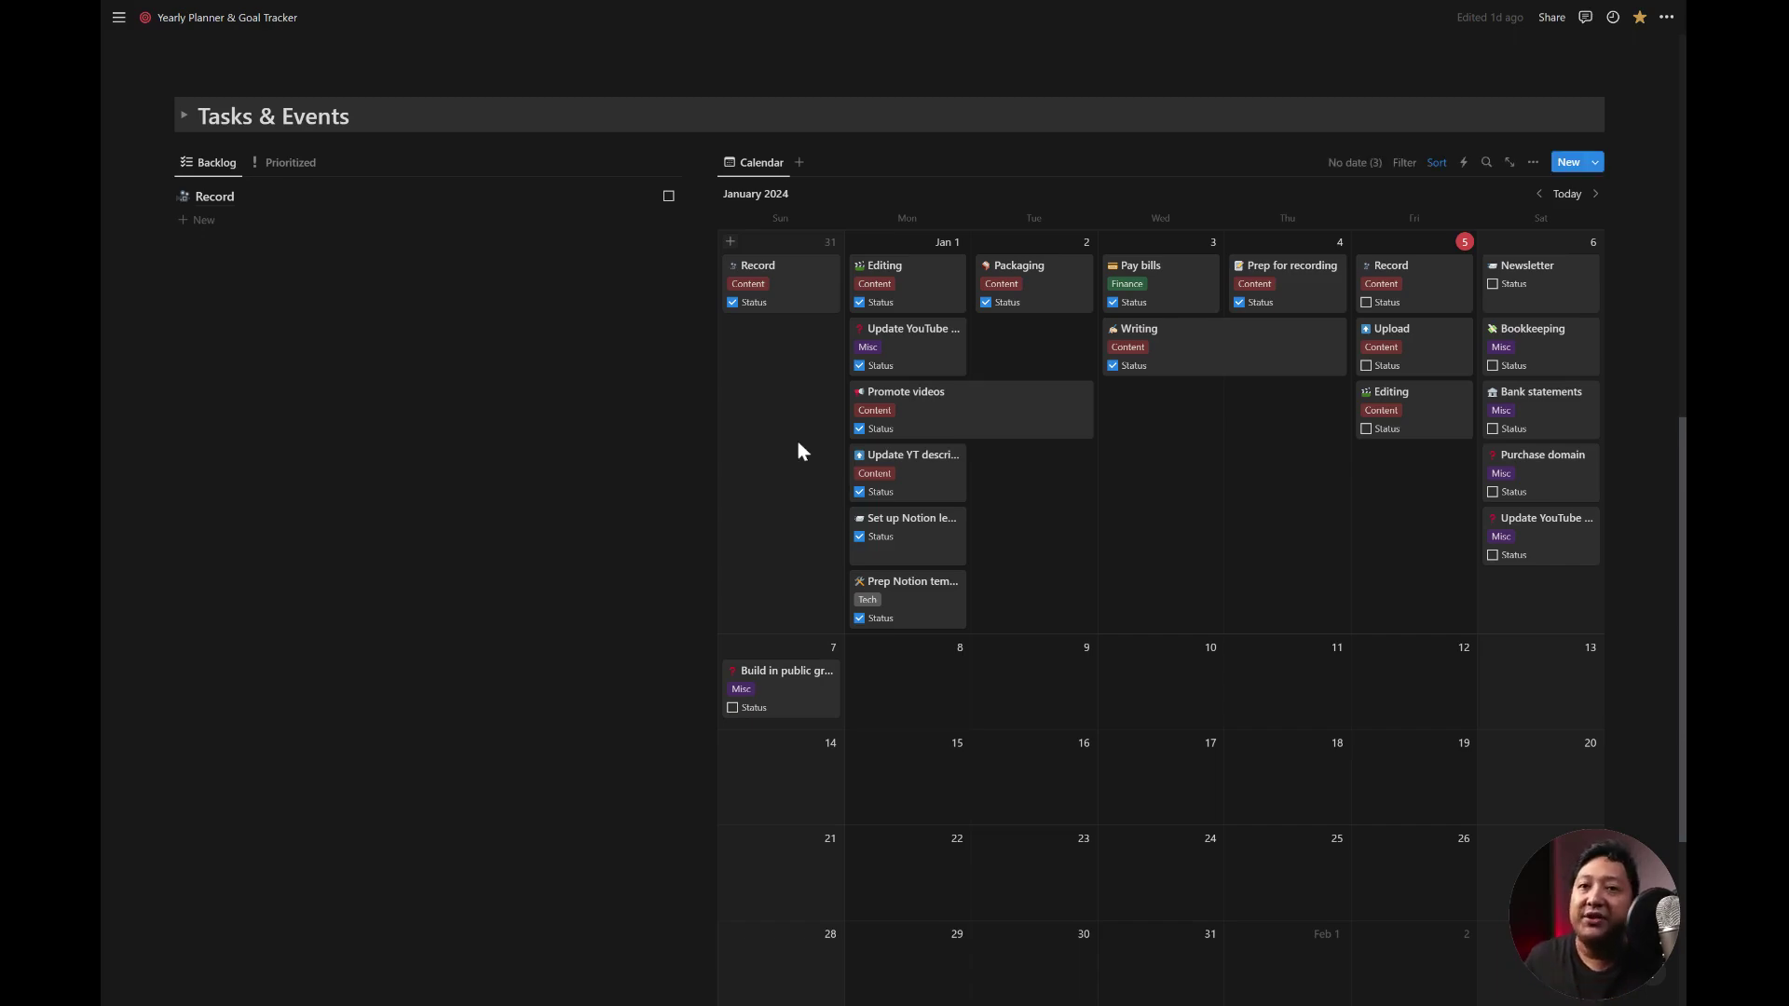
{"action": "scroll", "coordinate": [926, 600], "scroll_direction": "up", "scroll_amount": 2}
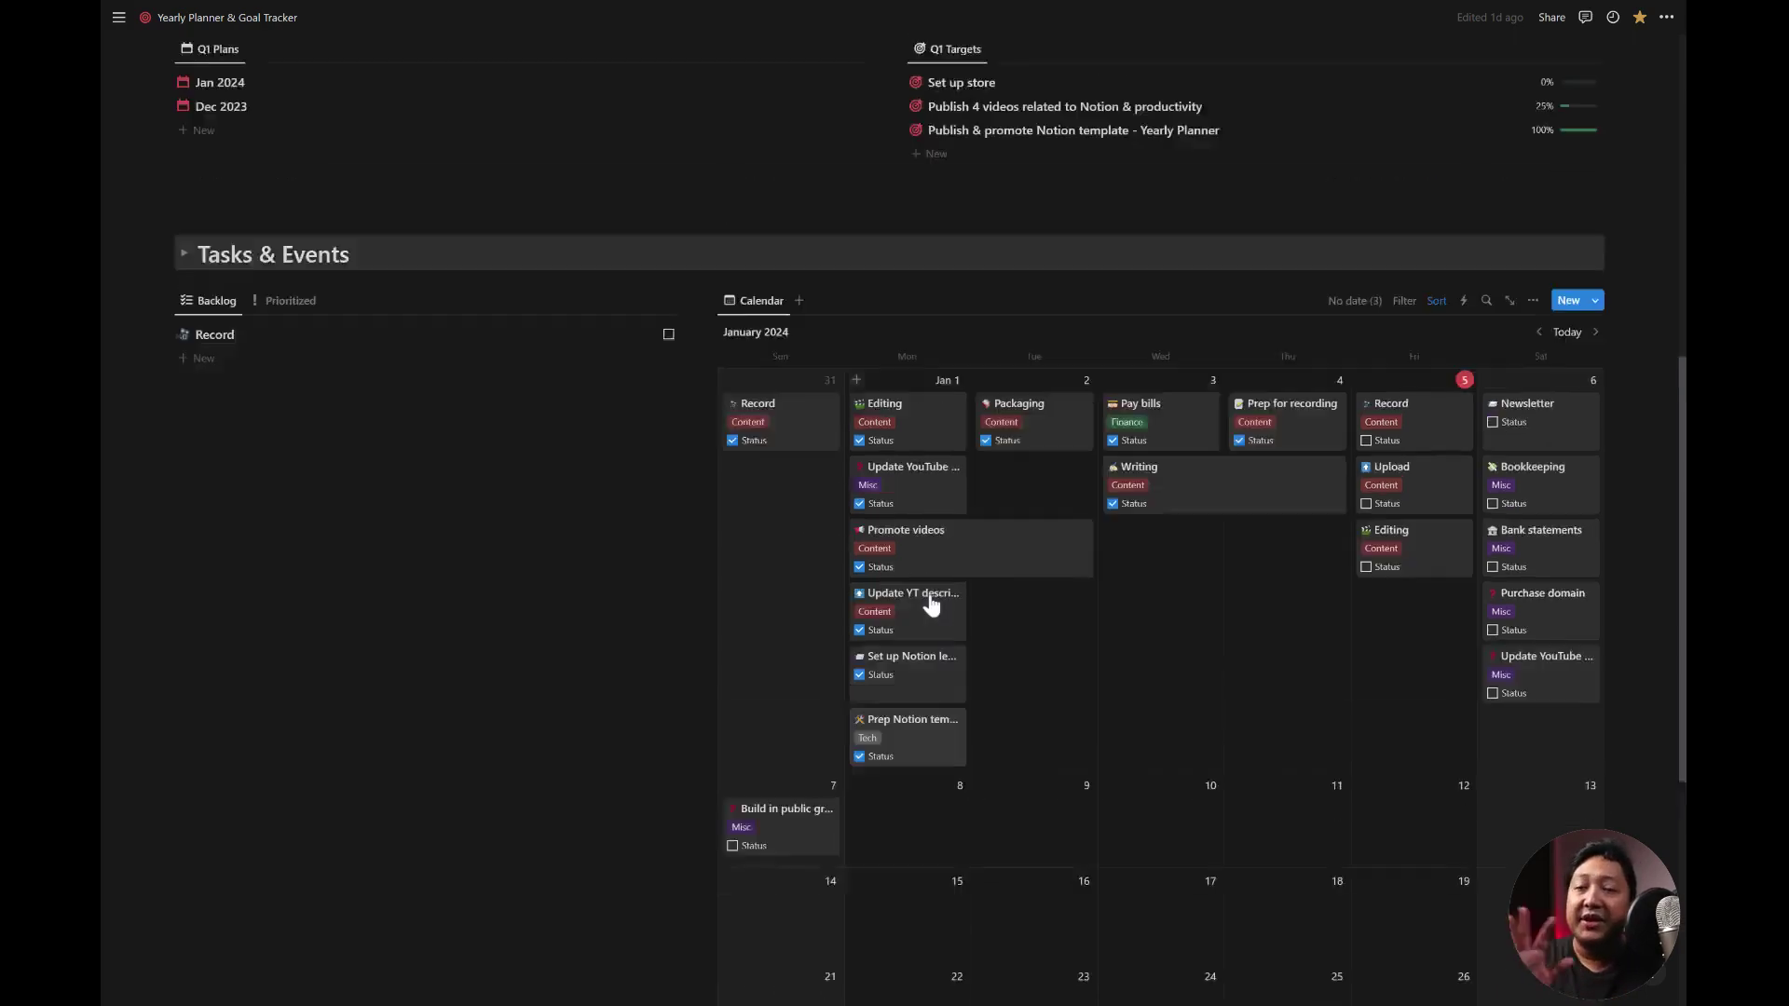
{"action": "scroll", "coordinate": [930, 603], "scroll_direction": "up", "scroll_amount": 3}
{"action": "scroll", "coordinate": [930, 605], "scroll_direction": "down", "scroll_amount": 1}
{"action": "scroll", "coordinate": [926, 599], "scroll_direction": "down", "scroll_amount": 1}
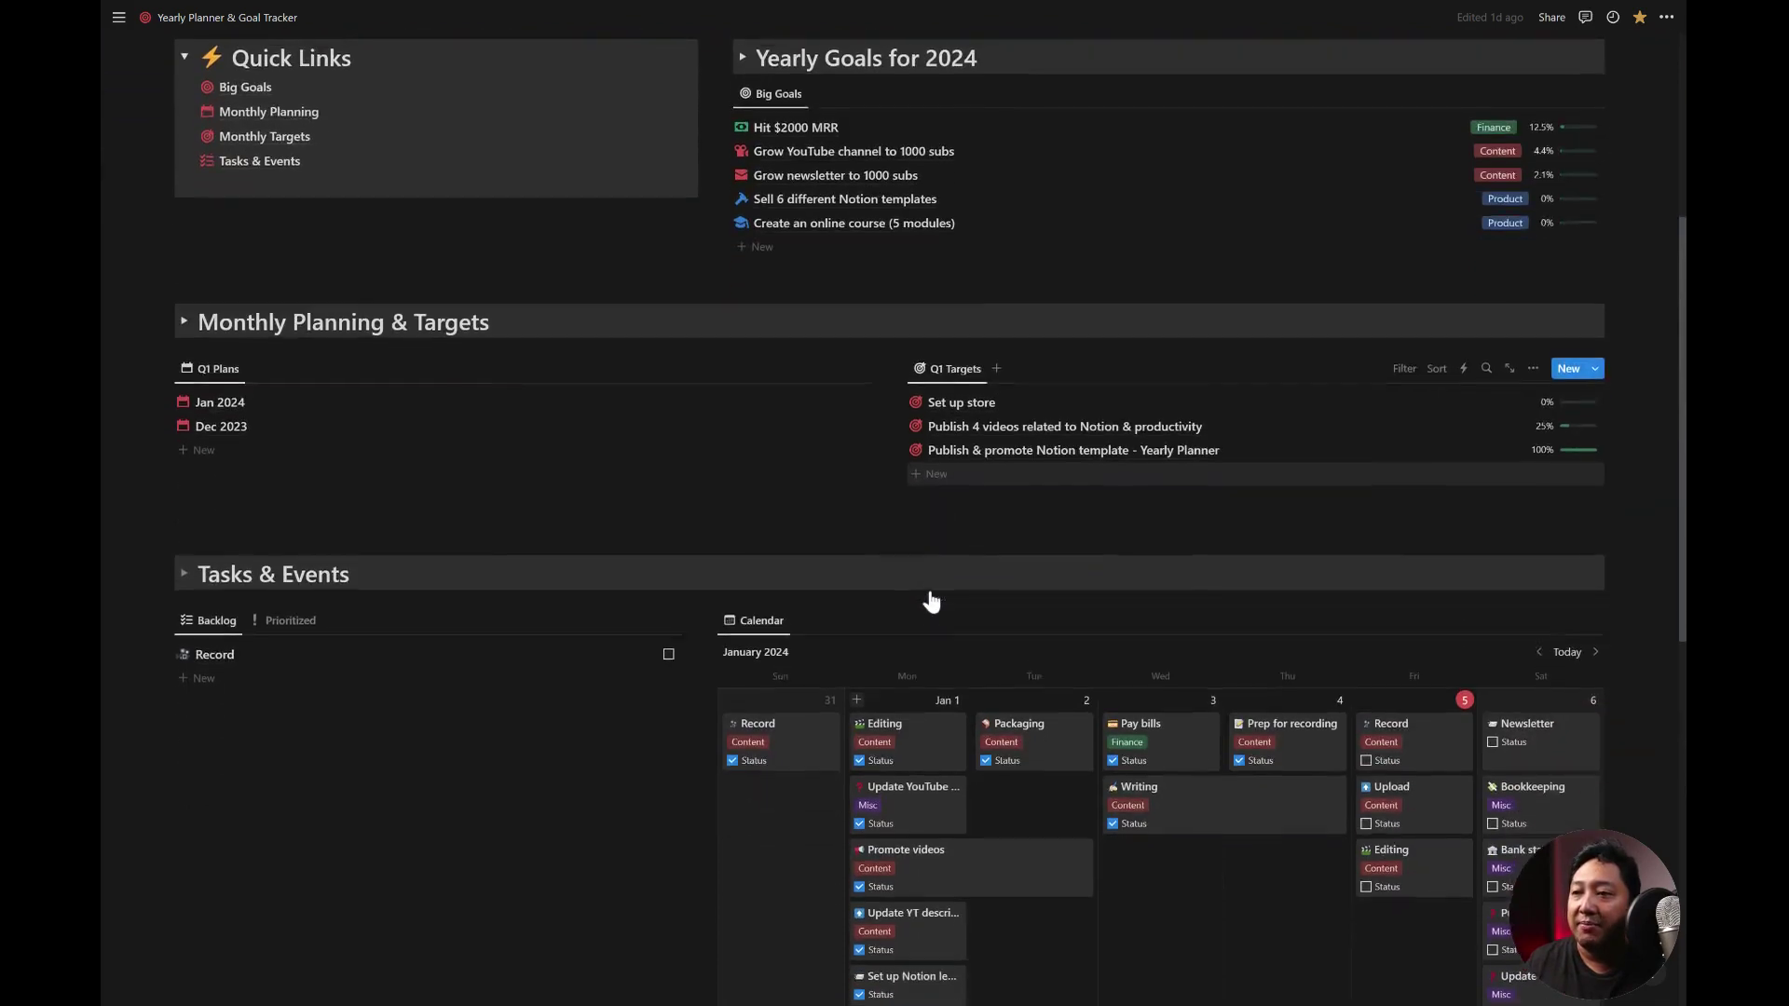
{"action": "scroll", "coordinate": [927, 599], "scroll_direction": "up", "scroll_amount": 1}
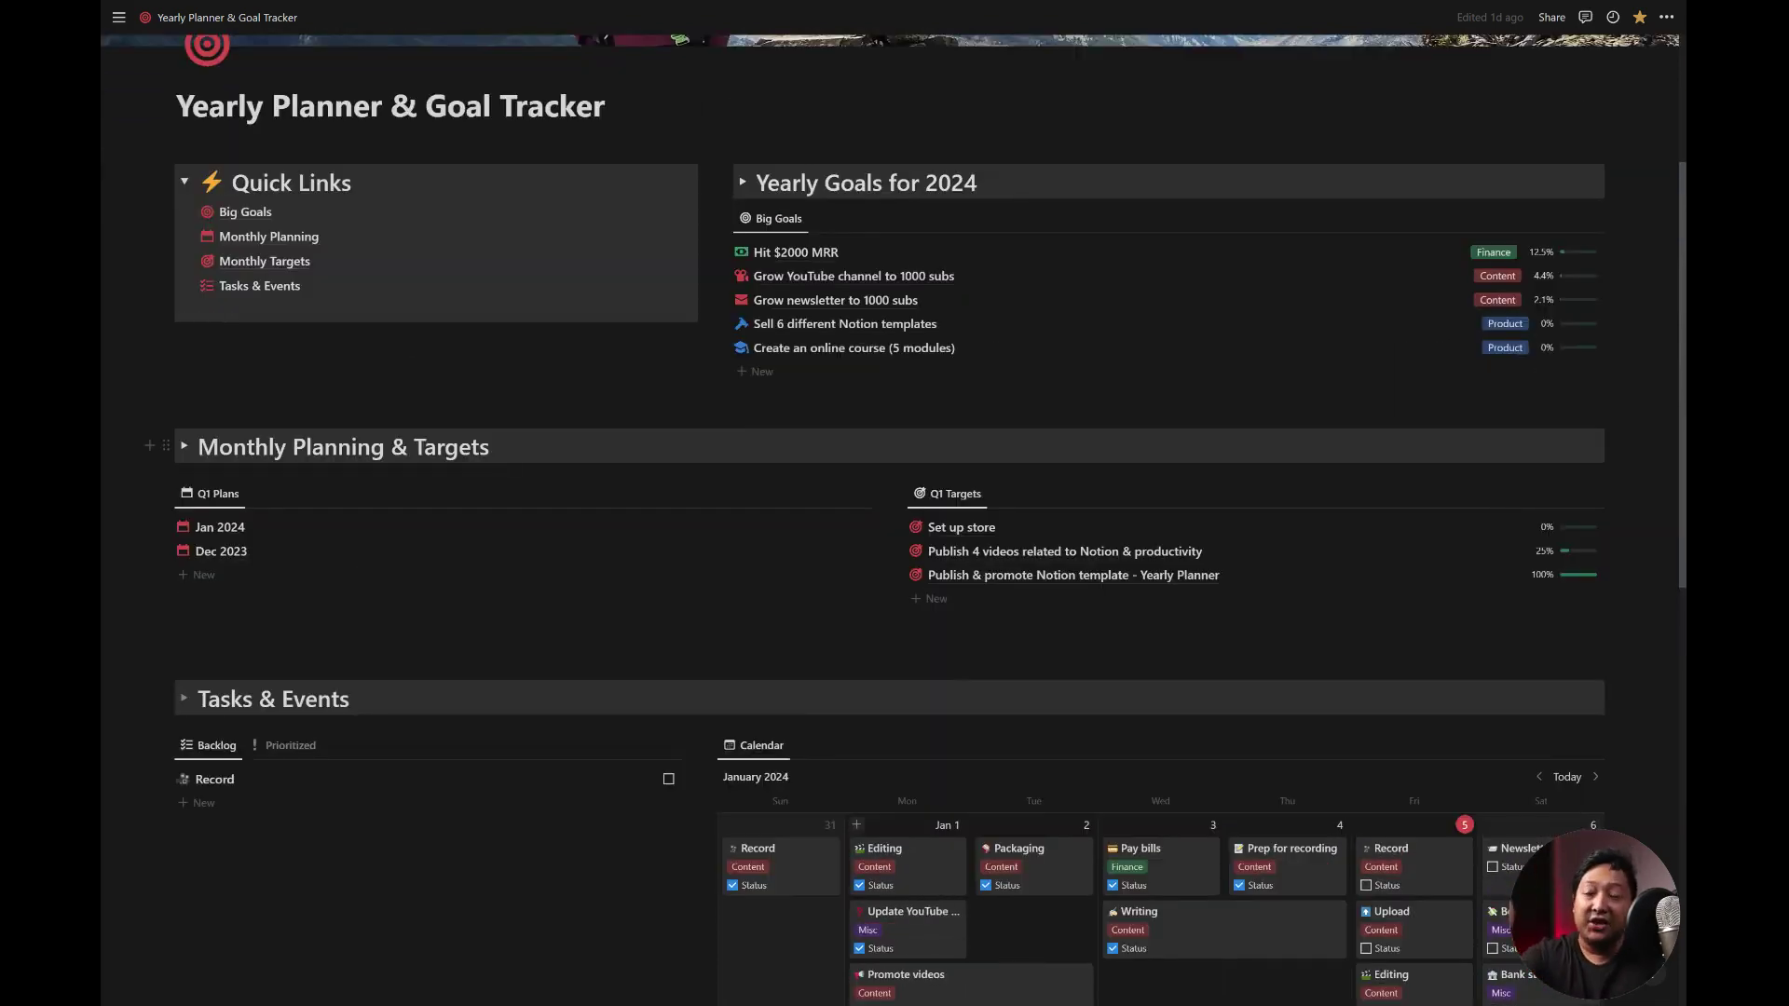
{"action": "scroll", "coordinate": [1037, 476], "scroll_direction": "down", "scroll_amount": 1}
{"action": "scroll", "coordinate": [1035, 476], "scroll_direction": "down", "scroll_amount": 1}
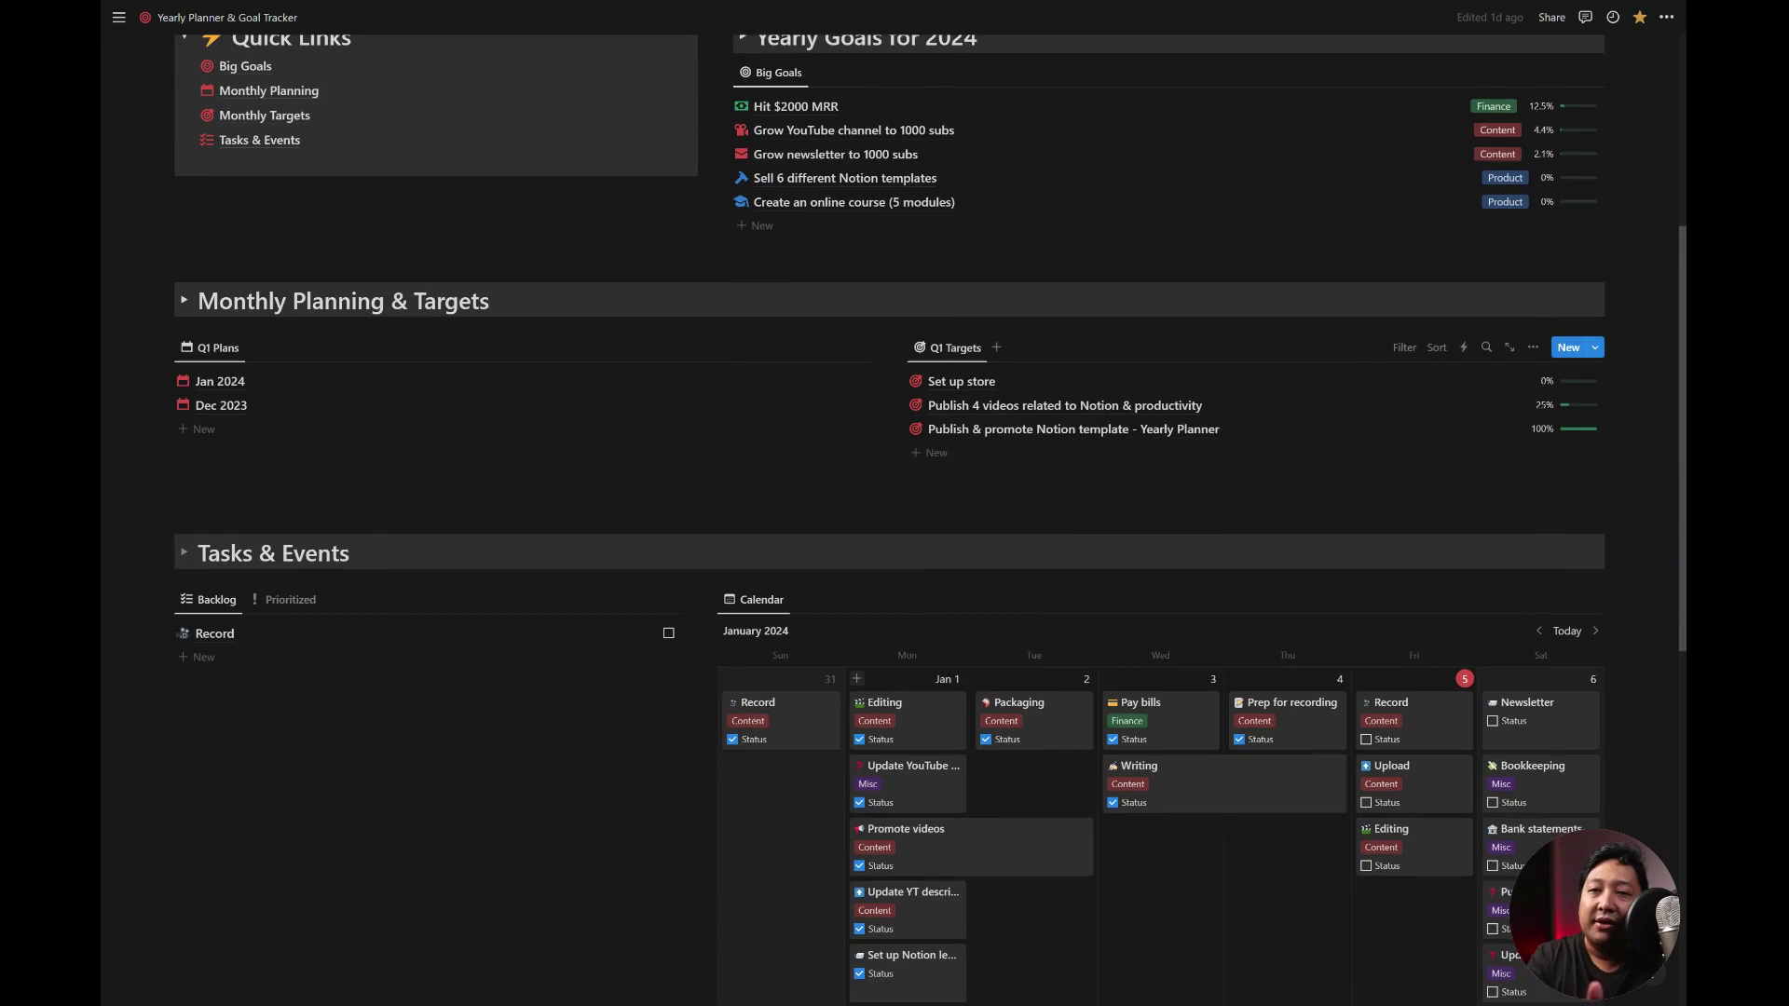
{"action": "scroll", "coordinate": [1123, 478], "scroll_direction": "down", "scroll_amount": 3}
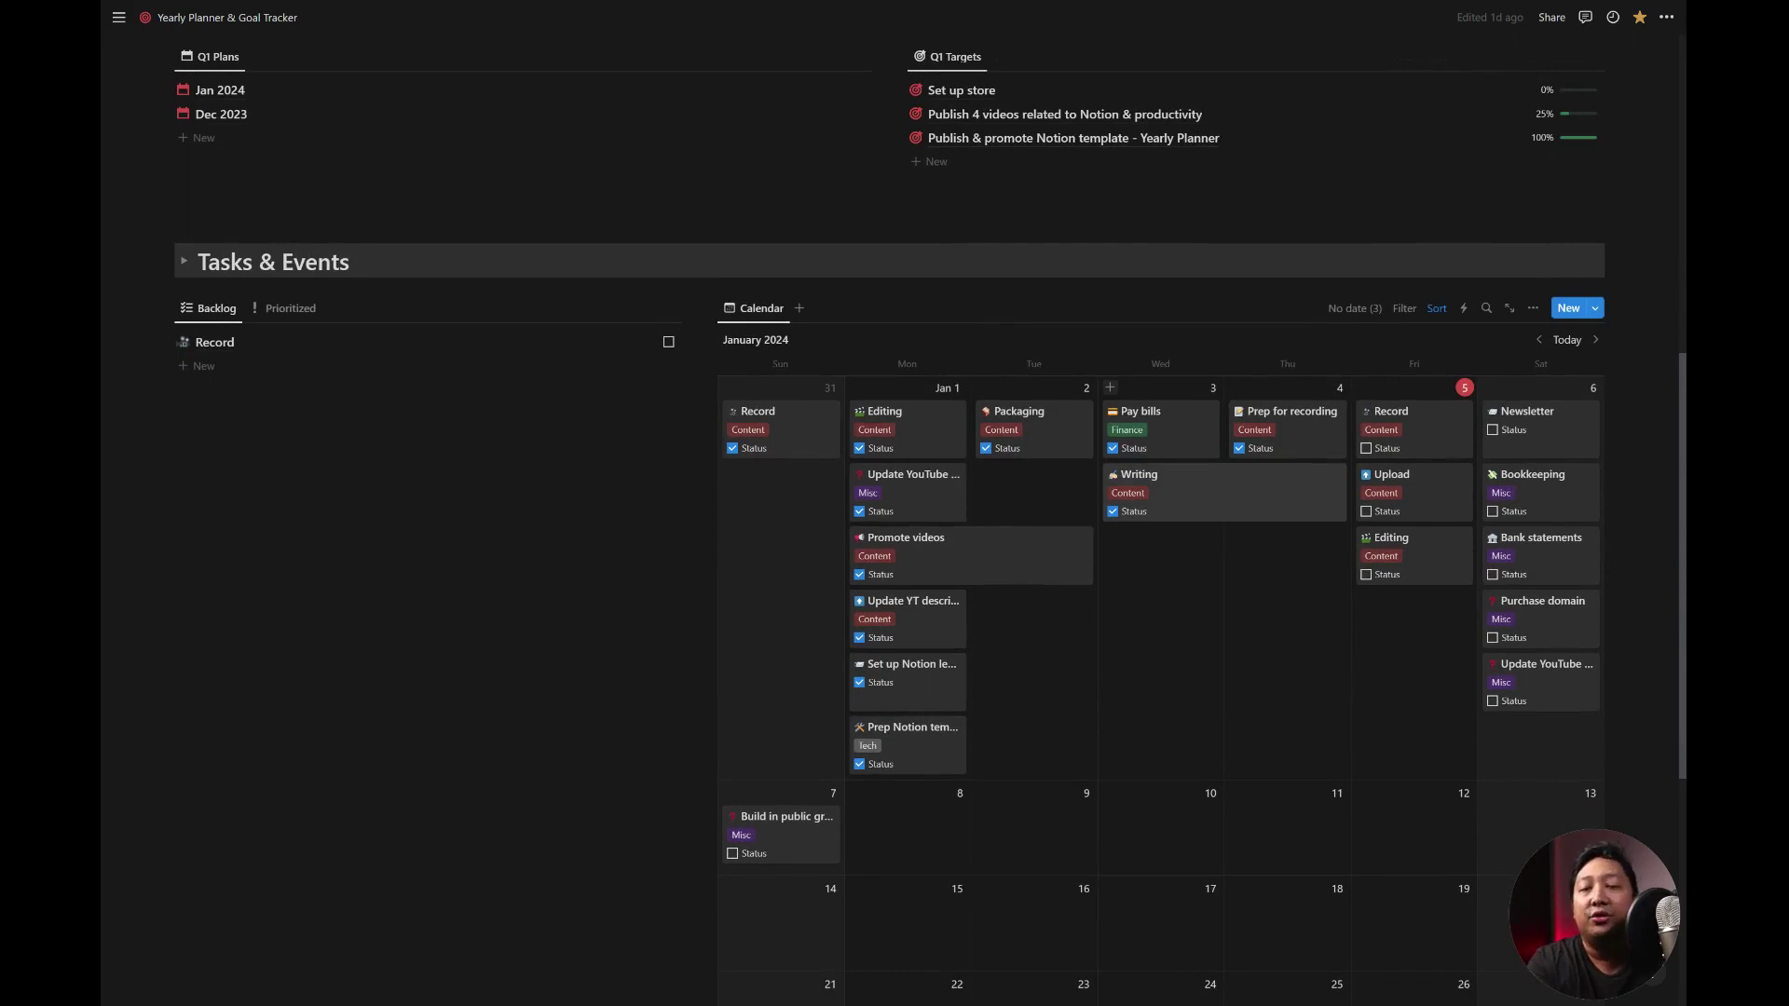
{"action": "scroll", "coordinate": [894, 503], "scroll_direction": "up", "scroll_amount": 2}
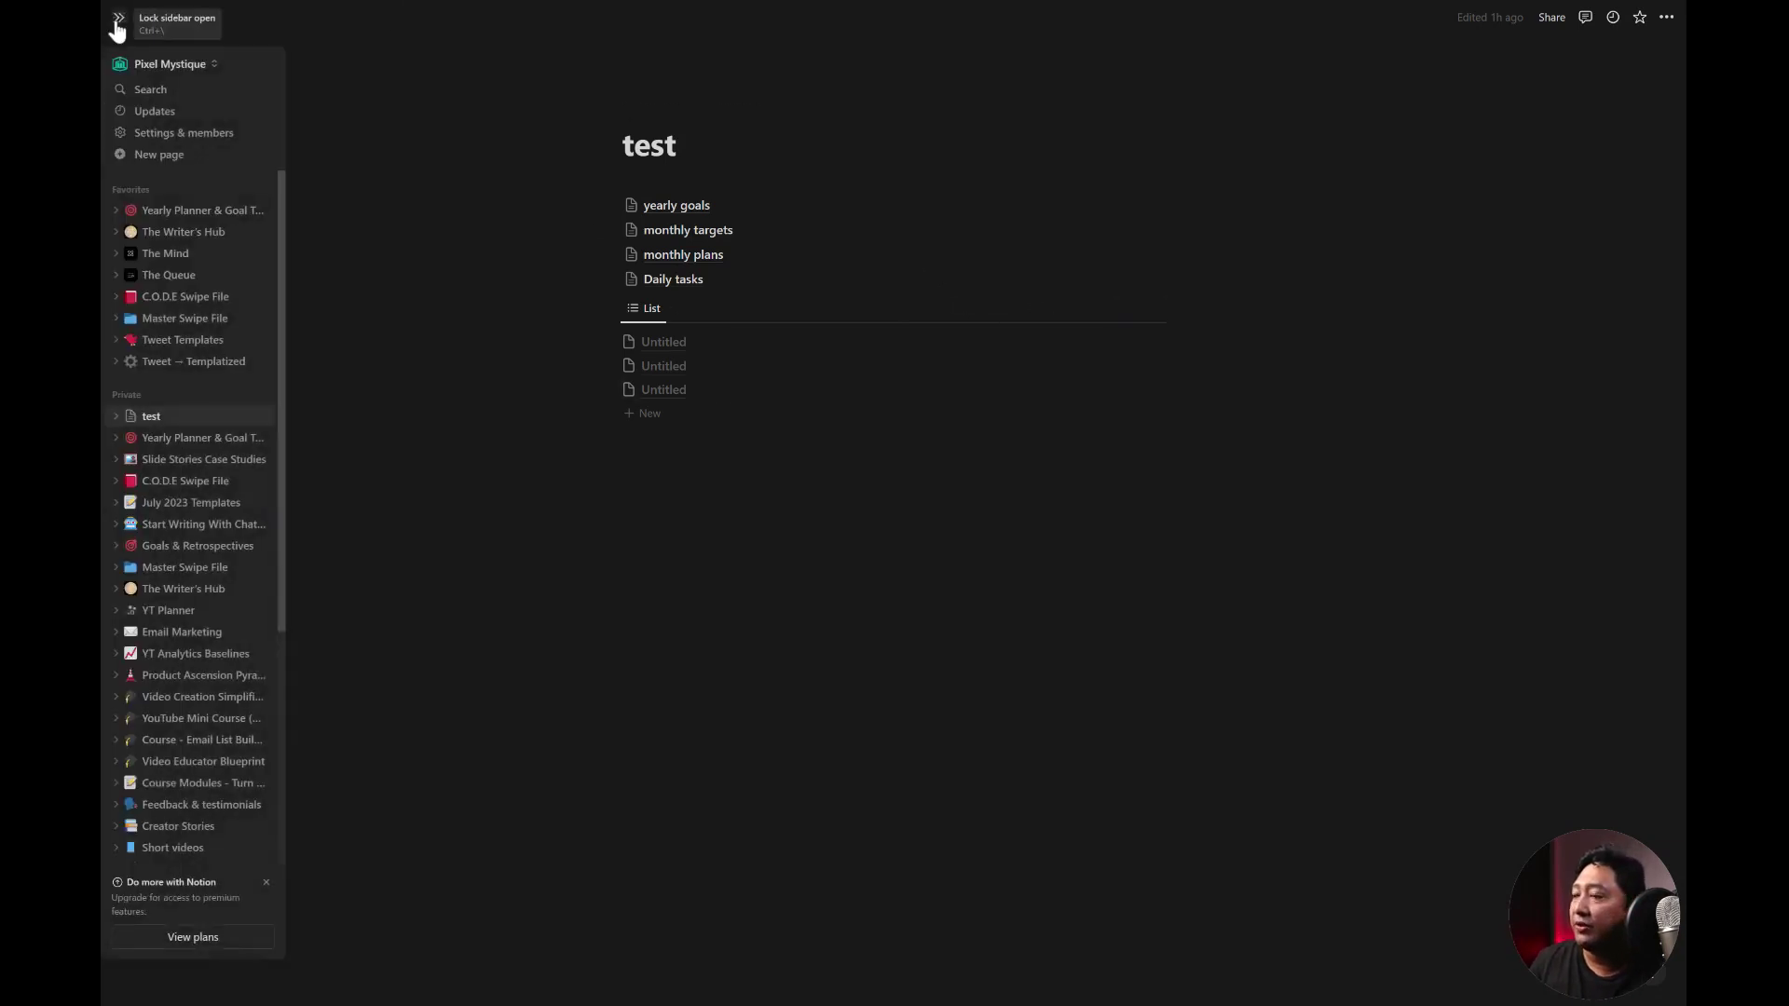
{"action": "mouse_move", "coordinate": [119, 18]}
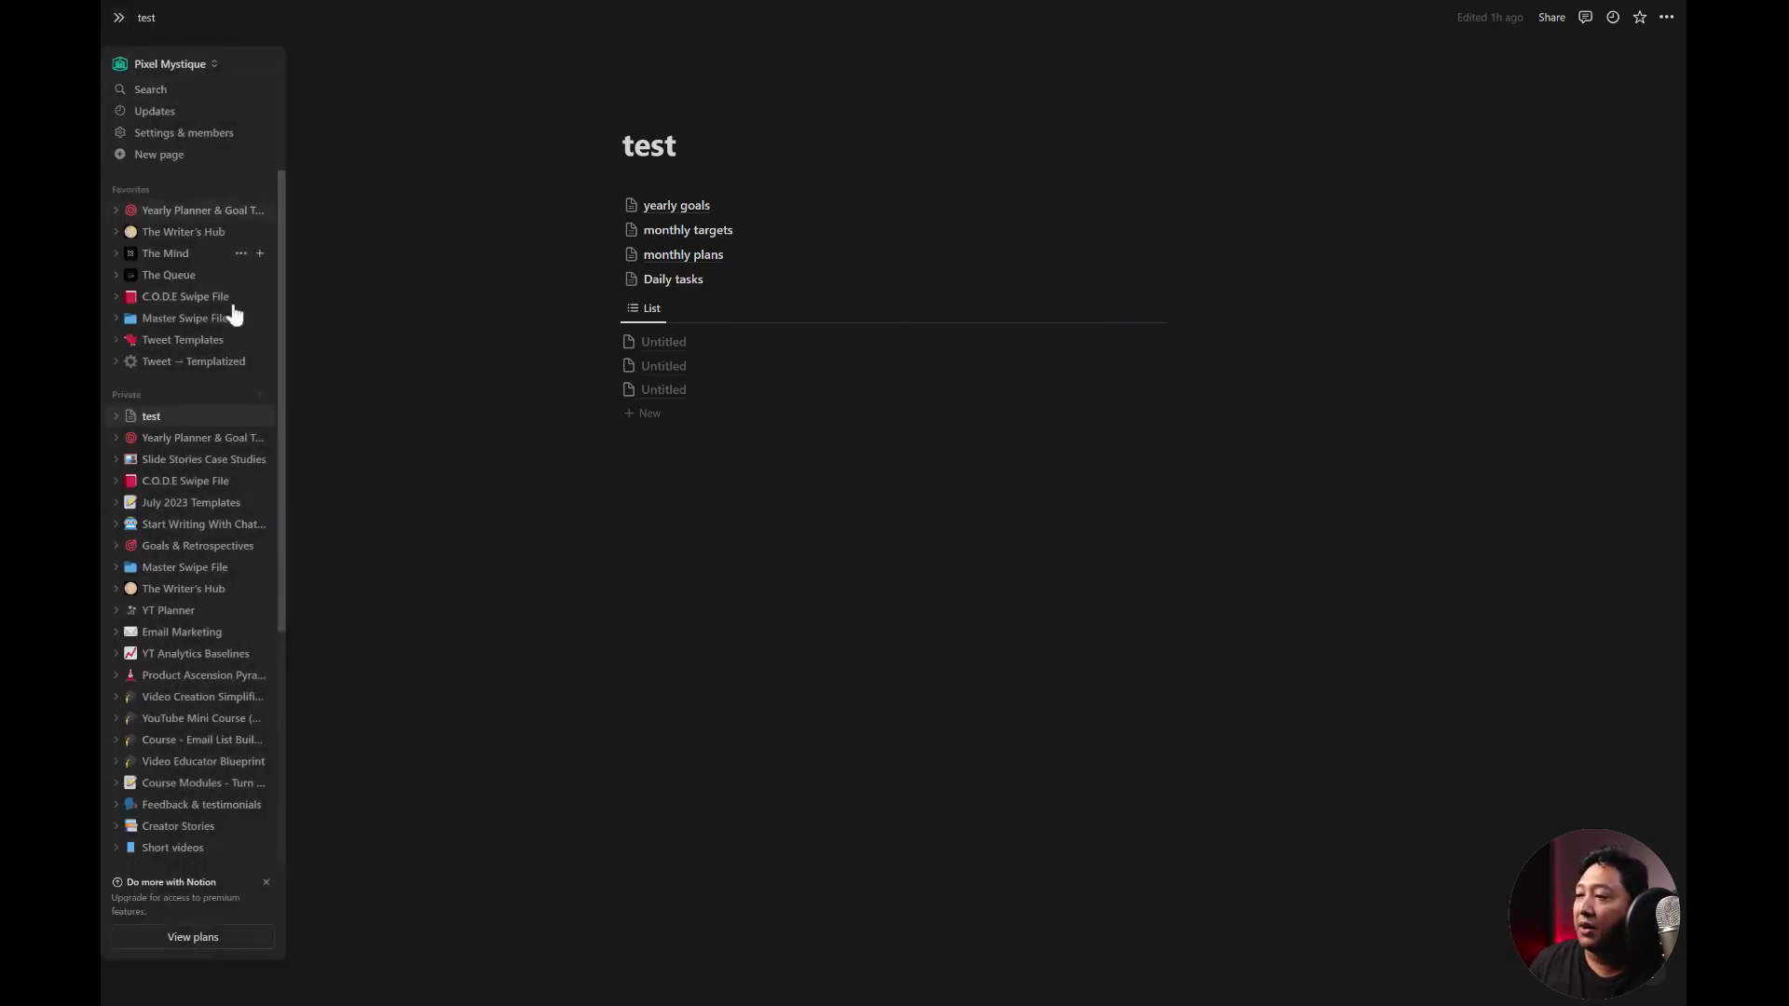
- Start a new page using the Empty page option
{"action": "left_click", "coordinate": [258, 401]}
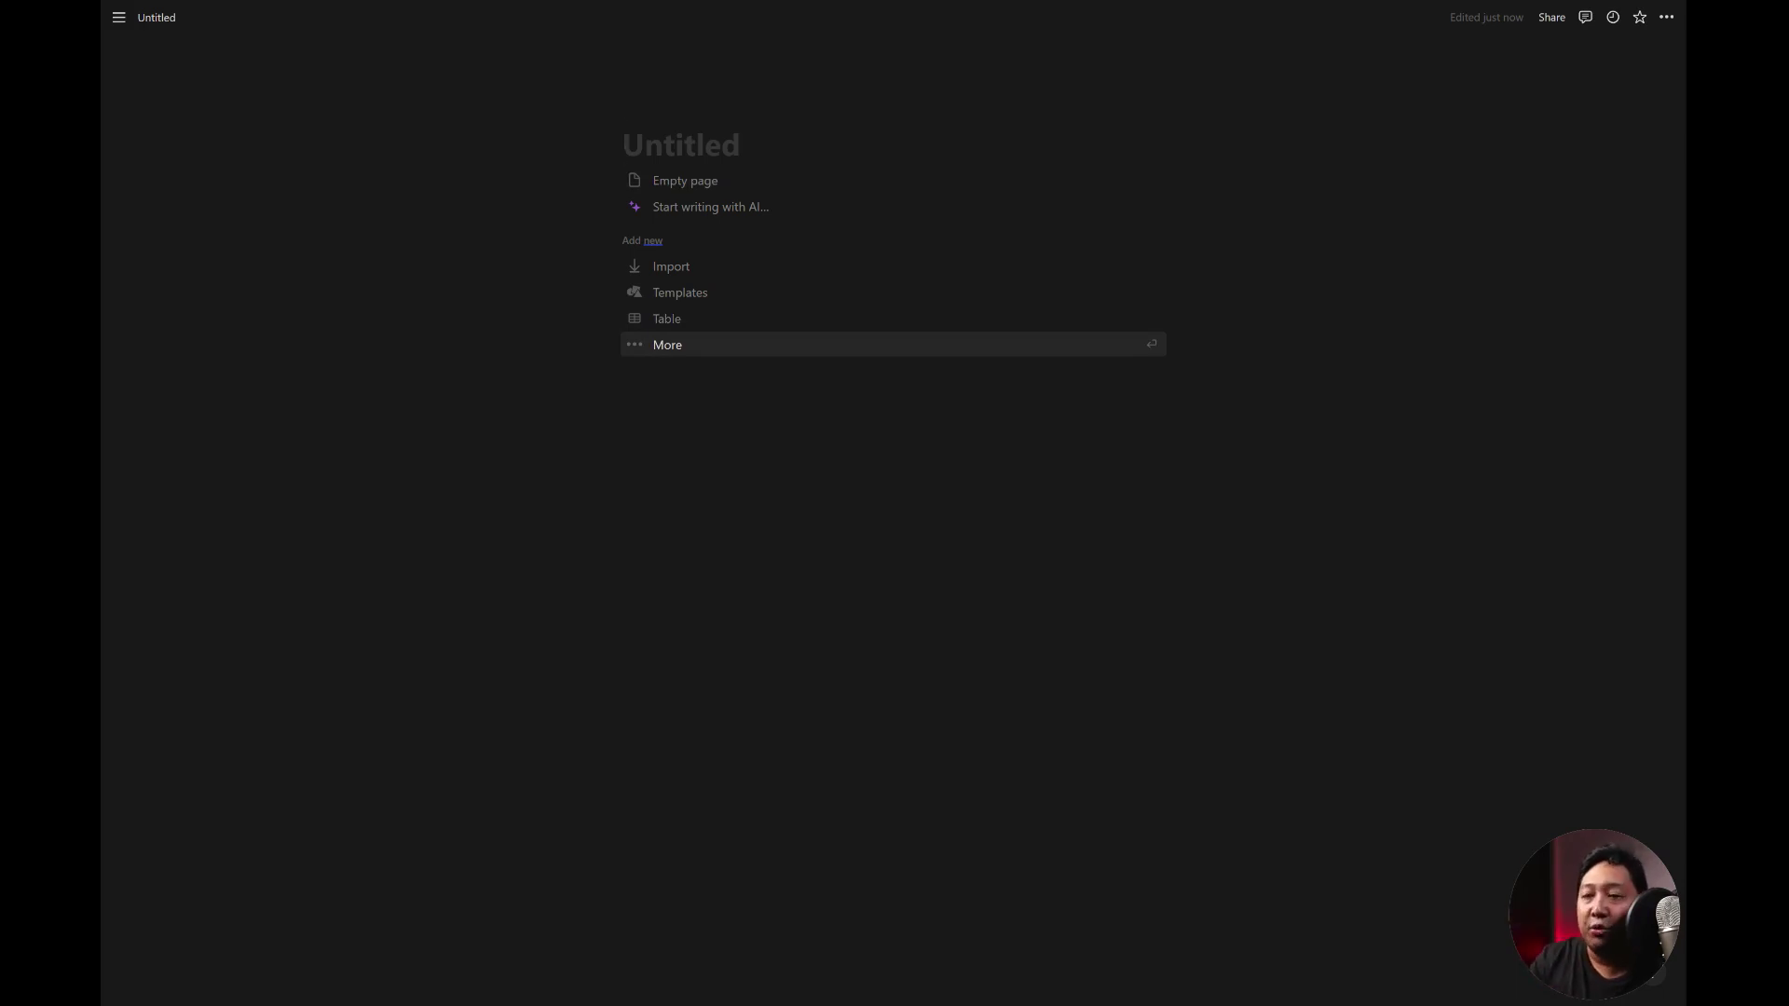
{"action": "left_click", "coordinate": [701, 196]}
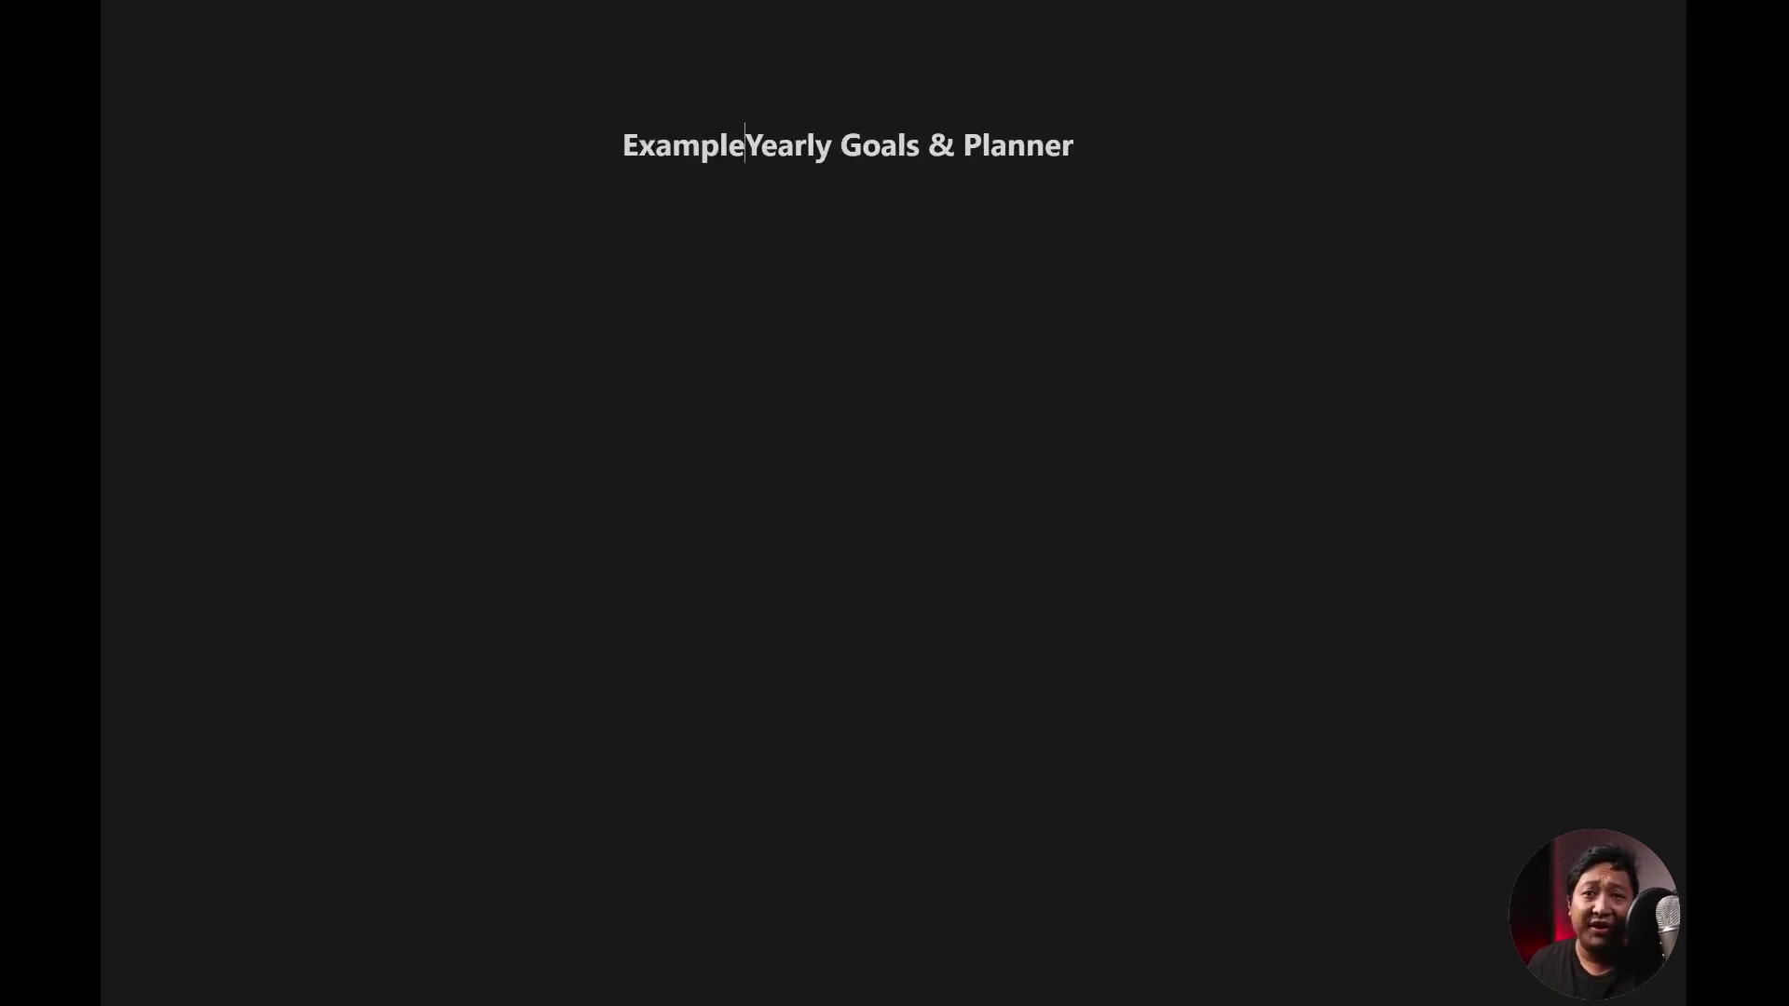
- Add a page icon, keeping the colour red and choosing the target from the Icons set
{"action": "left_click", "coordinate": [647, 110]}
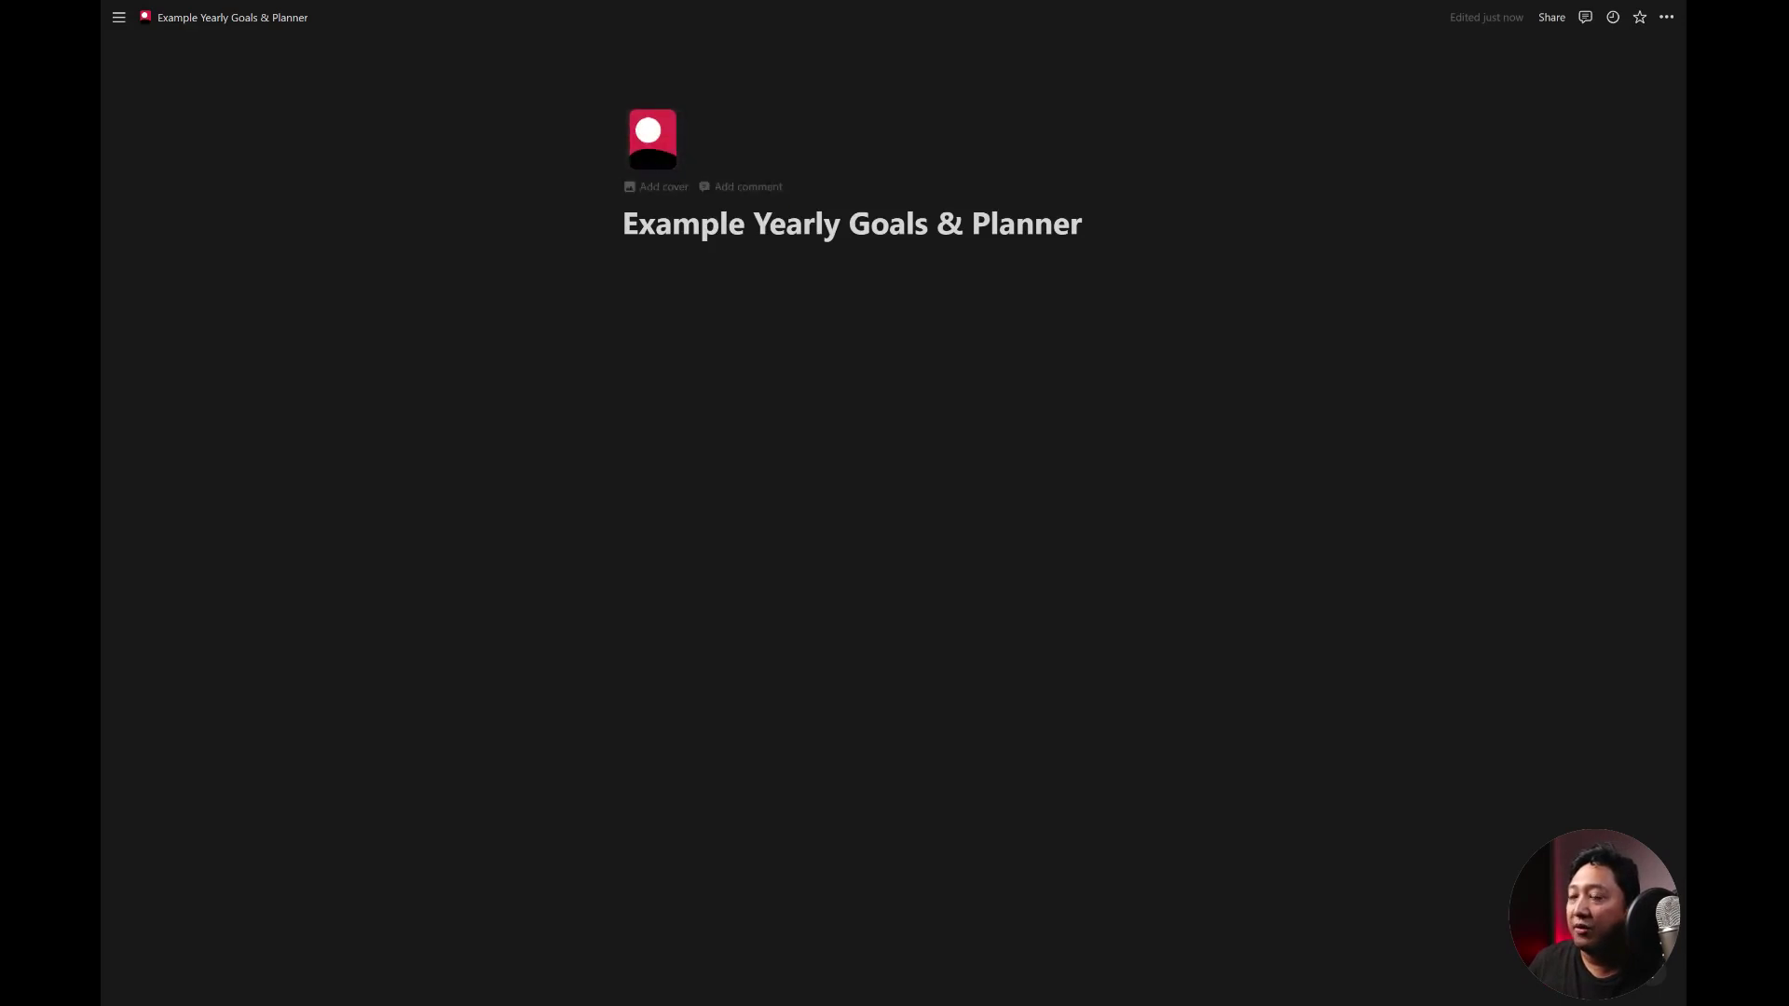
{"action": "left_click", "coordinate": [655, 148]}
{"action": "left_click", "coordinate": [562, 191]}
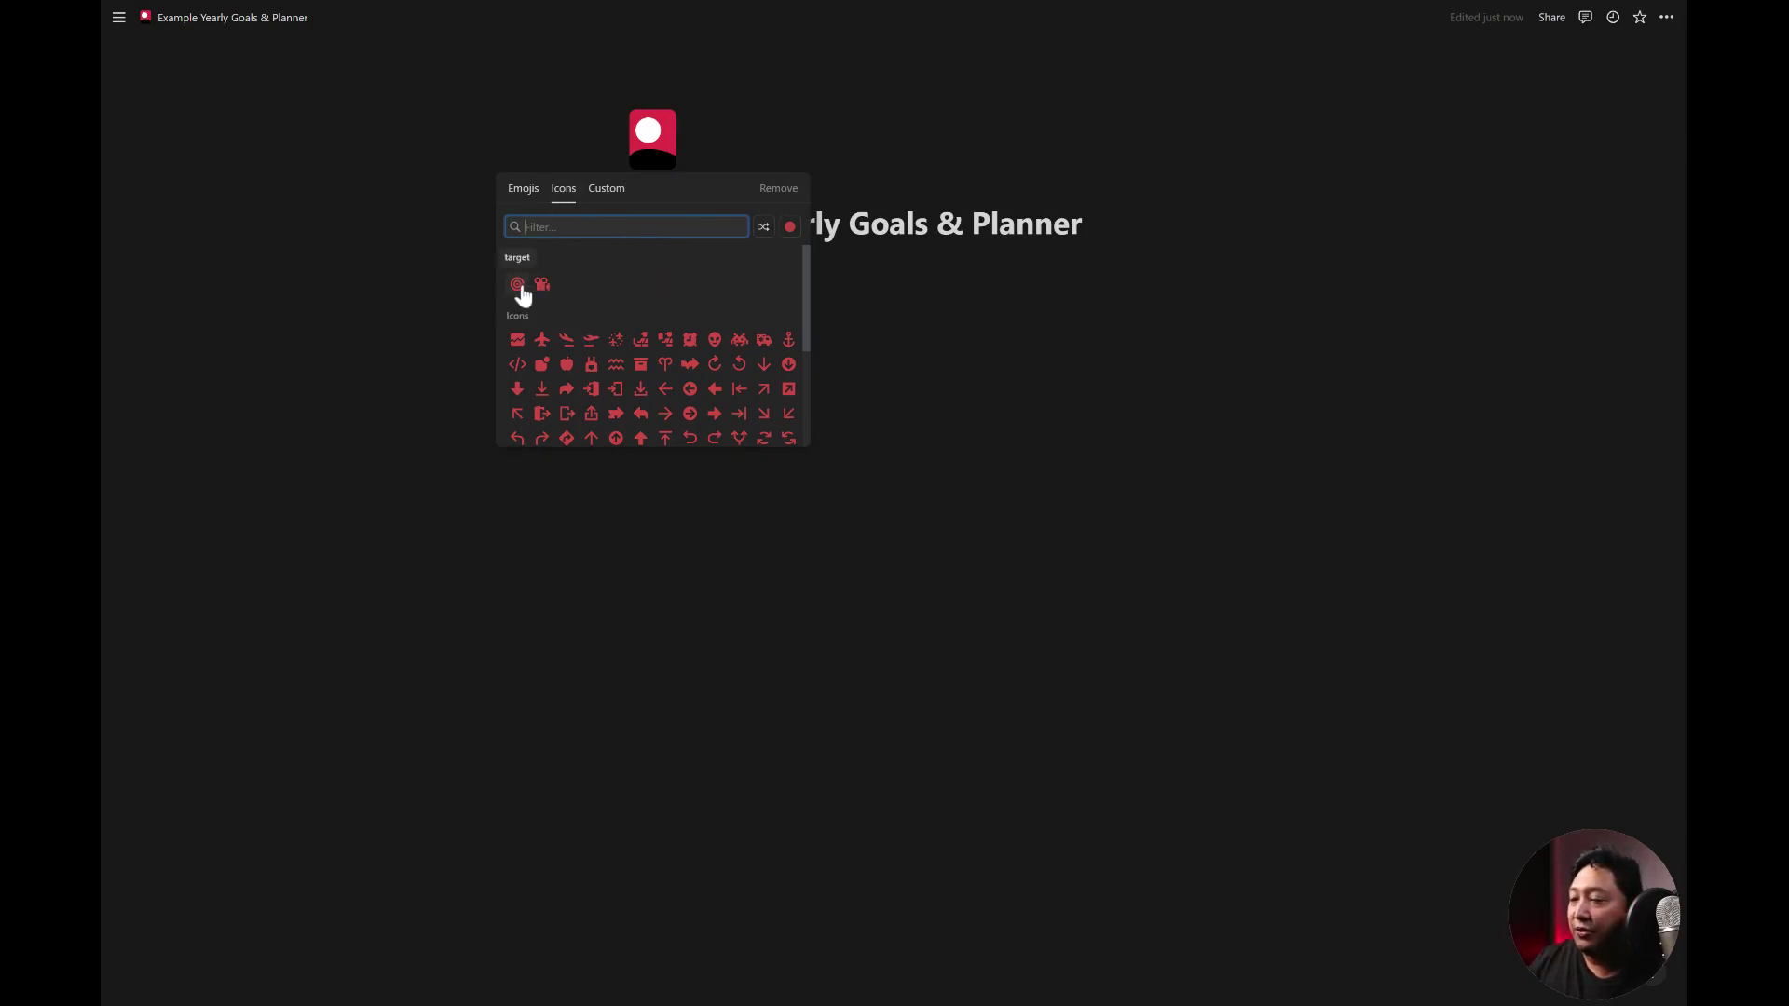
{"action": "left_click", "coordinate": [791, 226]}
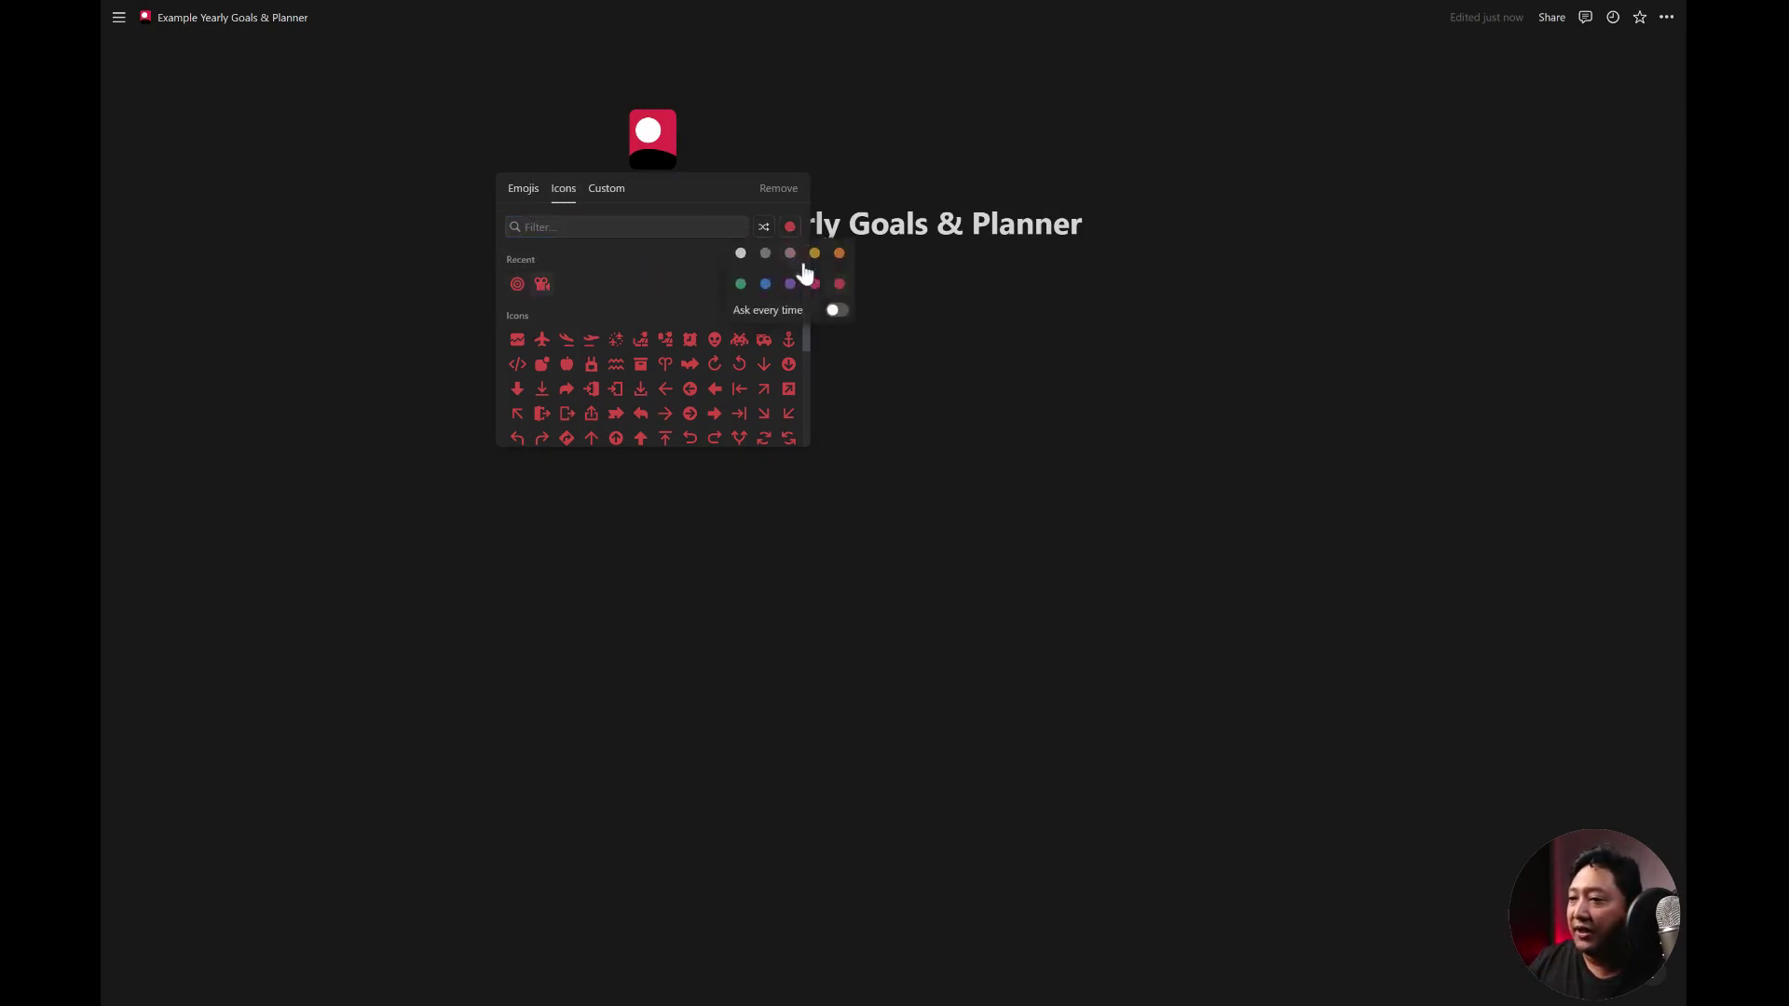
{"action": "left_click", "coordinate": [631, 287]}
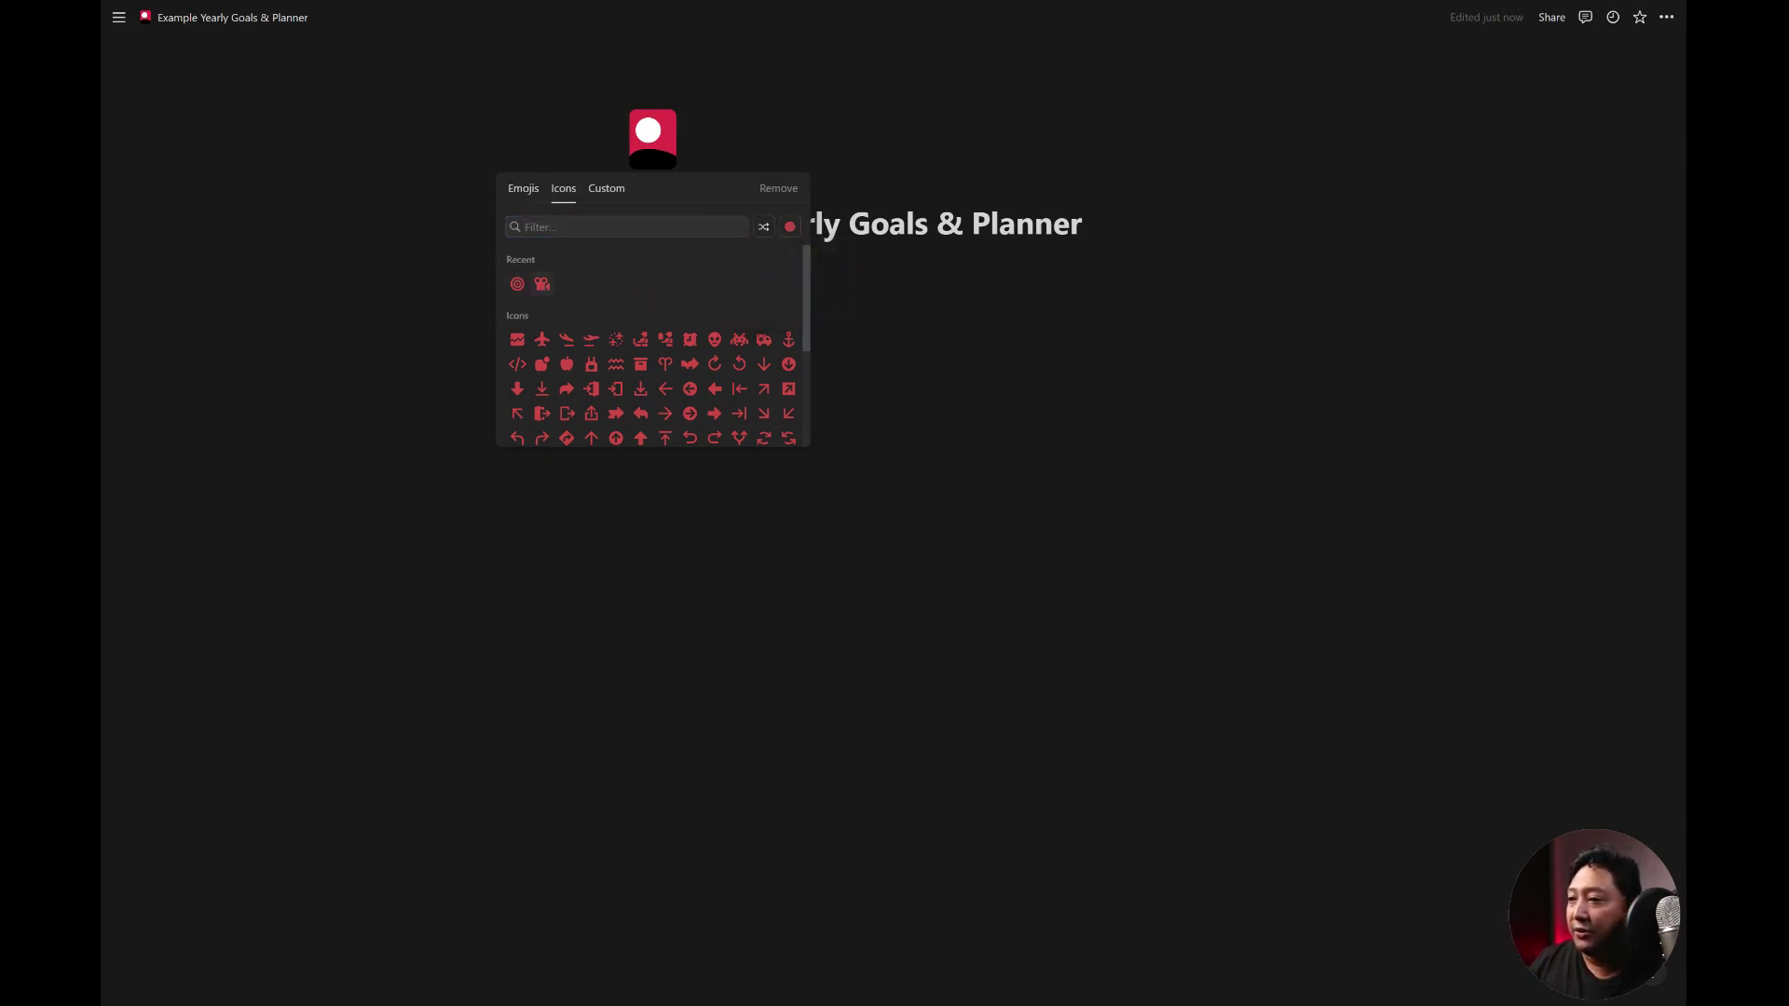
{"action": "left_click", "coordinate": [517, 287]}
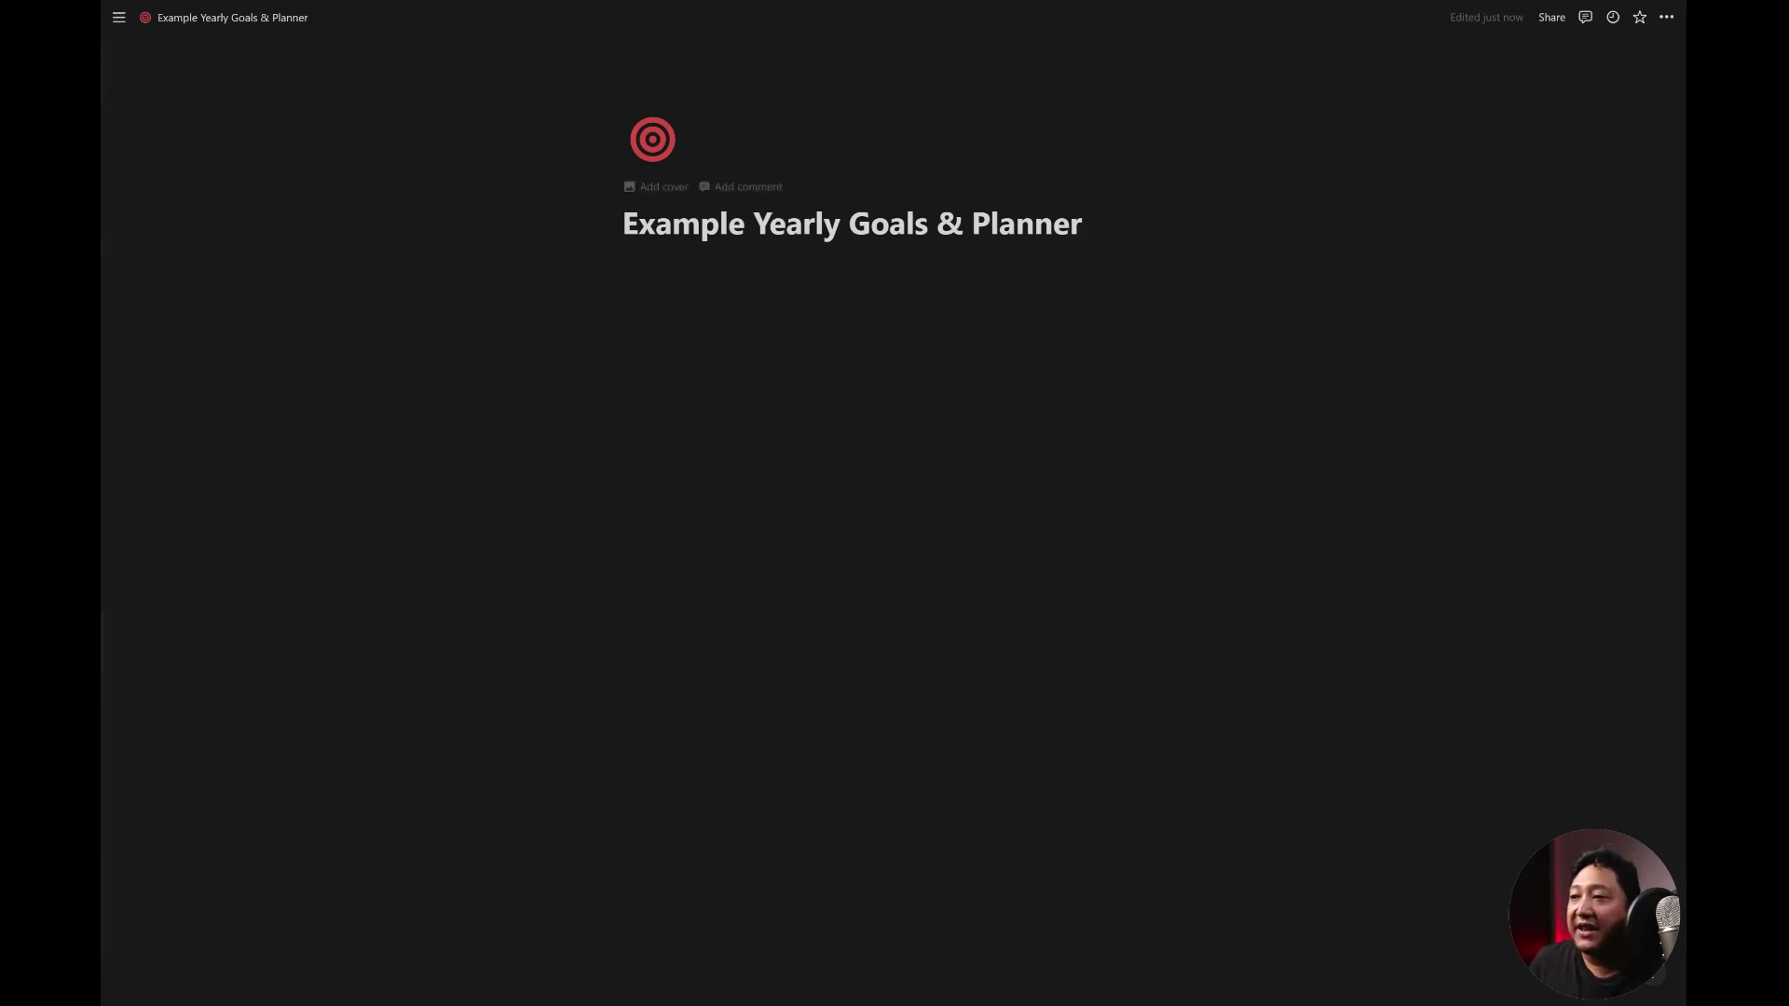
- Set an Unsplash cover of the red-jacket hiker, repositioned to show the rocks below
{"action": "left_click", "coordinate": [663, 187]}
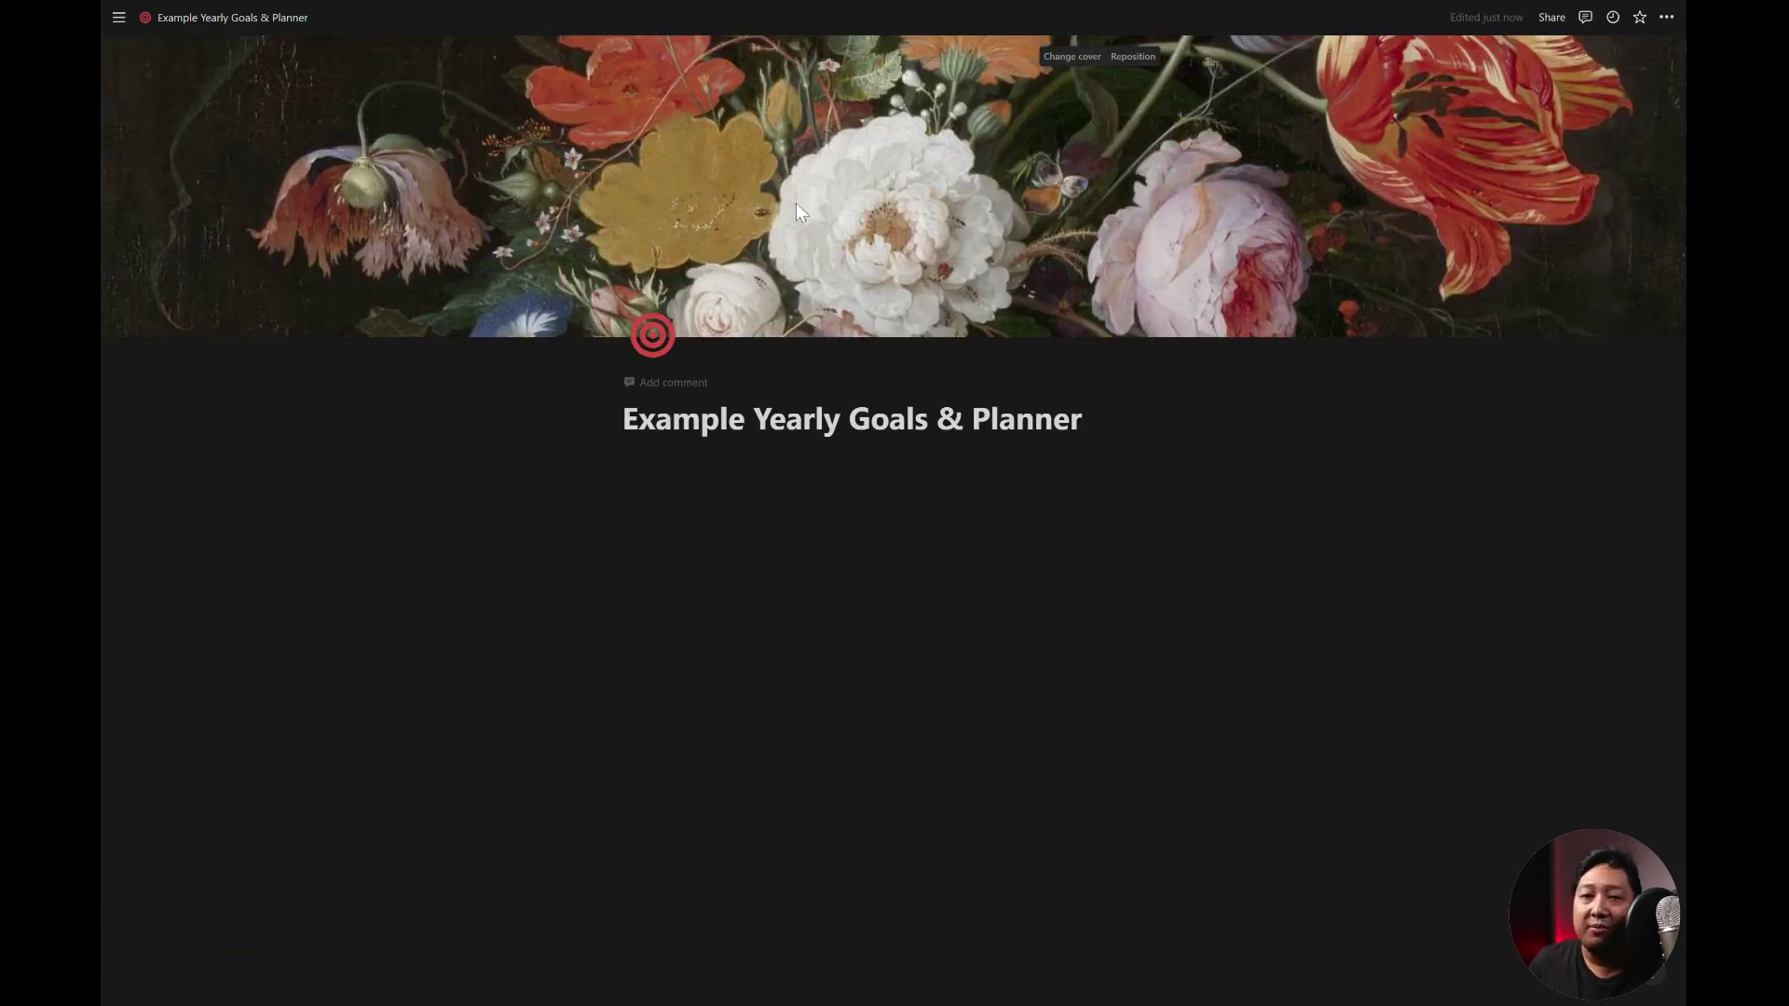
{"action": "left_click", "coordinate": [1092, 59]}
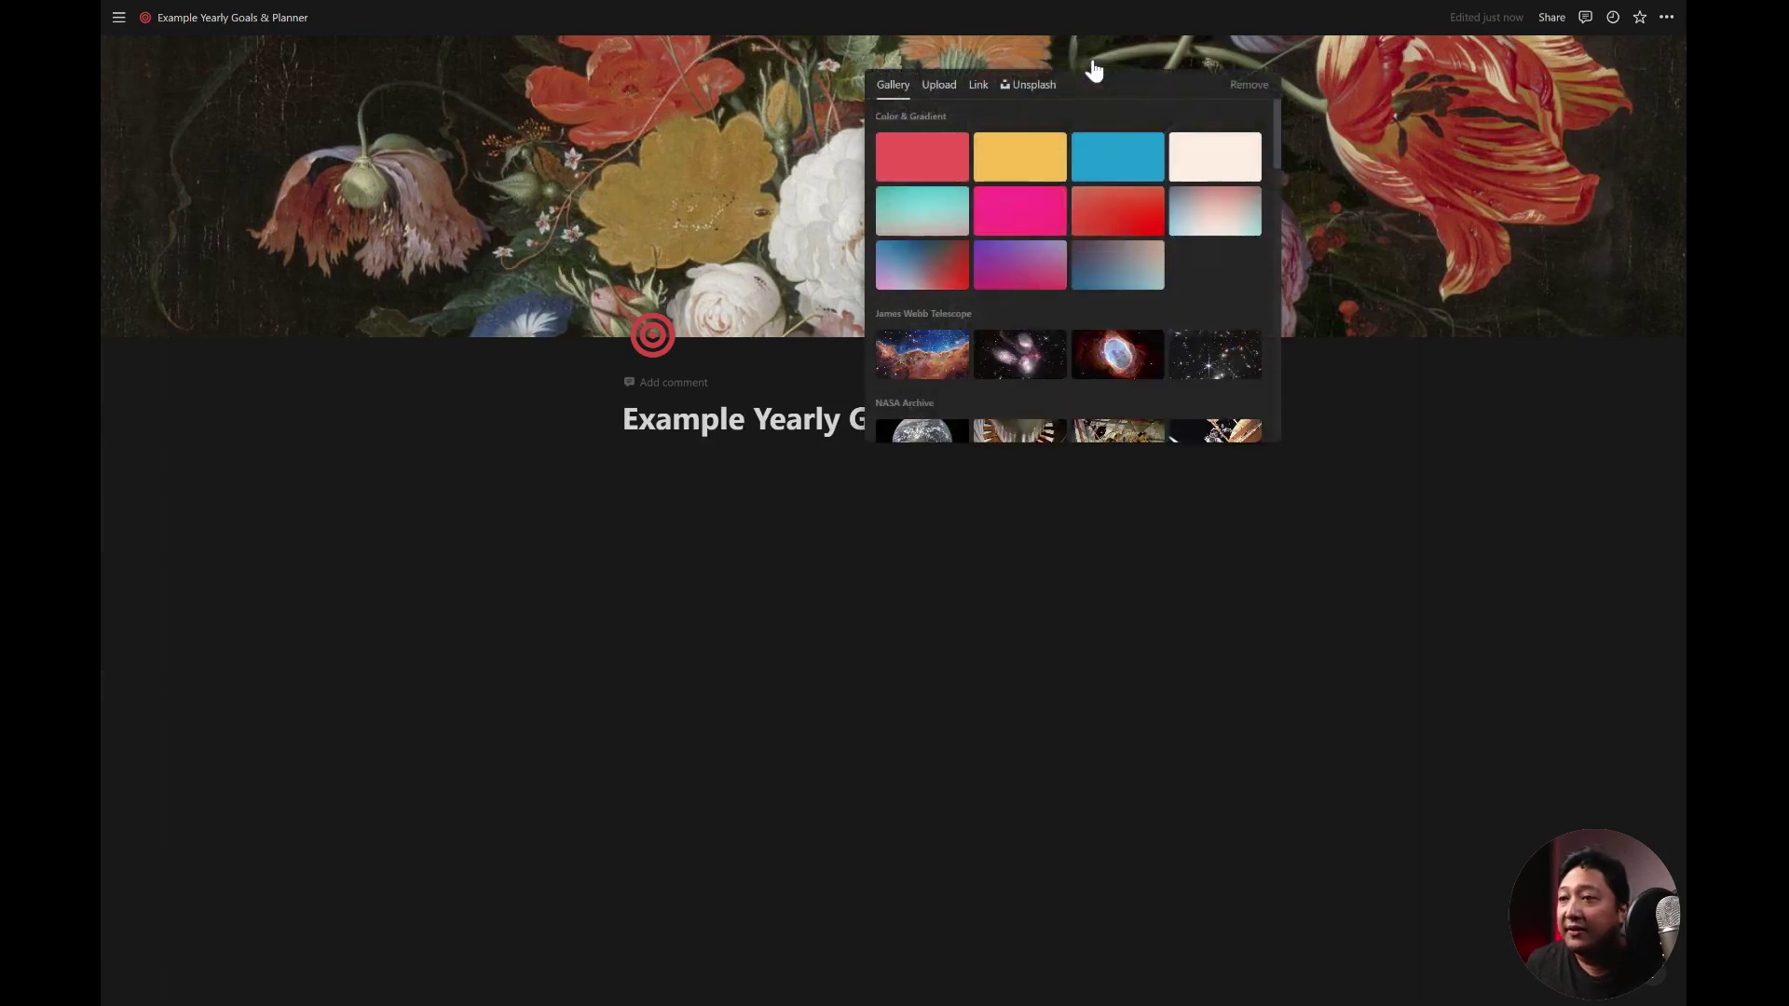
{"action": "left_click", "coordinate": [1035, 88]}
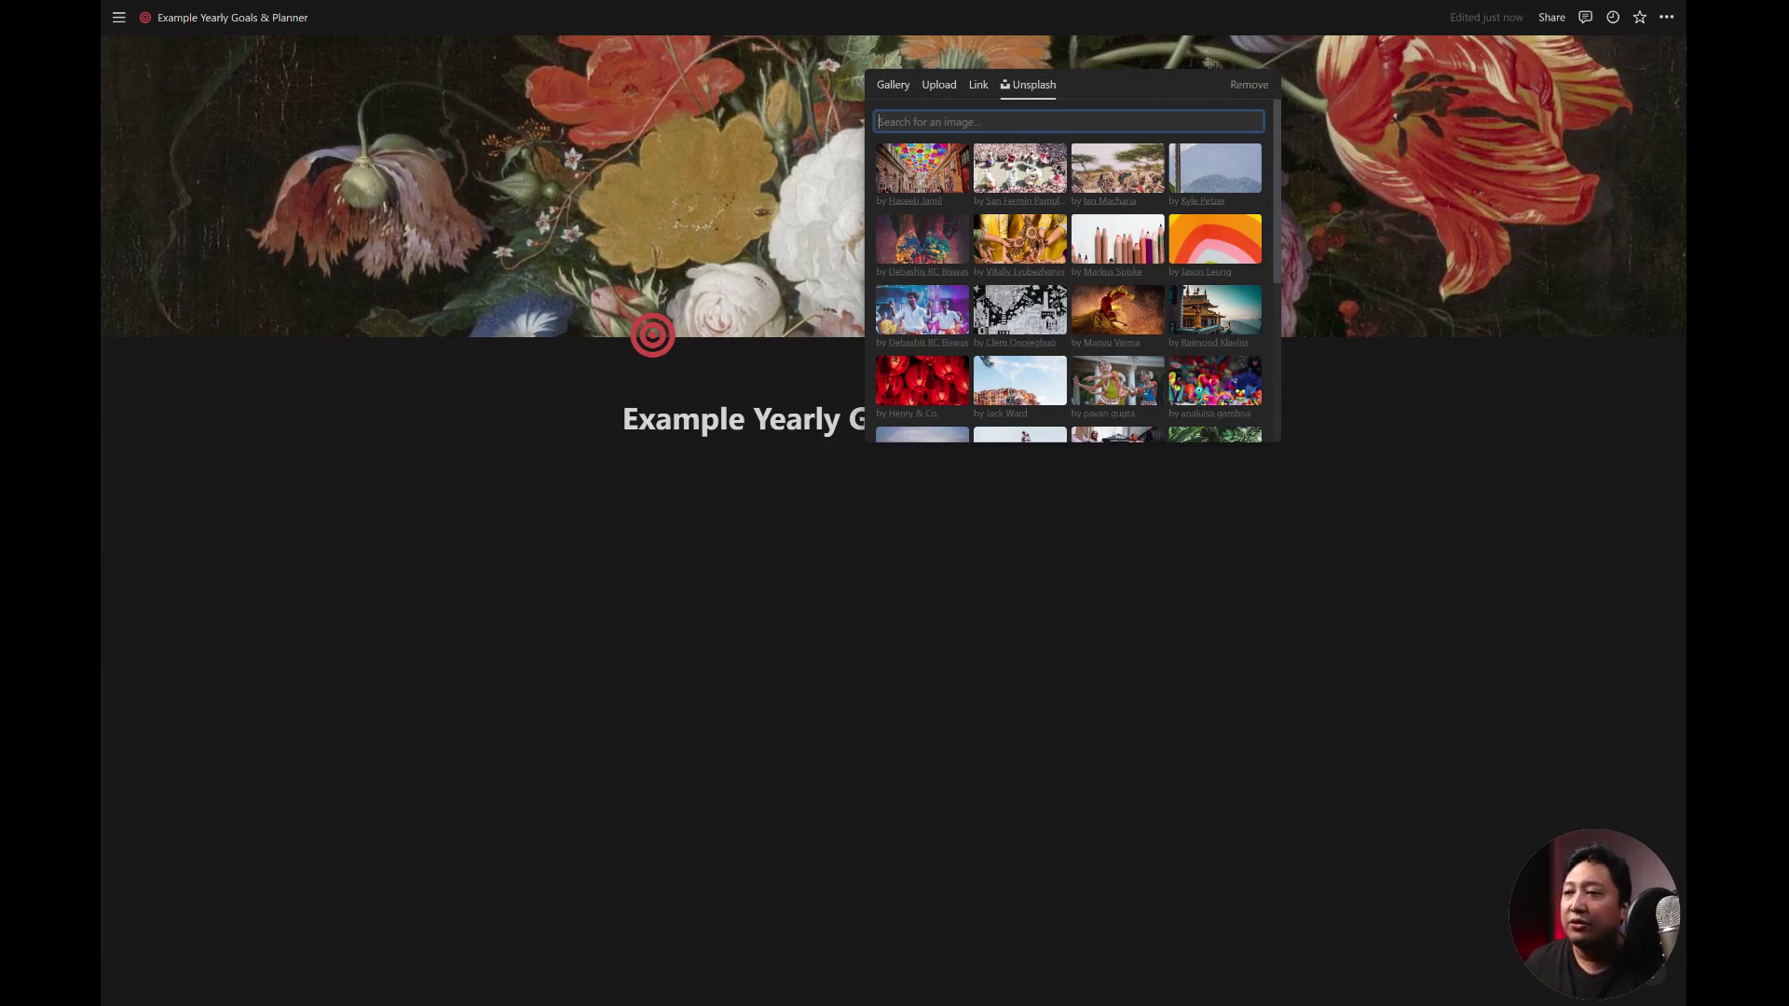
{"action": "type", "text": "mountain hiking"}
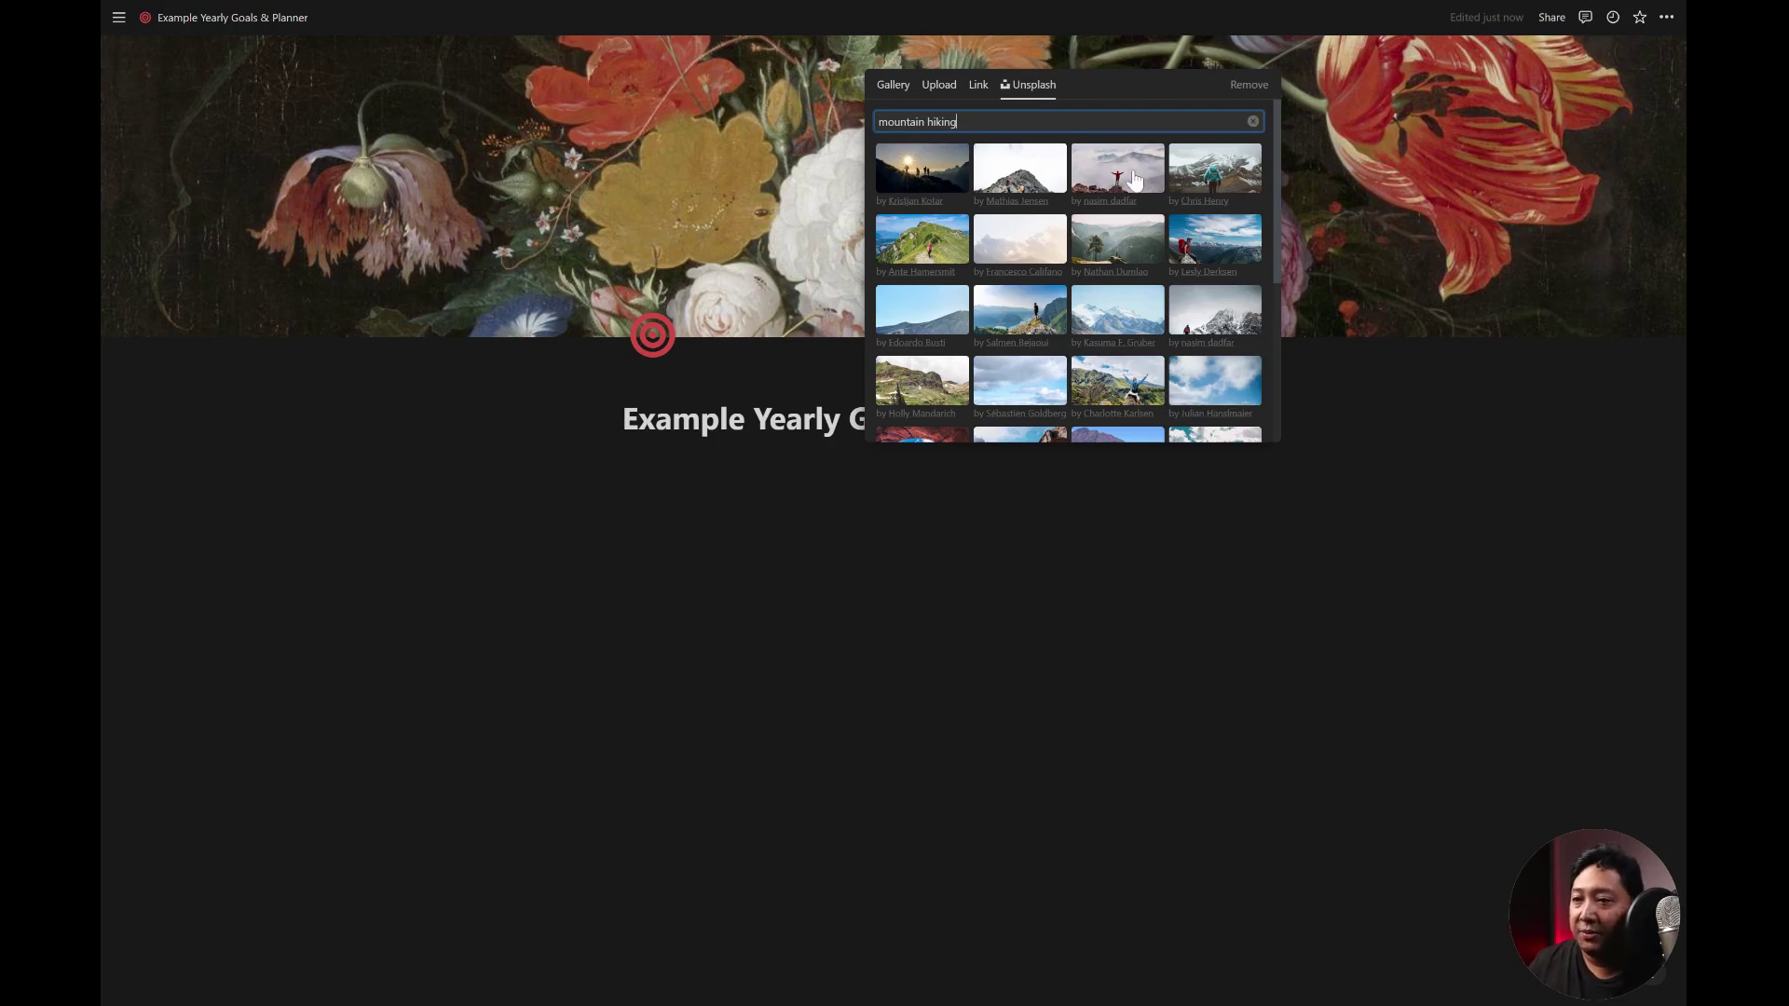
{"action": "left_click", "coordinate": [1135, 180]}
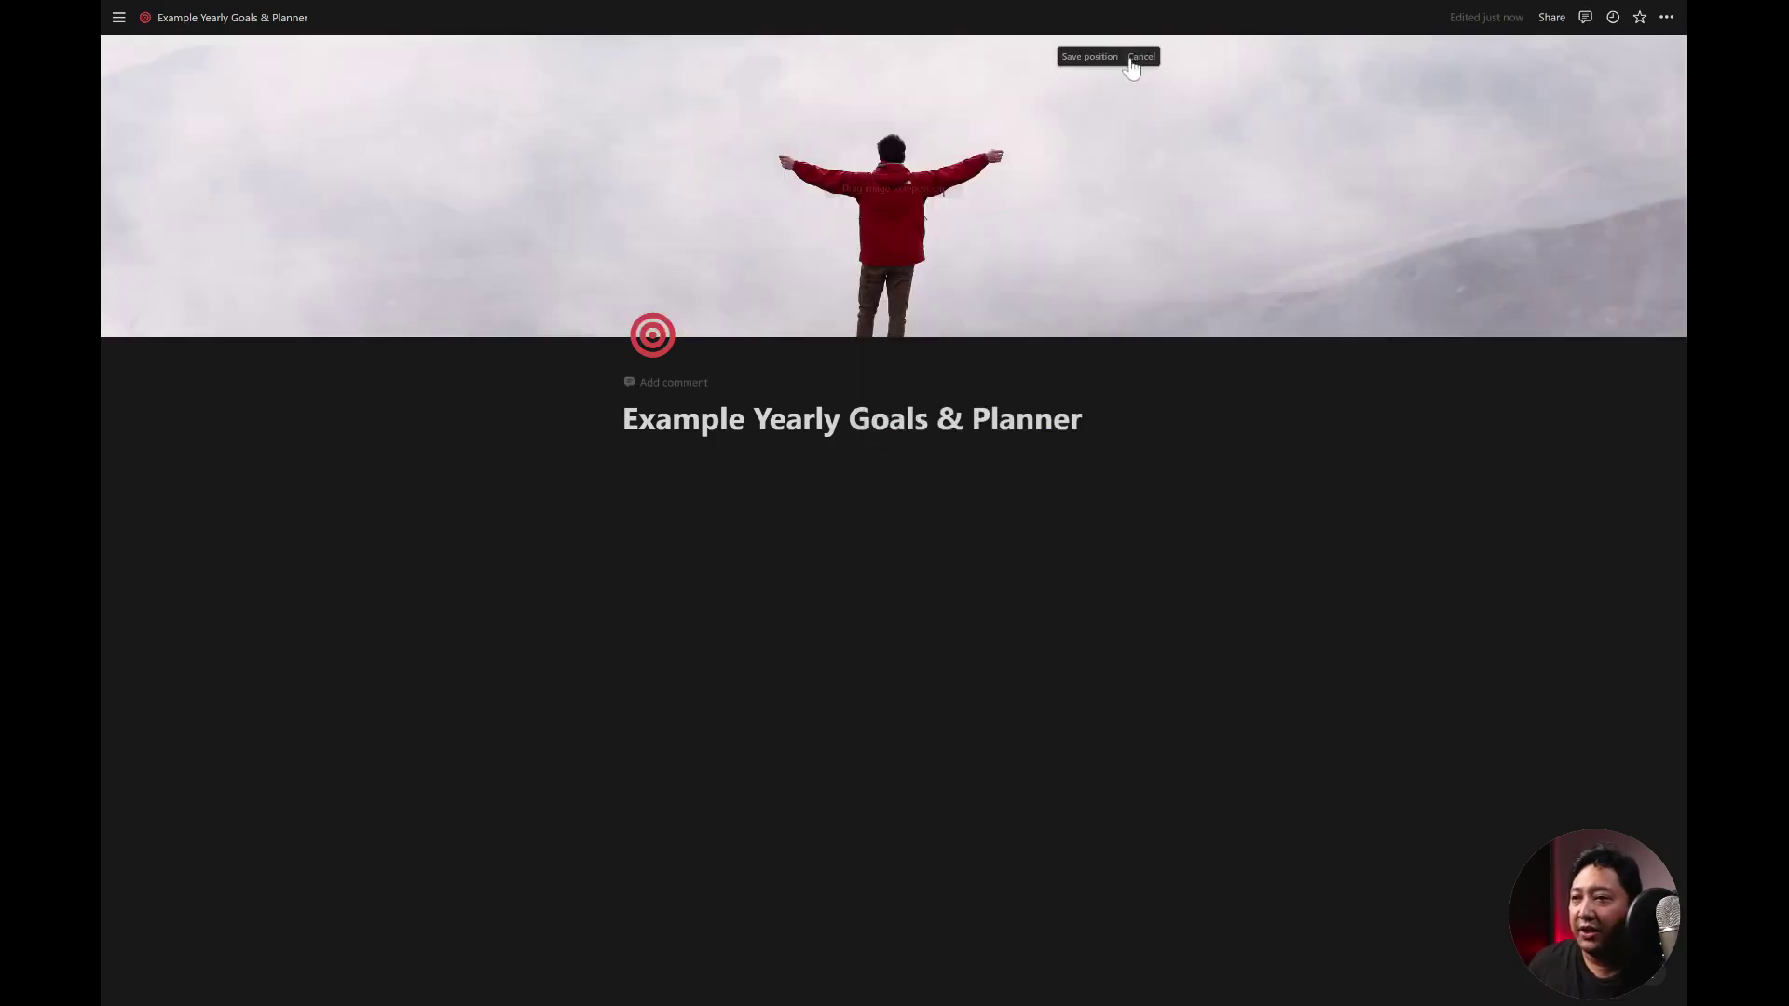
{"action": "left_click_drag", "start_coordinate": [1253, 240], "coordinate": [1258, 145]}
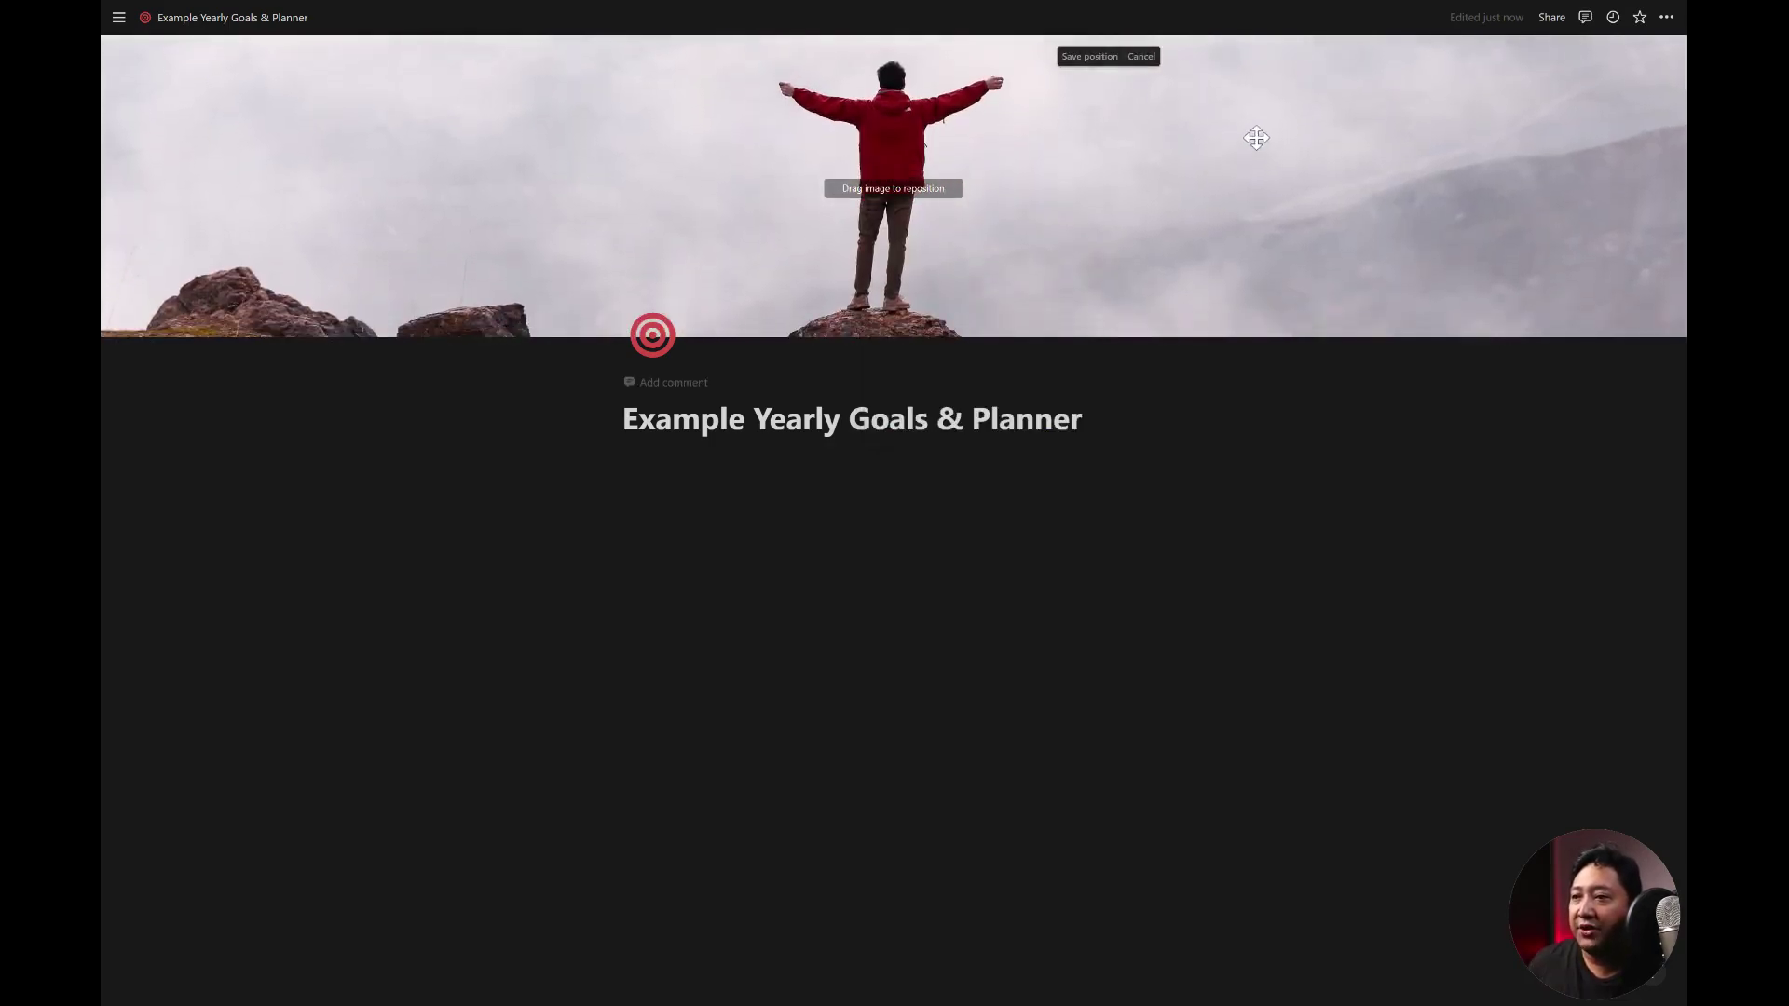
{"action": "left_click", "coordinate": [1089, 58]}
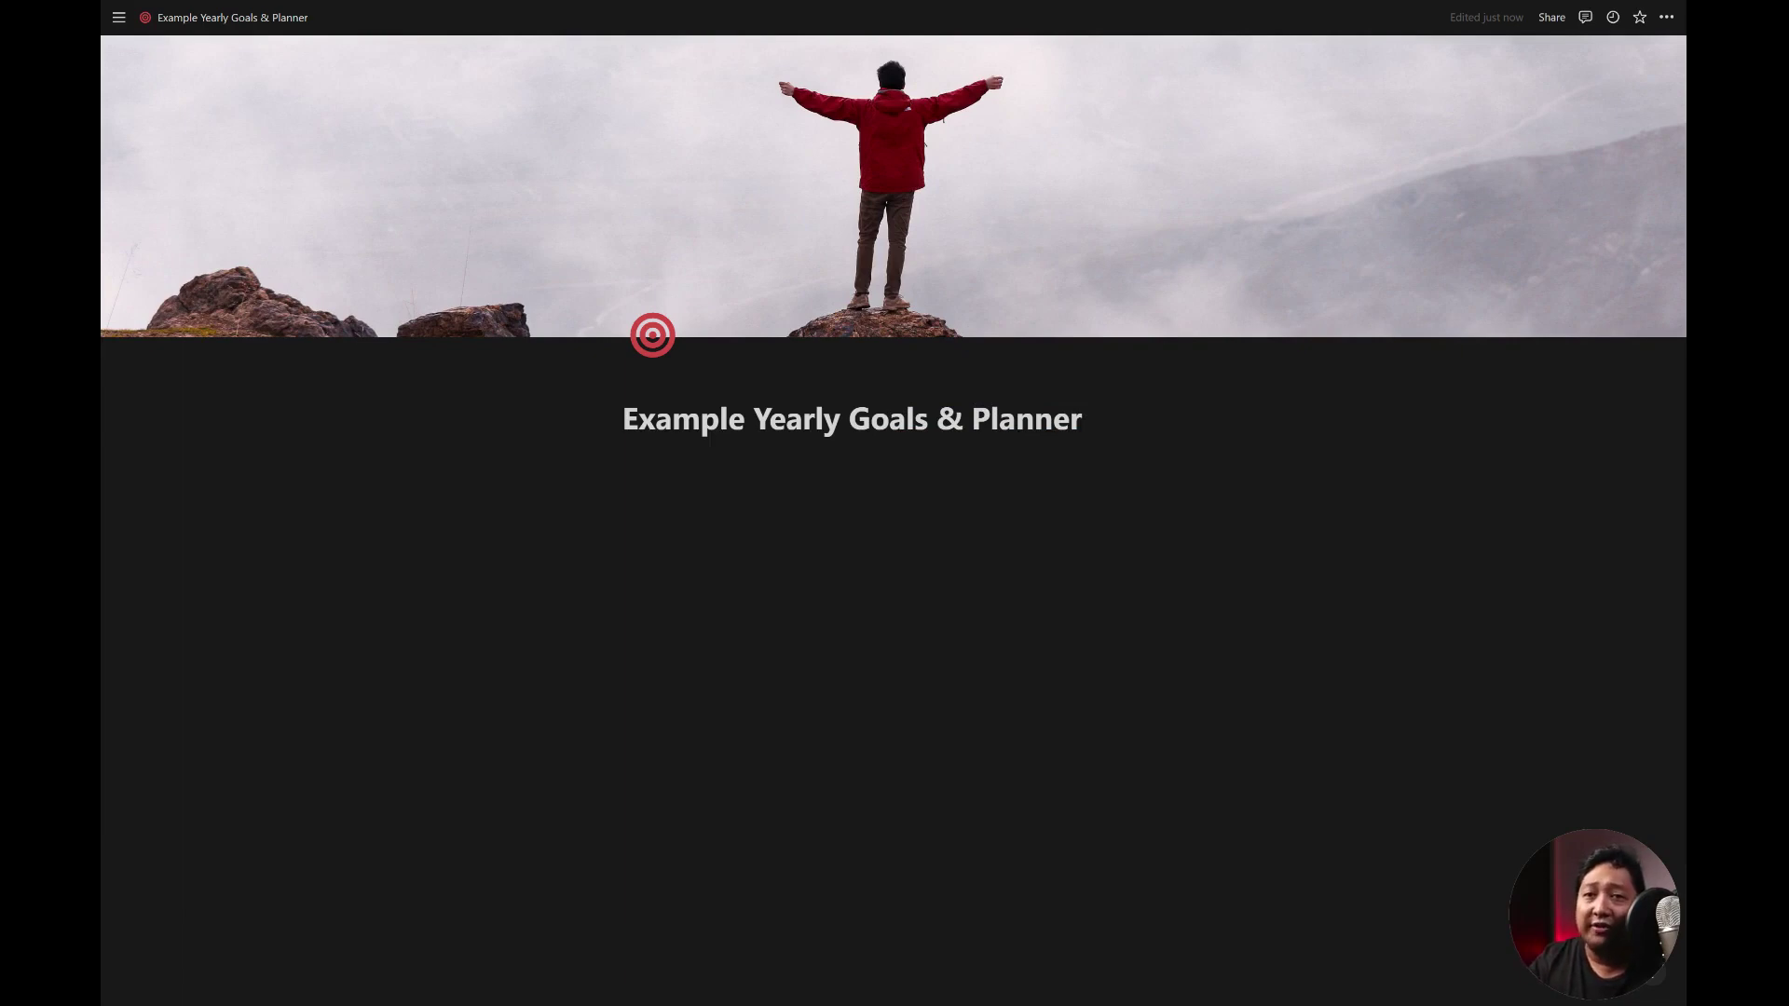
- Turn on Full width in the page's ••• menu
{"action": "left_click", "coordinate": [1667, 17]}
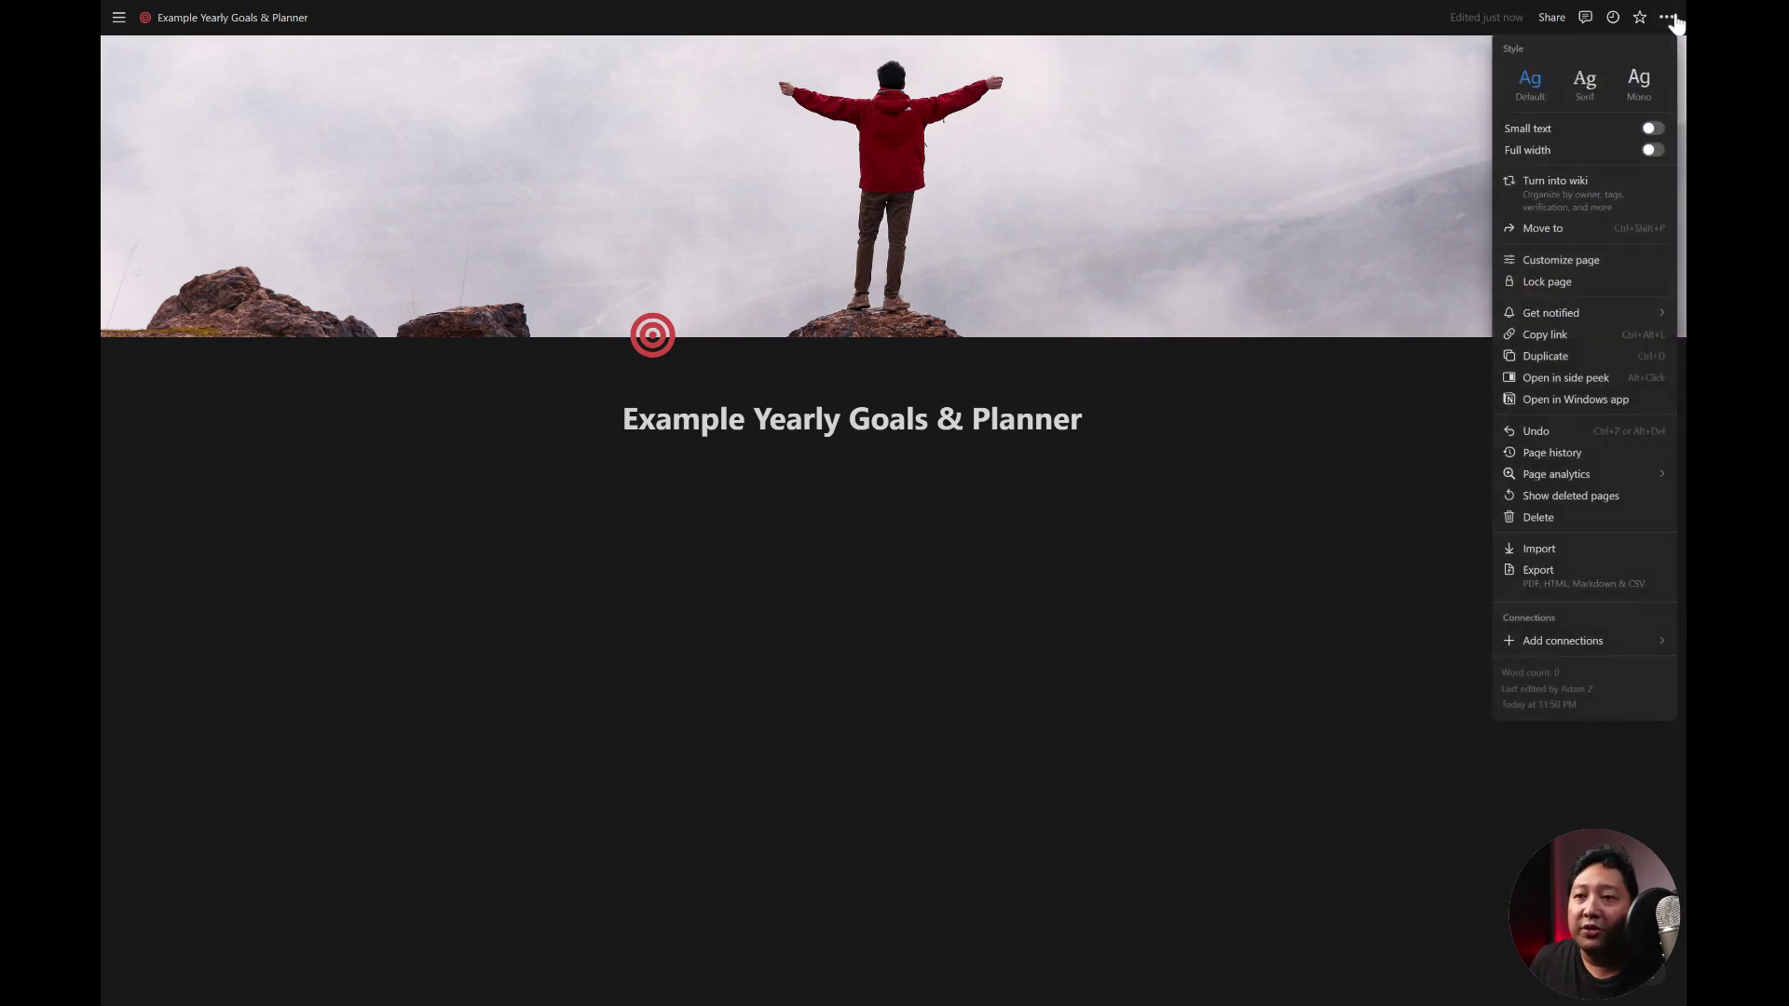
{"action": "left_click", "coordinate": [1654, 152]}
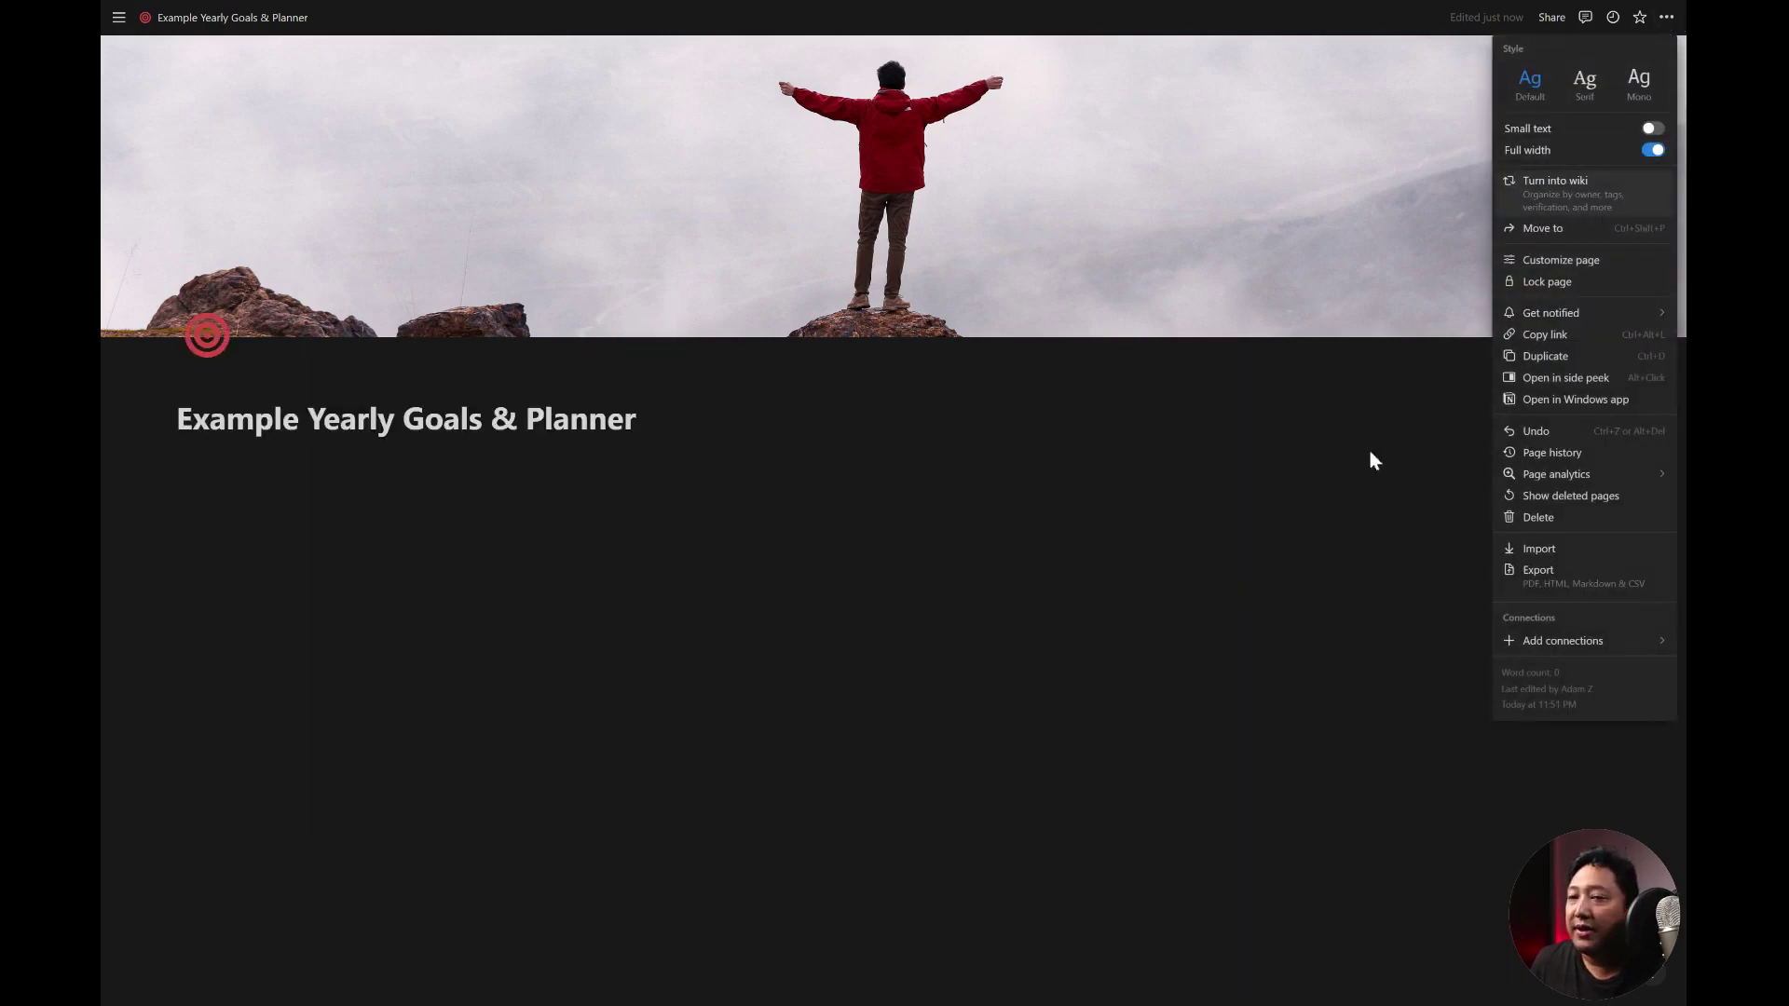
{"action": "left_click", "coordinate": [1431, 391]}
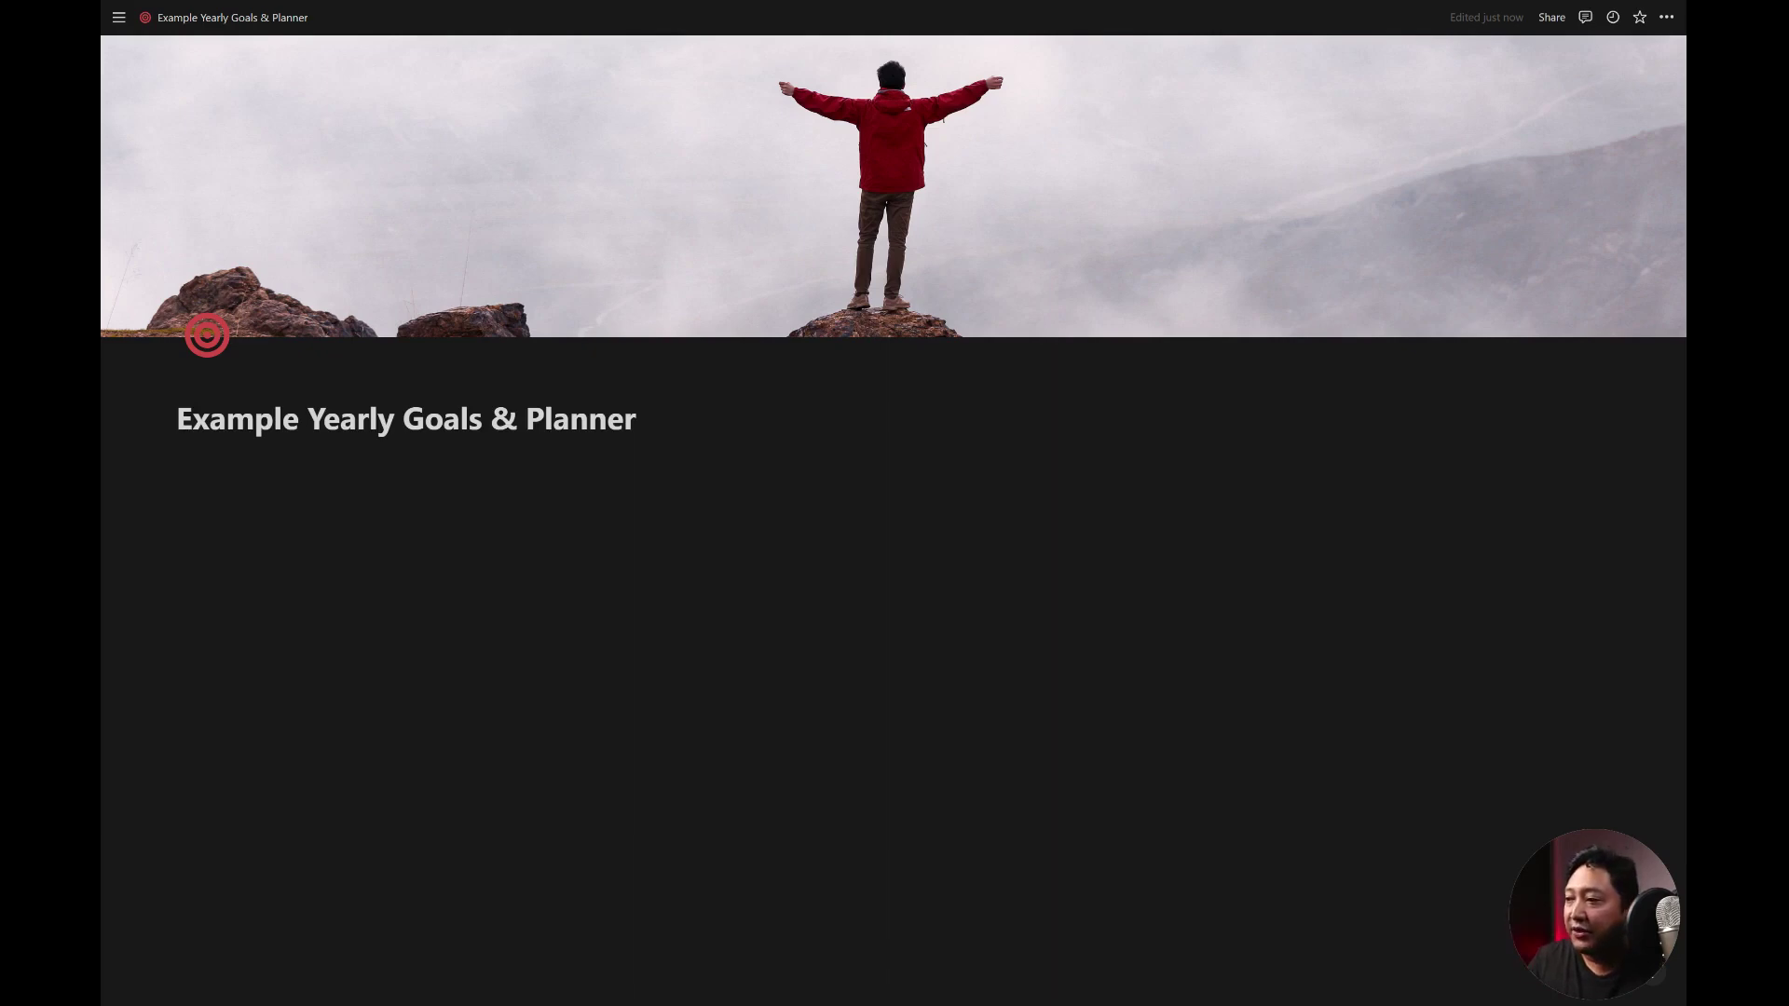
- Type Yearly Goals, Monthly Targets, Monthly Plans and Daily Tasks on separate lines, fixing a typo
{"action": "key", "text": "Return"}
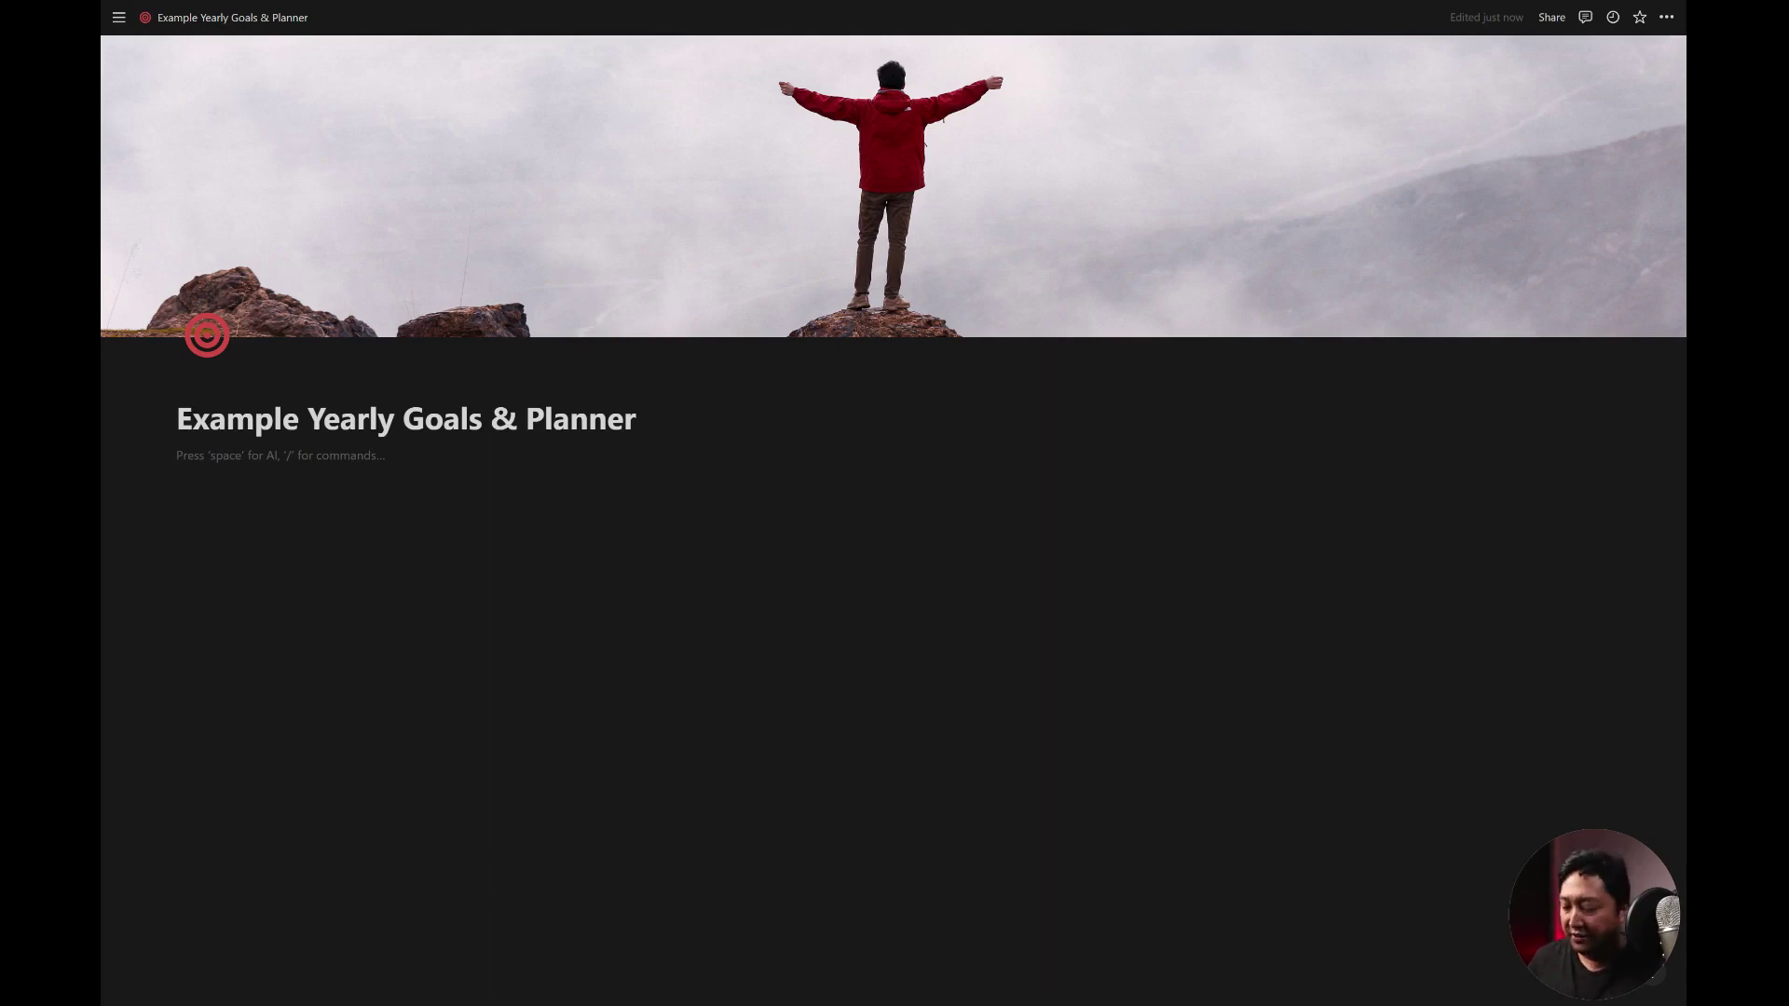
{"action": "type", "text": "Yearly"}
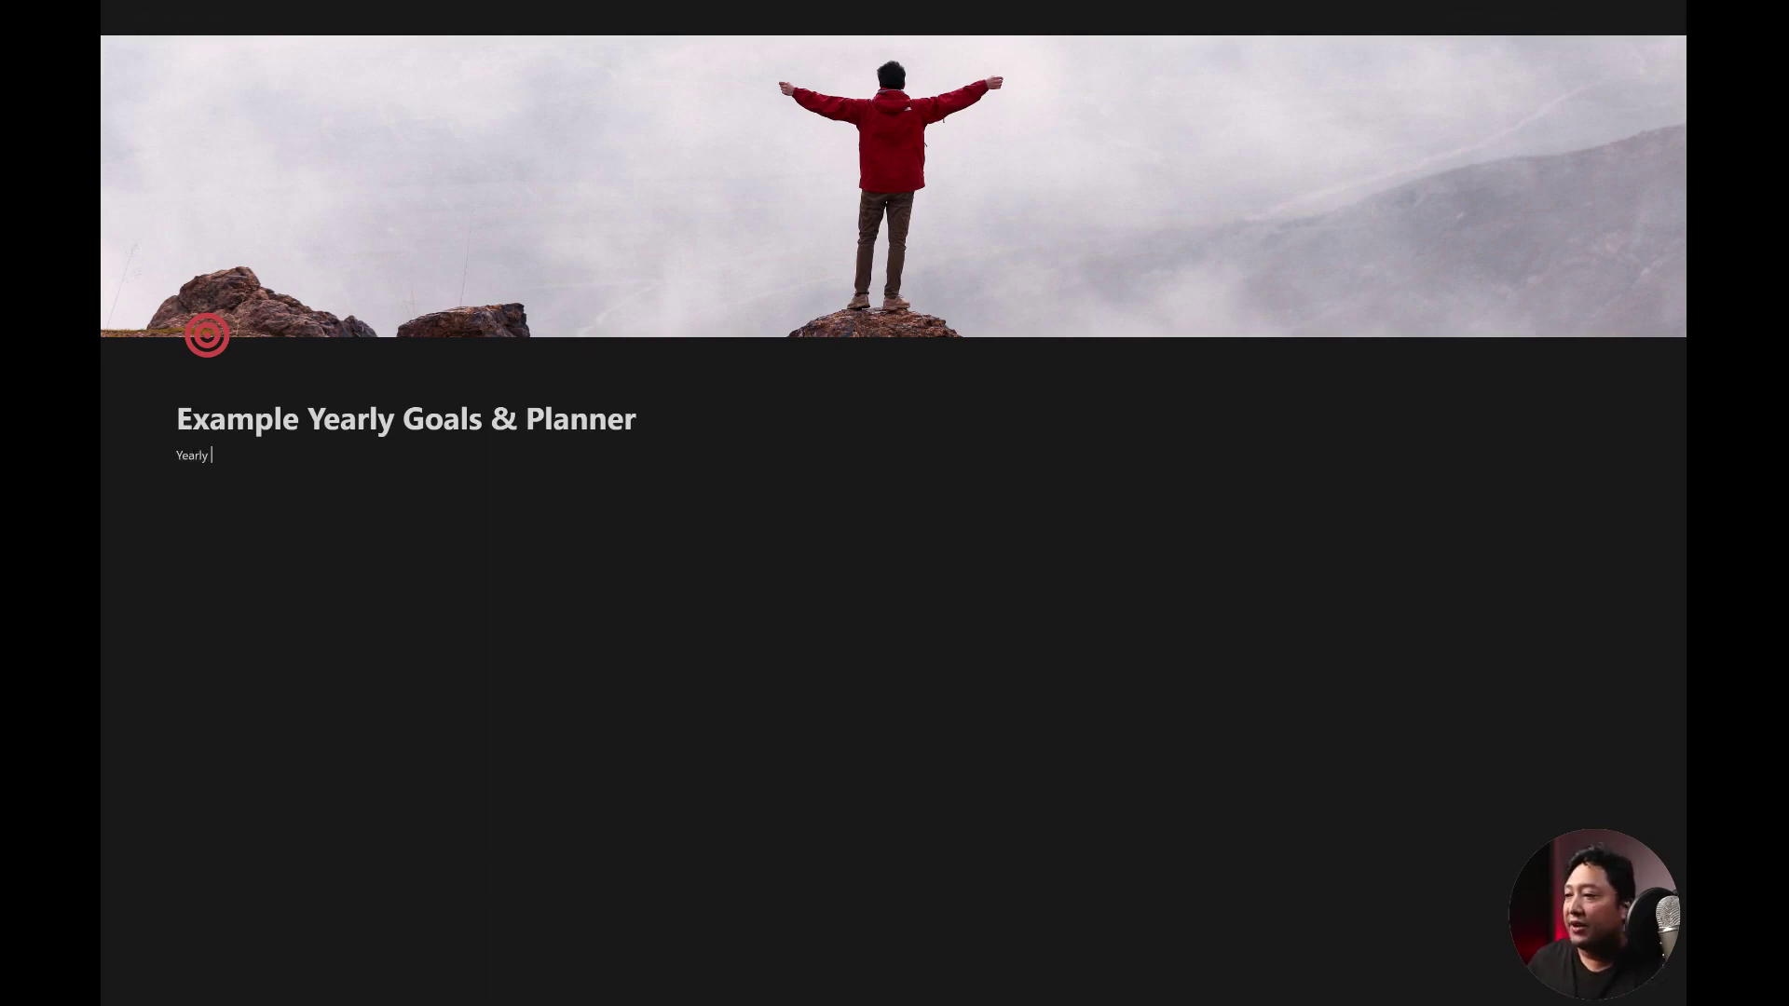
{"action": "type", "text": " Goals"}
{"action": "key", "text": "Return"}
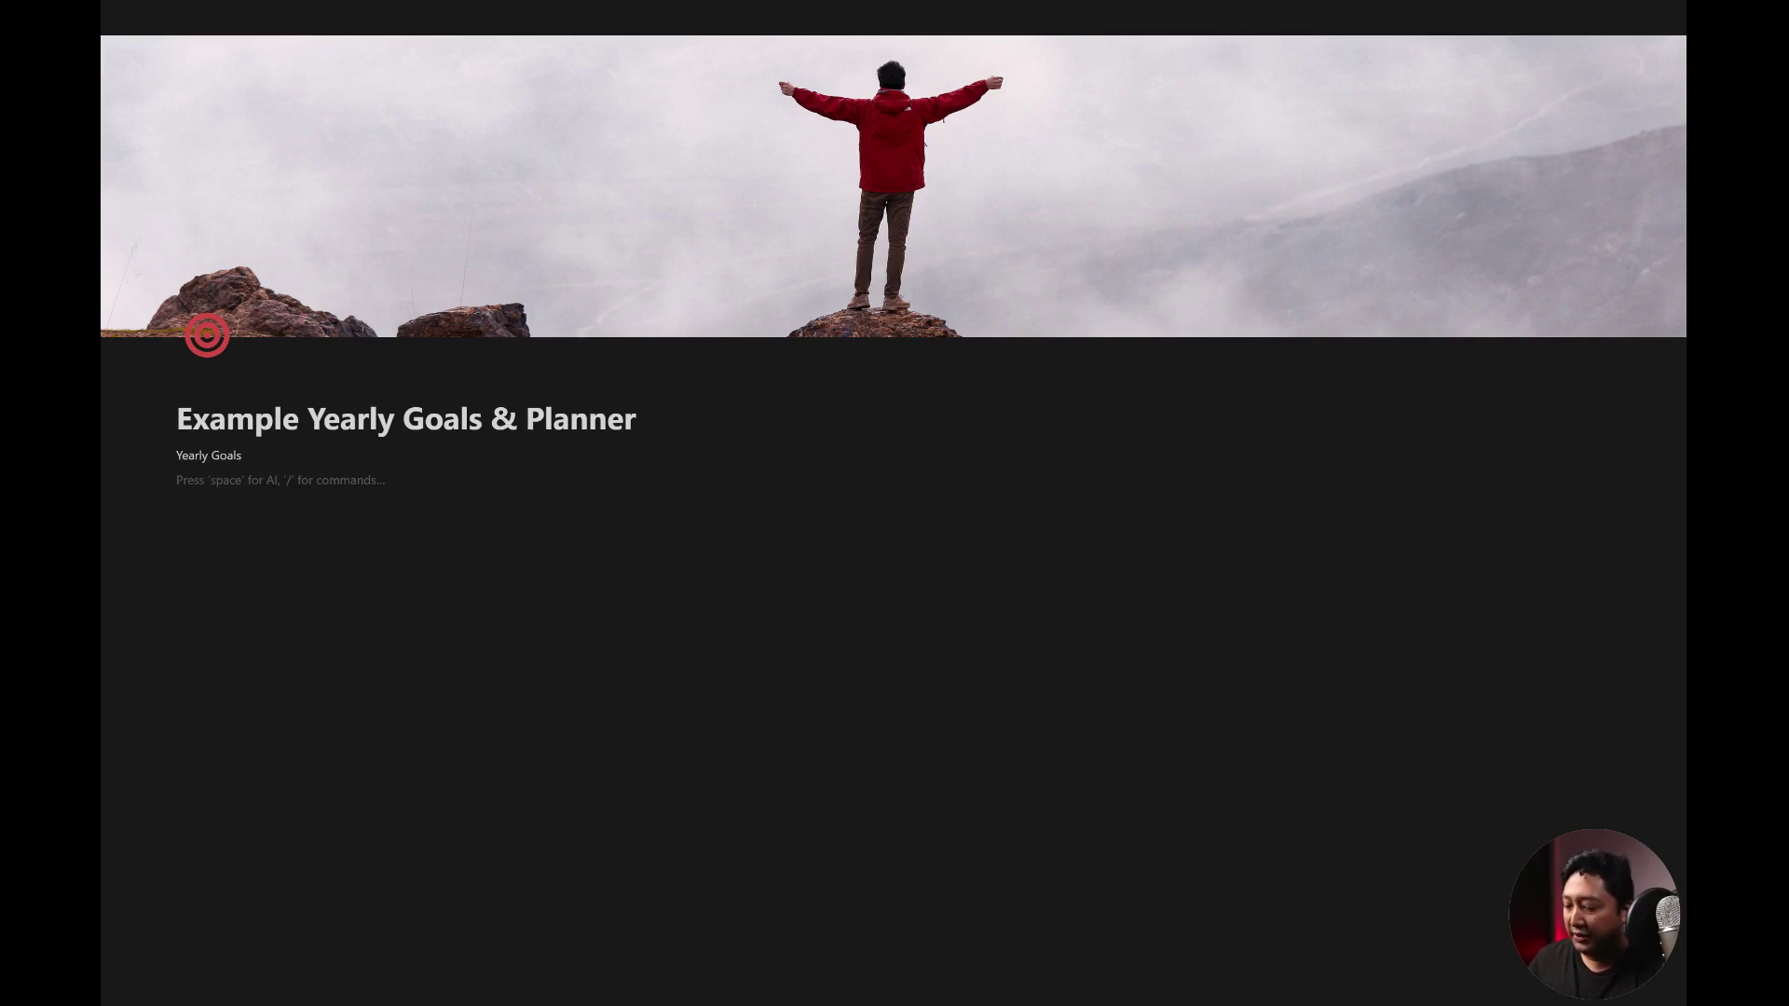
{"action": "type", "text": "Monthly T"}
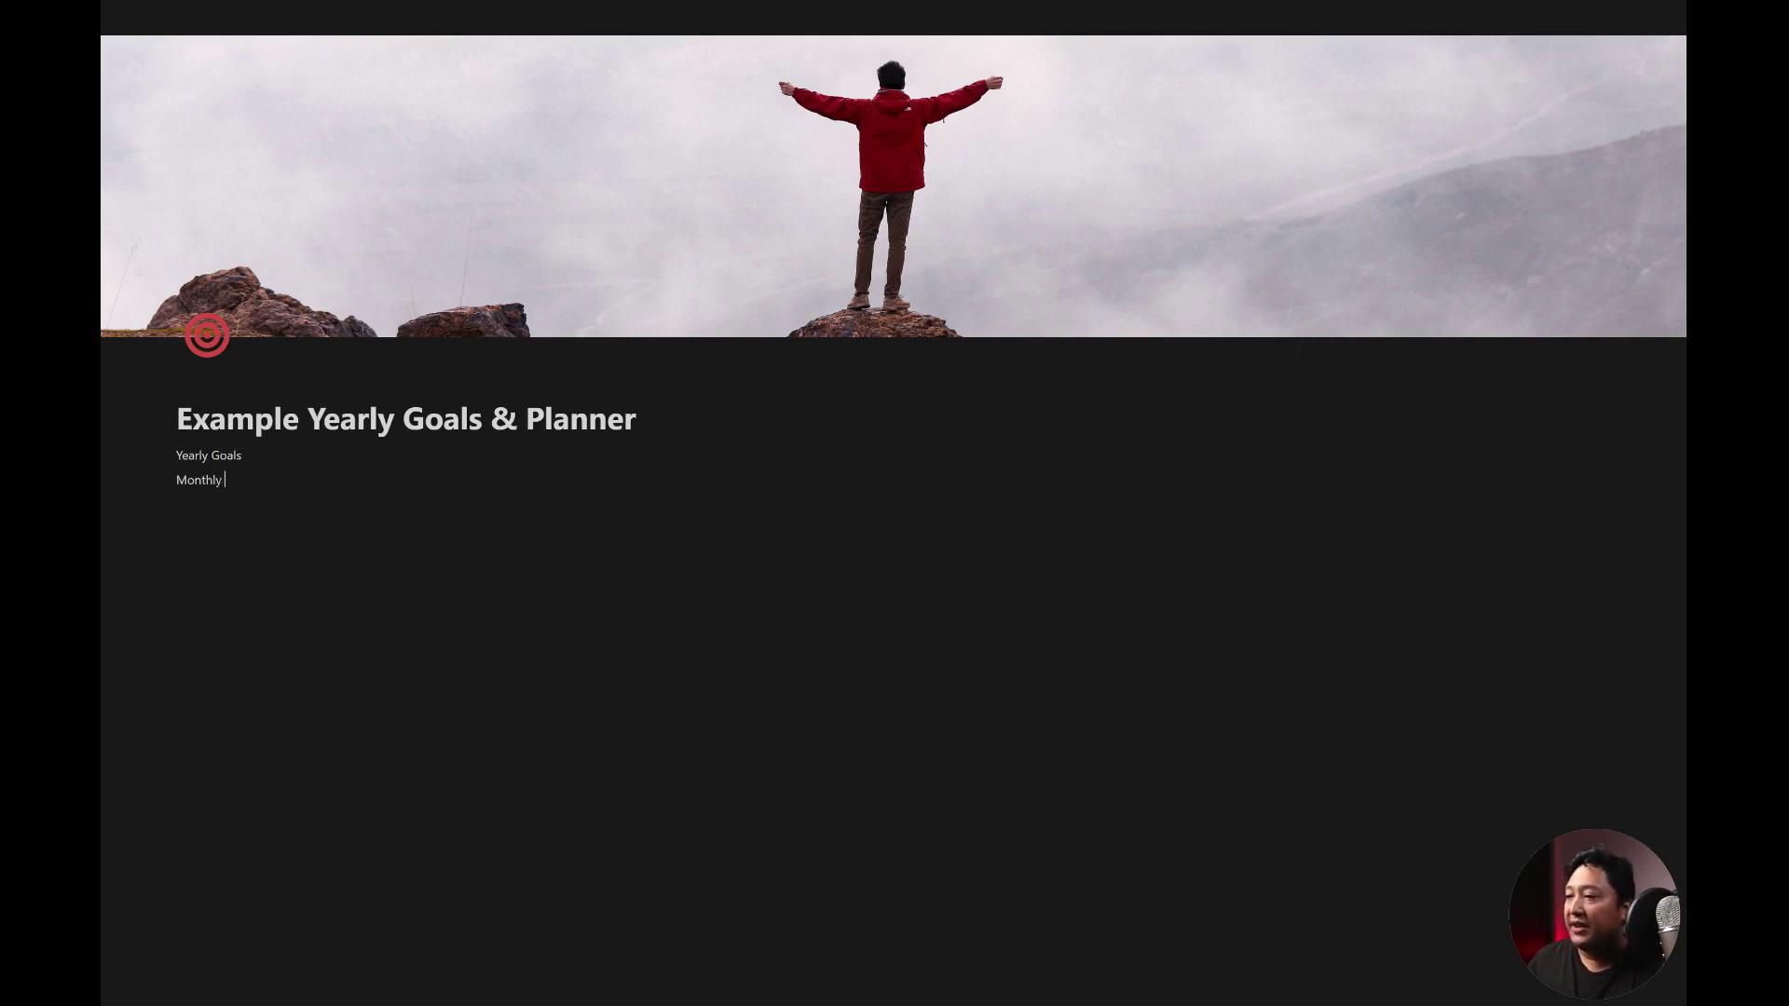
{"action": "type", "text": "argets"}
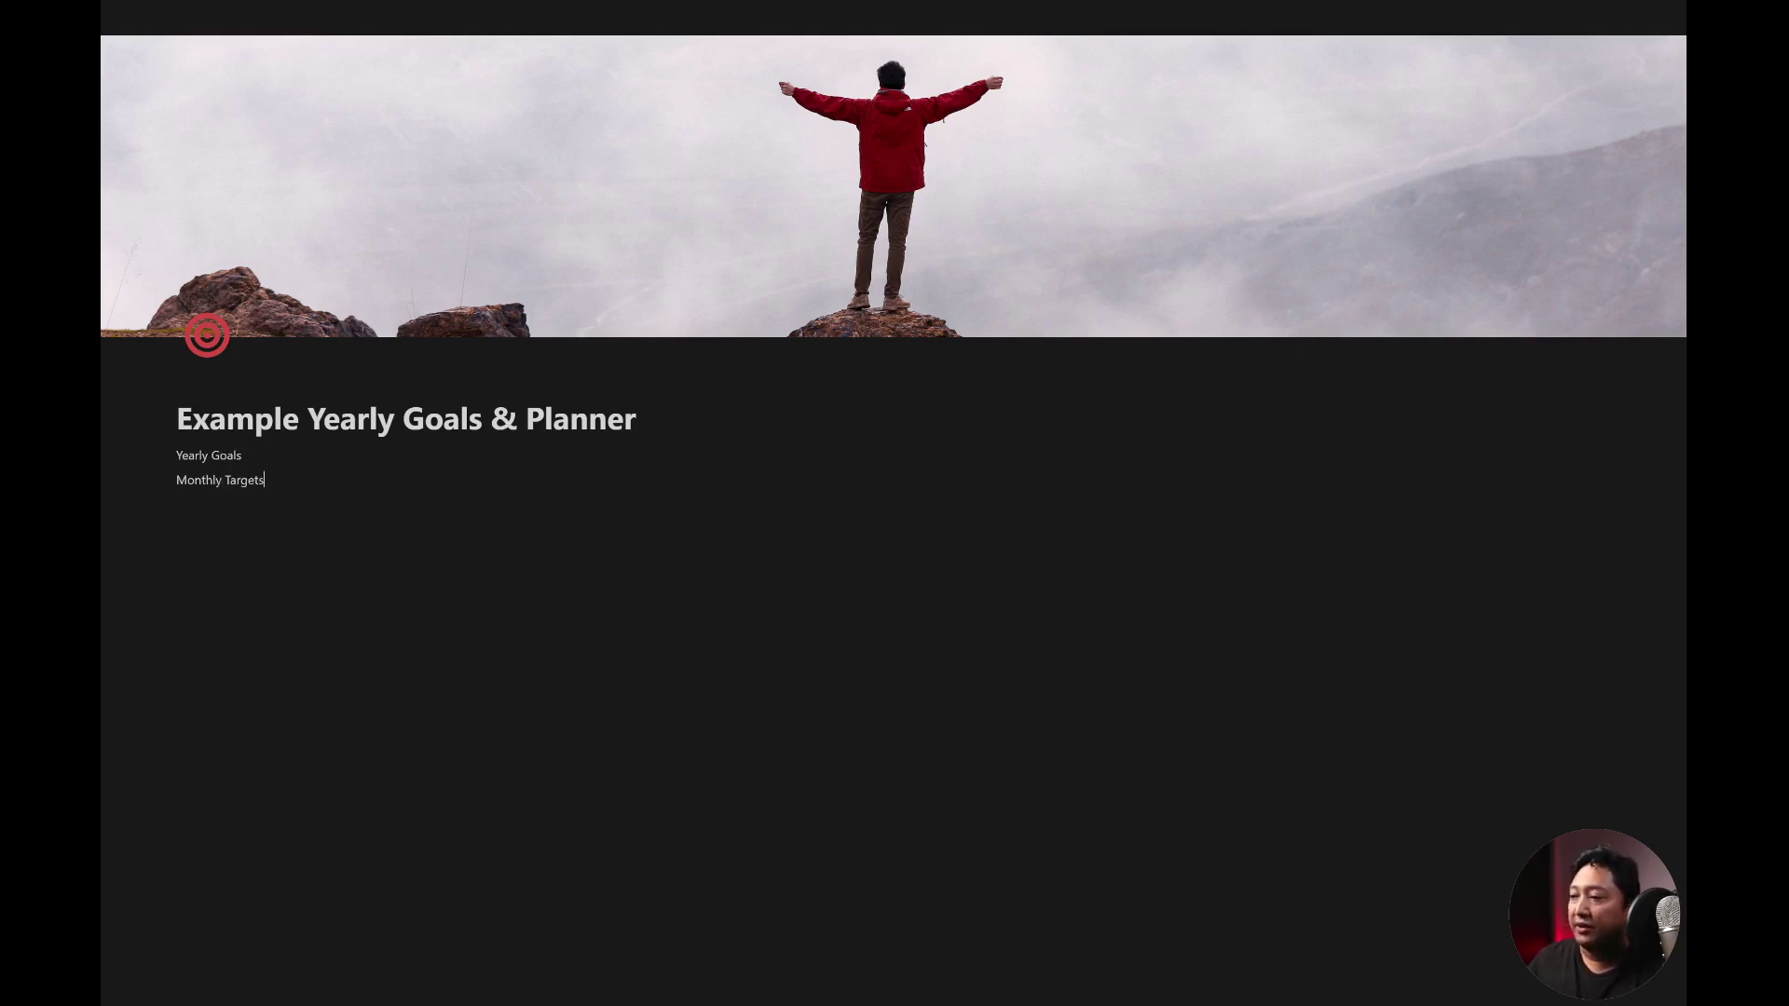
{"action": "key", "text": "Return"}
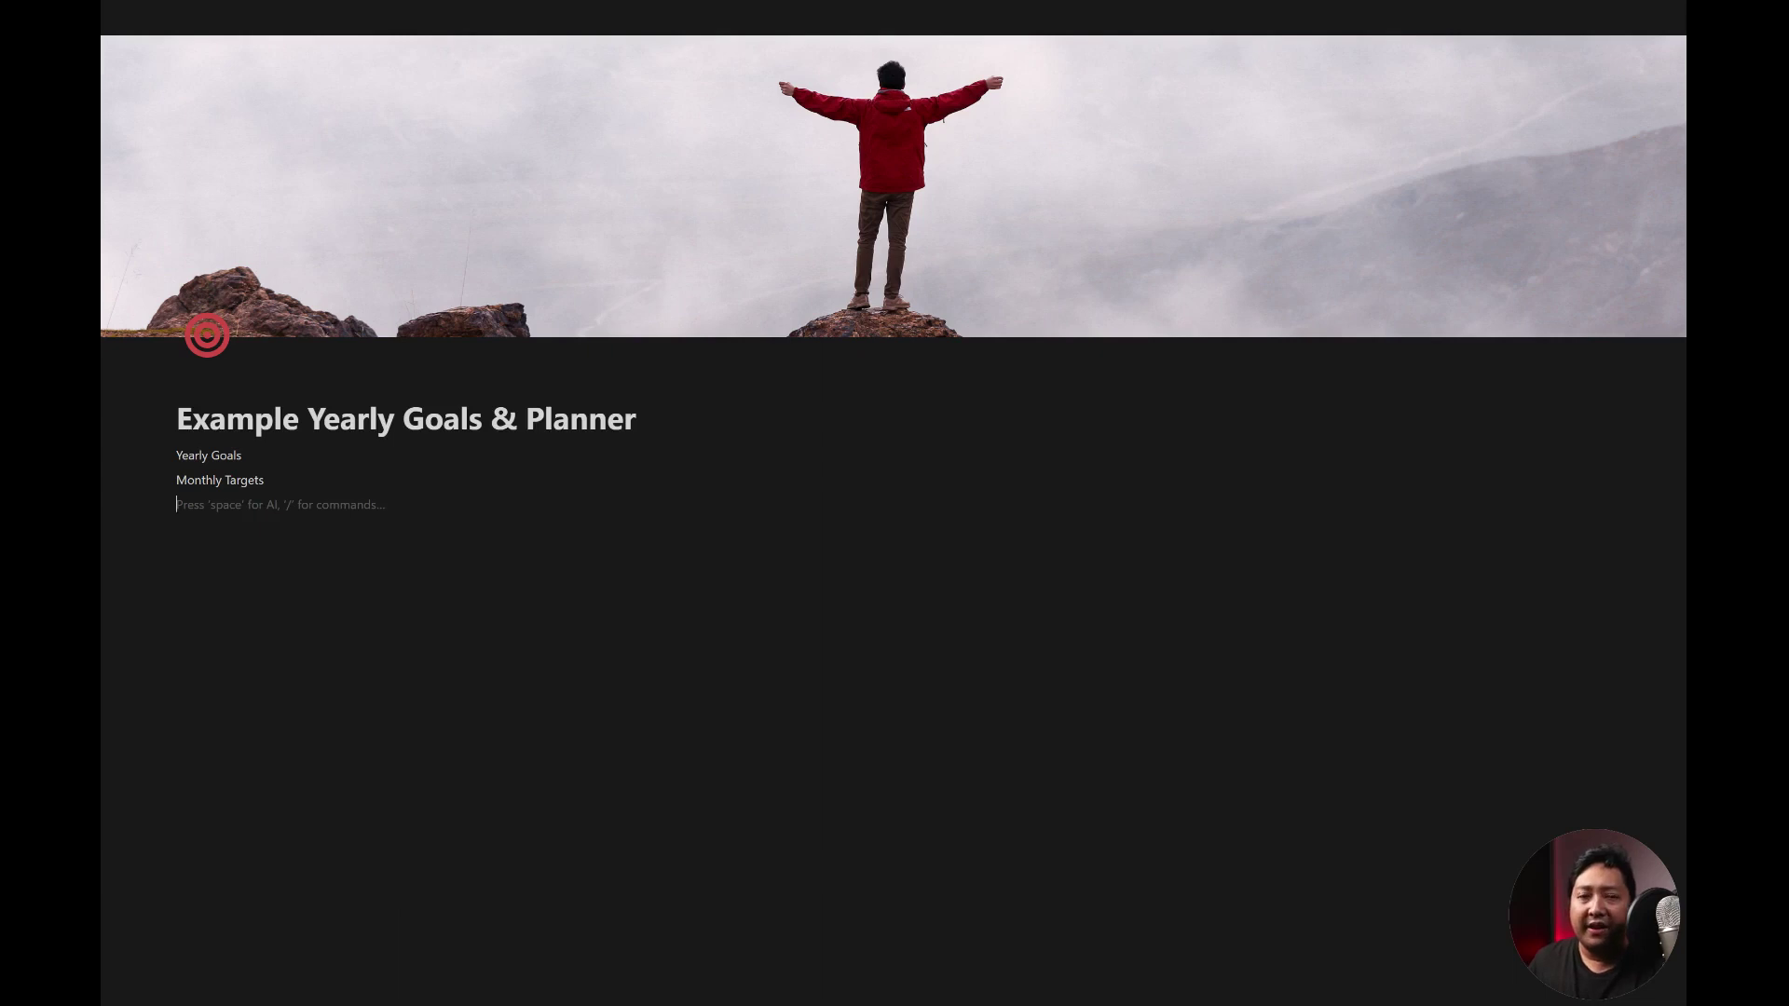
{"action": "type", "text": "M"}
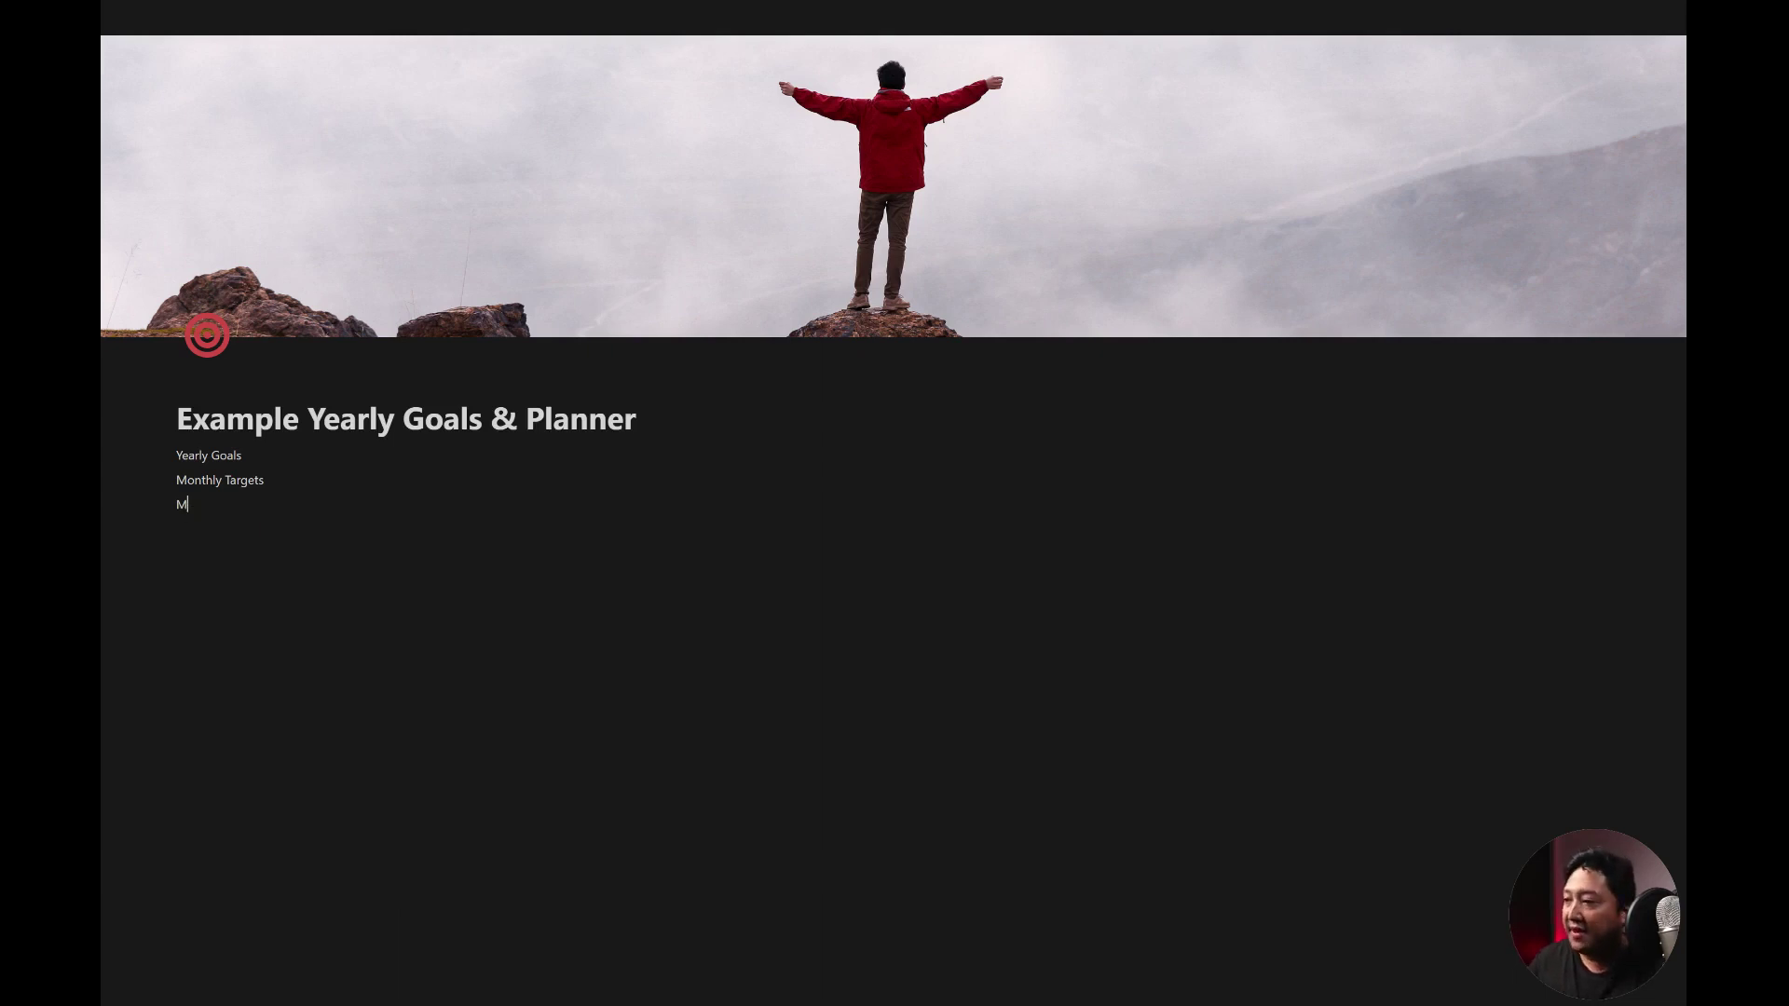
{"action": "type", "text": "onthly PLan"}
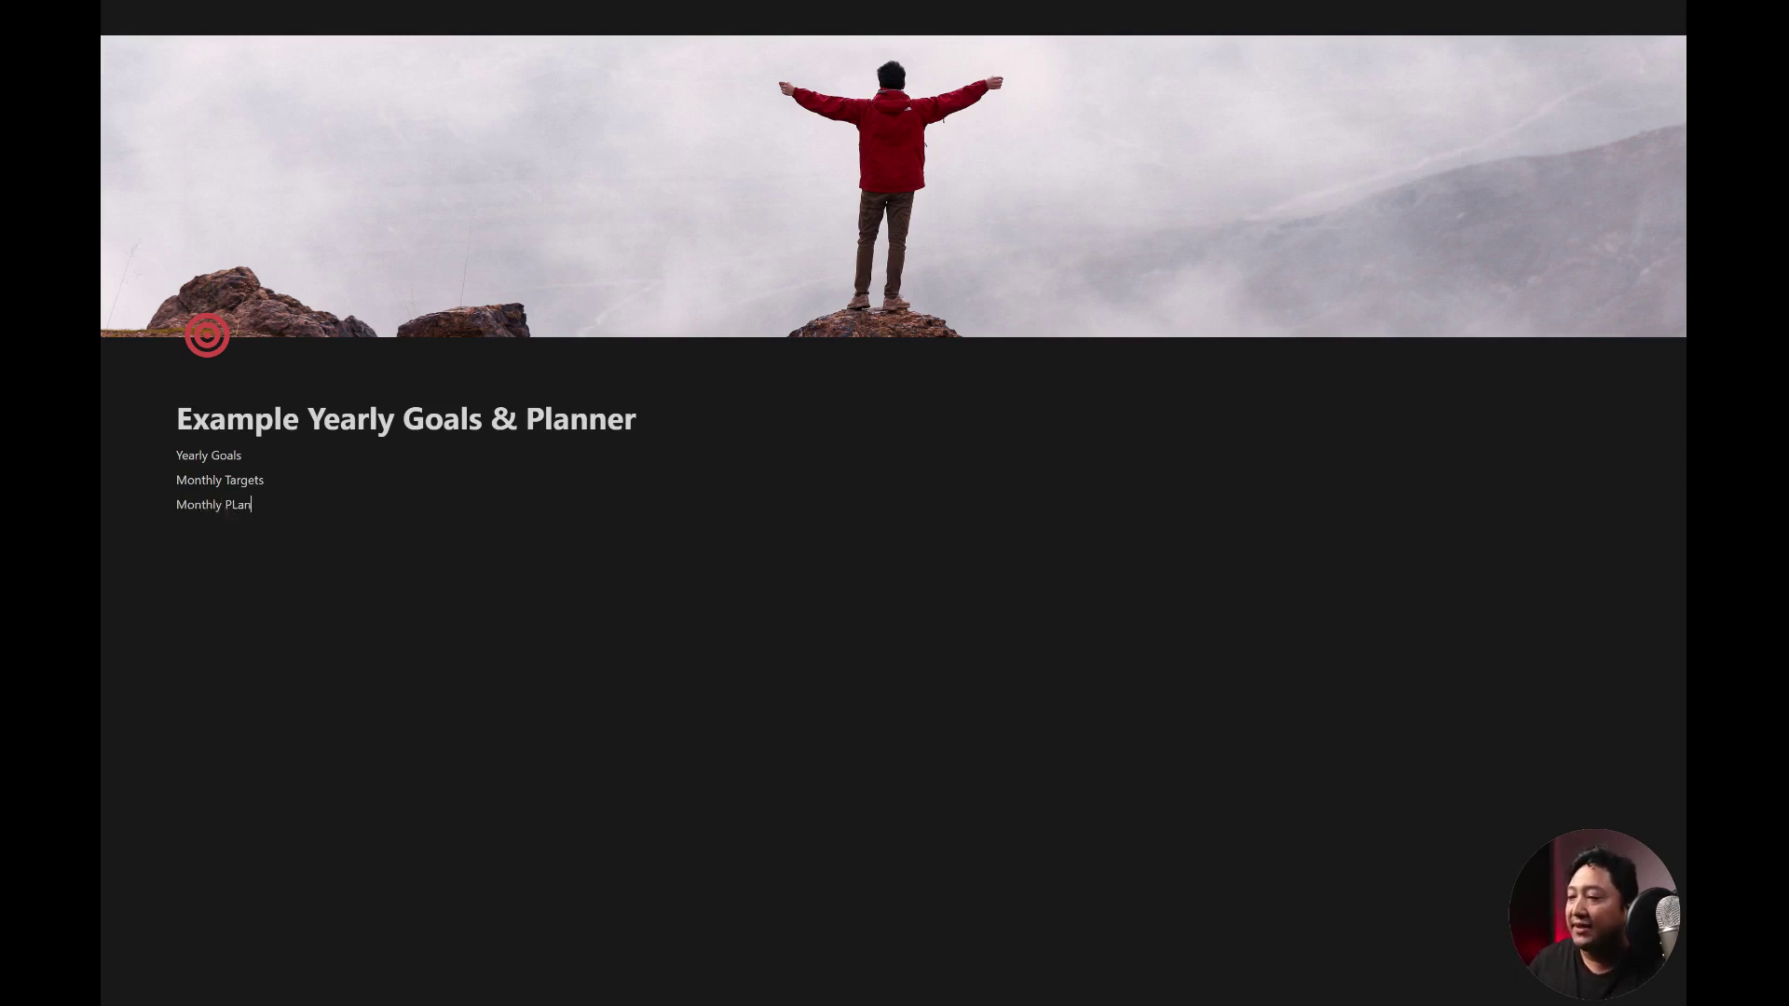
{"action": "key", "text": "BackSpace"}
{"action": "key", "text": "BackSpace"}
{"action": "key", "text": "BackSpace"}
{"action": "type", "text": "lans"}
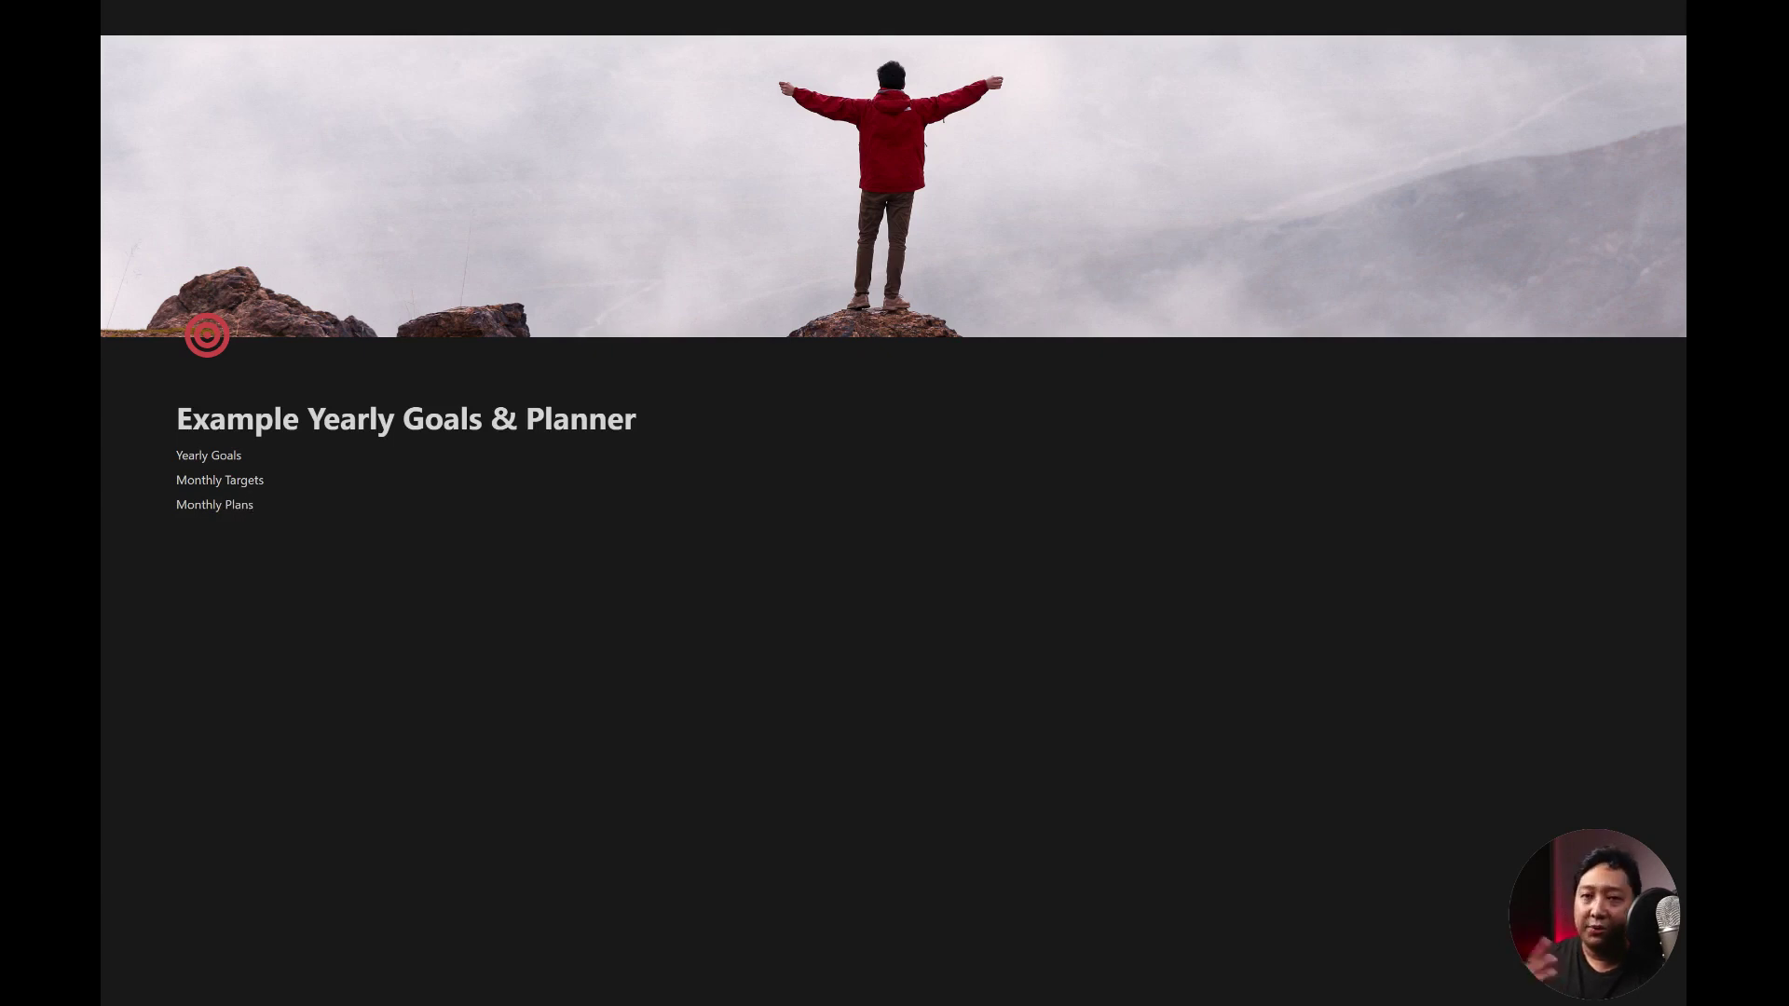
{"action": "key", "text": "Return"}
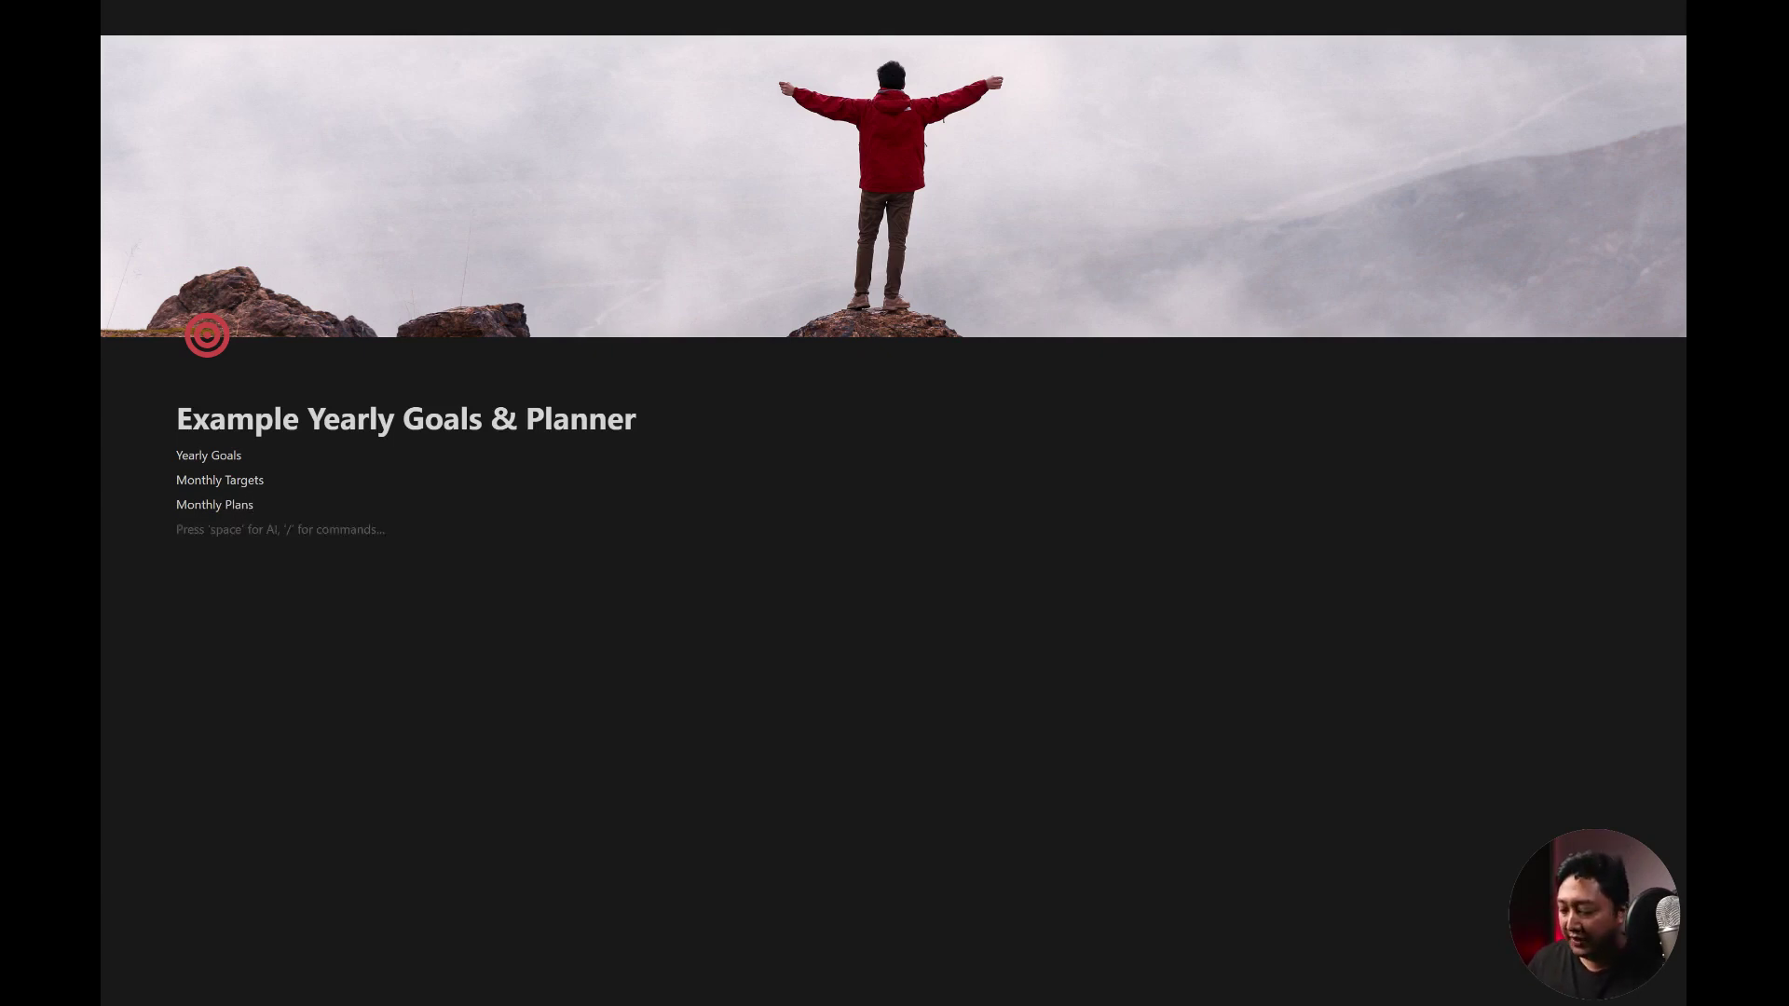
{"action": "type", "text": "Daily"}
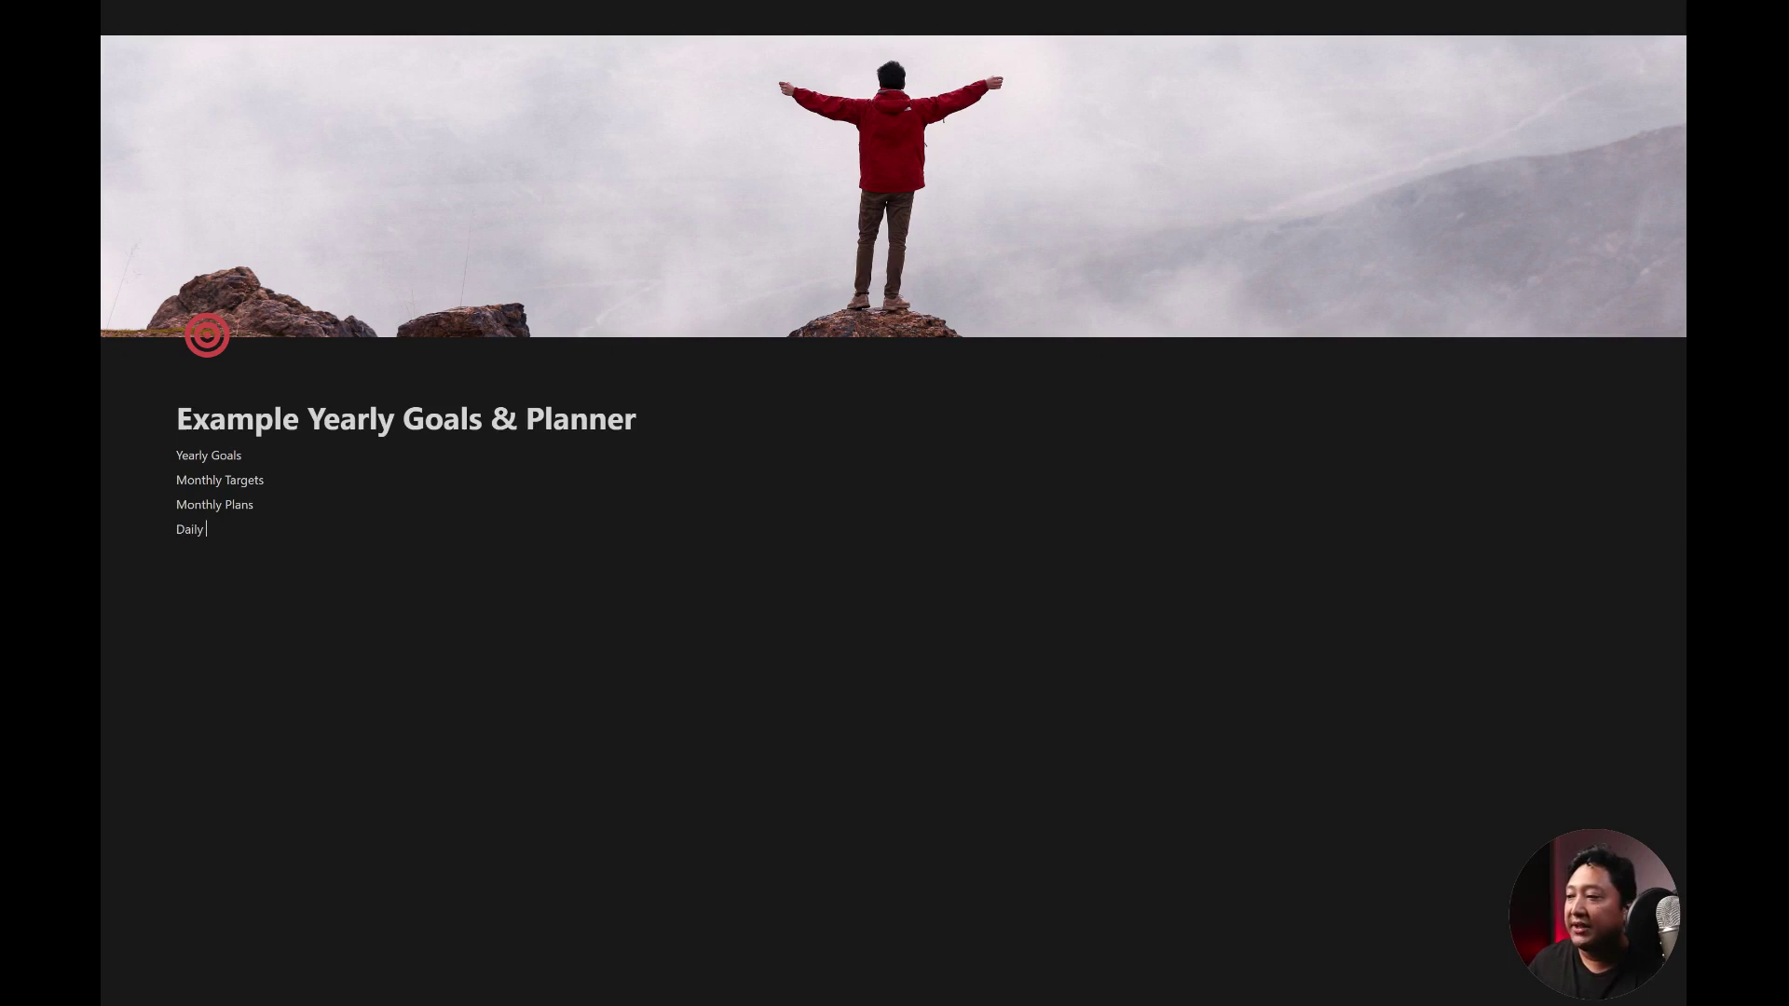
{"action": "type", "text": " Tasks"}
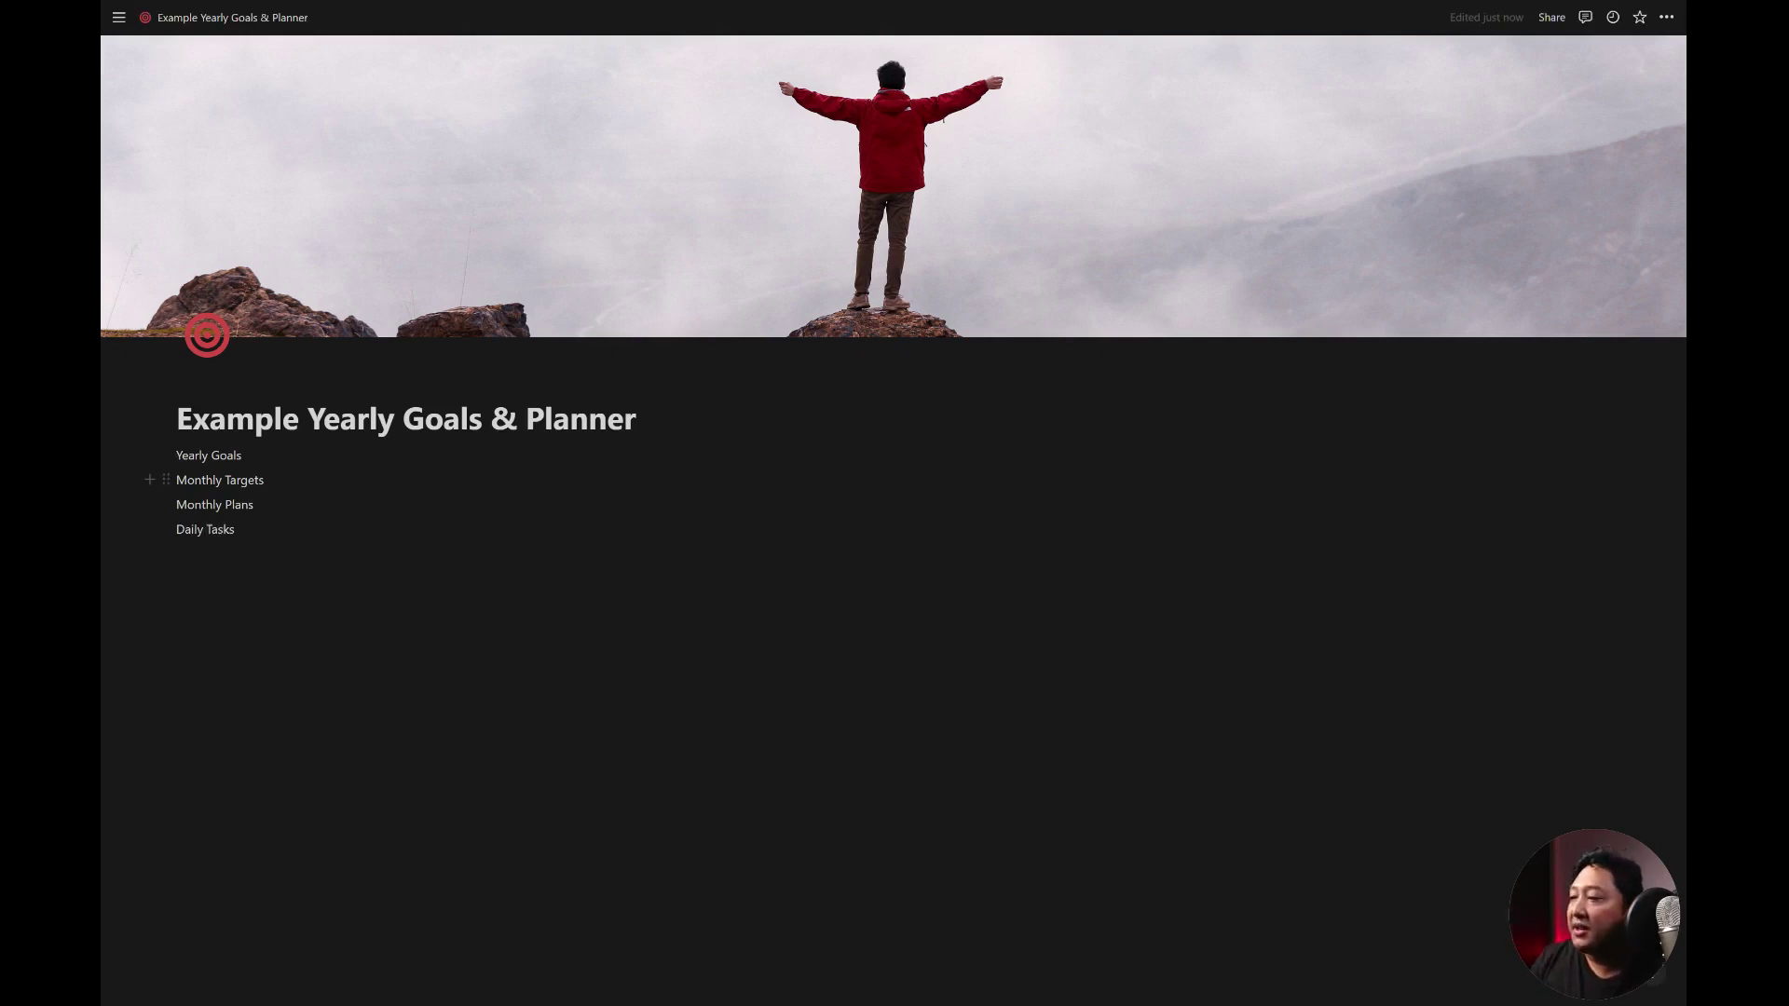
- Turn the four selected lines into pages, then check the Yearly Goals and Monthly Targets subpages
{"action": "left_click", "coordinate": [163, 454]}
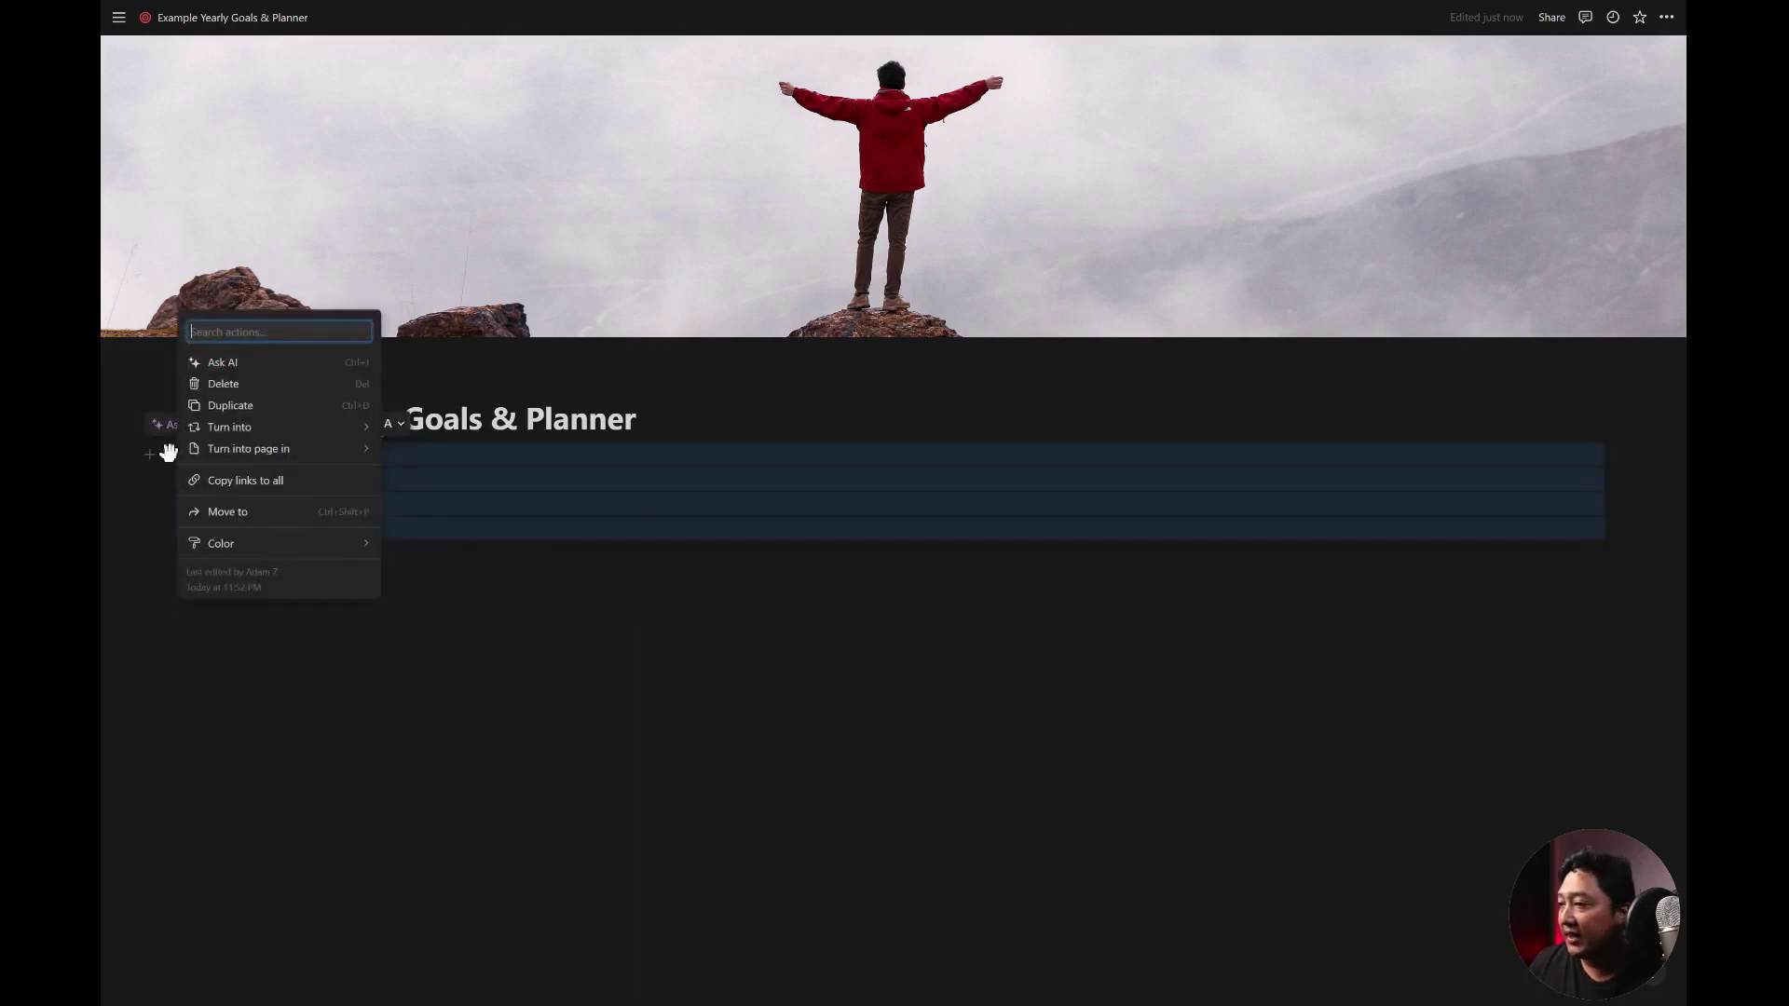
{"action": "mouse_move", "coordinate": [231, 427]}
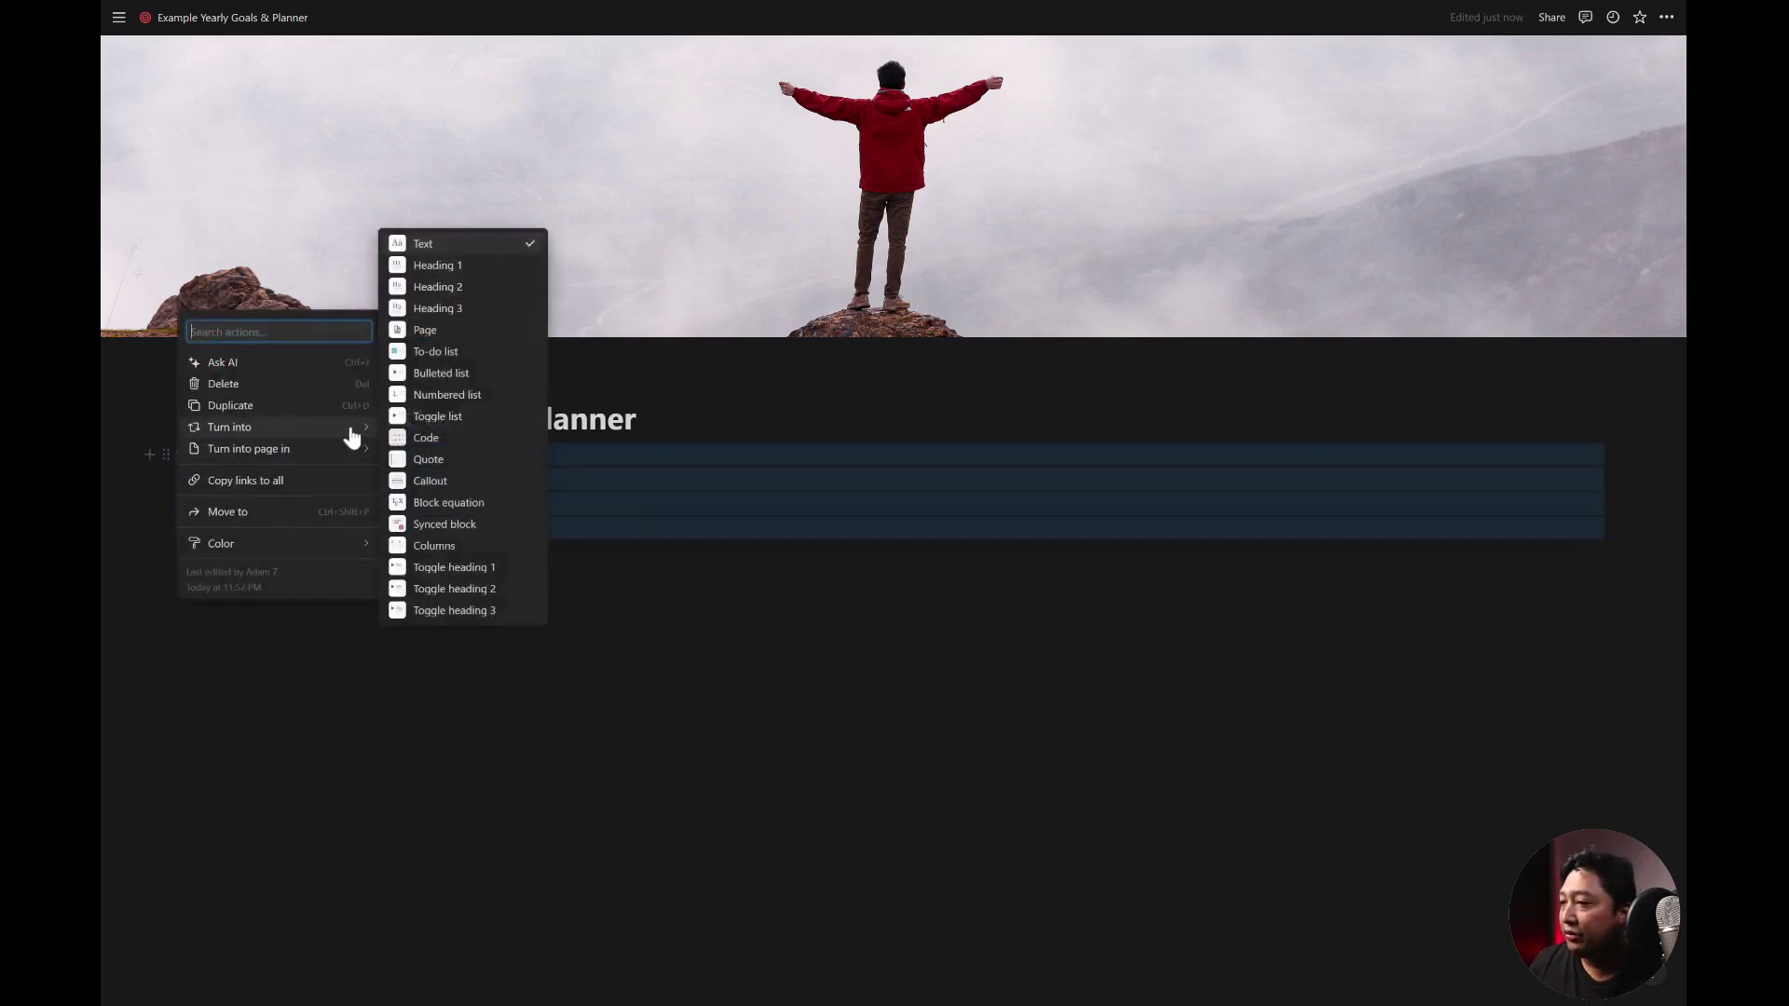
{"action": "left_click", "coordinate": [448, 332]}
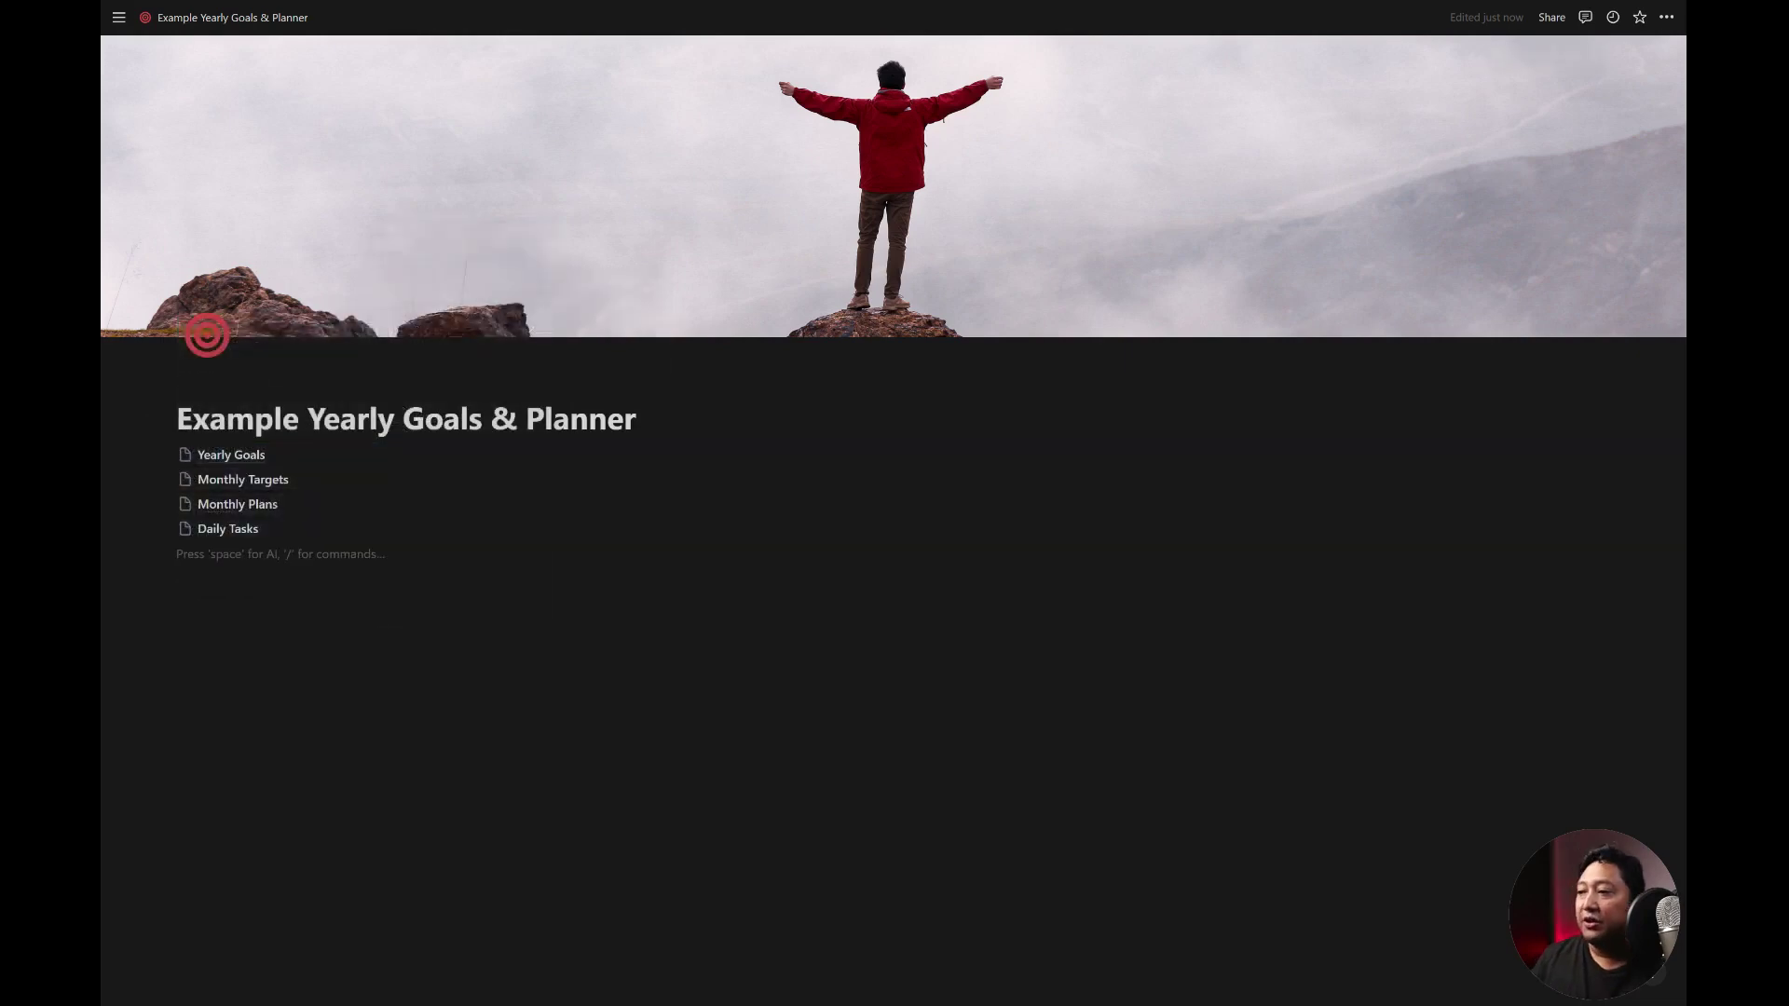
{"action": "left_click", "coordinate": [254, 462]}
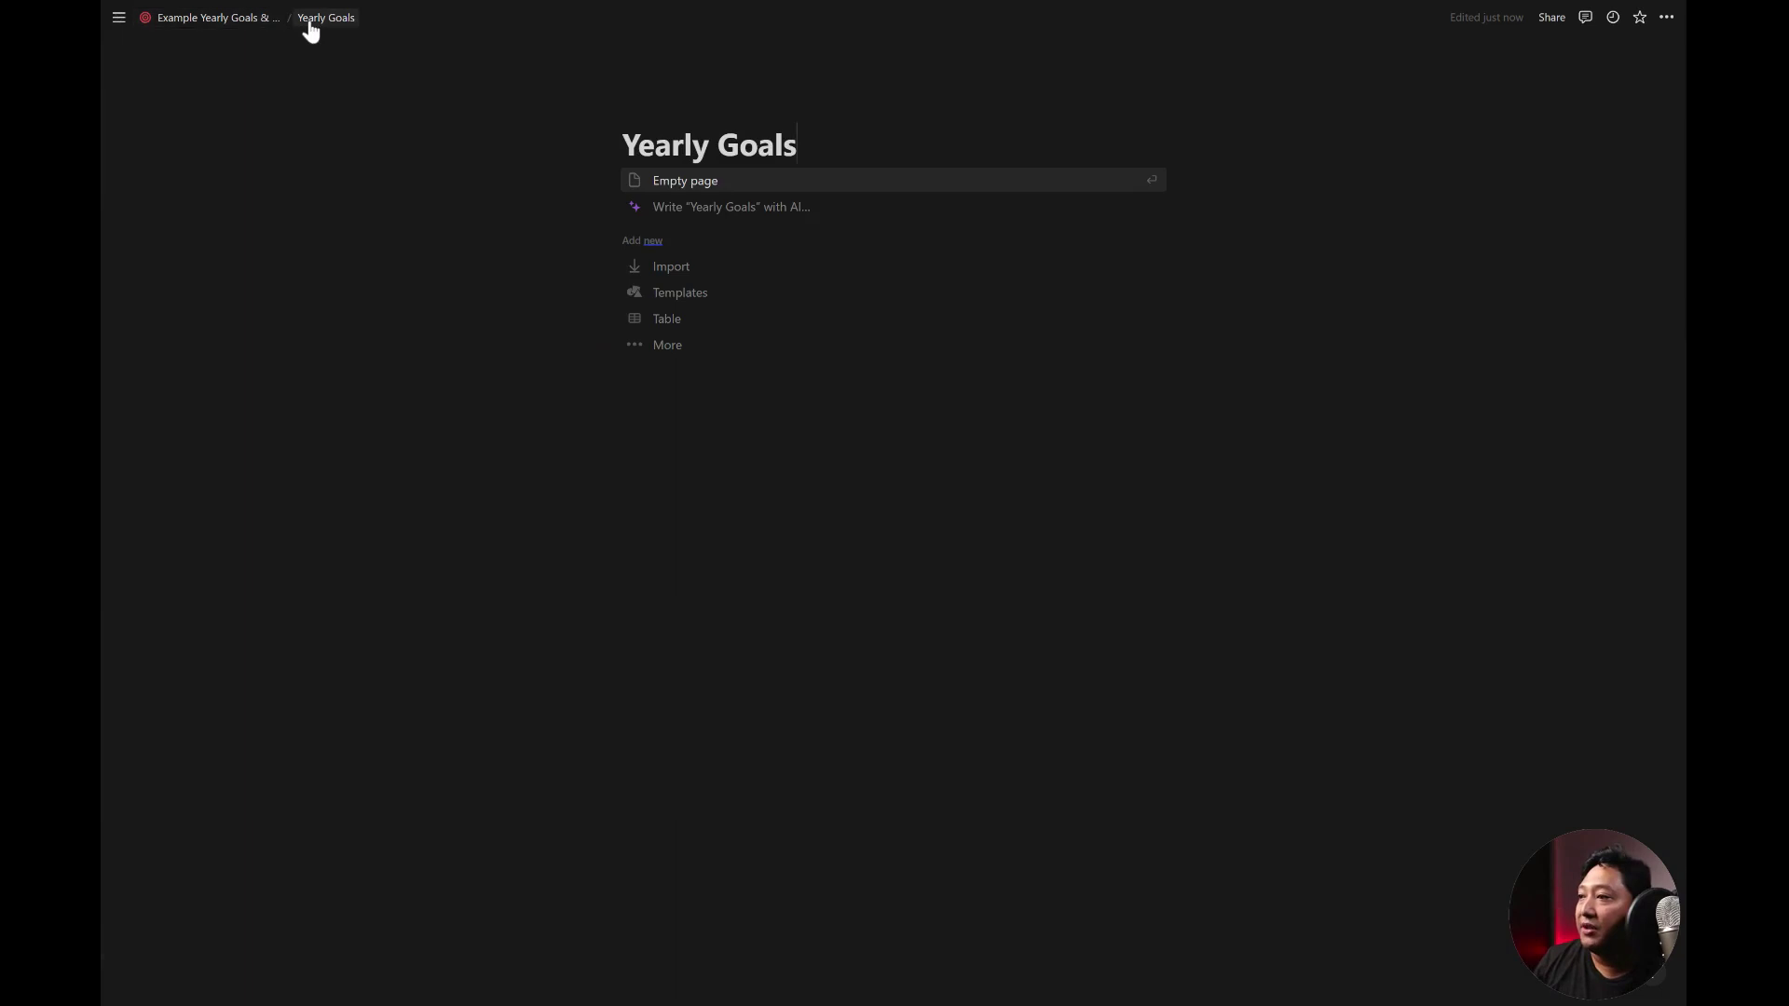
{"action": "left_click", "coordinate": [232, 20]}
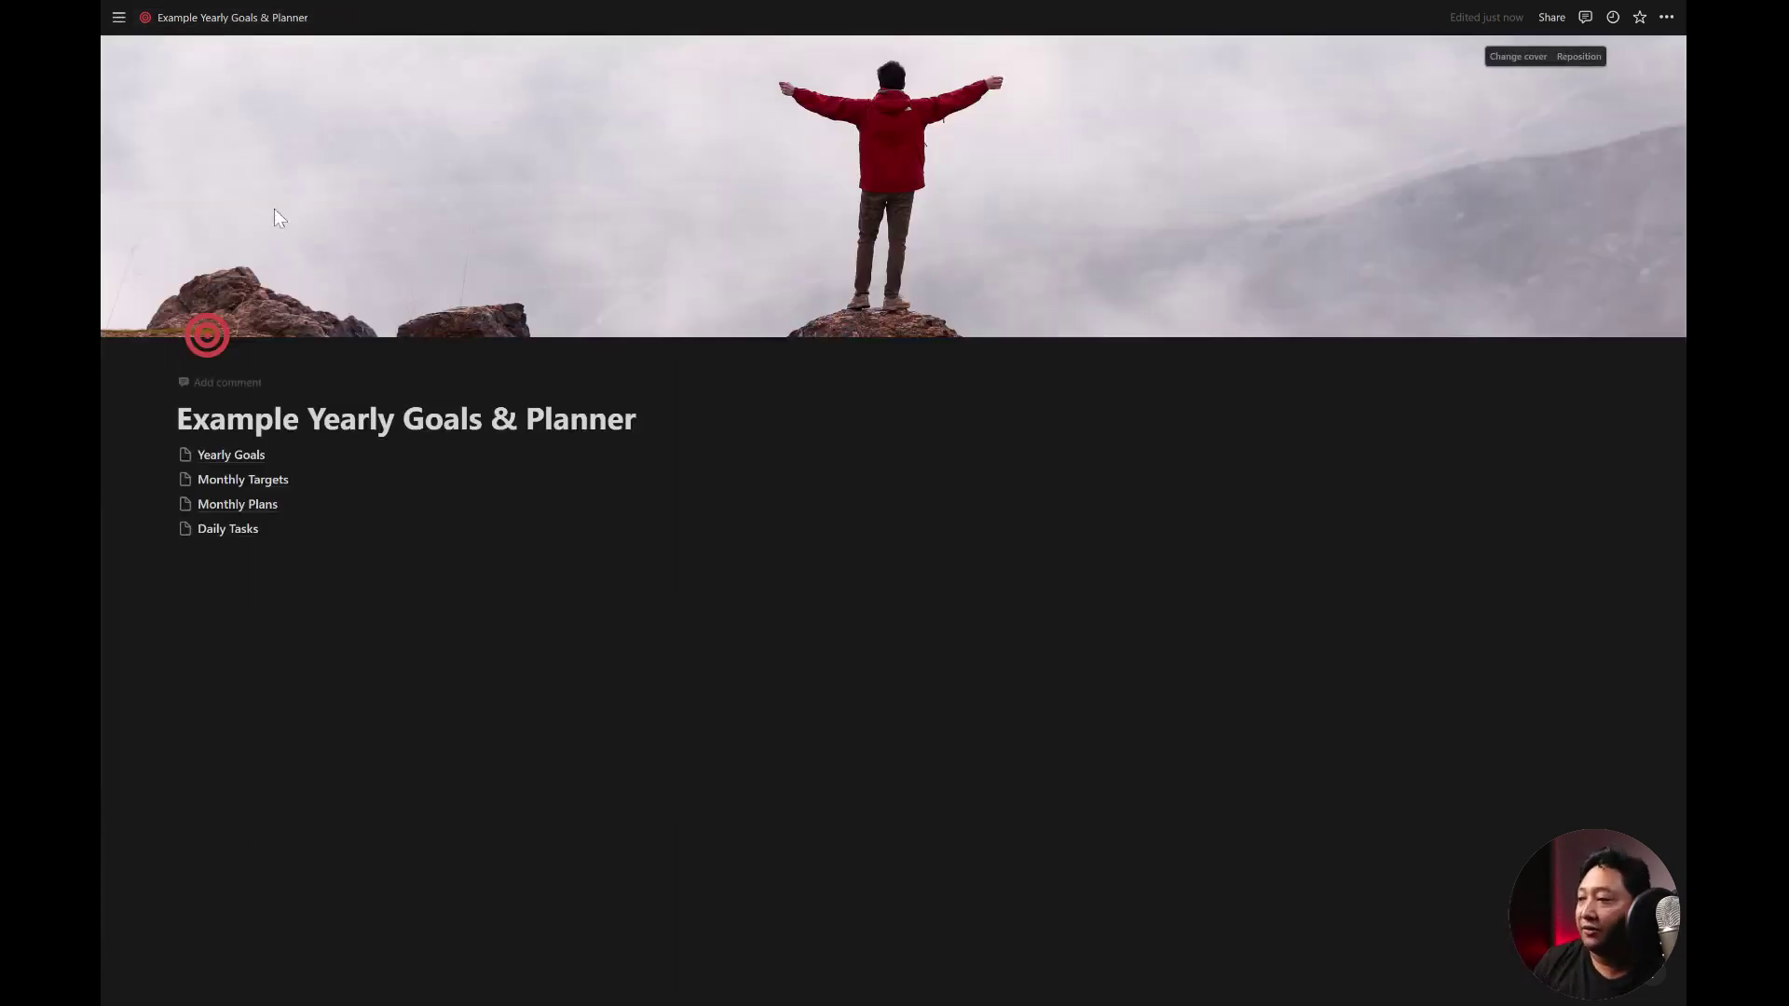
{"action": "left_click", "coordinate": [276, 482]}
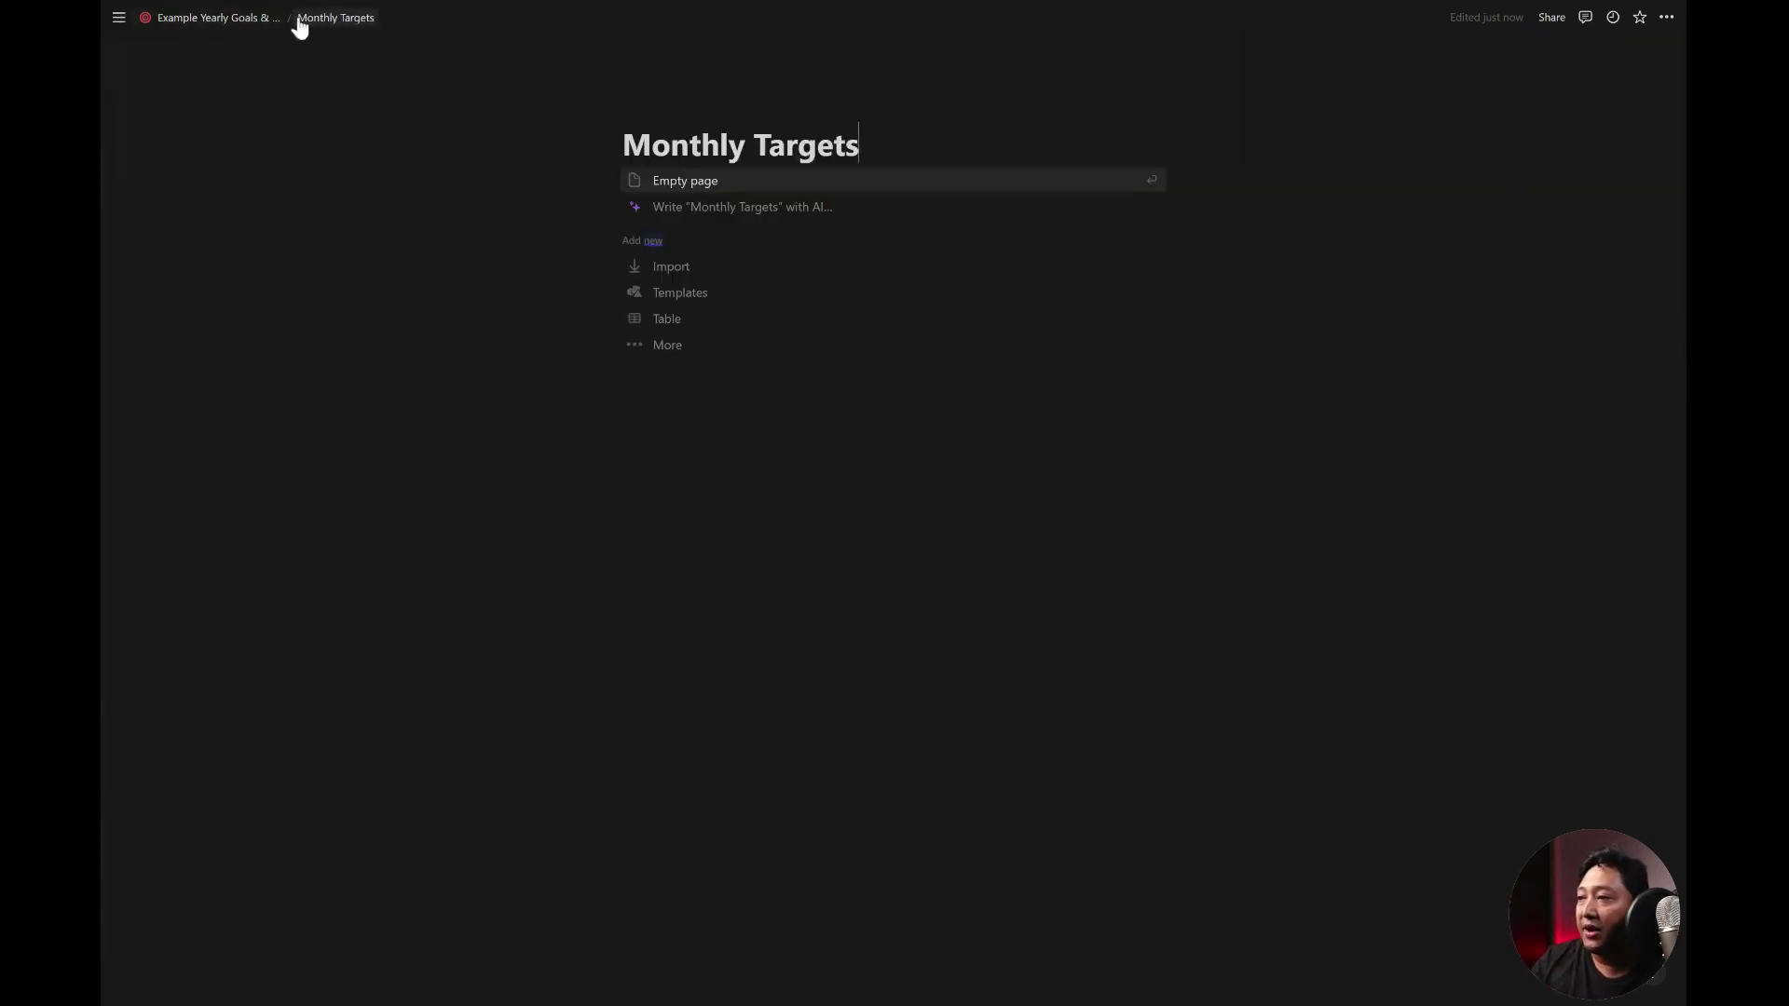
{"action": "left_click", "coordinate": [217, 20]}
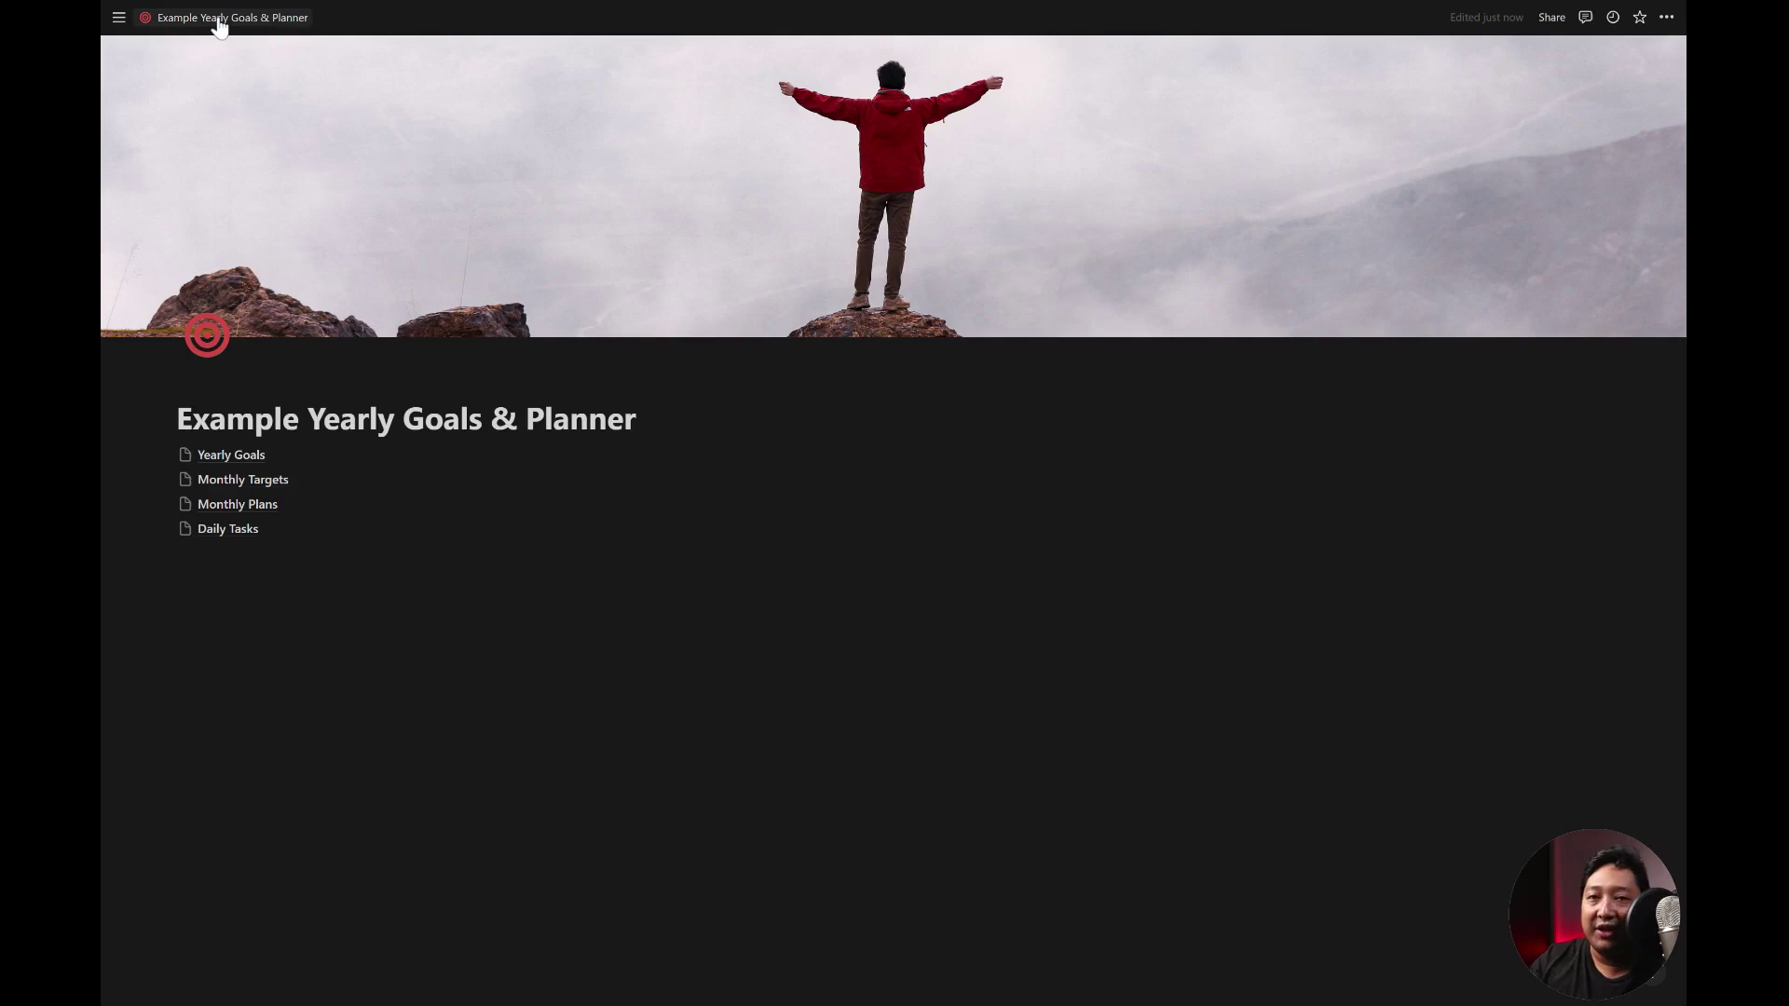
{"action": "mouse_move", "coordinate": [307, 164]}
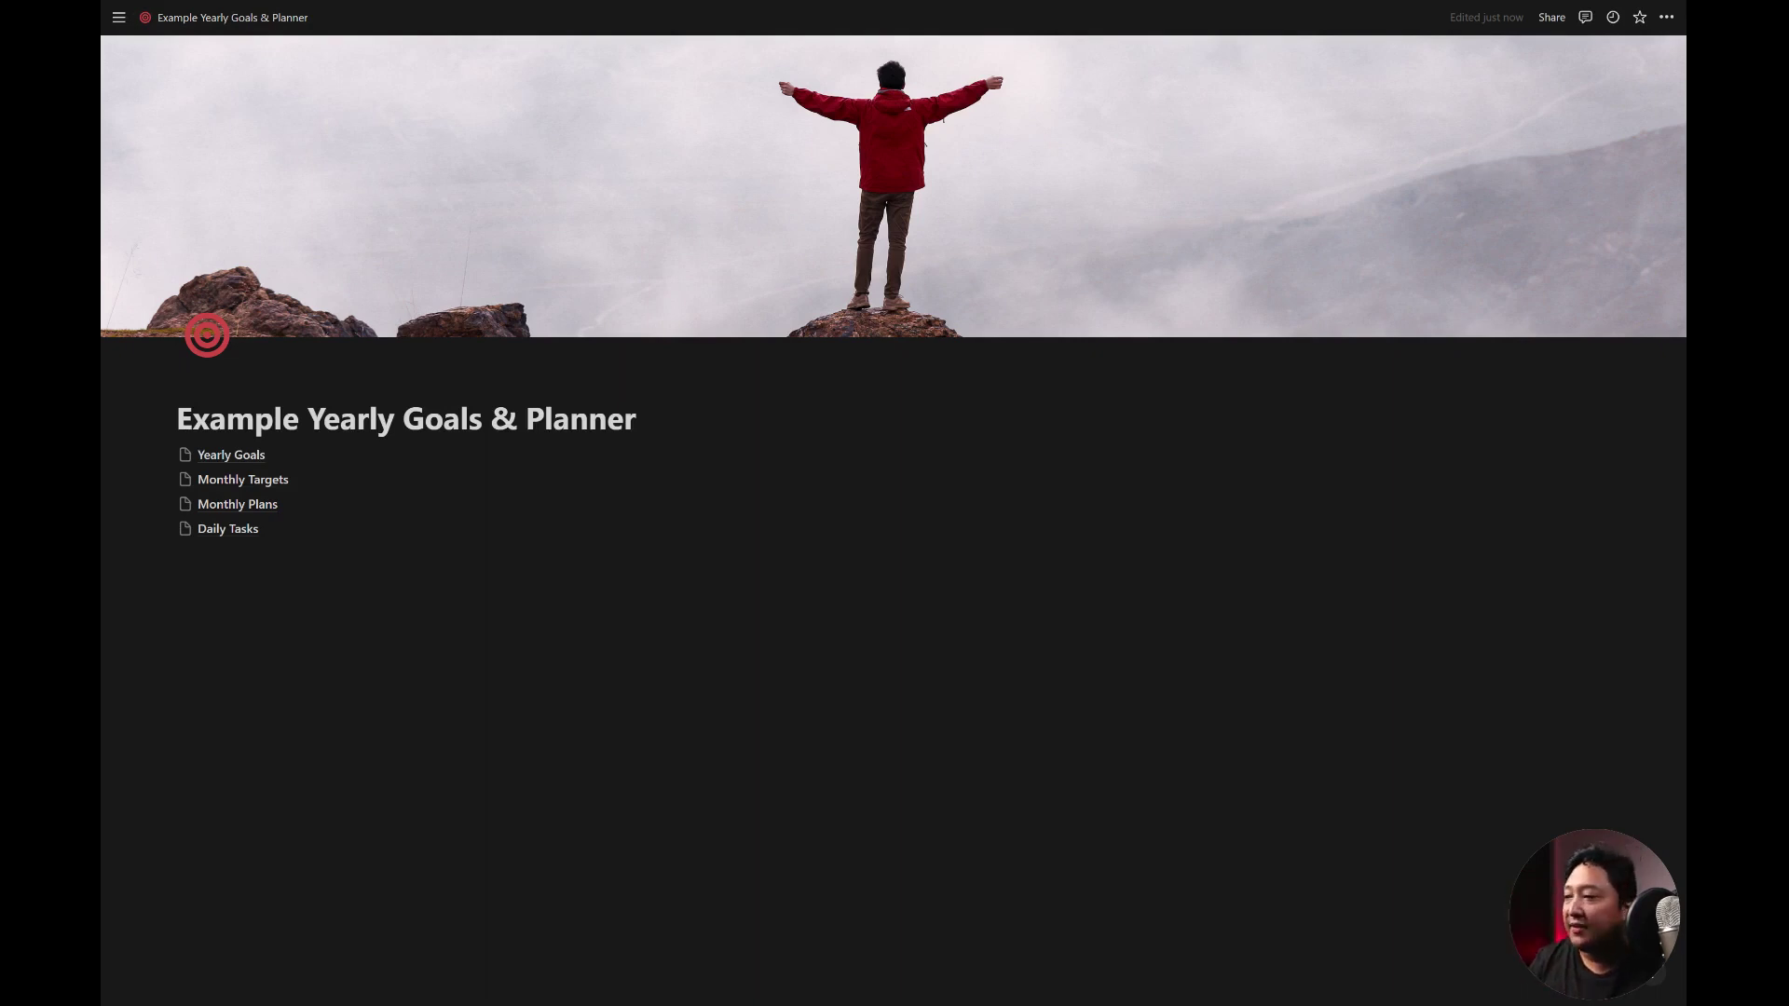
{"action": "type", "text": "/"}
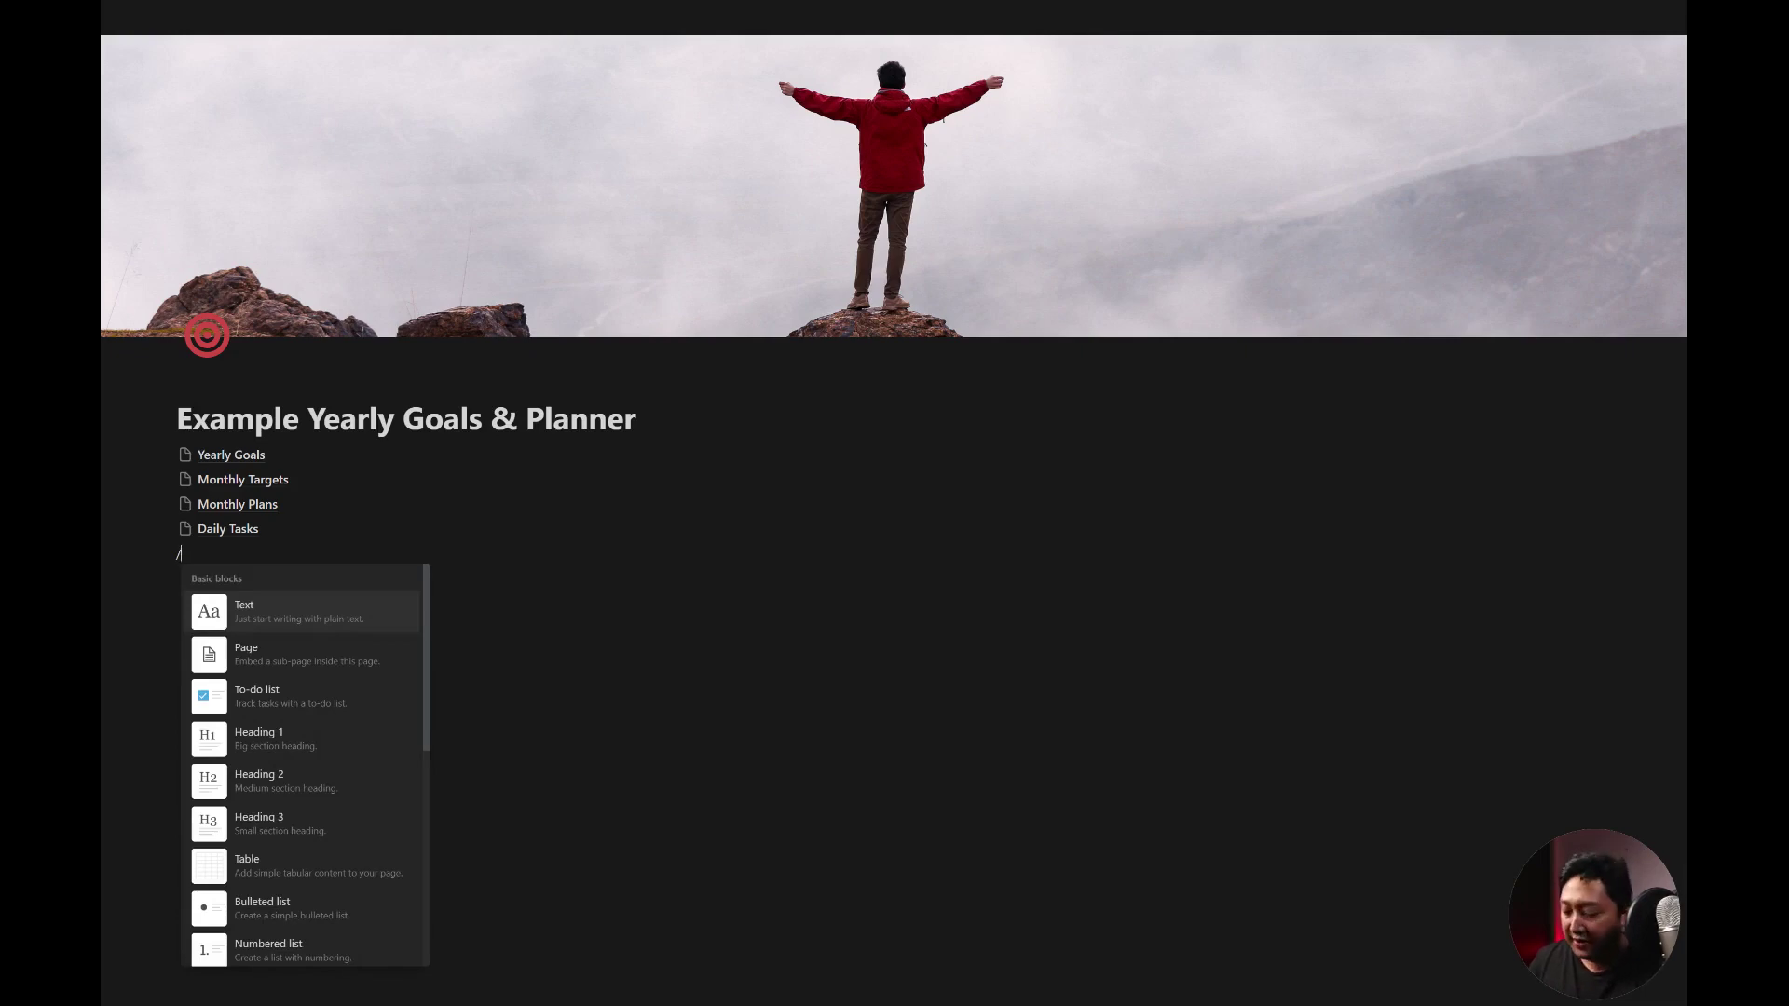
{"action": "type", "text": "inline"}
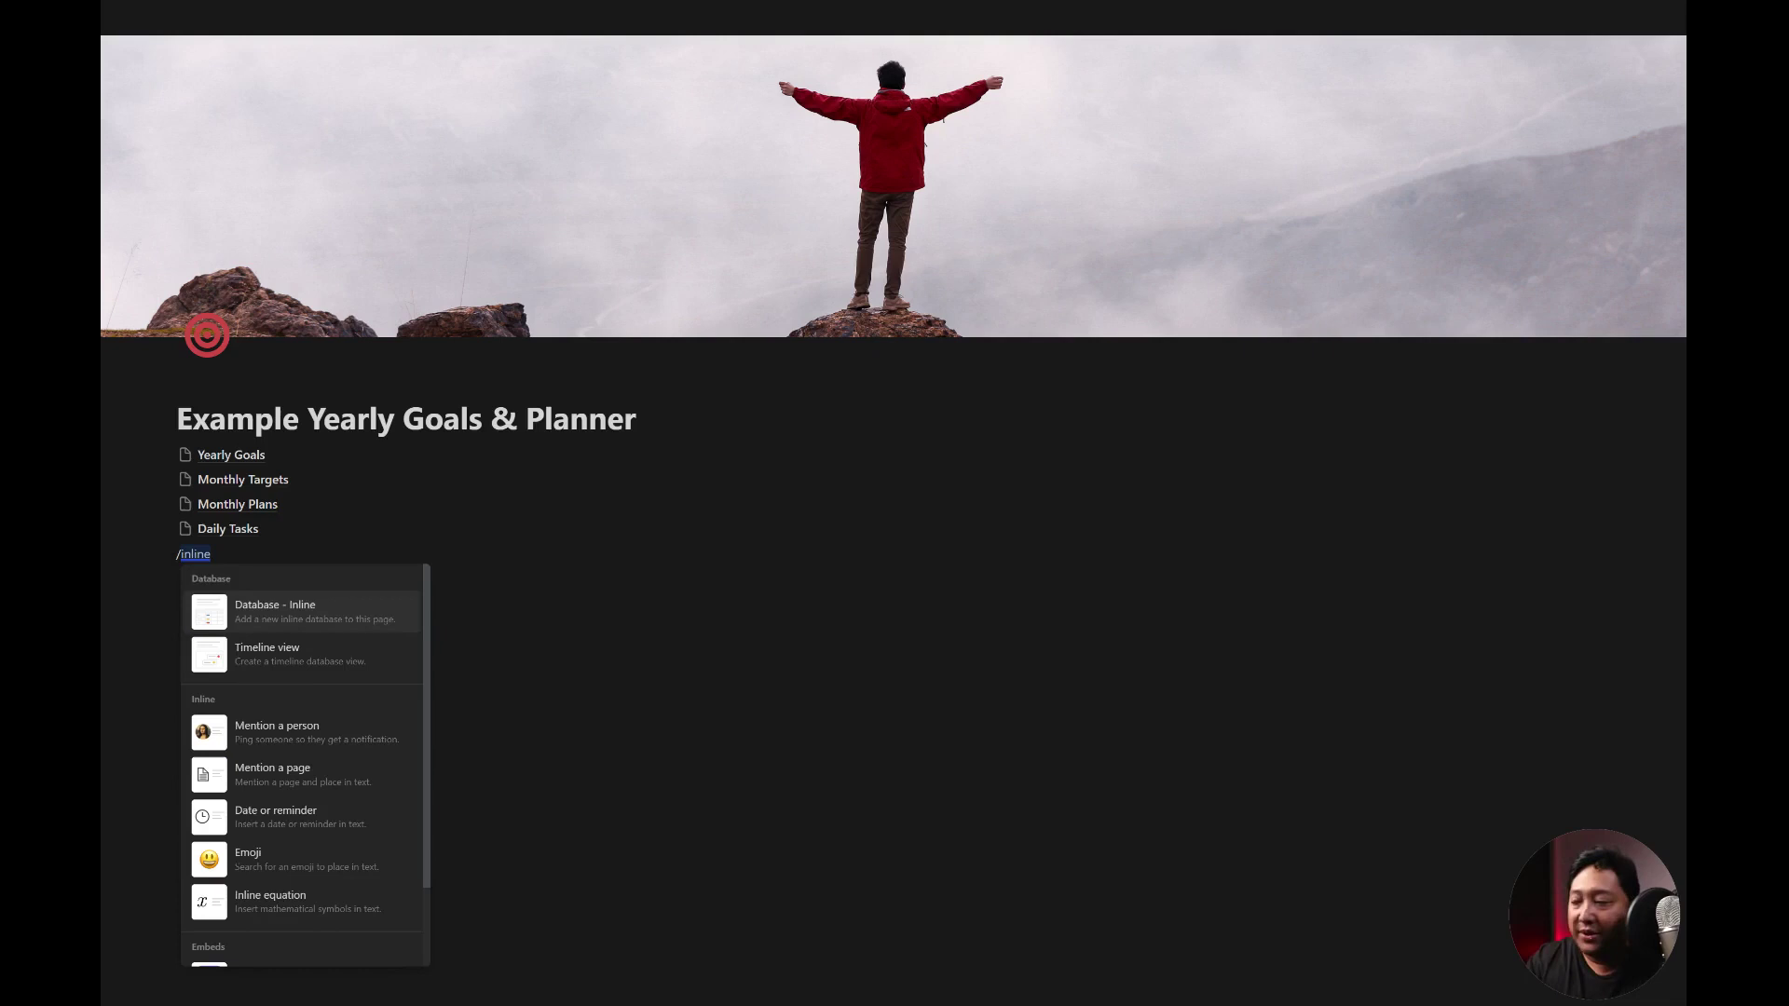
{"action": "key", "text": "BackSpace"}
{"action": "key", "text": "BackSpace"}
{"action": "key", "text": "BackSpace"}
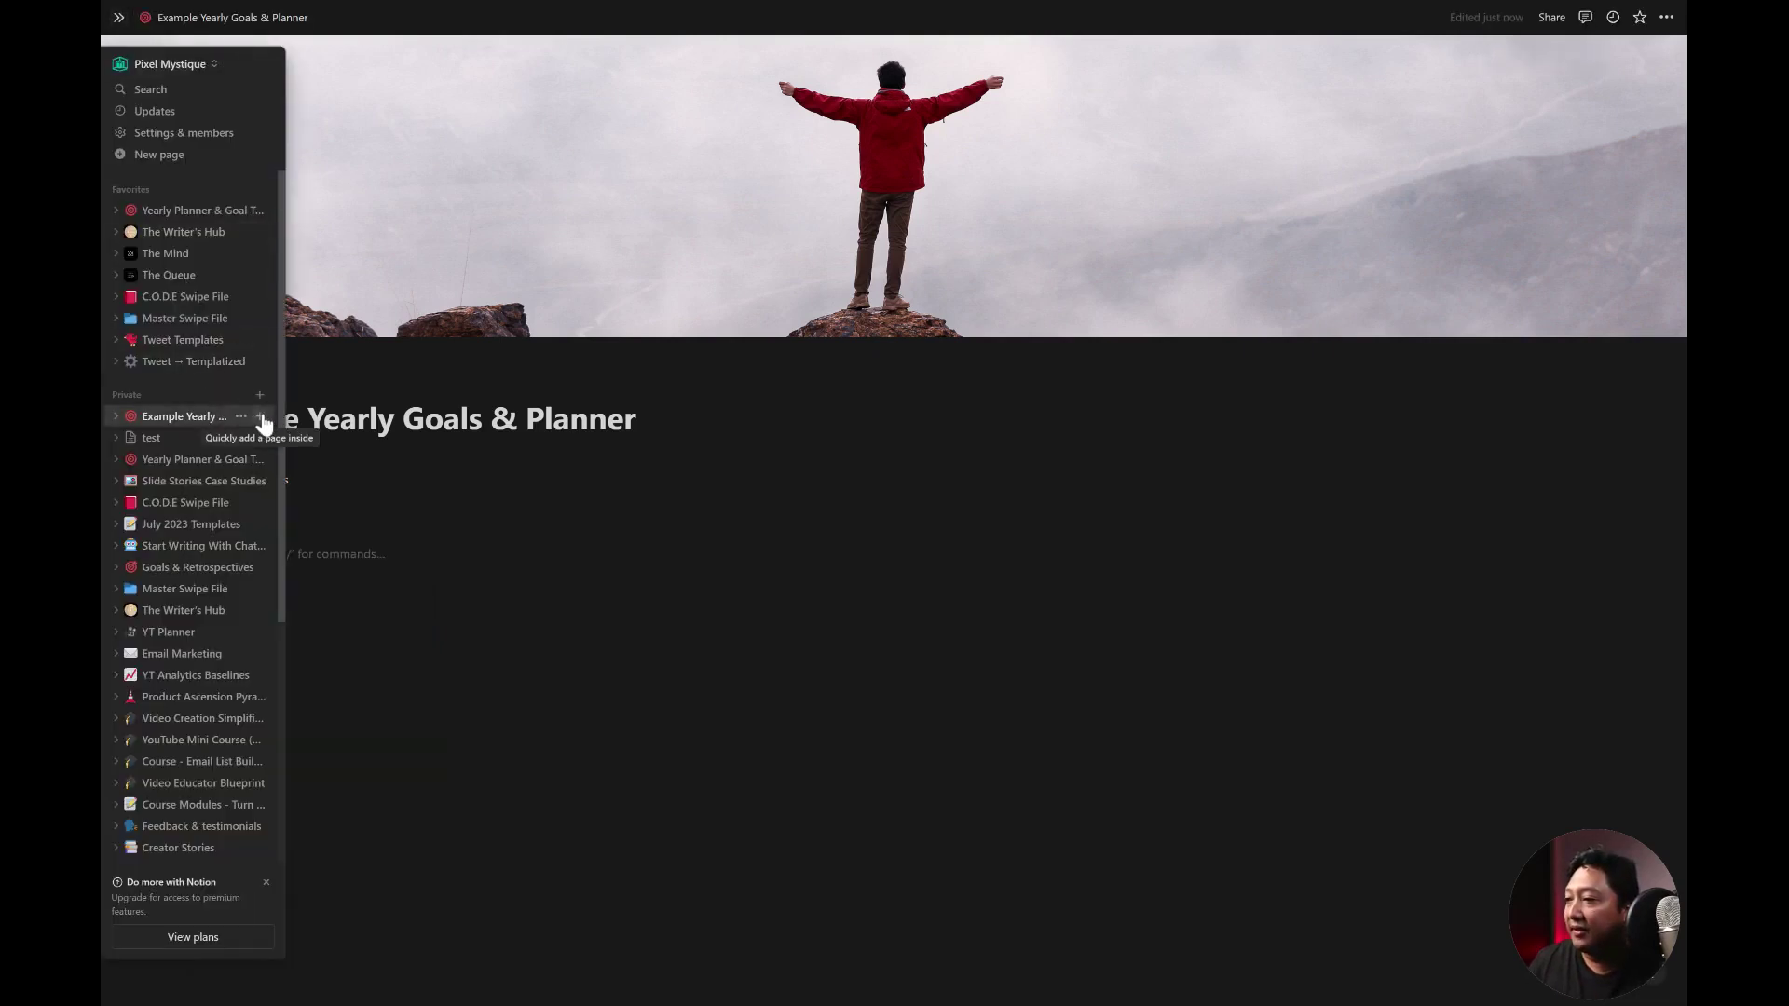
{"action": "left_click", "coordinate": [262, 422]}
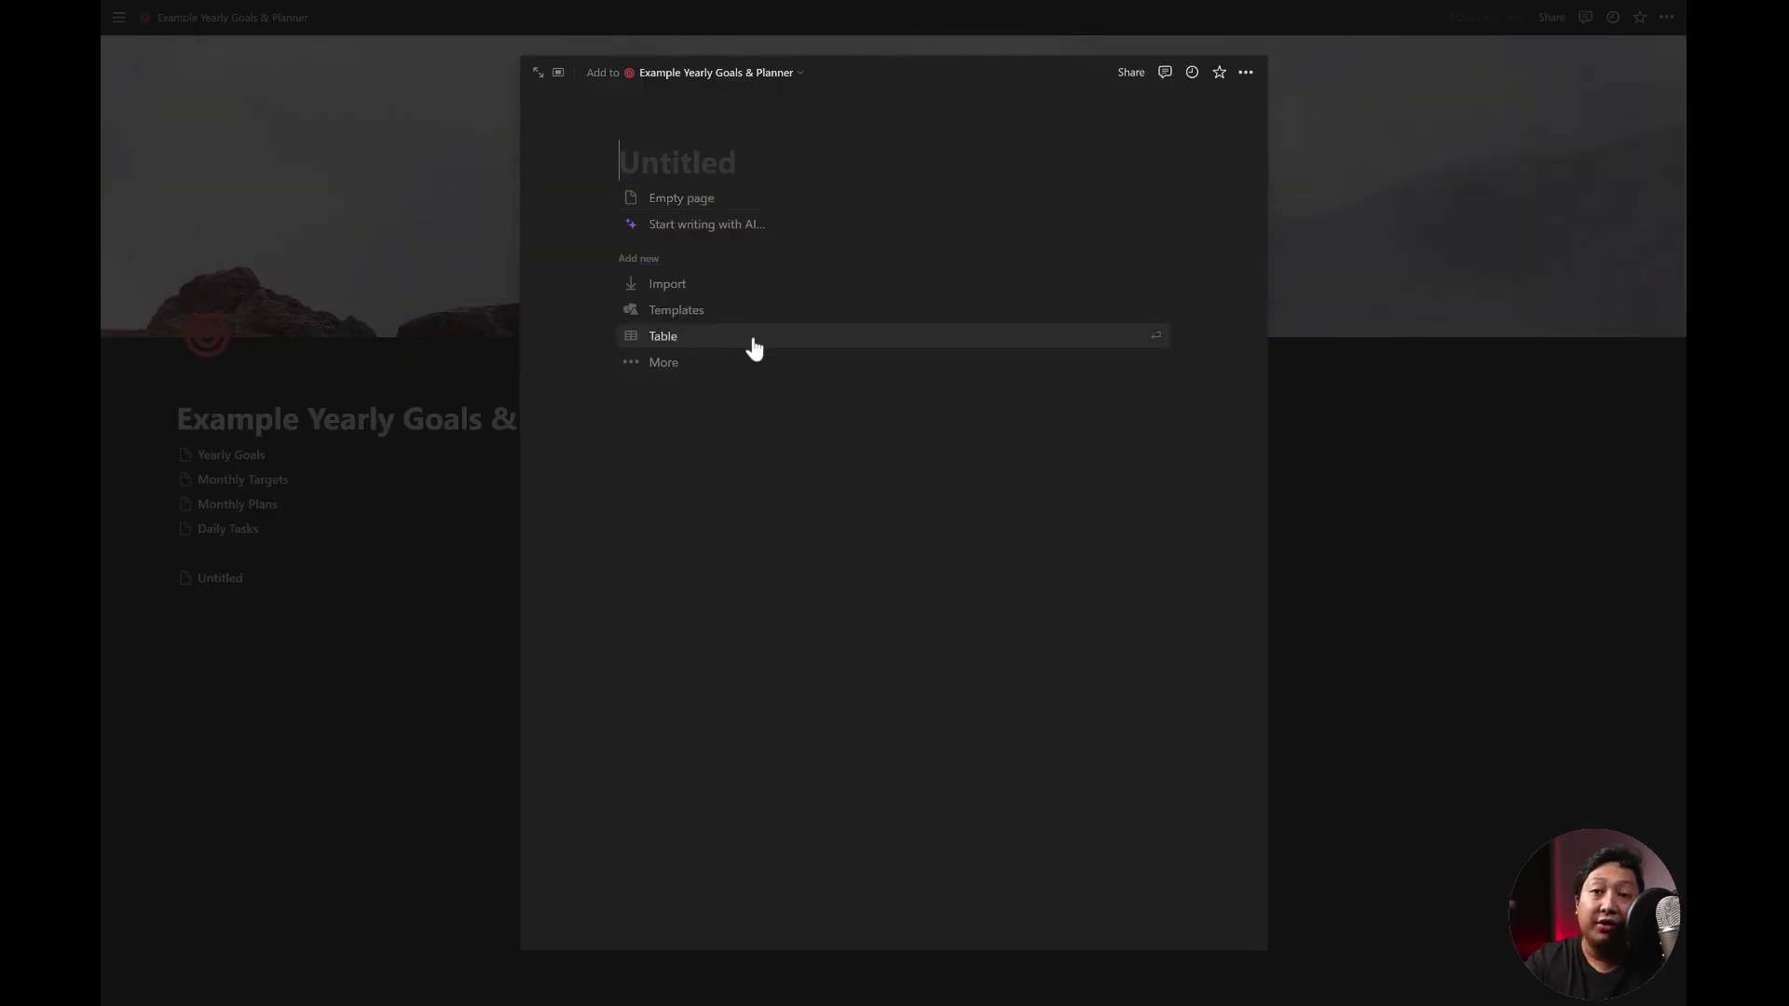
{"action": "key", "text": "Escape"}
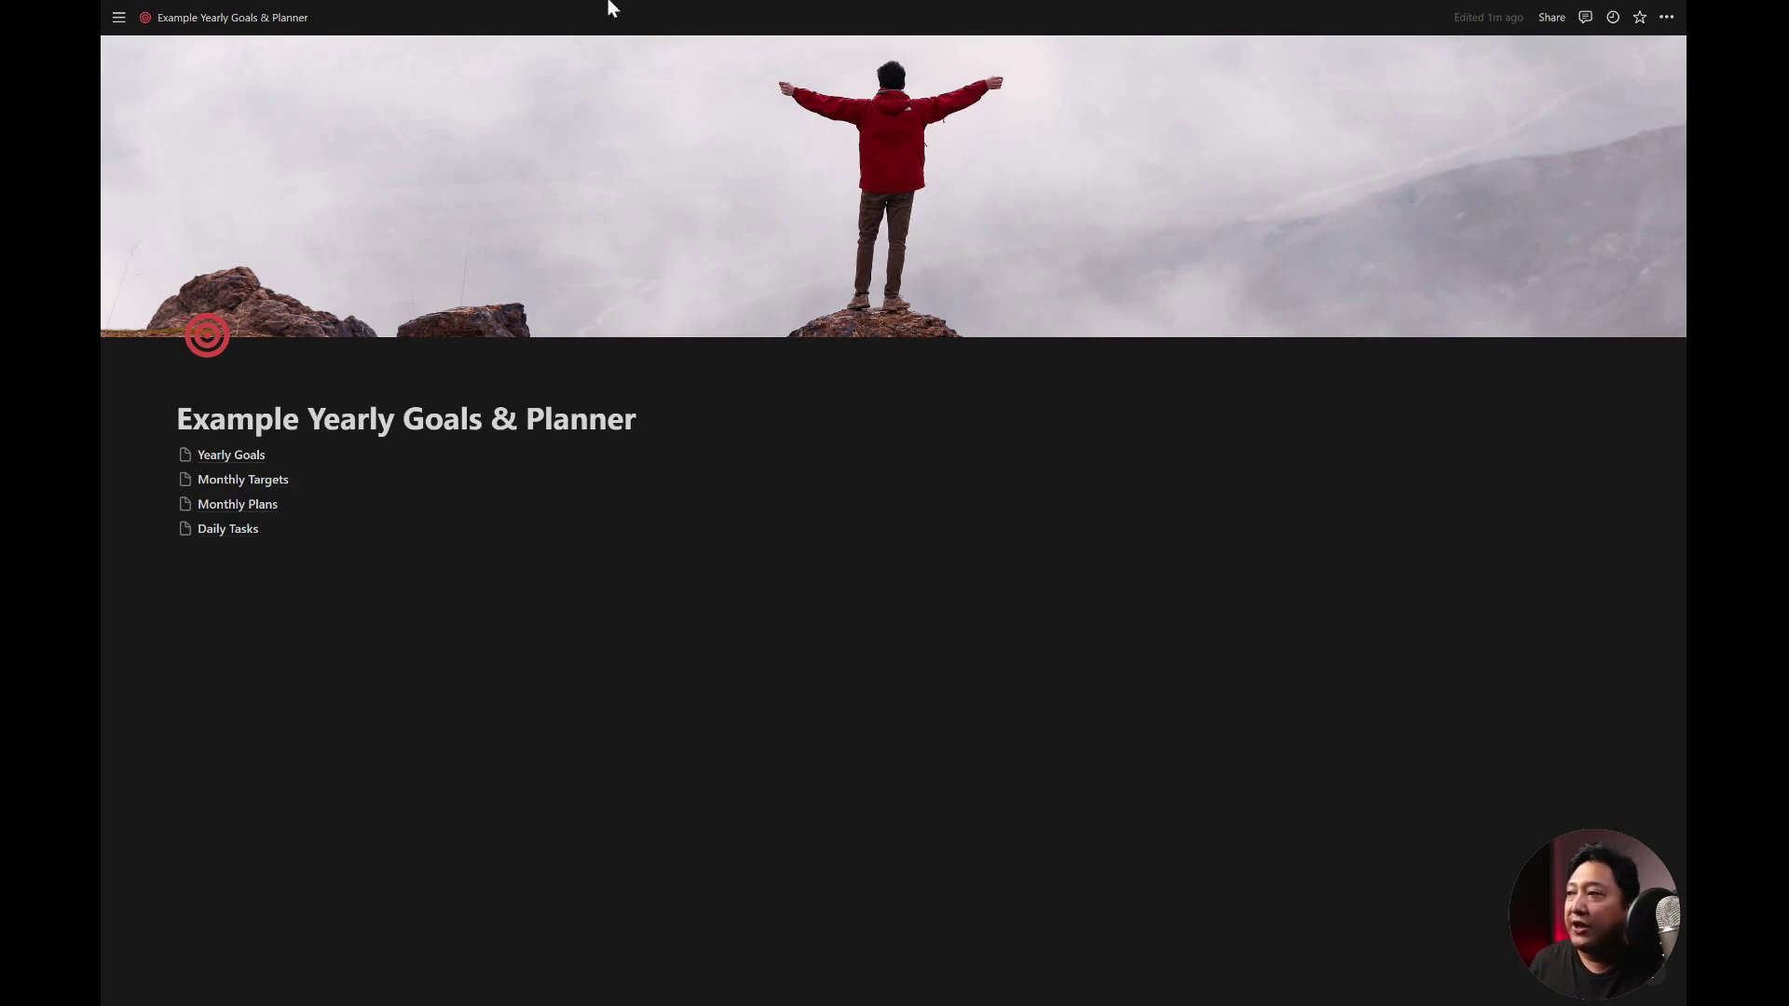
- Dock the sidebar, open Yearly Planner & Goal Tracker from Favorites, then its Big Goals link
{"action": "left_click", "coordinate": [121, 19]}
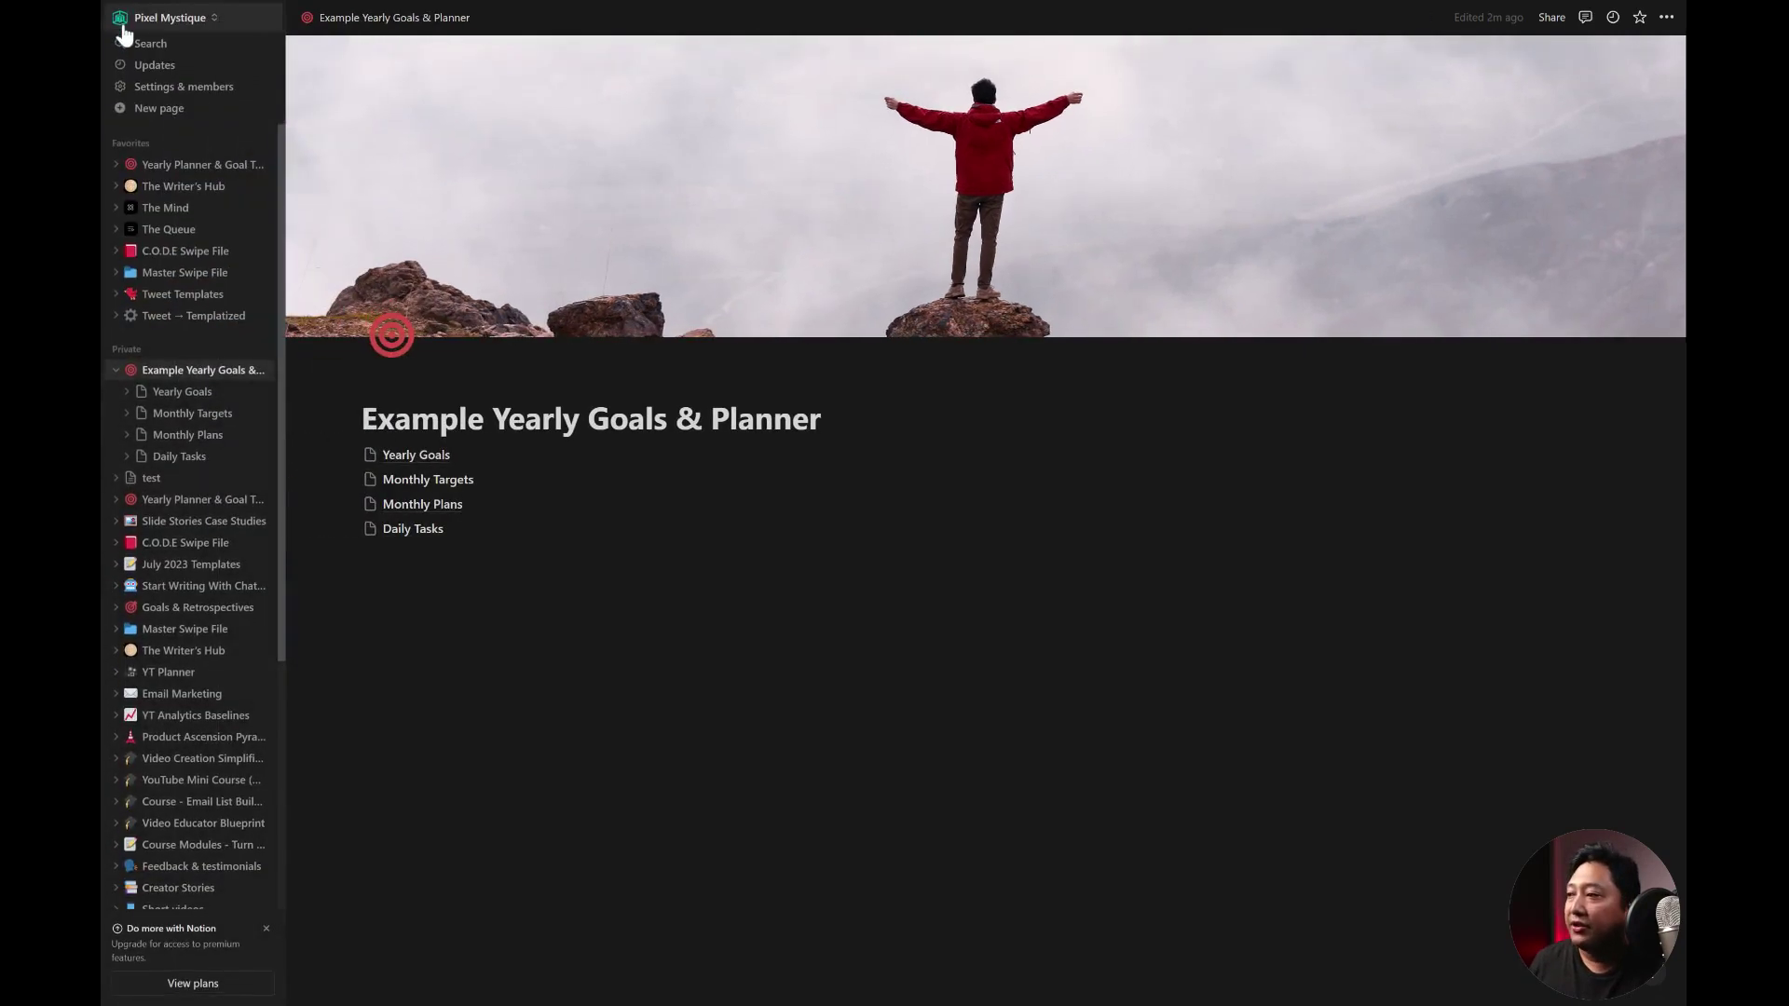
{"action": "left_click", "coordinate": [193, 169]}
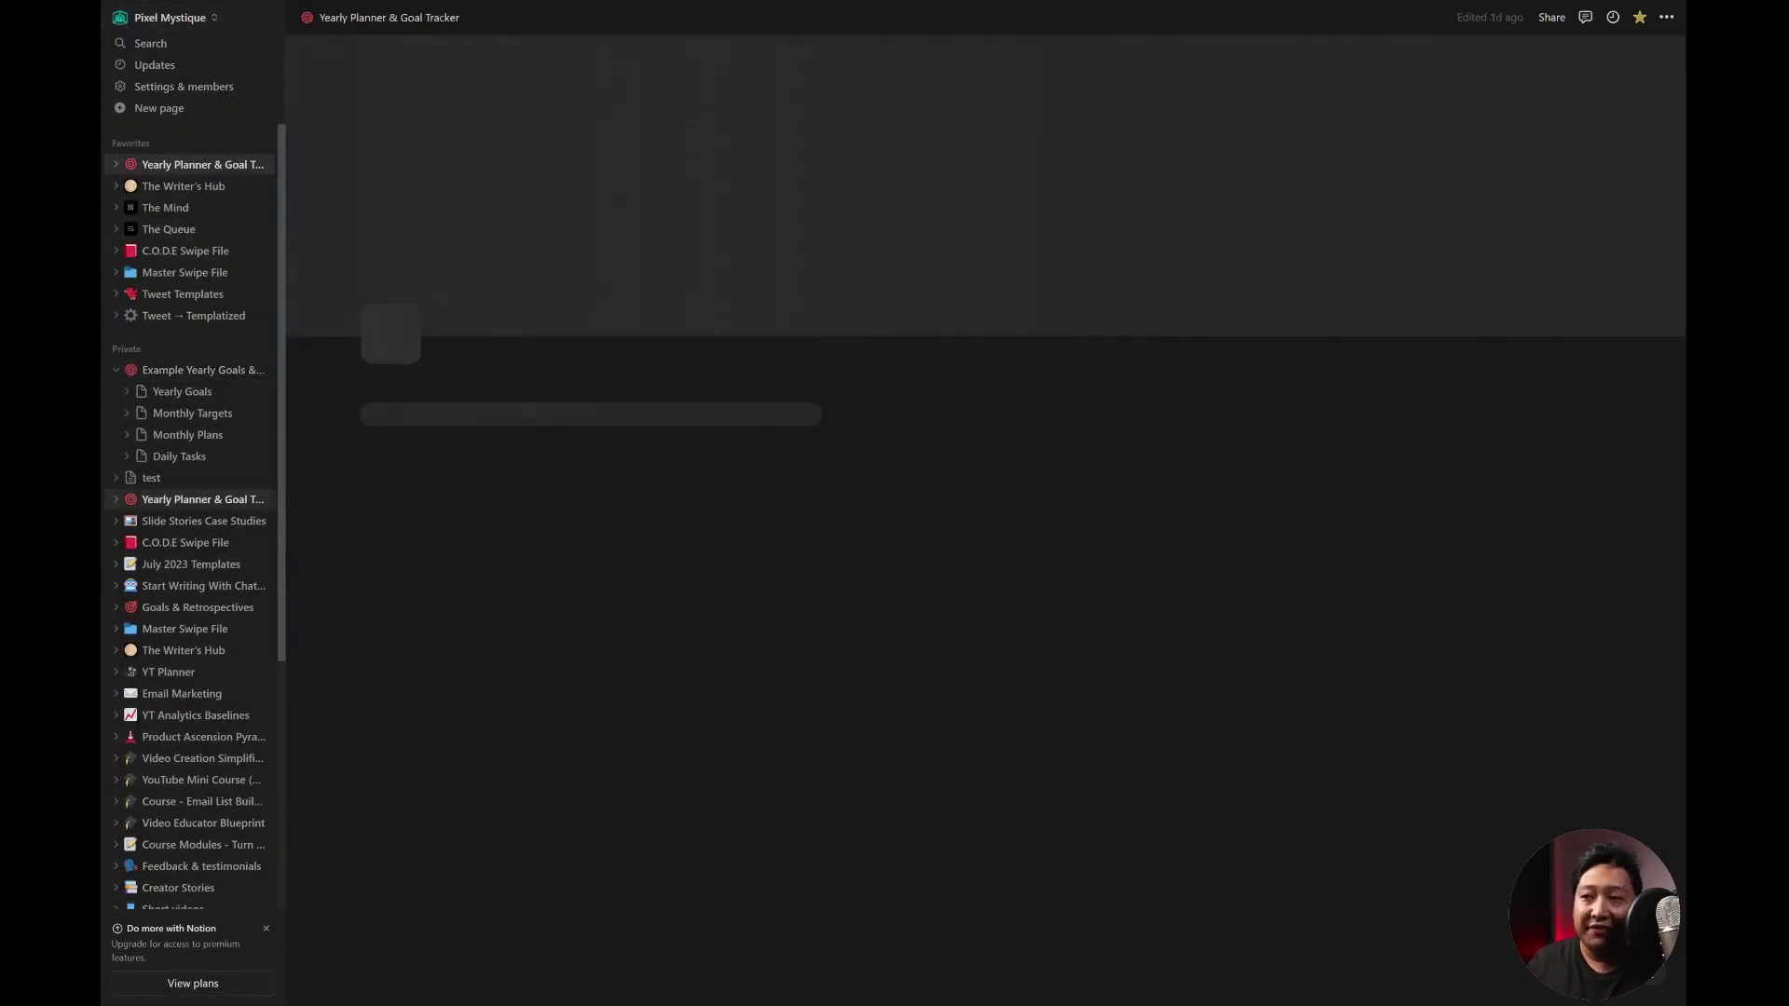
{"action": "scroll", "coordinate": [1103, 500], "scroll_direction": "down", "scroll_amount": 2}
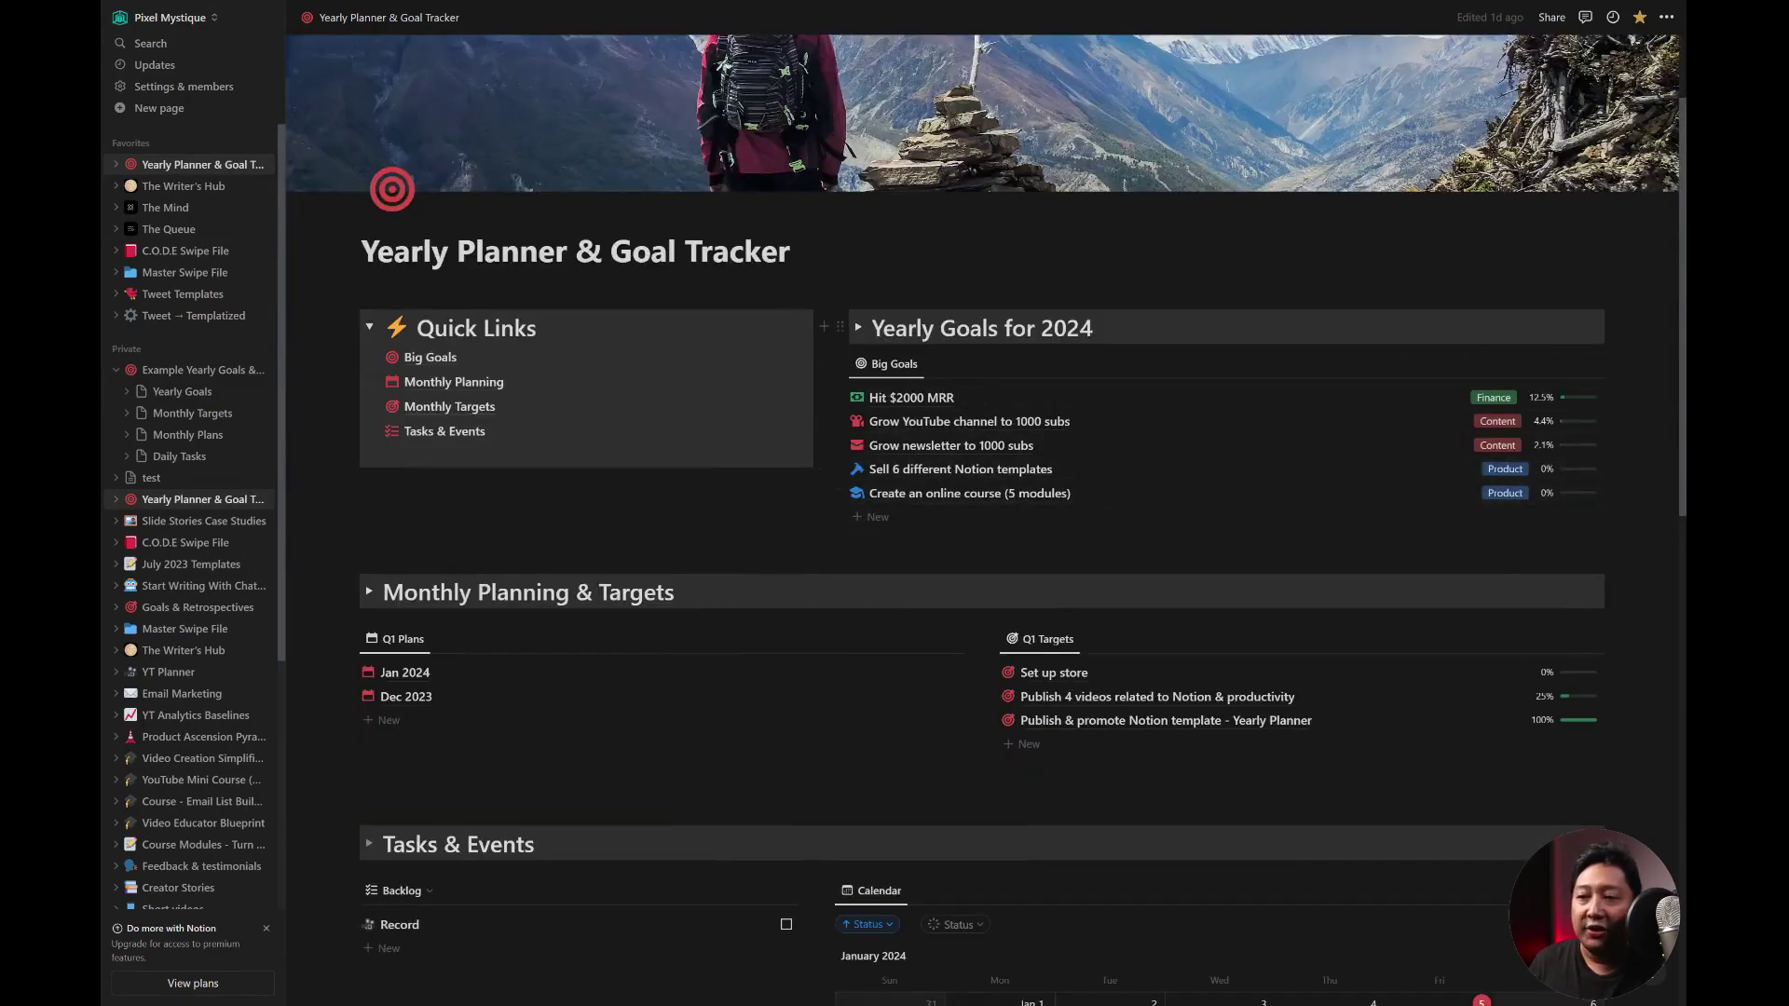
{"action": "mouse_move", "coordinate": [911, 397]}
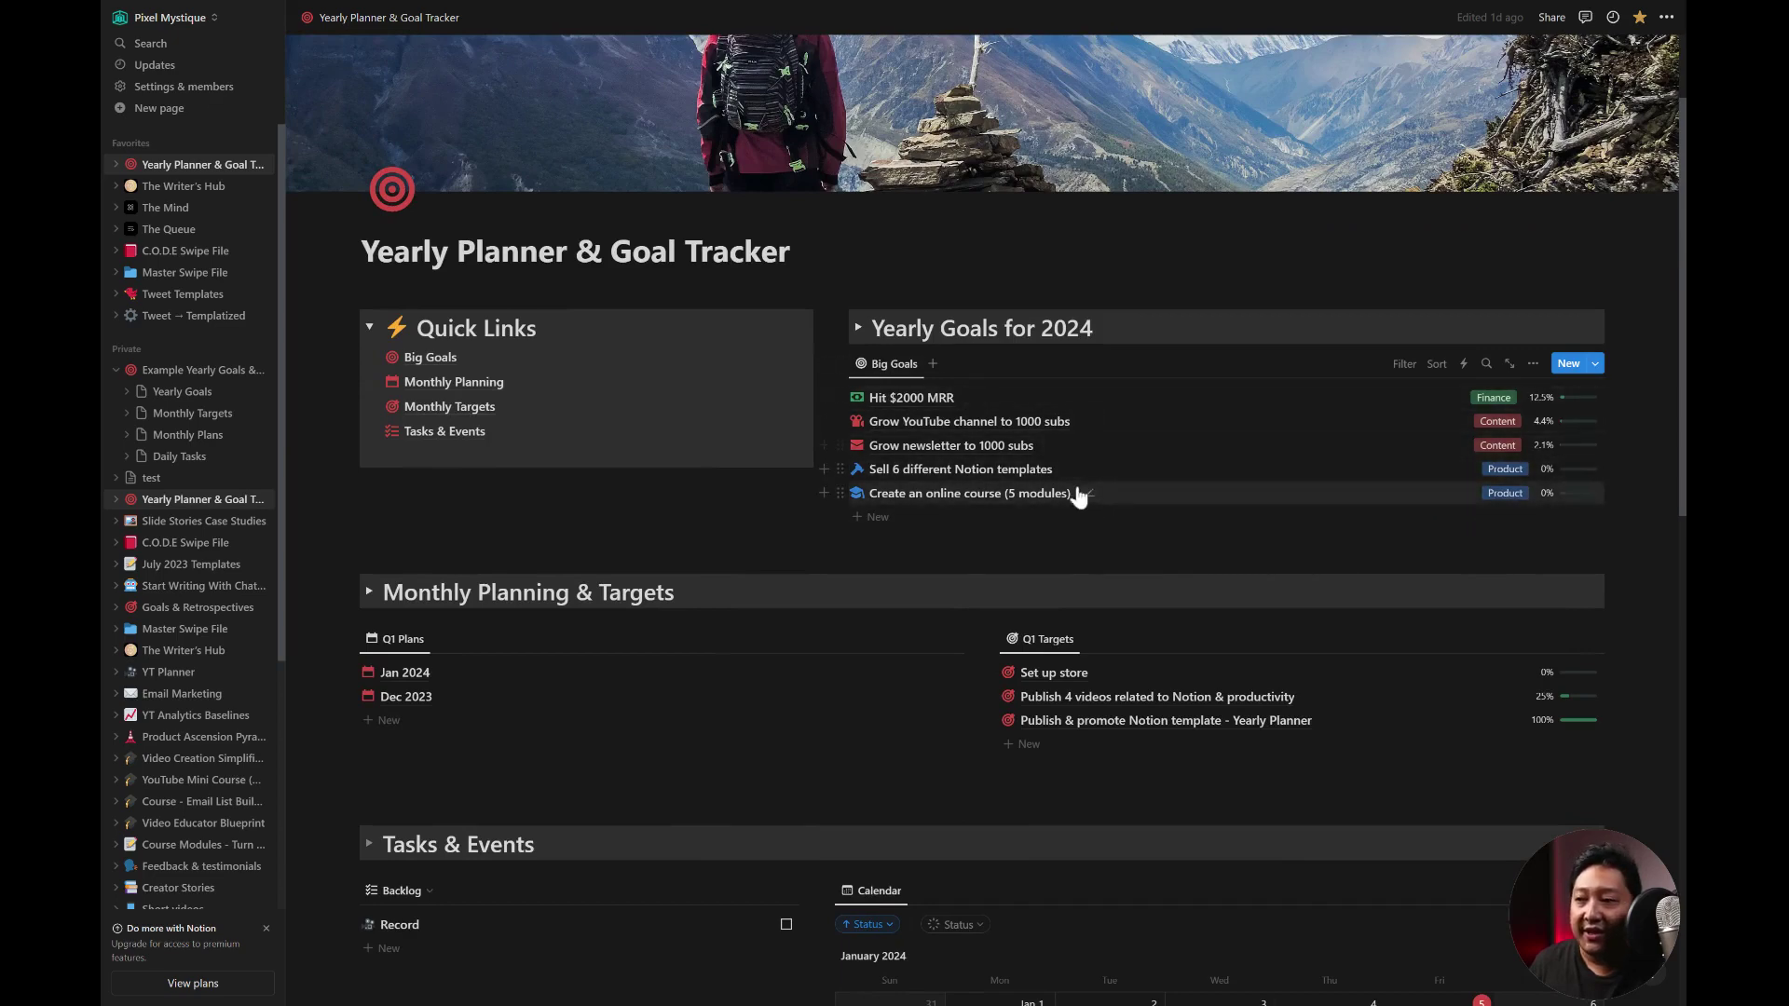
{"action": "left_click", "coordinate": [439, 362]}
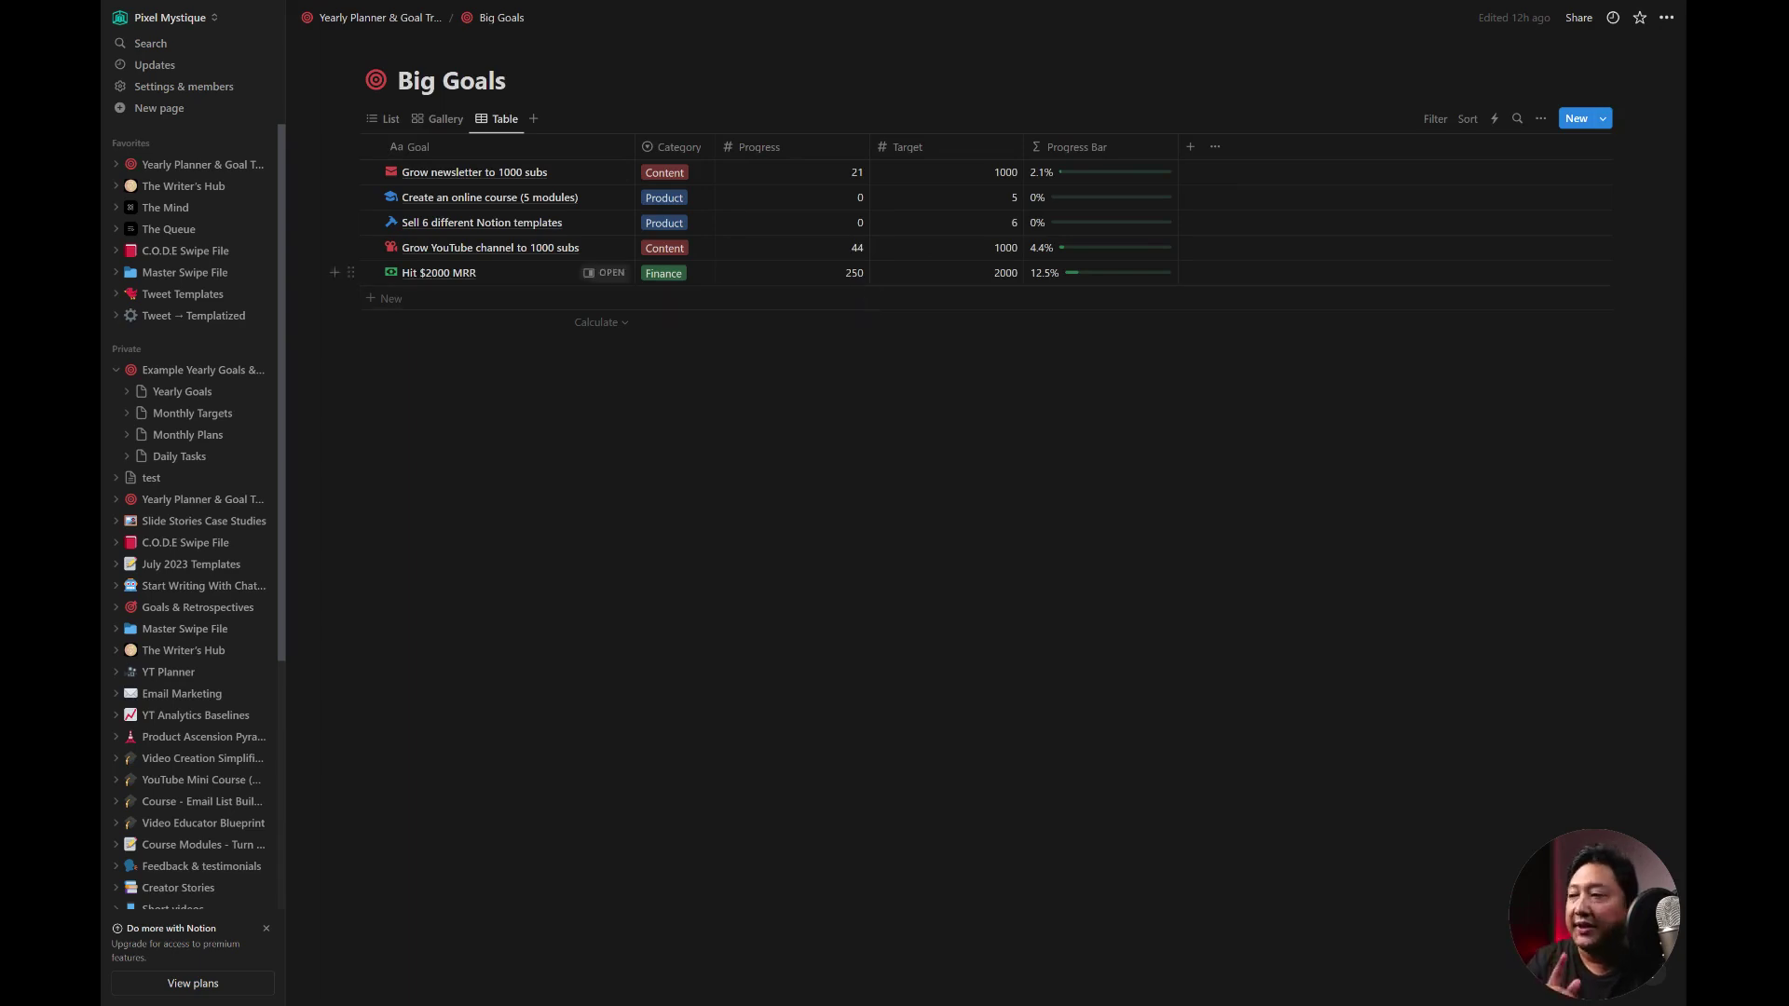
- Go to the planner page, hide the sidebar, and make the Yearly Goals subpage a table
{"action": "left_click", "coordinate": [162, 373]}
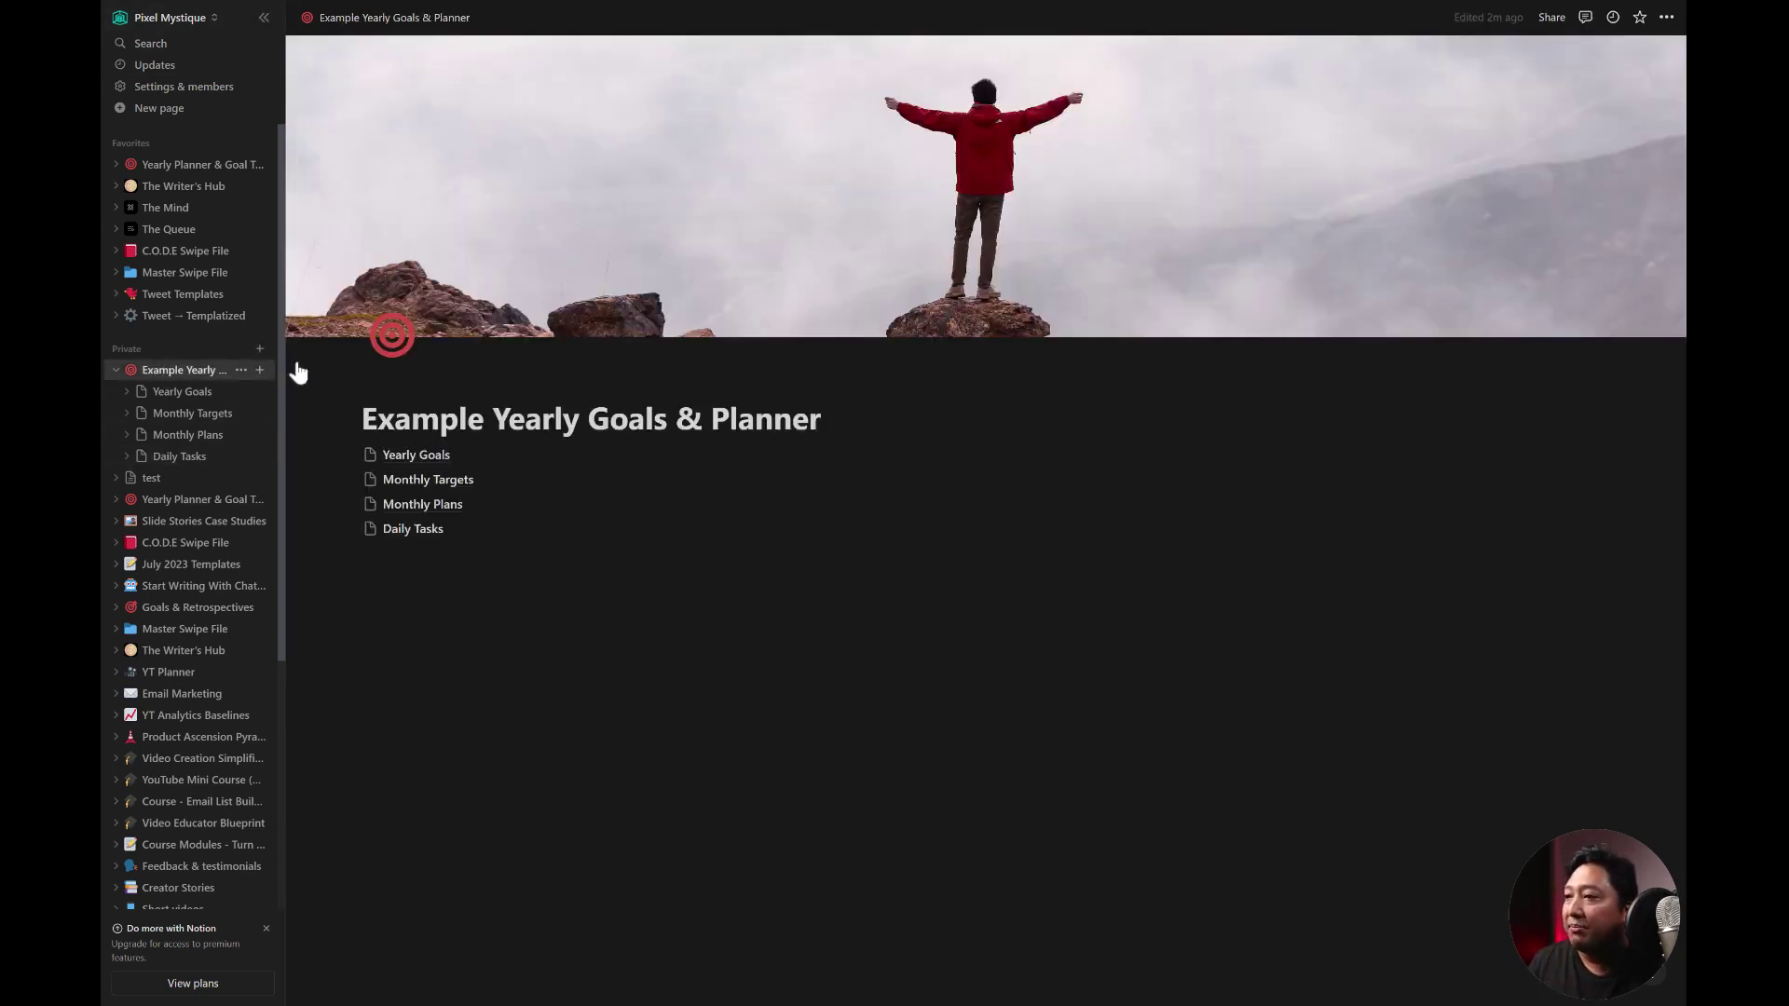
{"action": "left_click", "coordinate": [265, 19]}
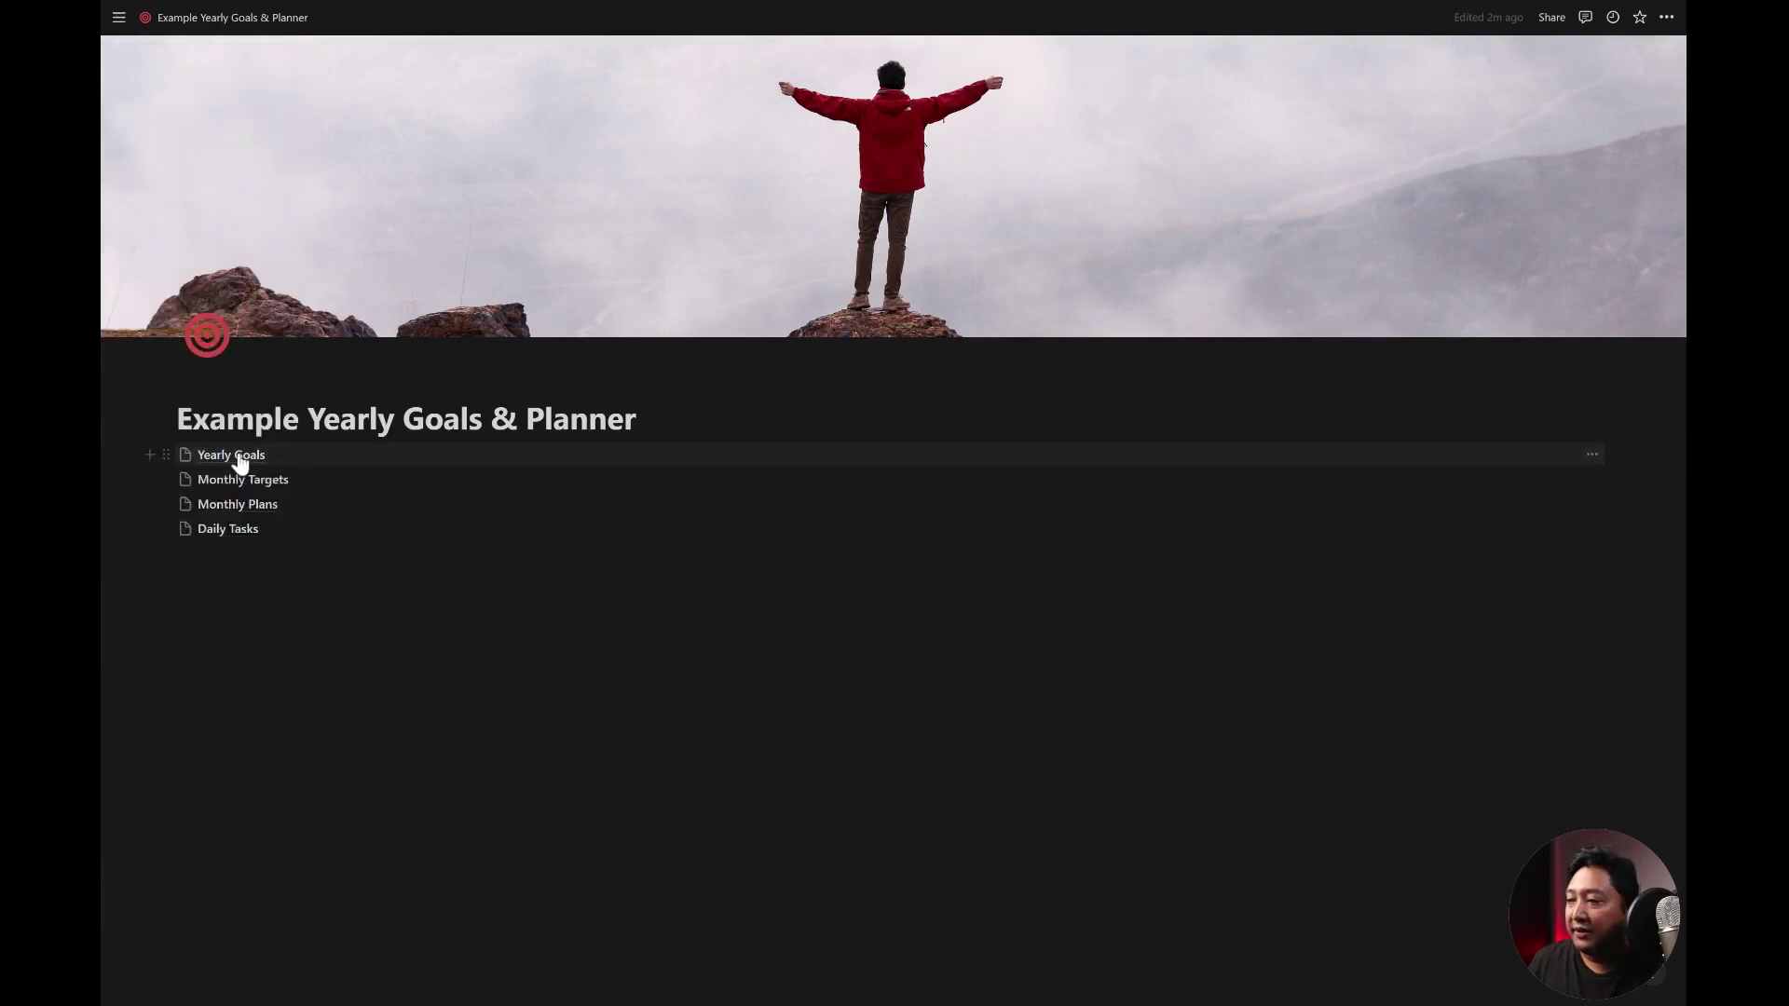
{"action": "left_click", "coordinate": [239, 459]}
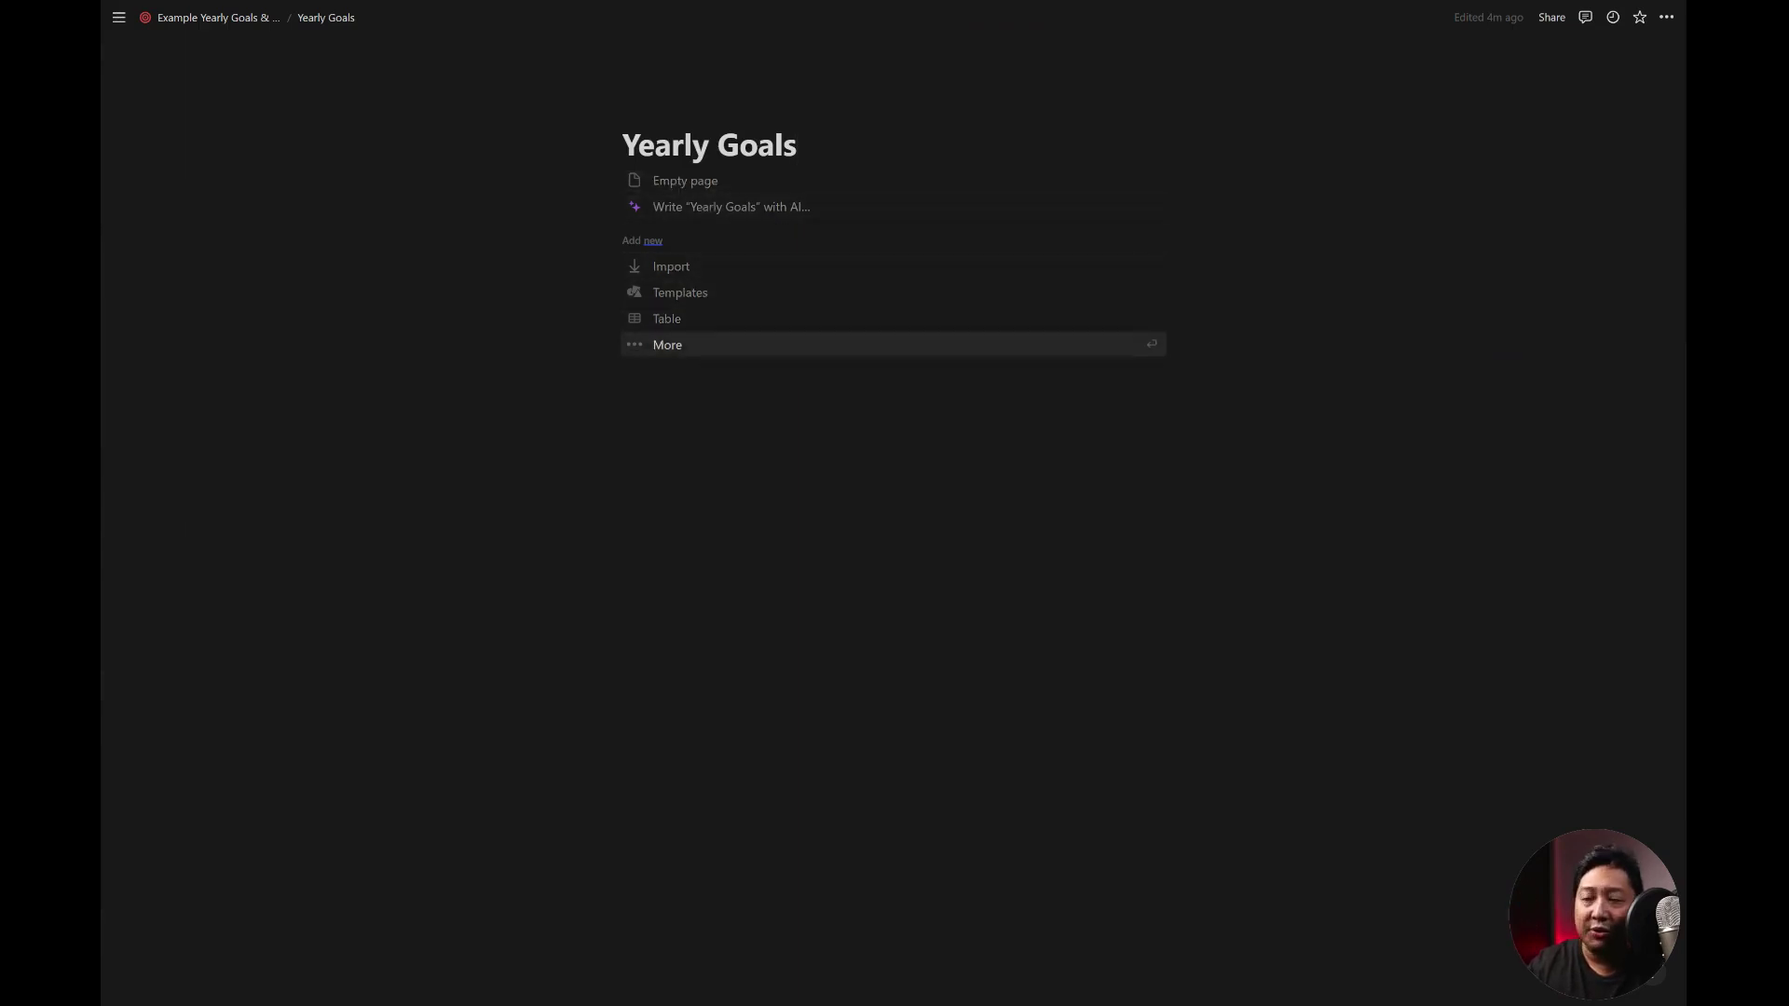
{"action": "left_click", "coordinate": [692, 324]}
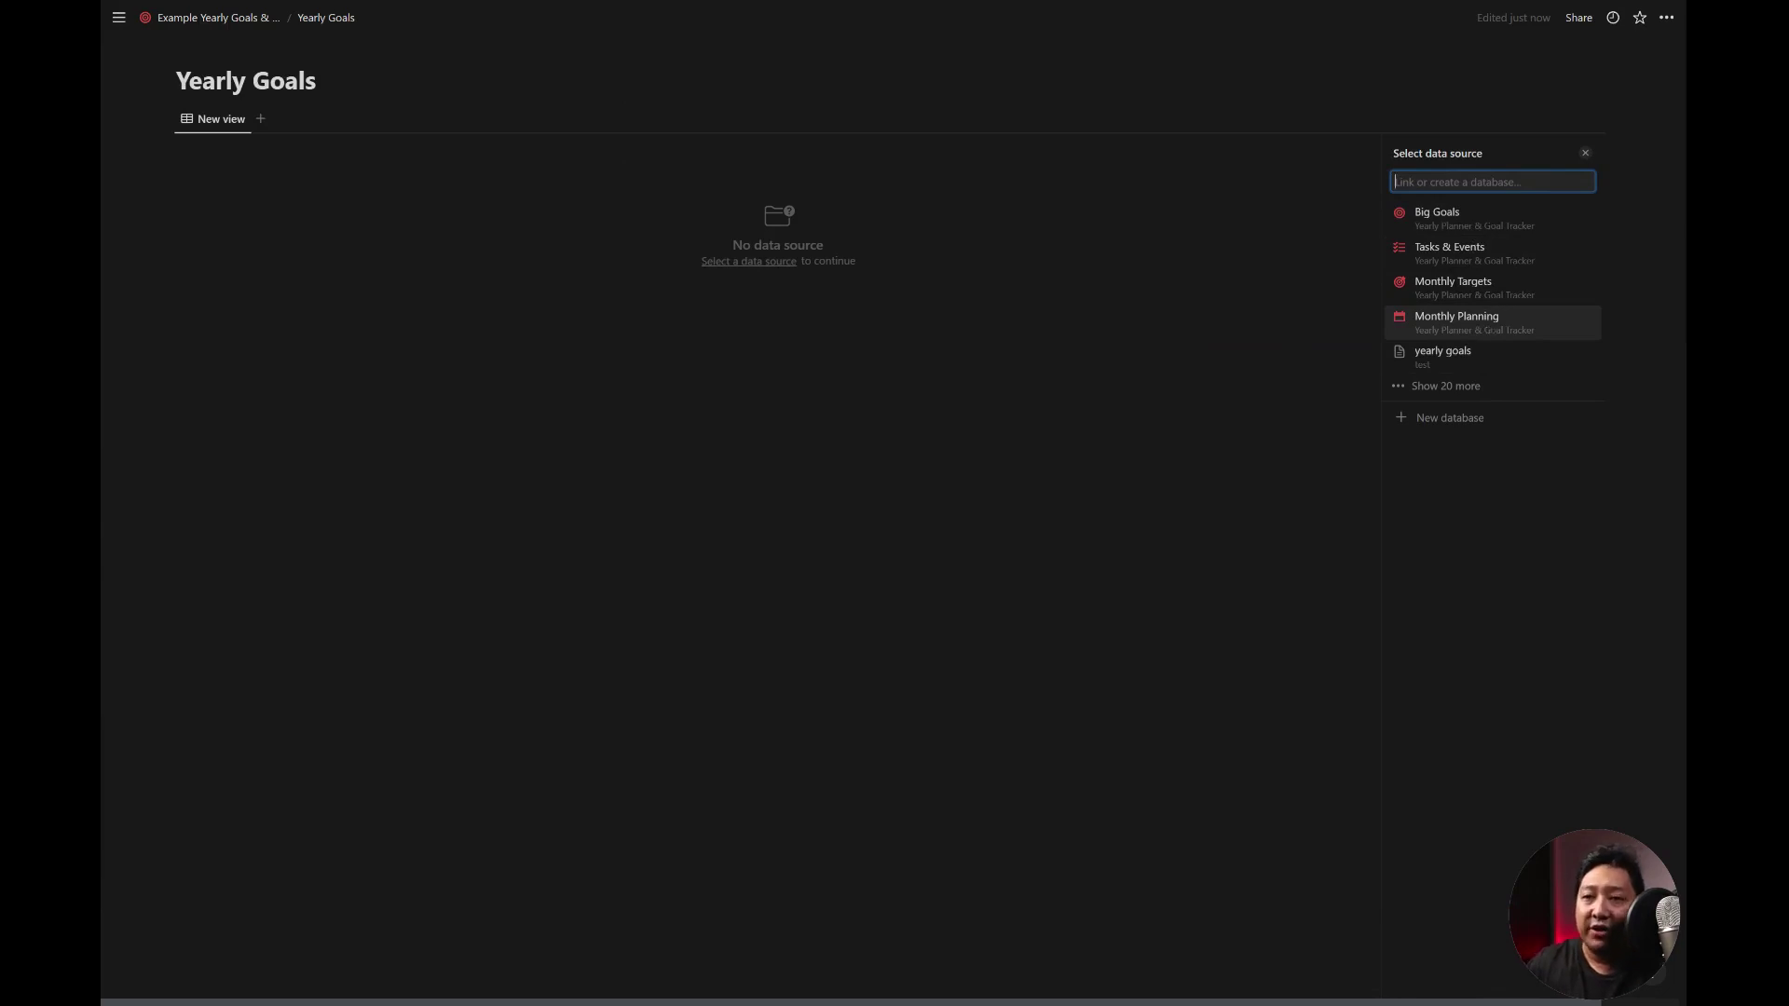
- Create a new database for the table and rename its Name column to Goals
{"action": "left_click", "coordinate": [1466, 420]}
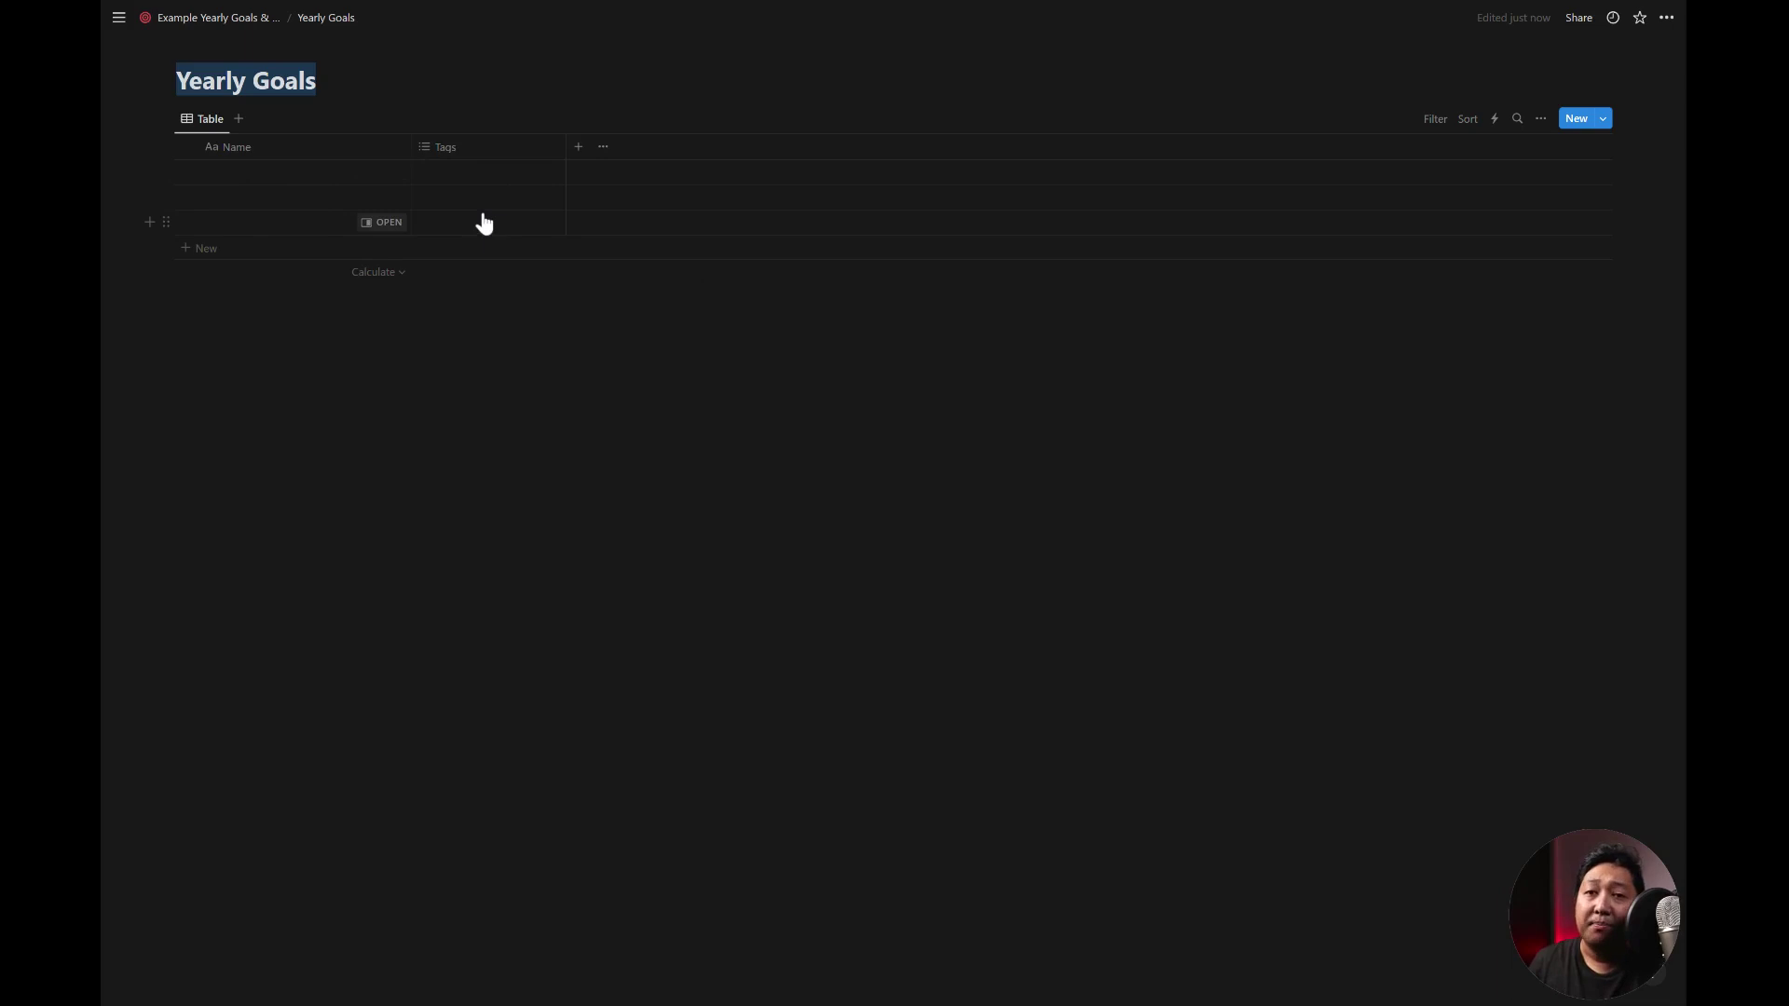
{"action": "left_click_drag", "start_coordinate": [464, 151], "coordinate": [329, 166]}
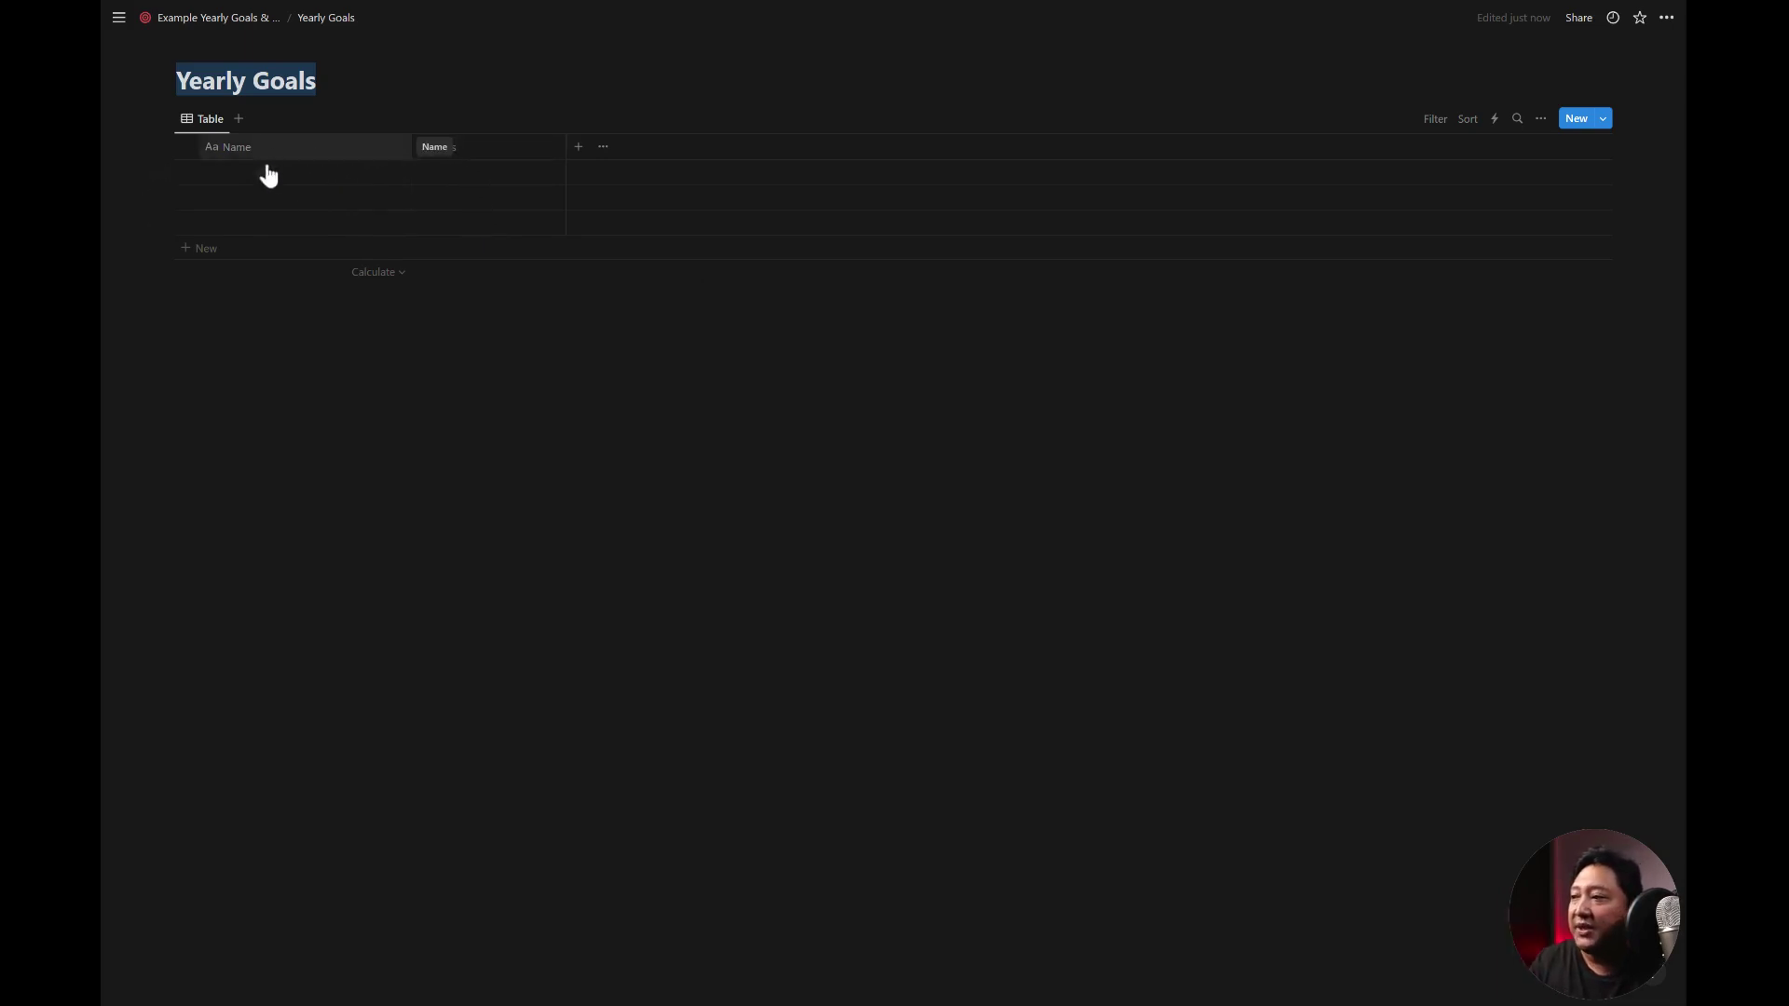
{"action": "left_click_drag", "start_coordinate": [329, 166], "coordinate": [265, 172]}
{"action": "left_click", "coordinate": [245, 152]}
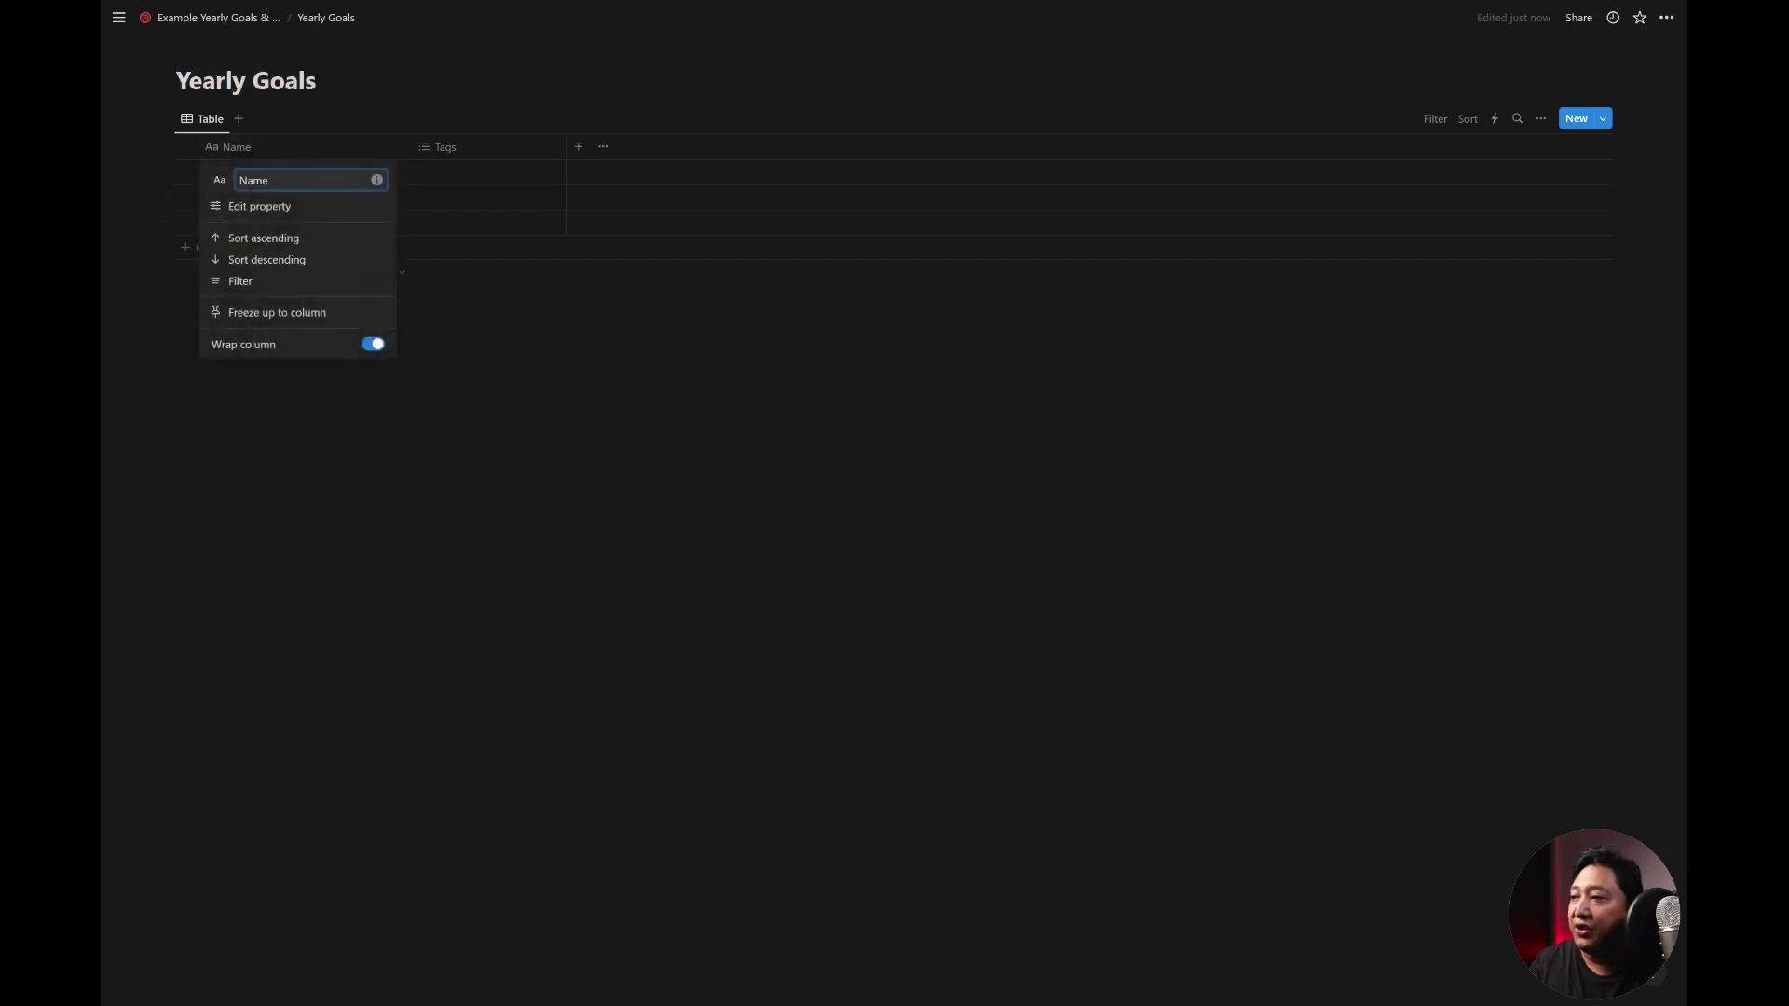
{"action": "type", "text": "Goals"}
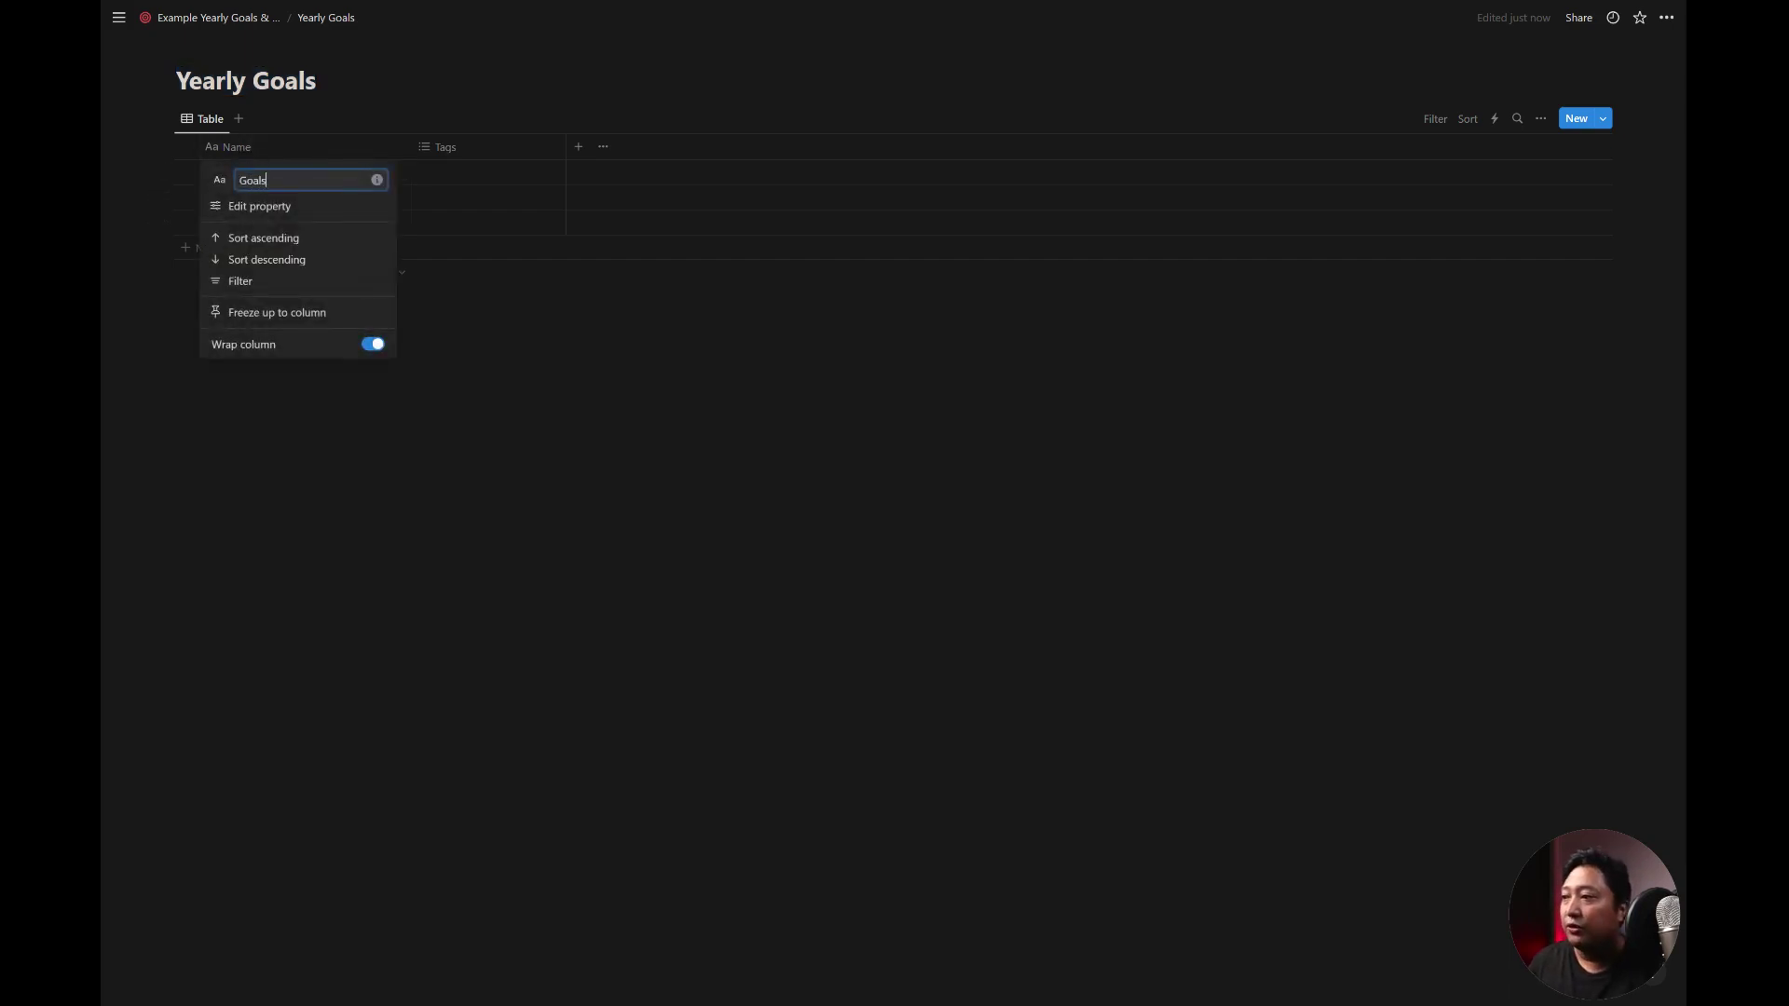
{"action": "key", "text": "Return"}
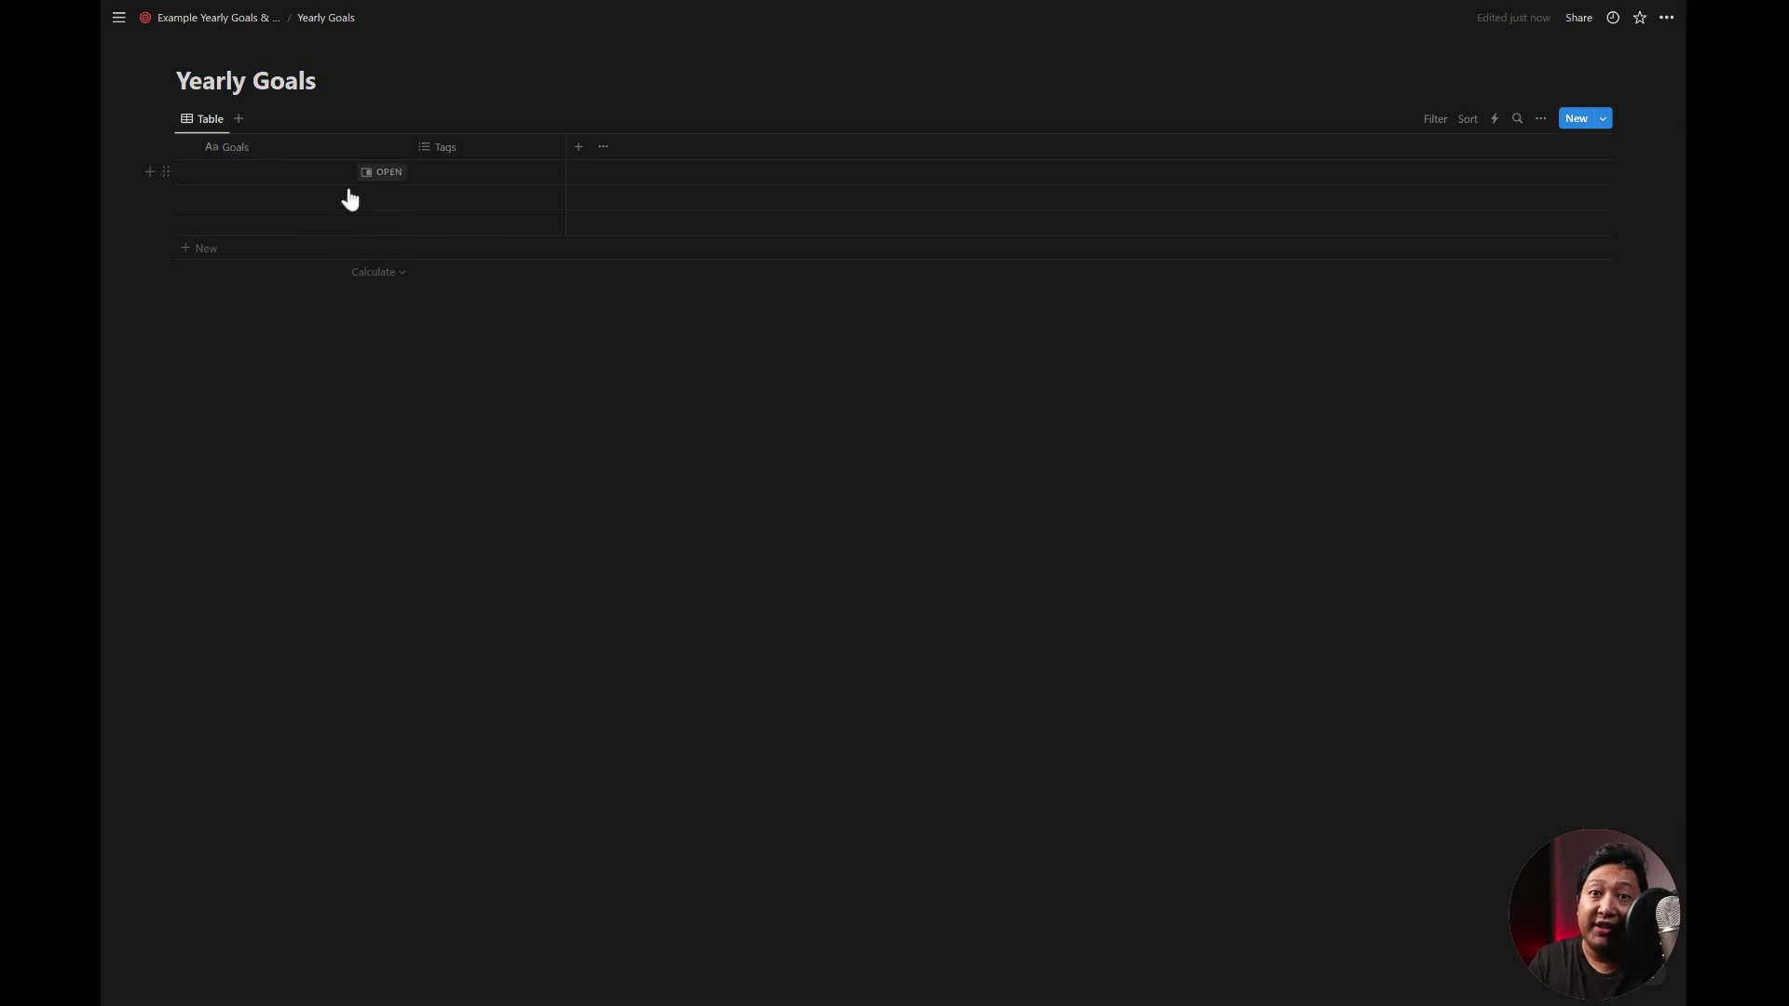
- Change the Tags property type from Multi-select to Select
{"action": "left_click", "coordinate": [475, 151]}
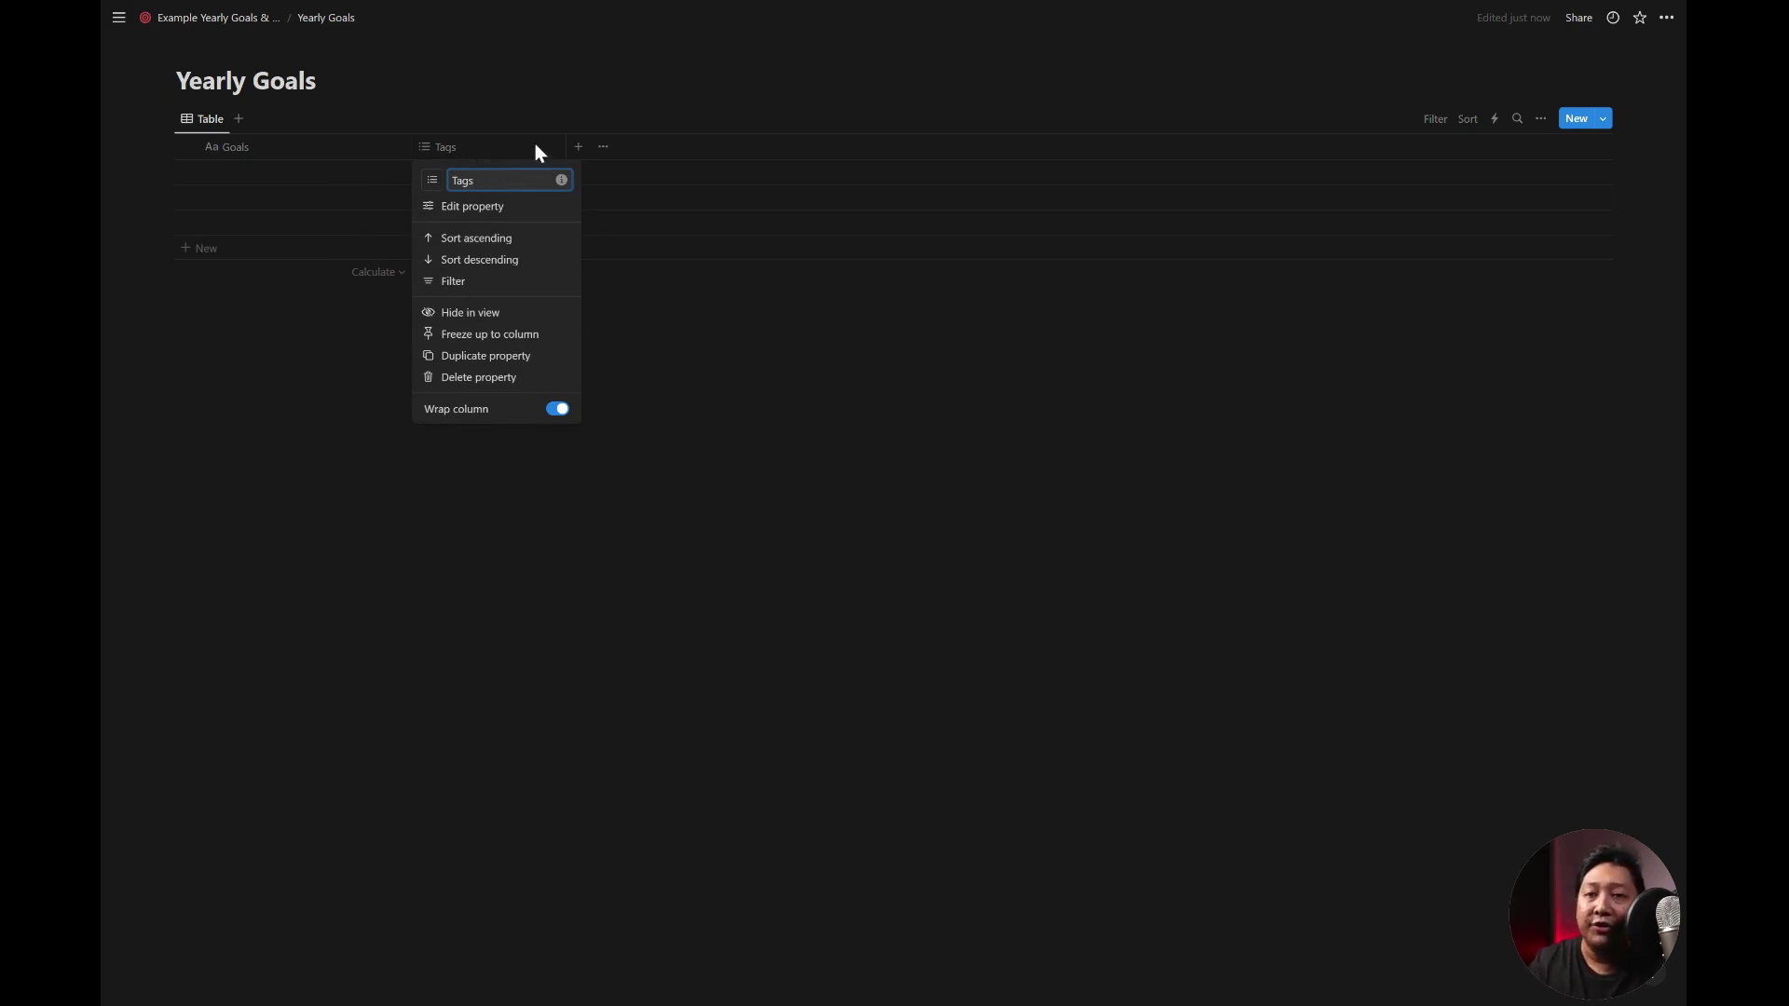
{"action": "left_click", "coordinate": [501, 200]}
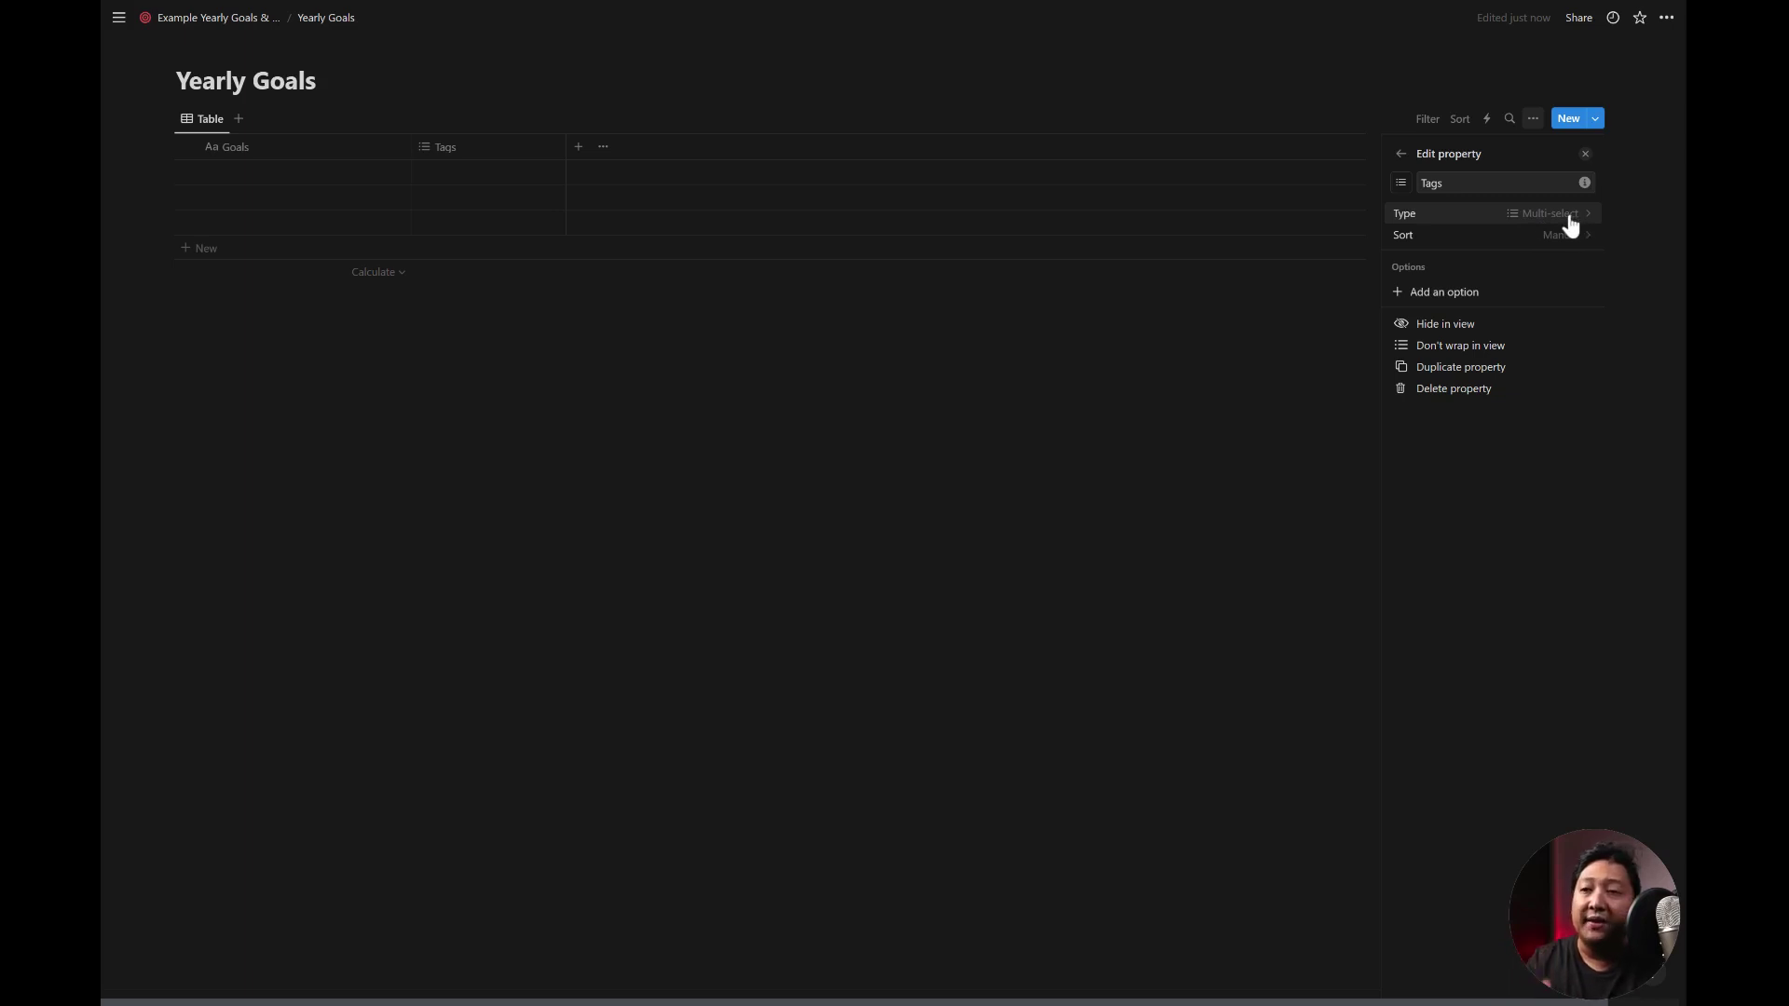
{"action": "left_click", "coordinate": [1570, 225]}
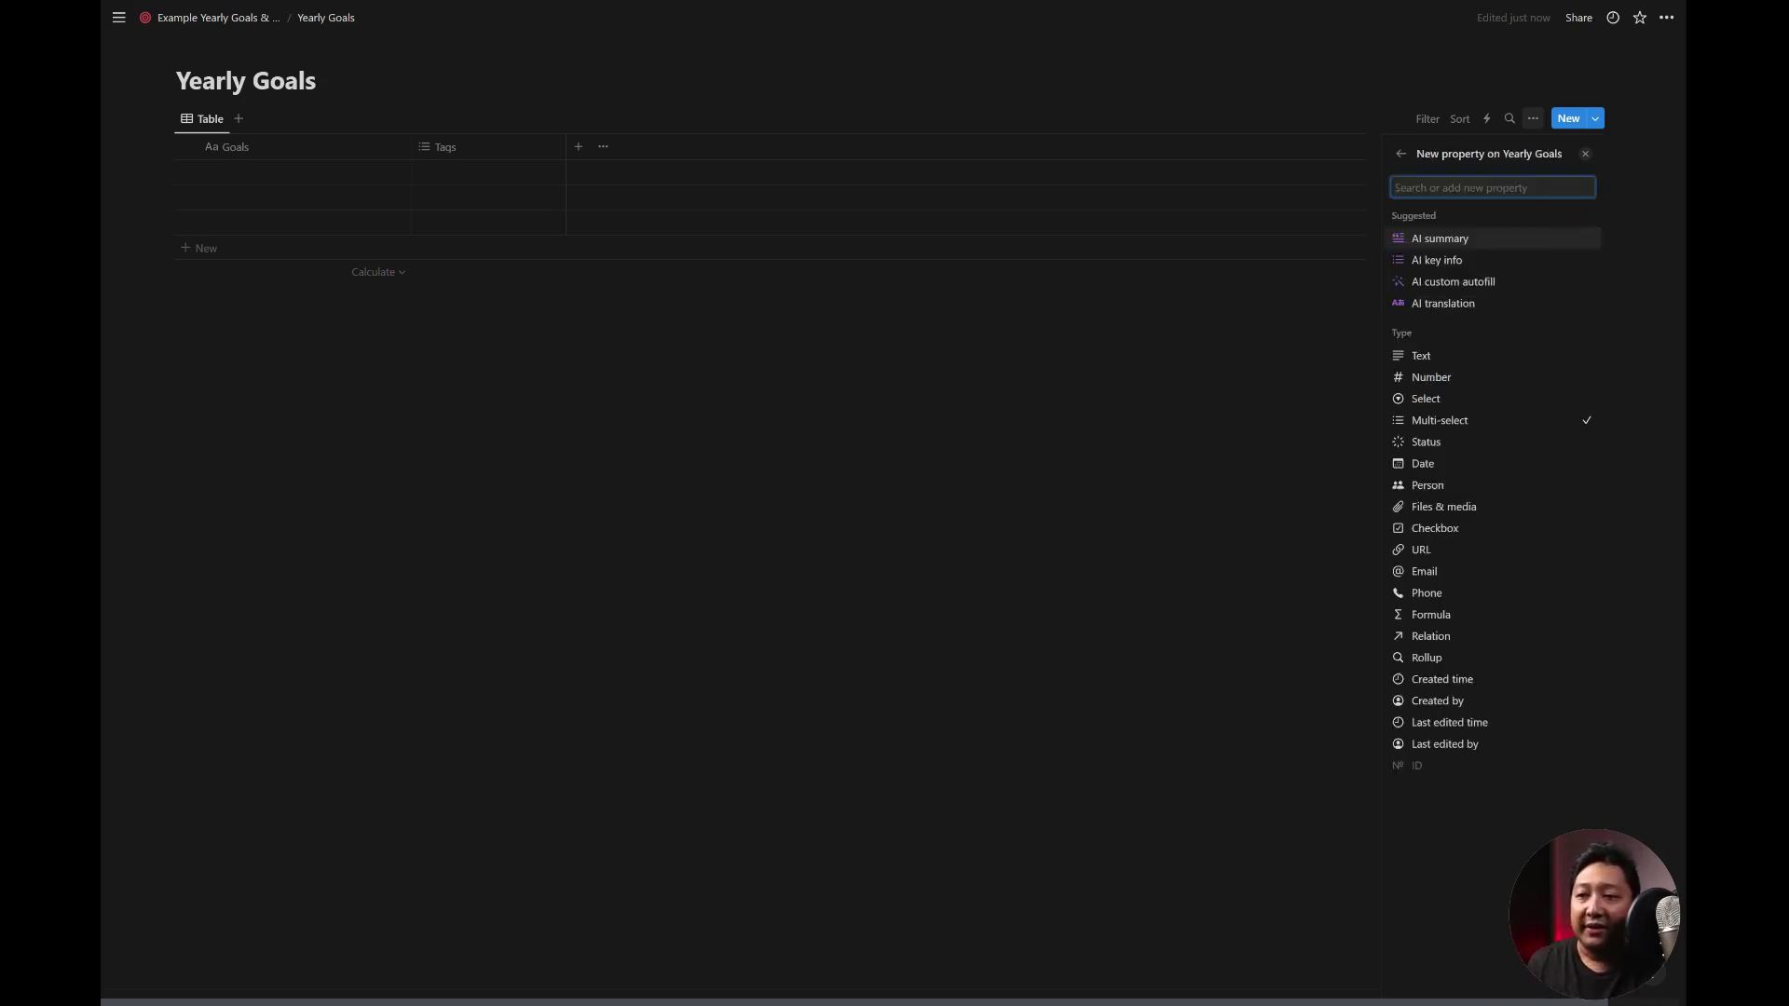
{"action": "left_click", "coordinate": [1464, 402]}
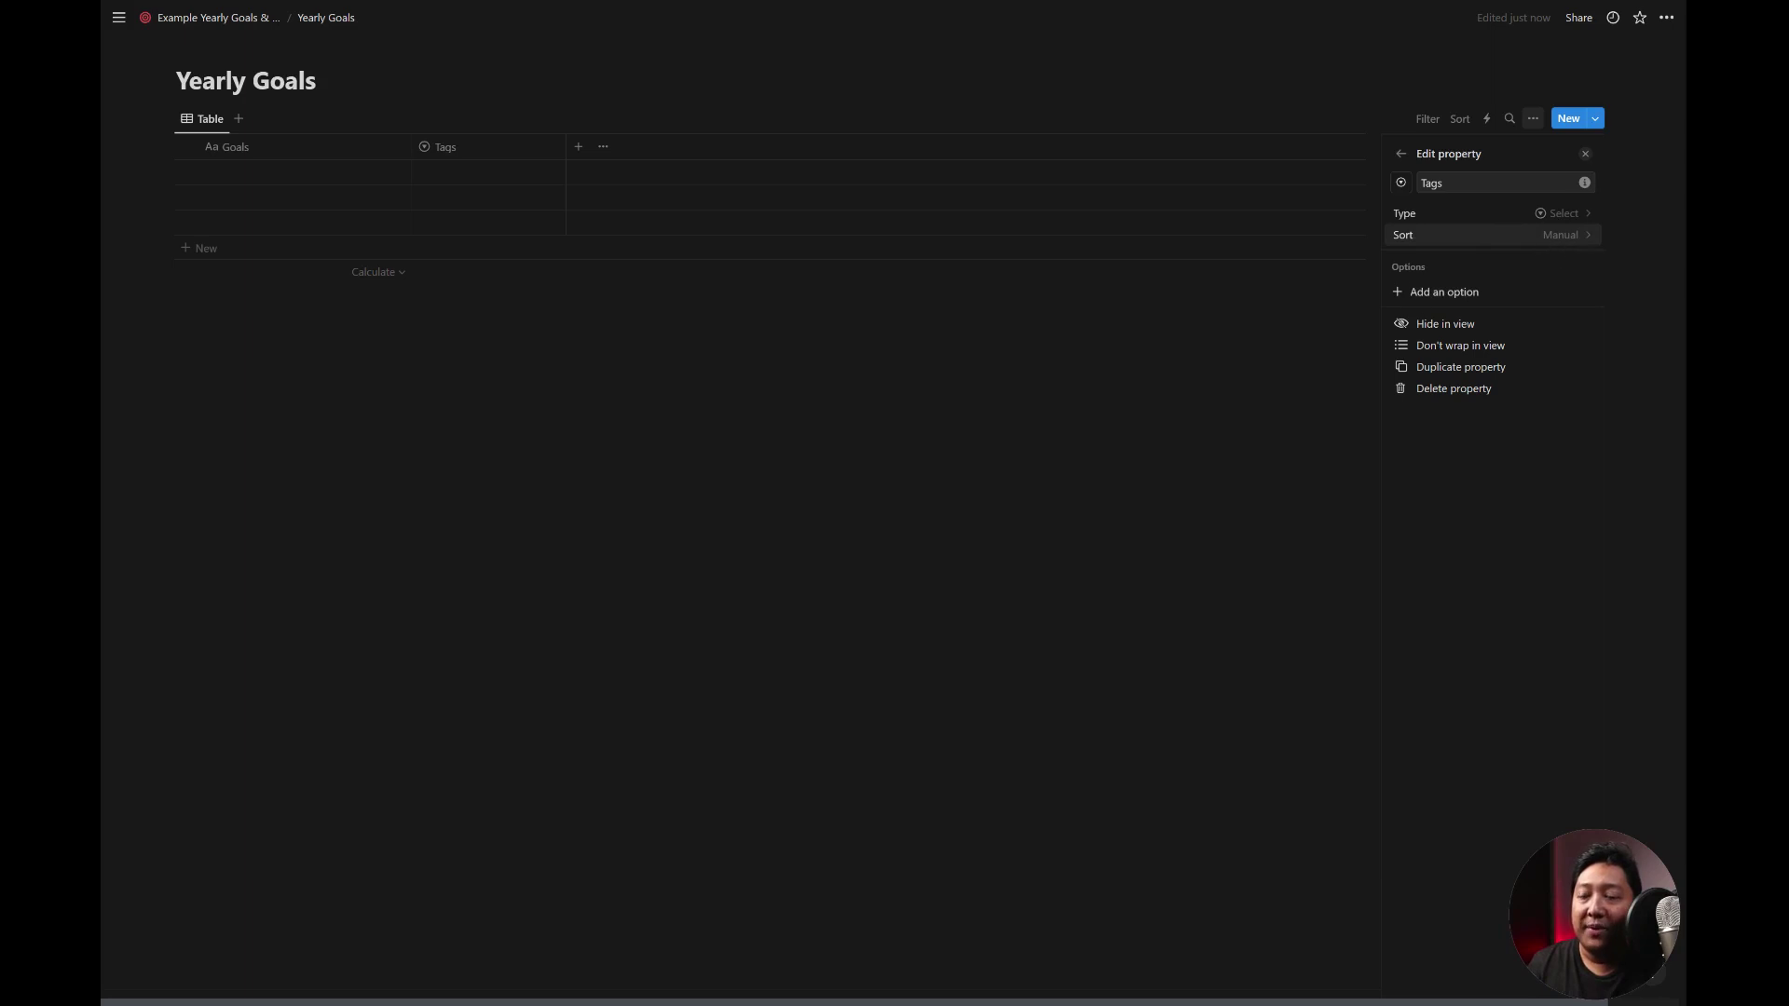
- Rename the Tags property to Category and add options Finance, Content and Product
{"action": "double_click", "coordinate": [1432, 183]}
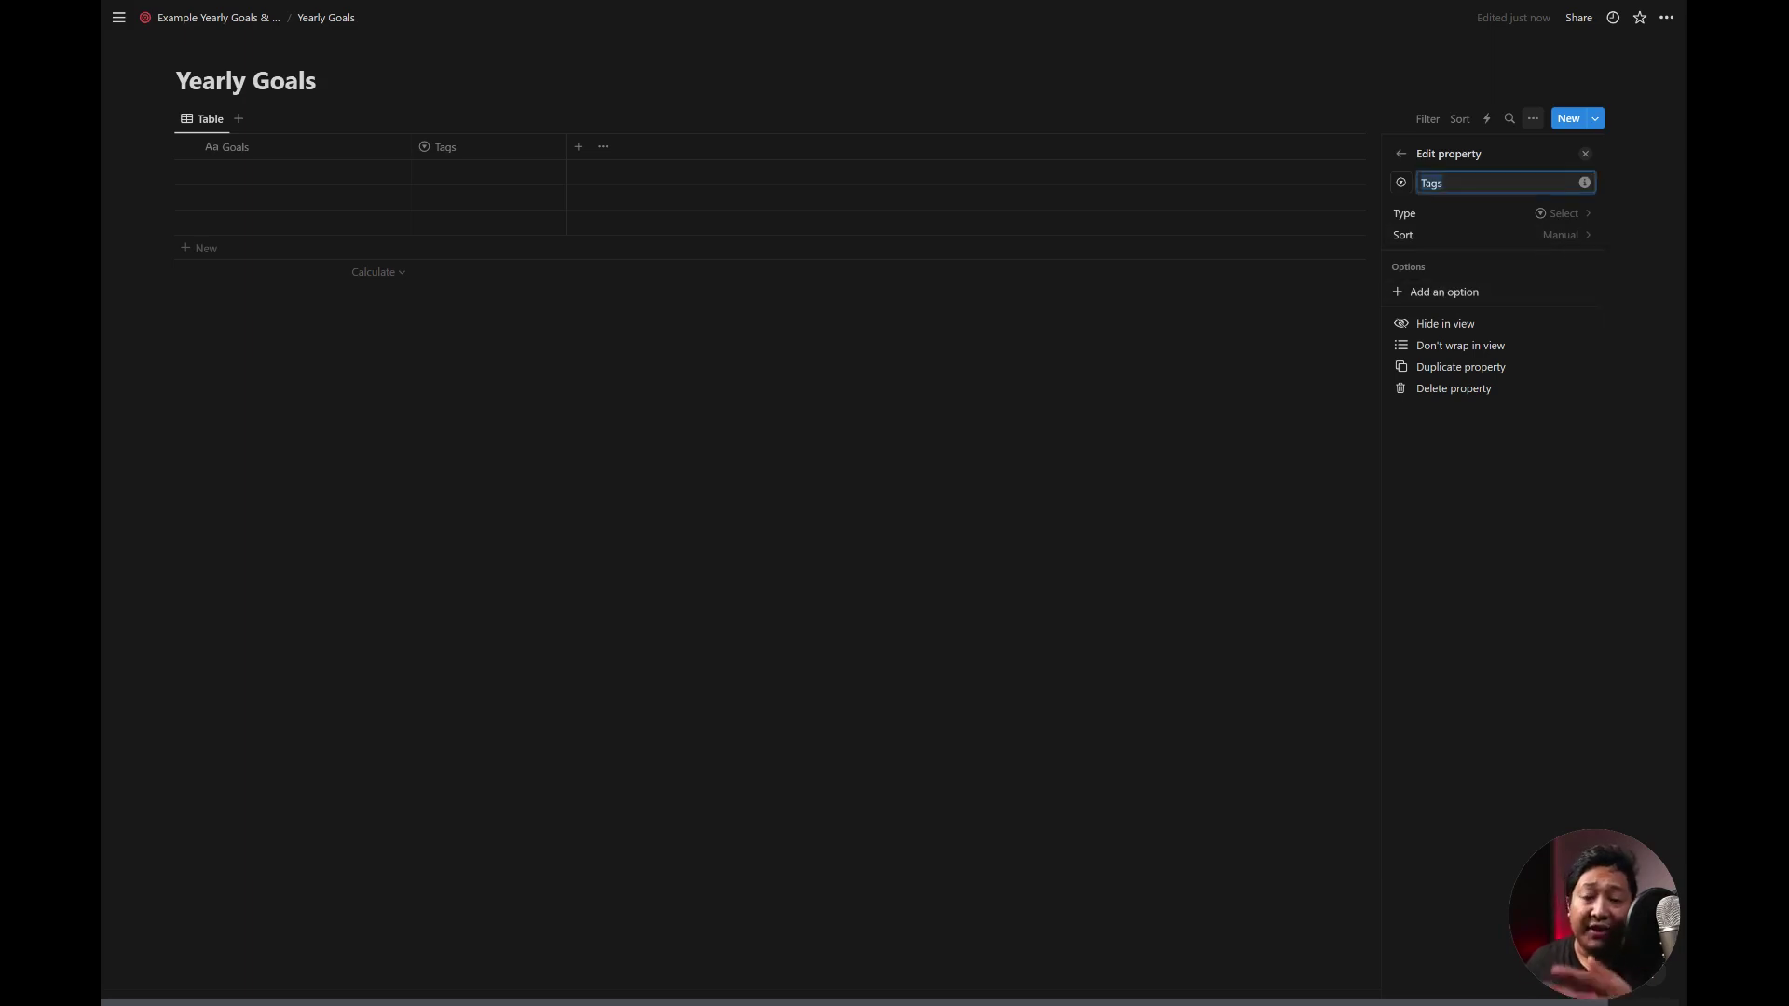
{"action": "type", "text": "Category"}
{"action": "key", "text": "Return"}
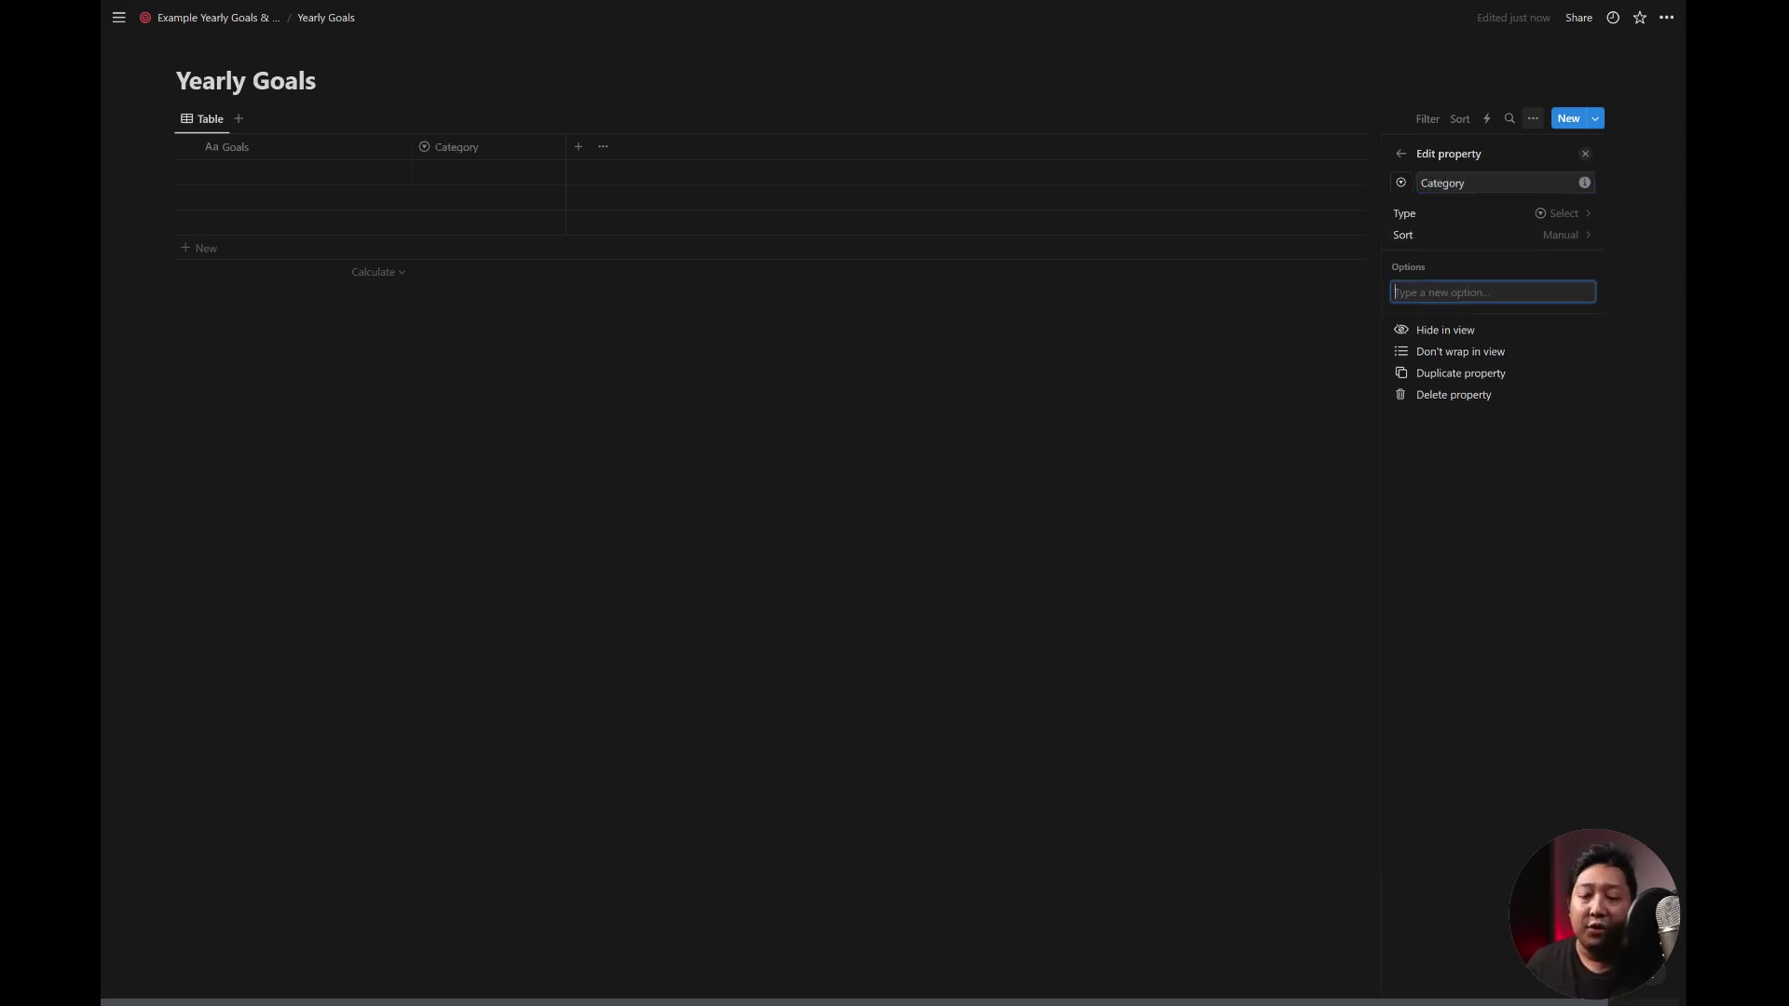
{"action": "type", "text": "F"}
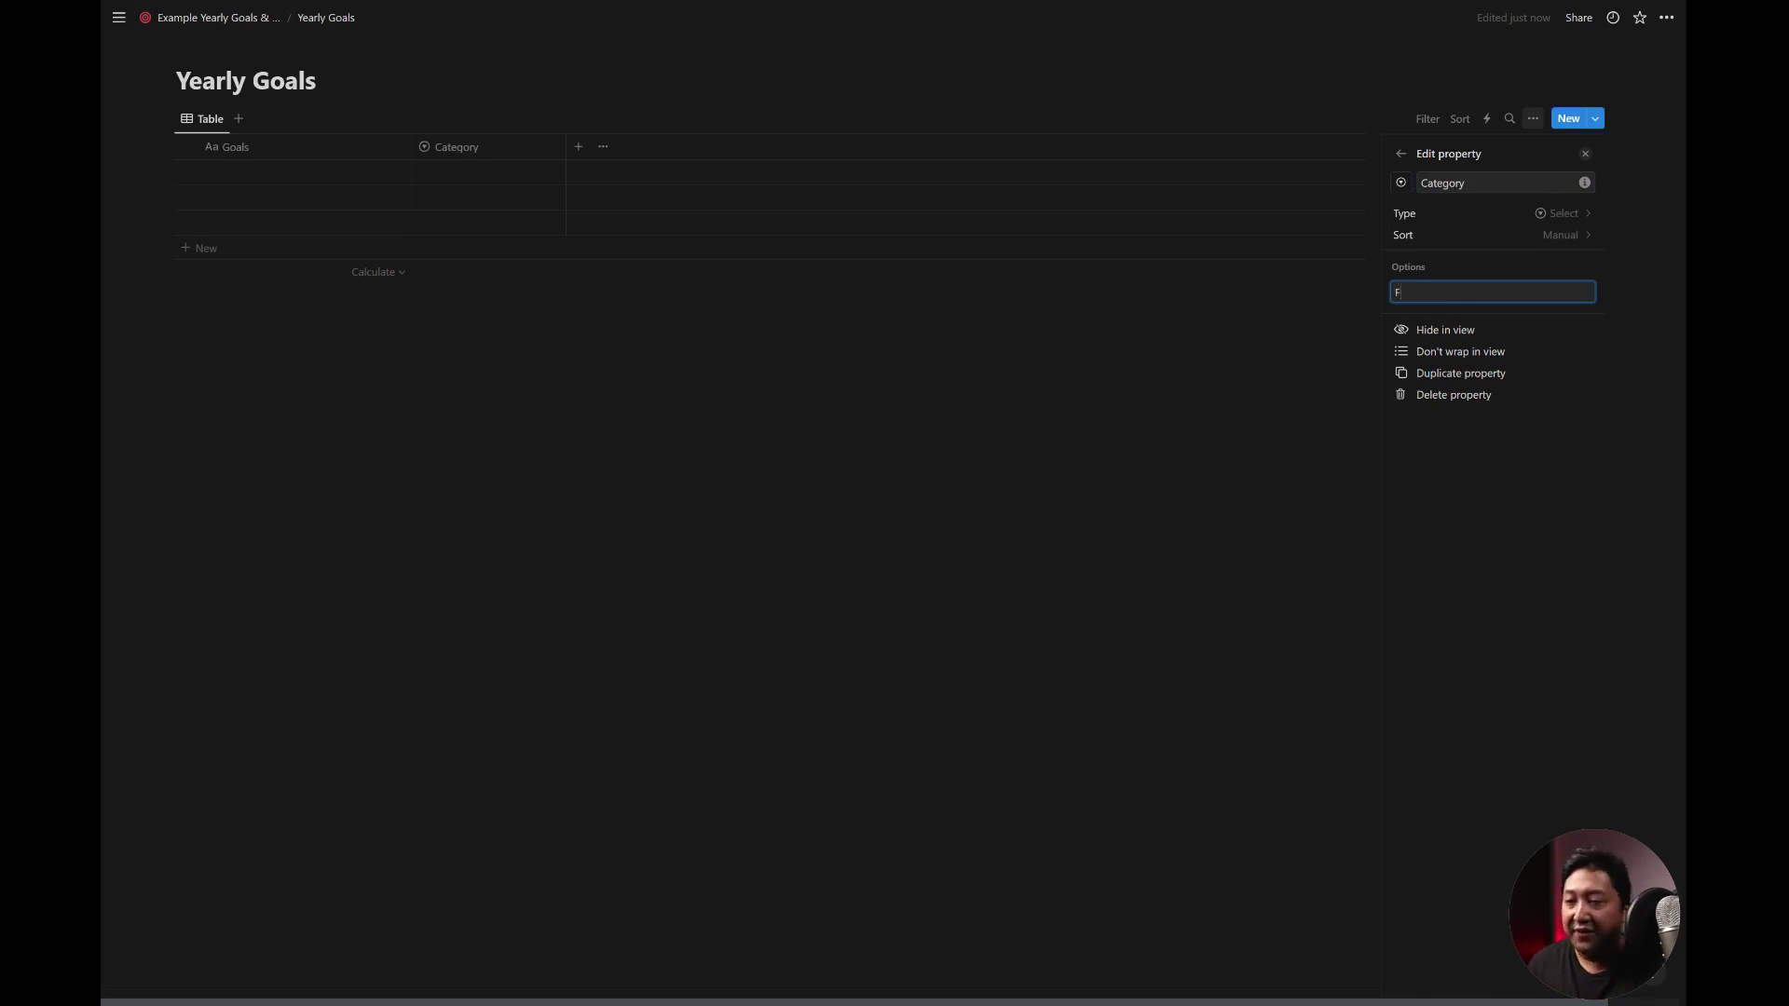
{"action": "type", "text": "inance"}
{"action": "key", "text": "Return"}
{"action": "type", "text": "Content"}
{"action": "key", "text": "Return"}
{"action": "type", "text": "Product"}
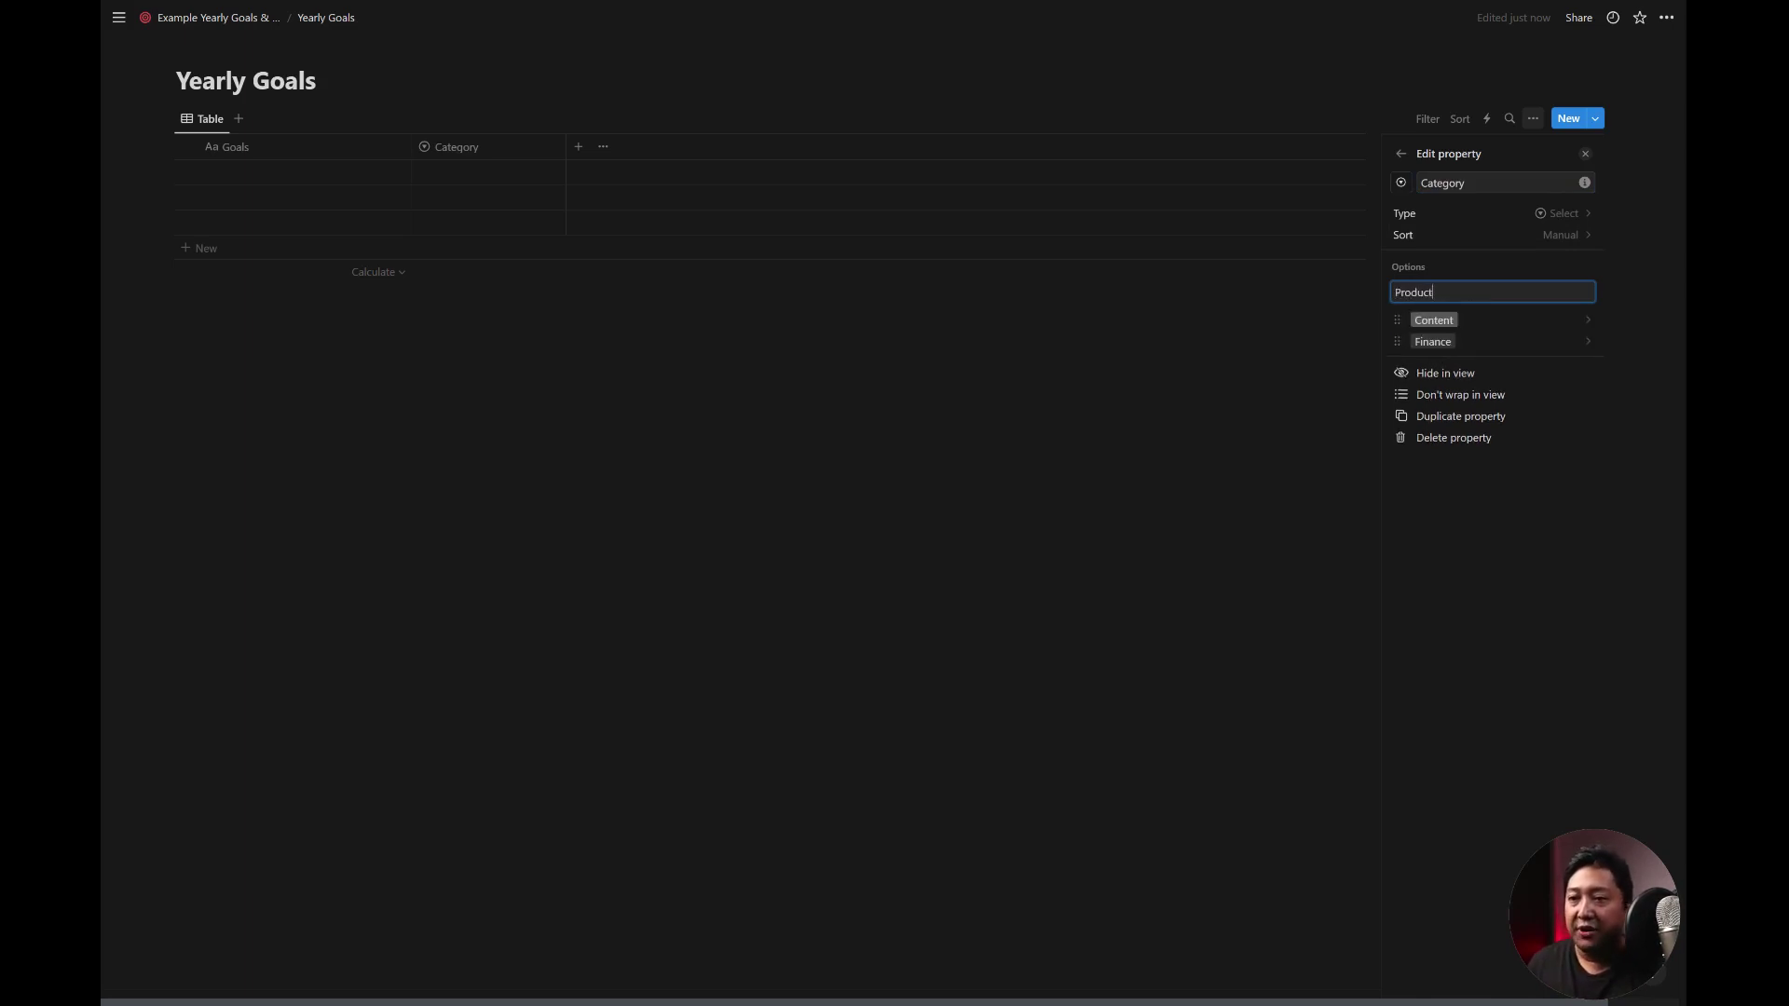
{"action": "key", "text": "Return"}
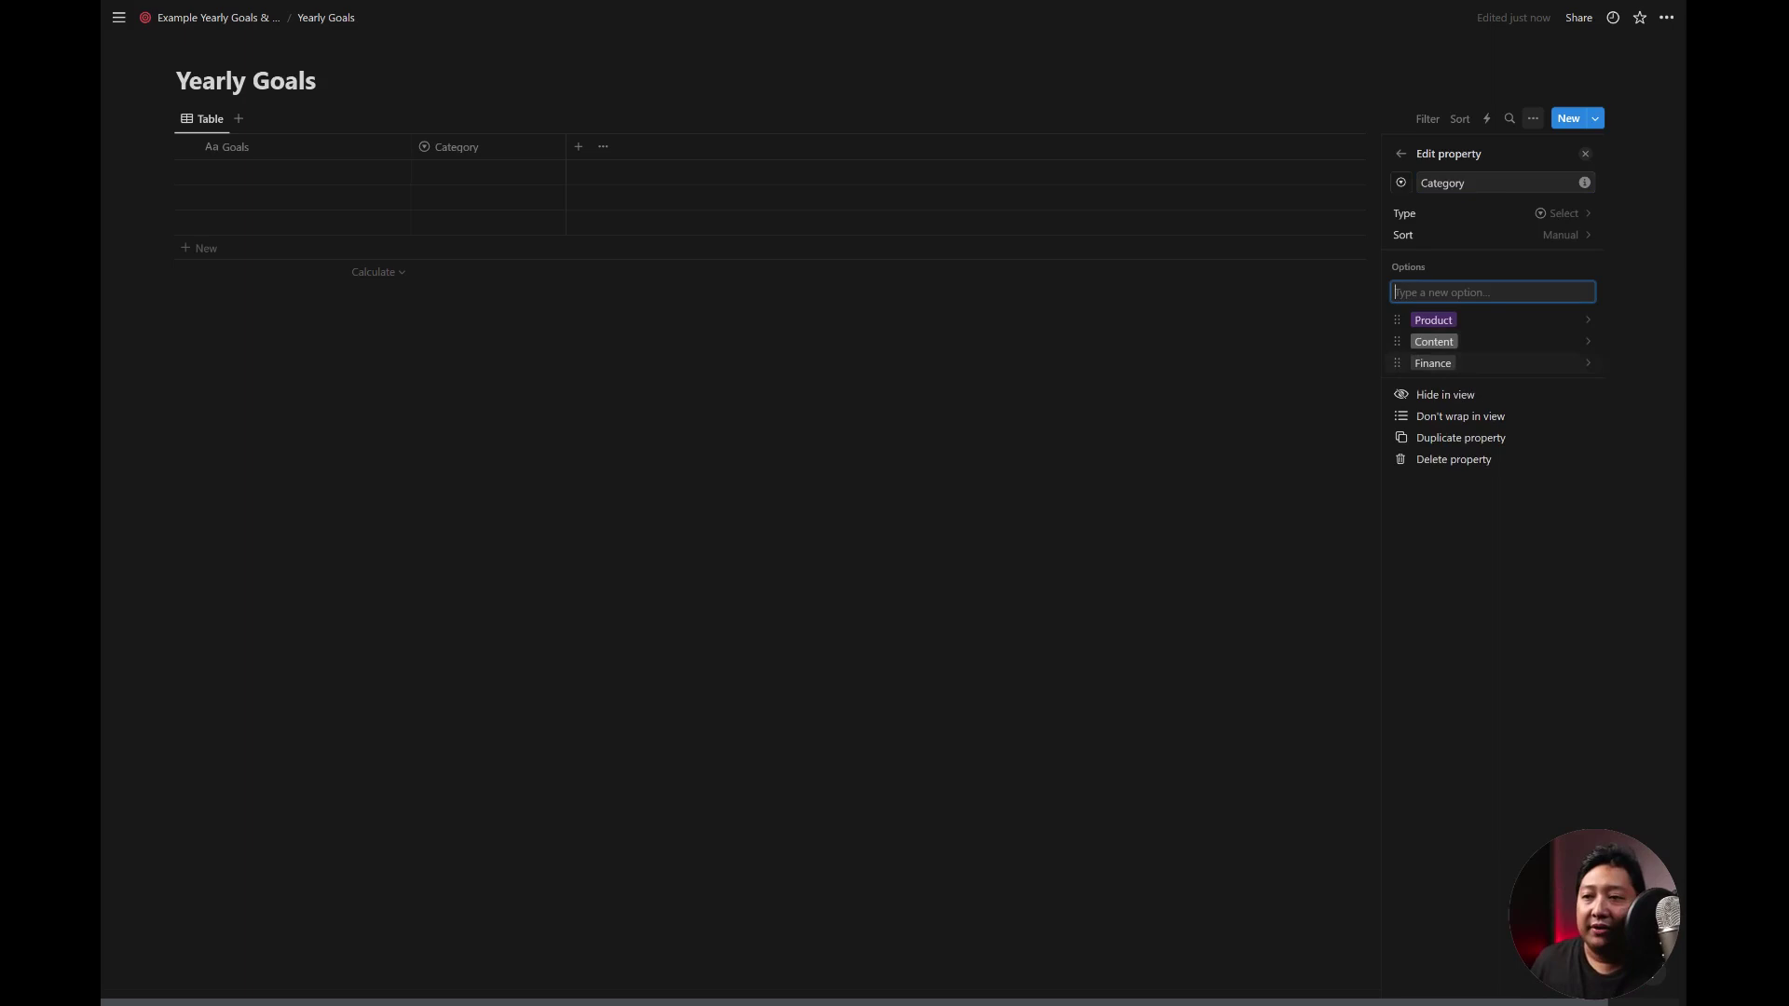
- Move Finance to the top of the options, colouring Finance green and Content red
{"action": "mouse_move", "coordinate": [1401, 362]}
{"action": "left_mouse_down"}
{"action": "mouse_move", "coordinate": [1427, 325]}
{"action": "mouse_move", "coordinate": [1553, 330]}
{"action": "left_mouse_up"}
{"action": "left_click", "coordinate": [1551, 328]}
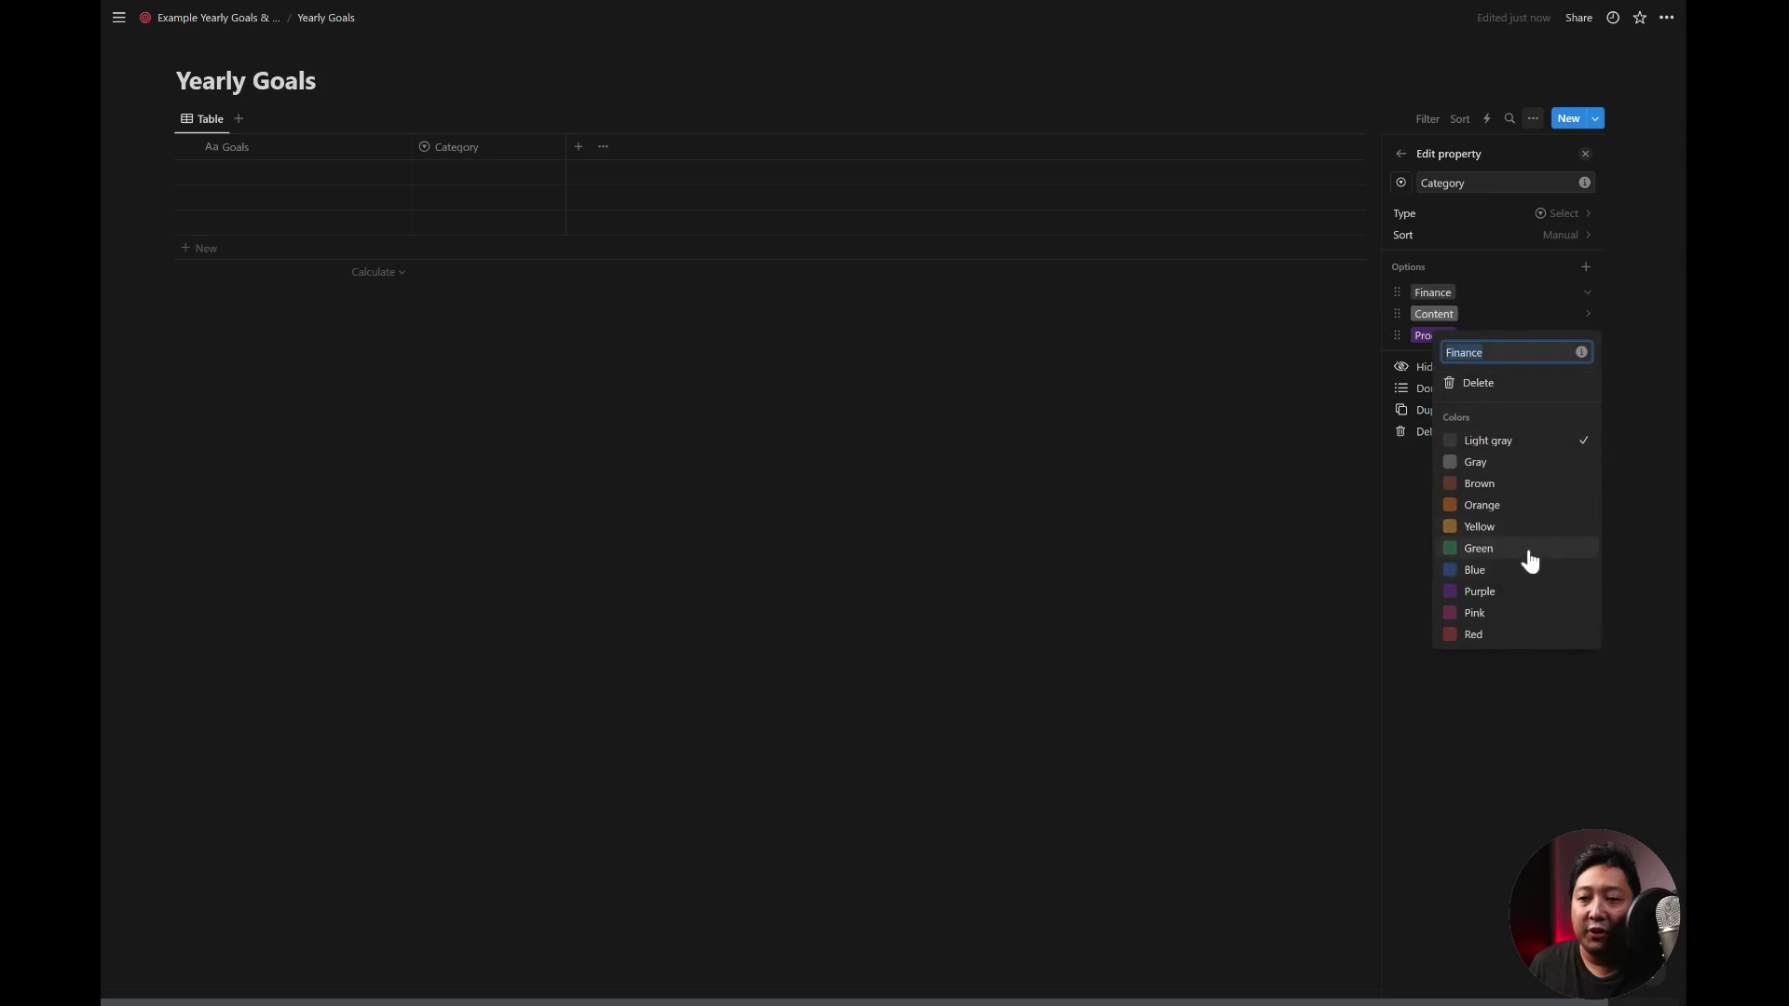
{"action": "left_click", "coordinate": [1531, 560]}
{"action": "left_click", "coordinate": [1589, 322]}
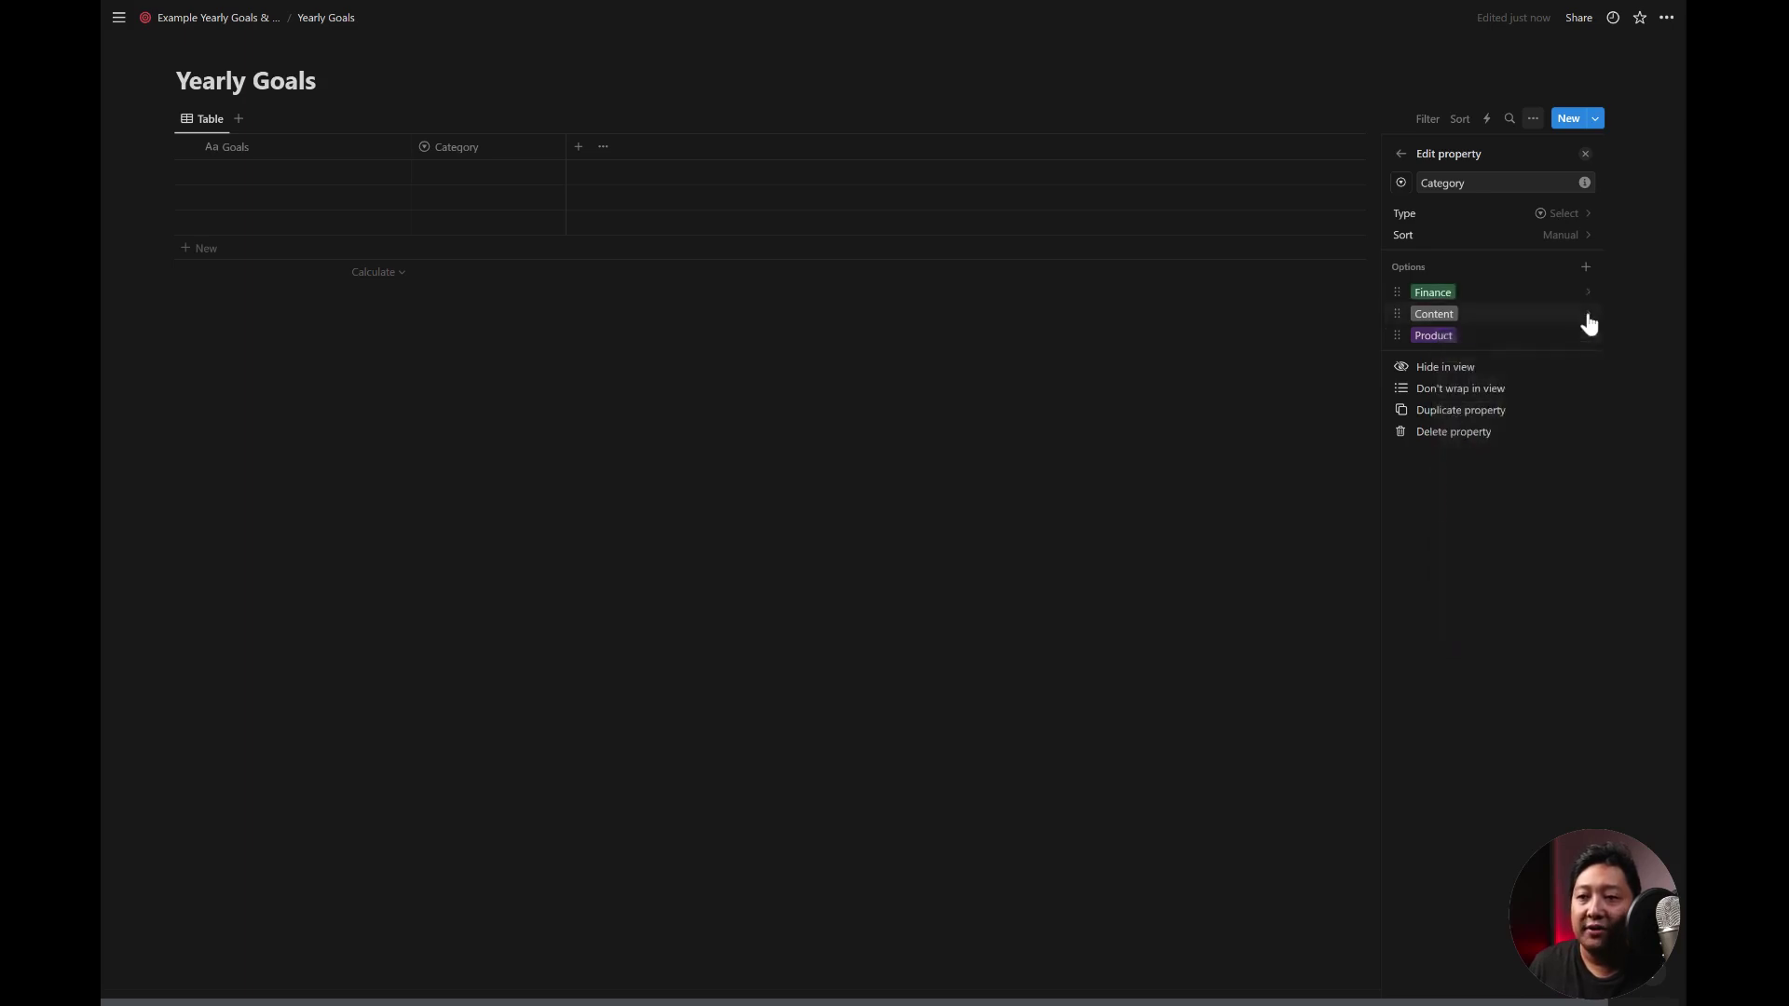
{"action": "left_click", "coordinate": [1530, 630]}
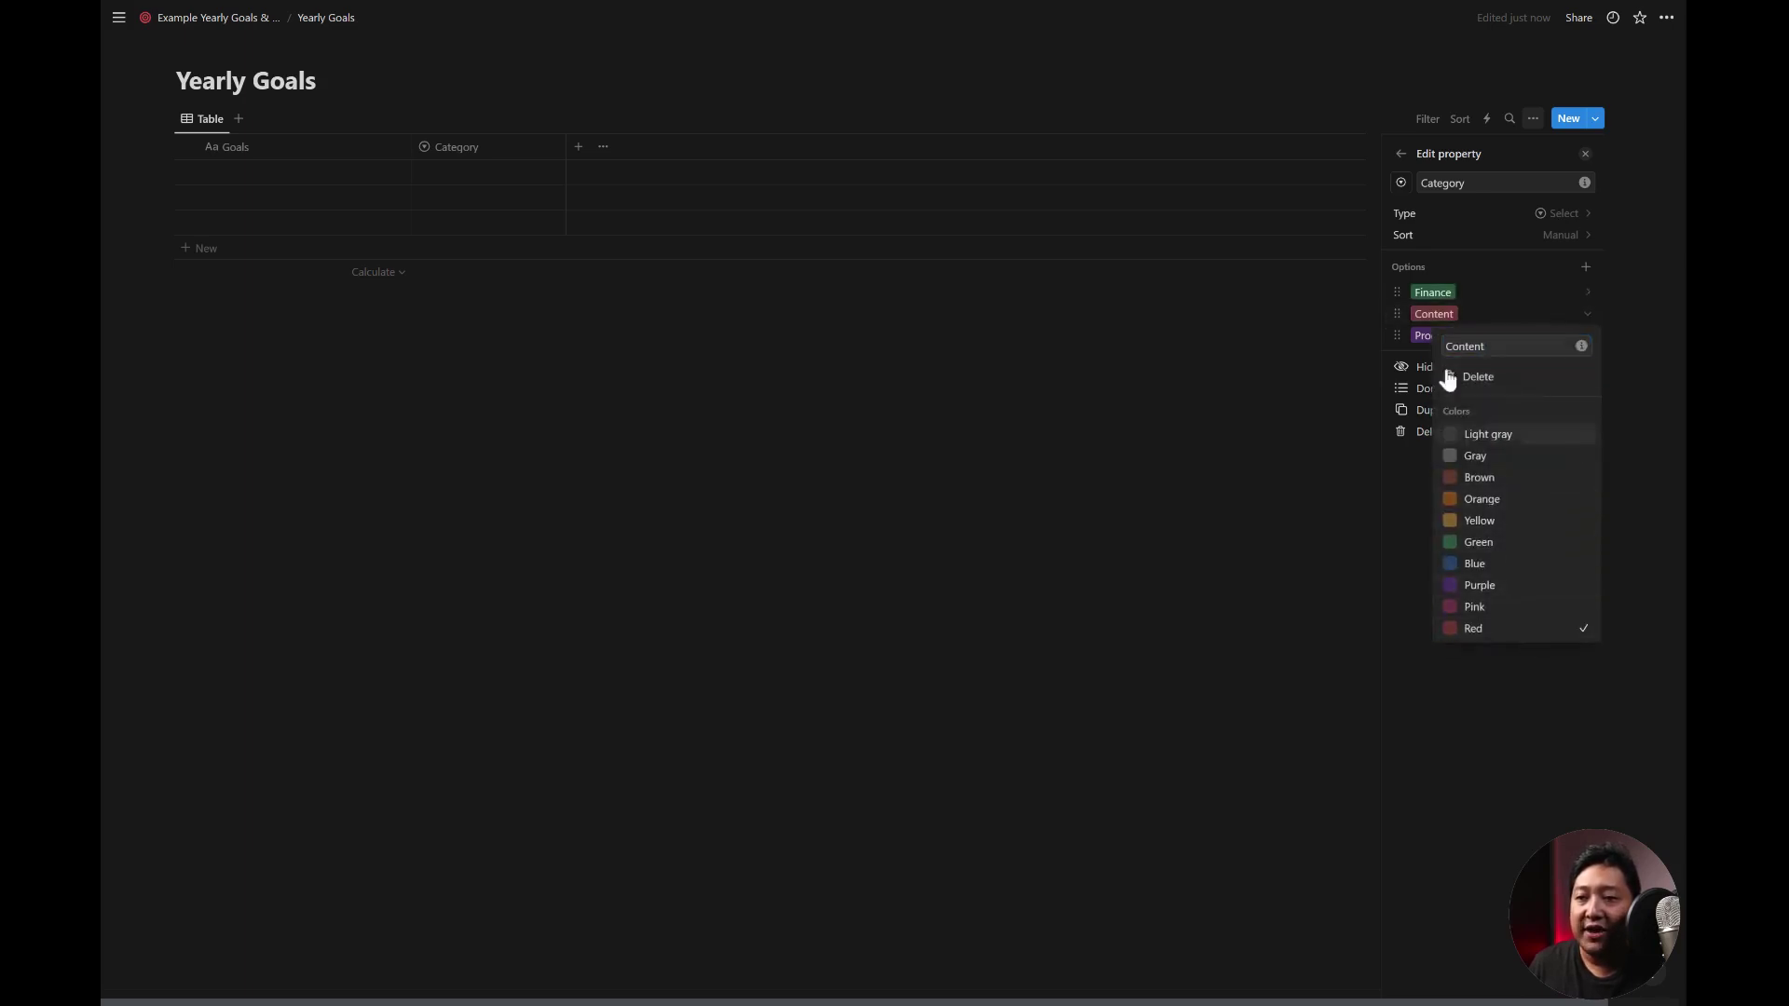
- Open the Product option's settings, then close the option menus and Category property panel
{"action": "left_click", "coordinate": [1426, 345]}
{"action": "left_click", "coordinate": [1583, 336]}
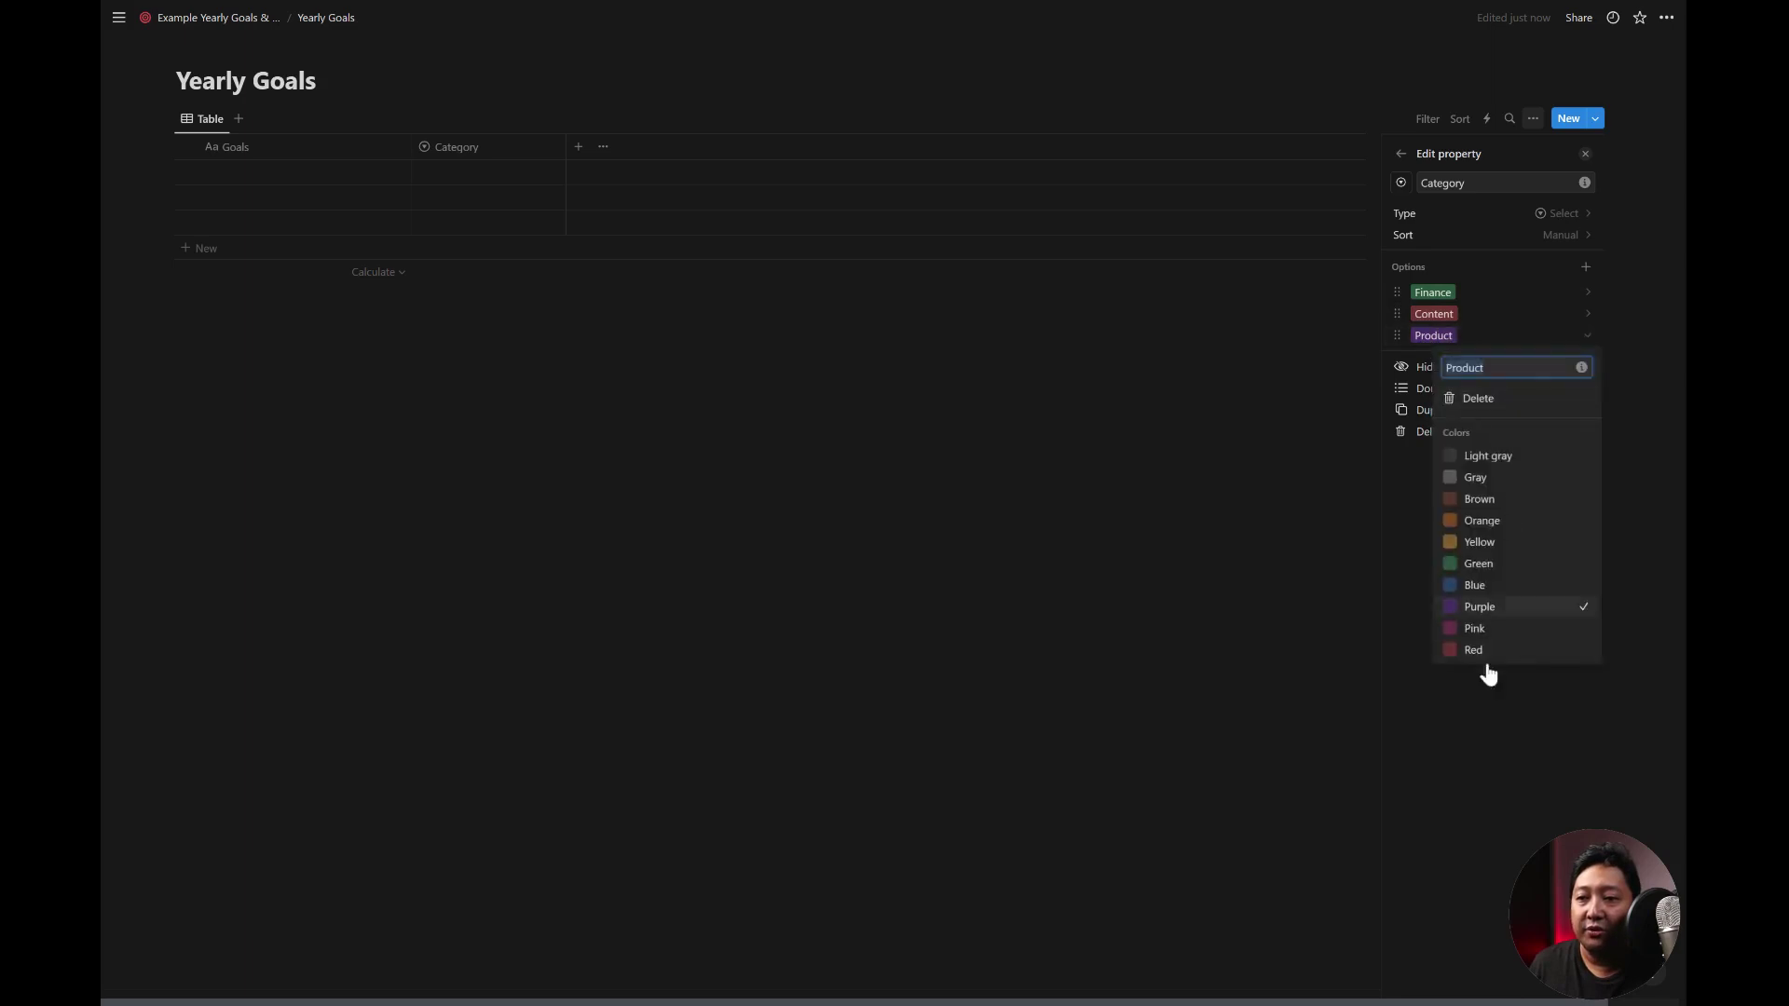
{"action": "key", "text": "Escape"}
{"action": "left_click", "coordinate": [1401, 154]}
{"action": "left_click", "coordinate": [1585, 154]}
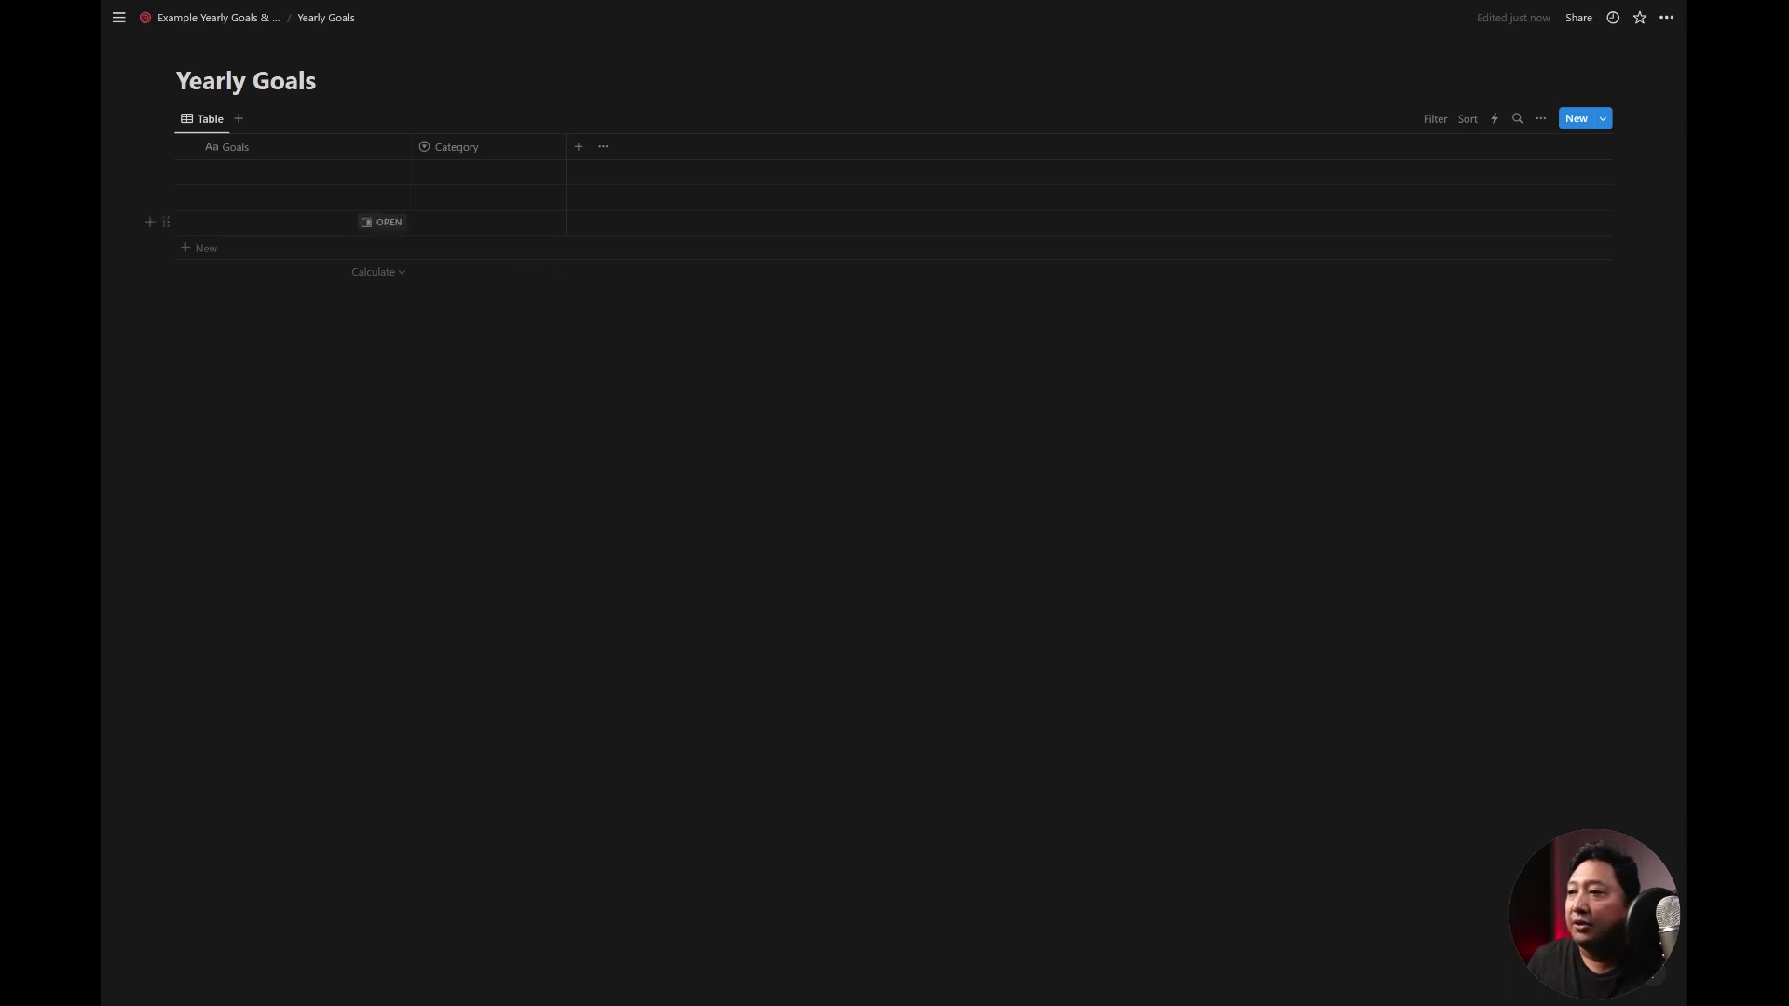
- Add two Number columns named Target and Progress beside Category
{"action": "left_click", "coordinate": [580, 146]}
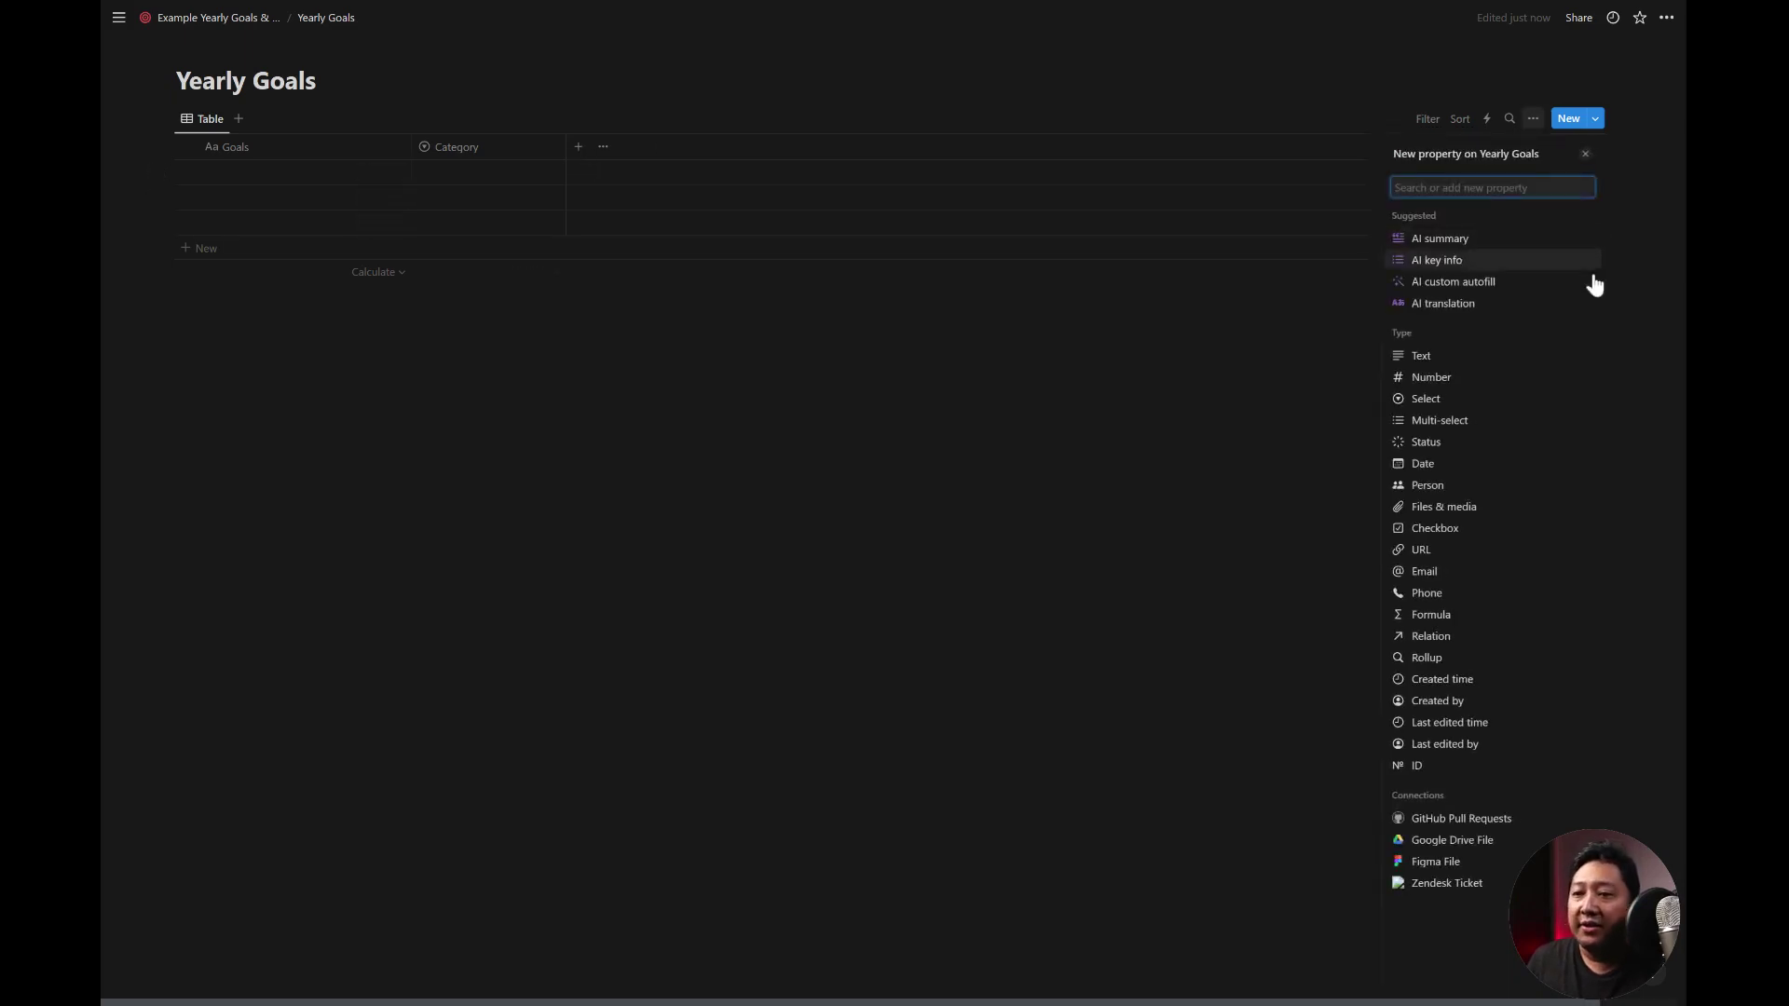
{"action": "left_click", "coordinate": [1467, 387]}
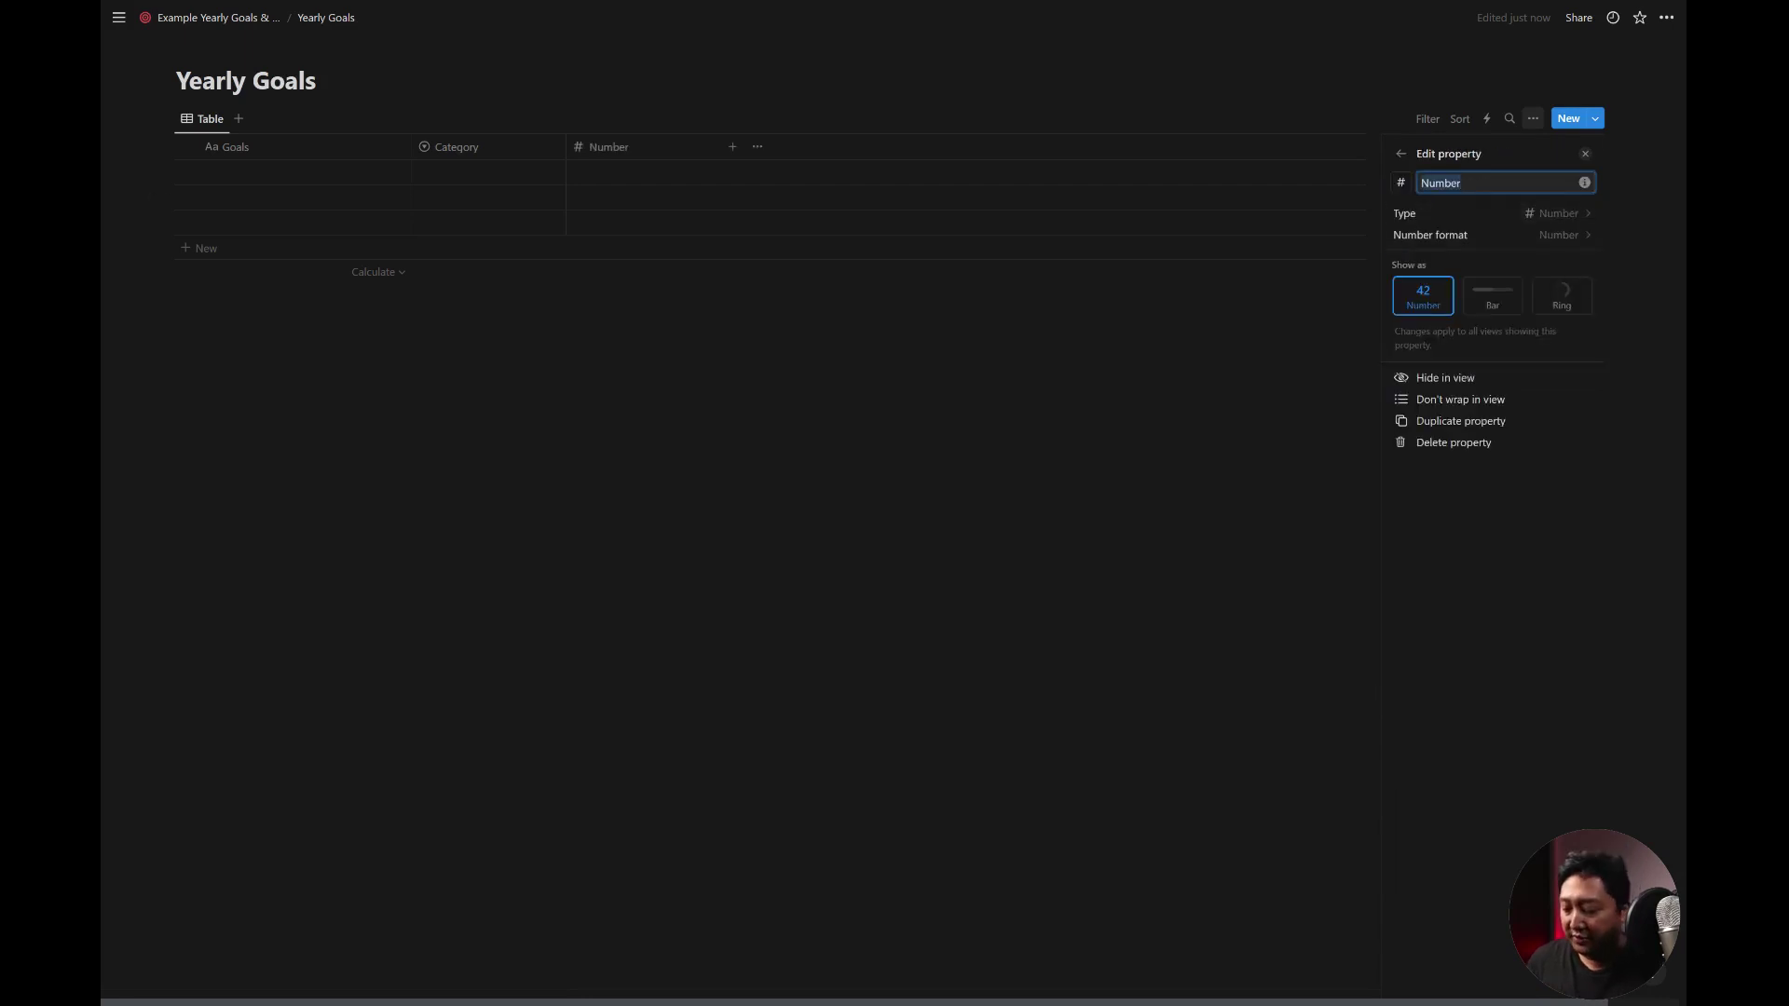
{"action": "type", "text": "Target"}
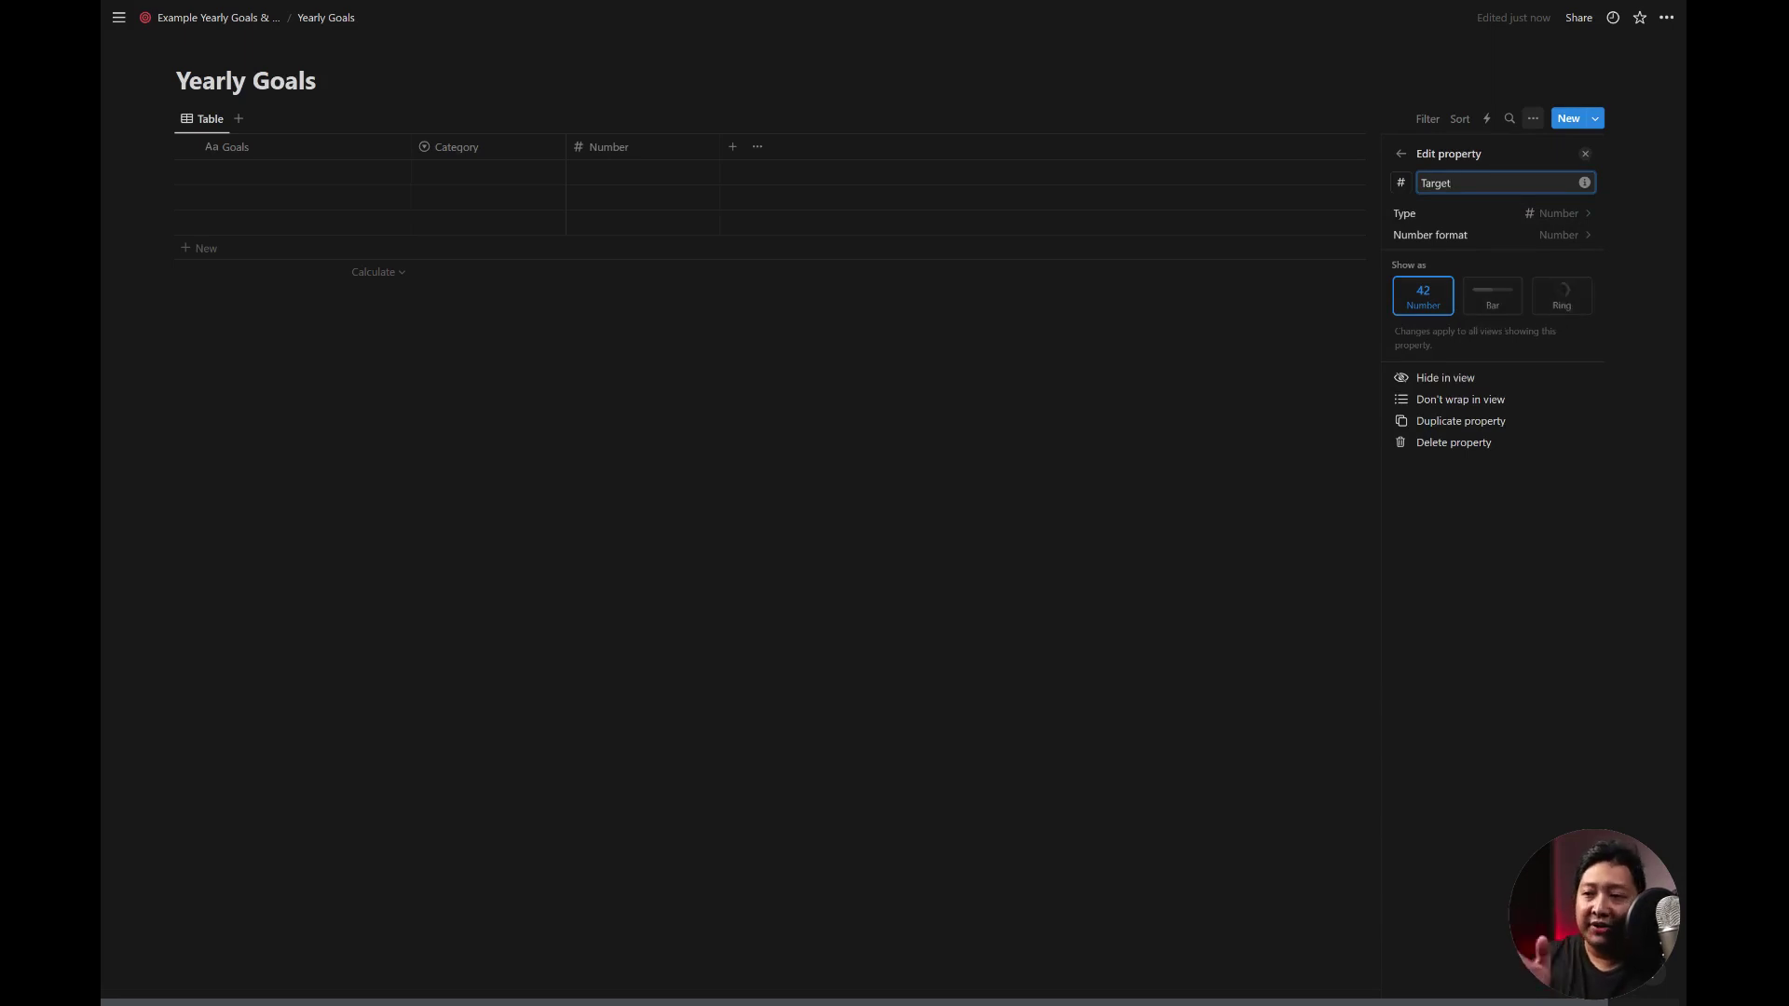
{"action": "key", "text": "Escape"}
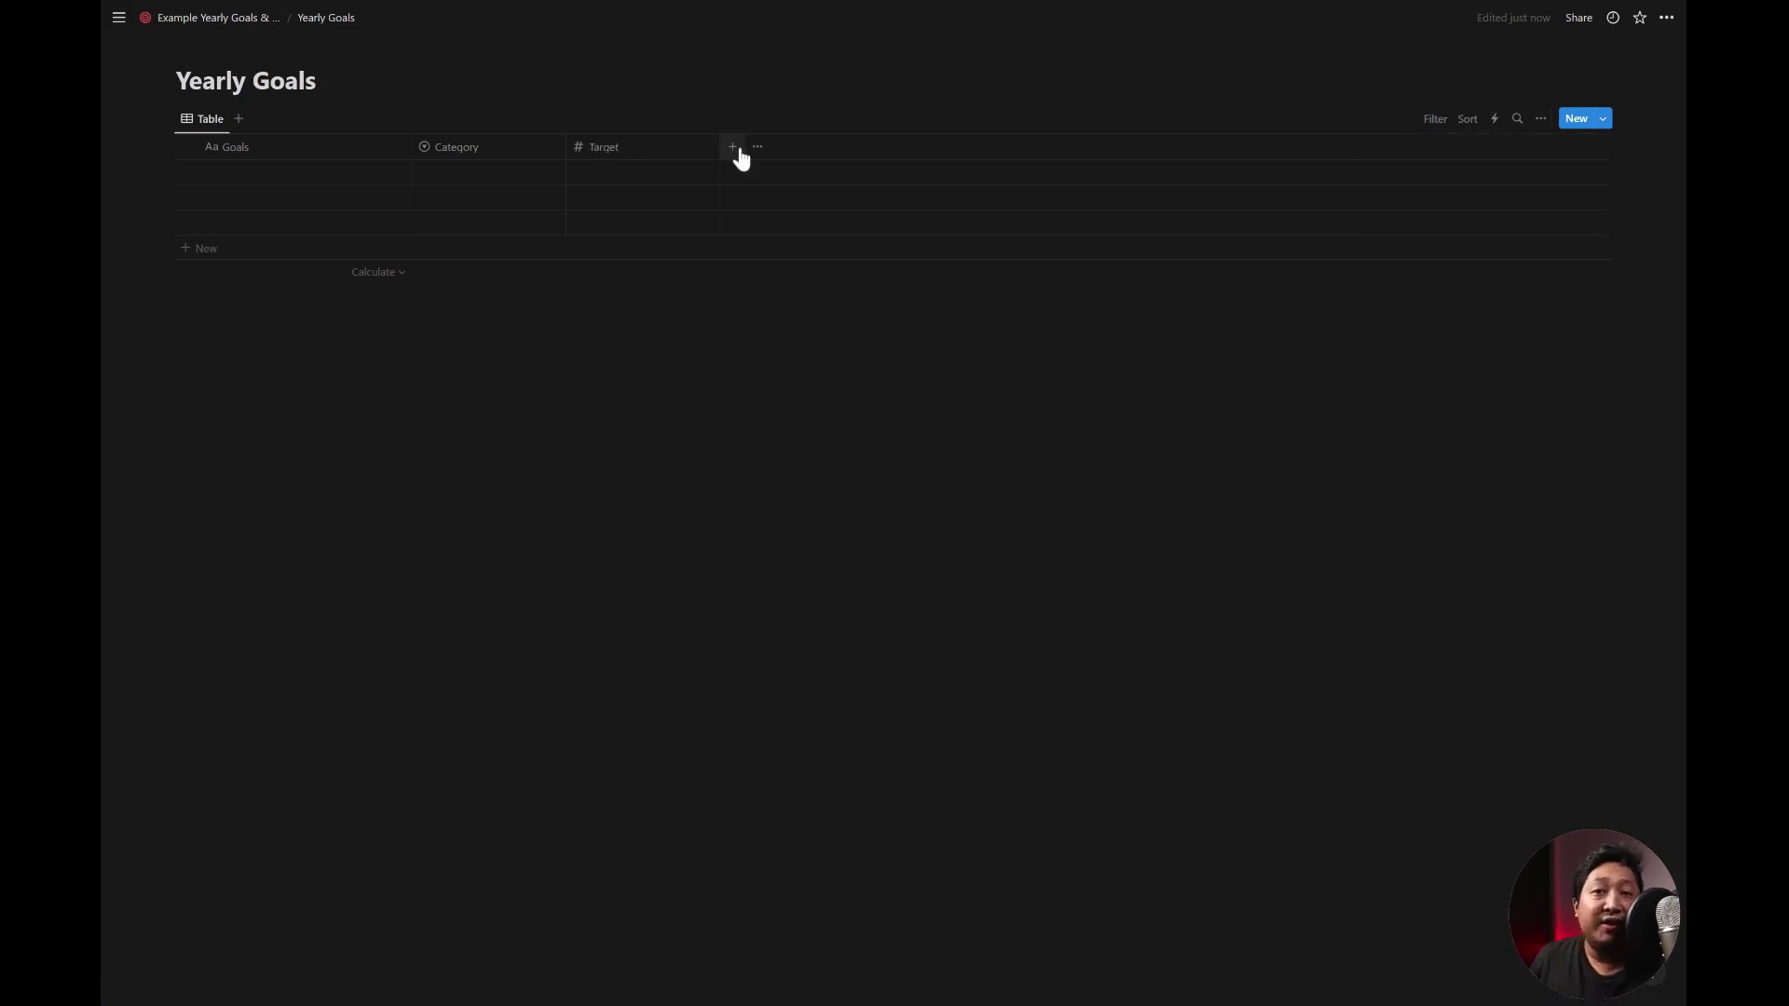
{"action": "left_click", "coordinate": [738, 148]}
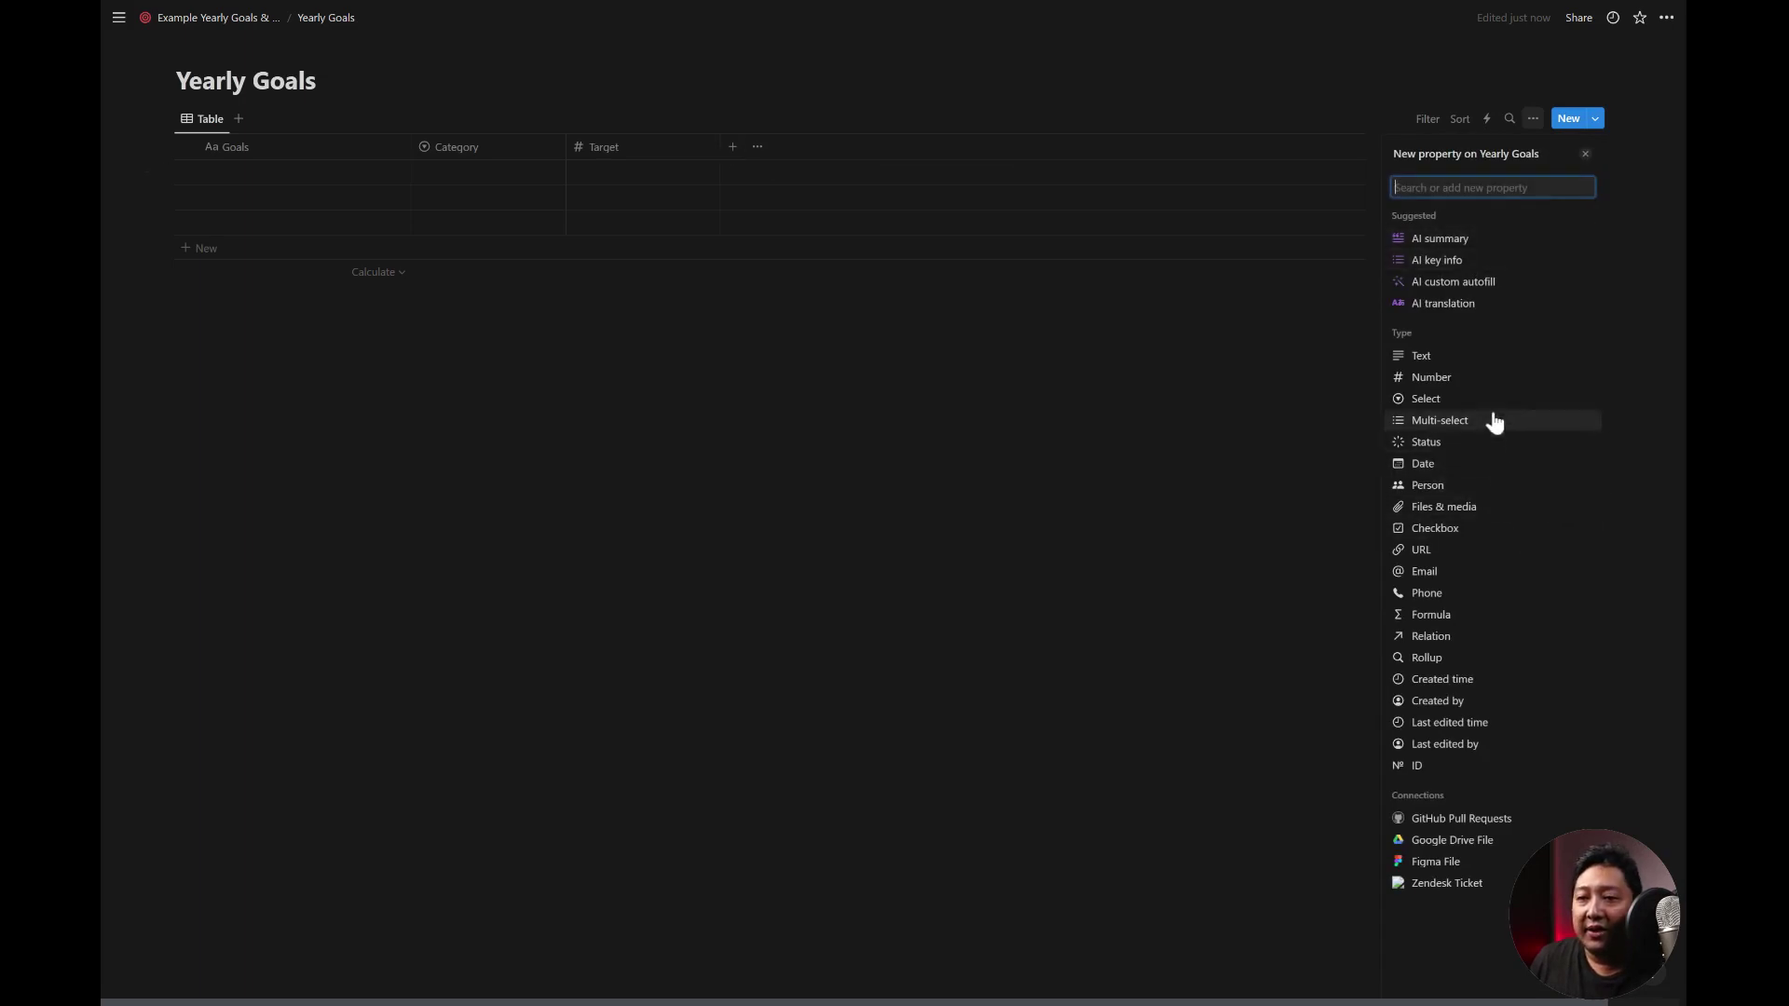
{"action": "left_click", "coordinate": [1484, 380]}
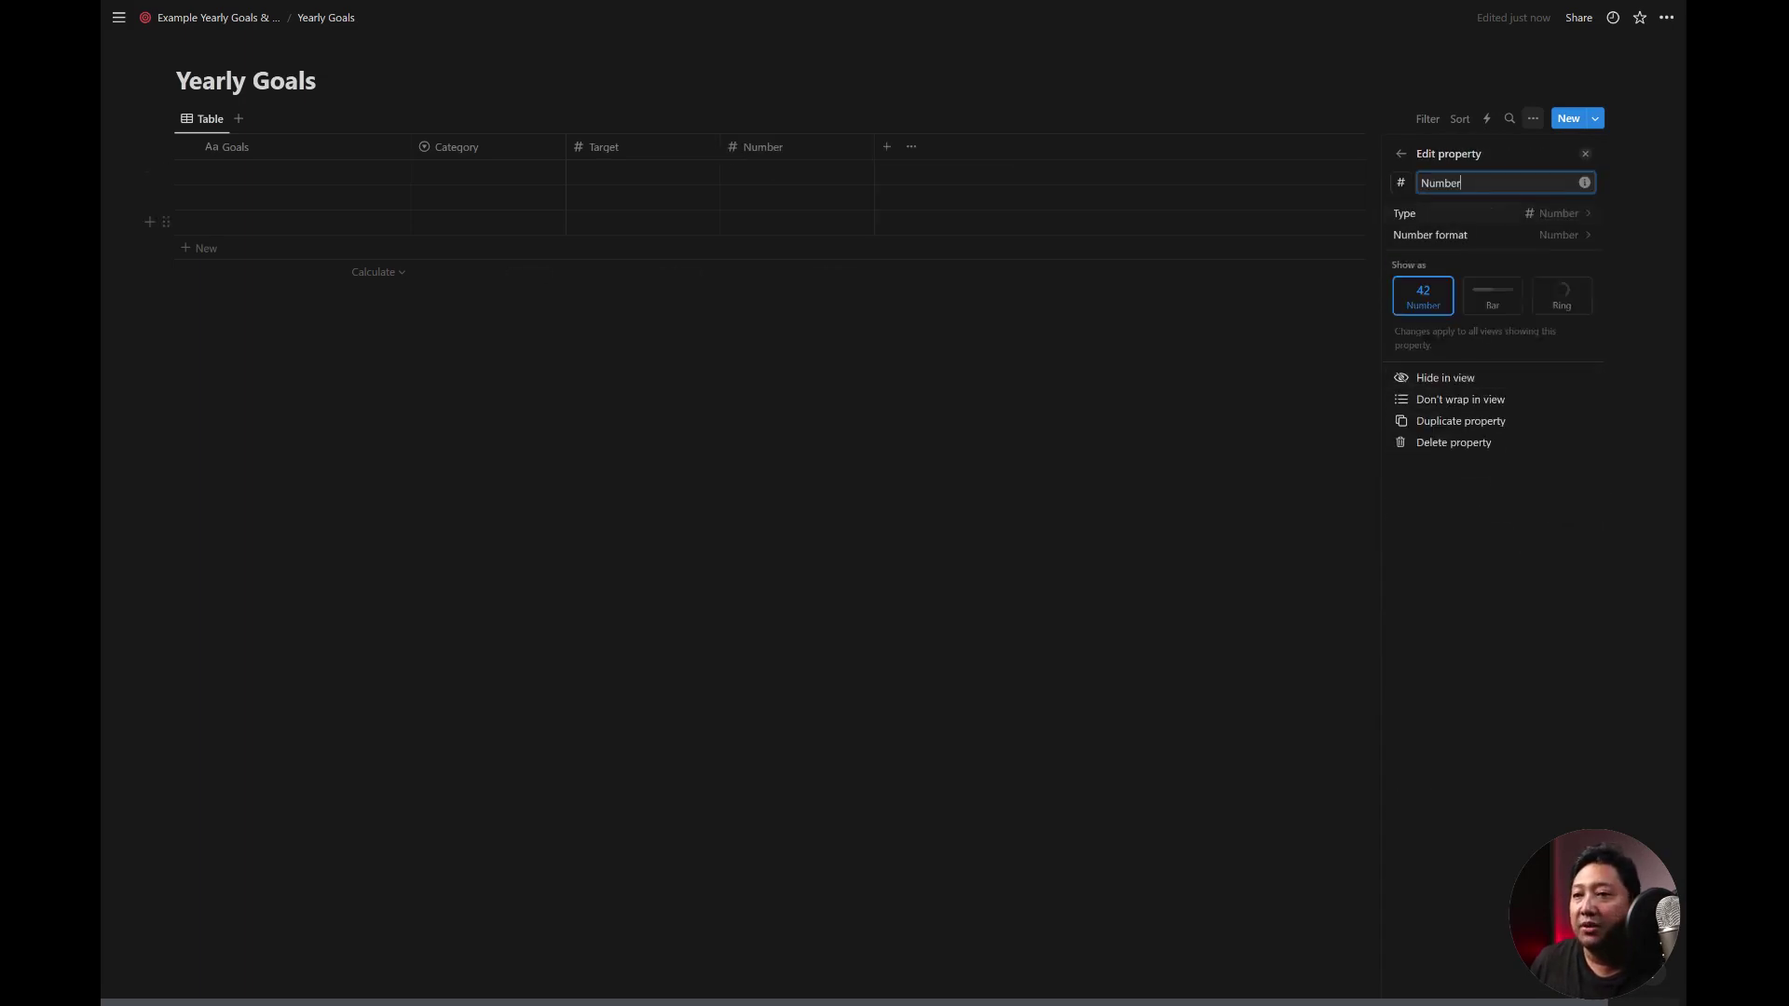
{"action": "type", "text": "p"}
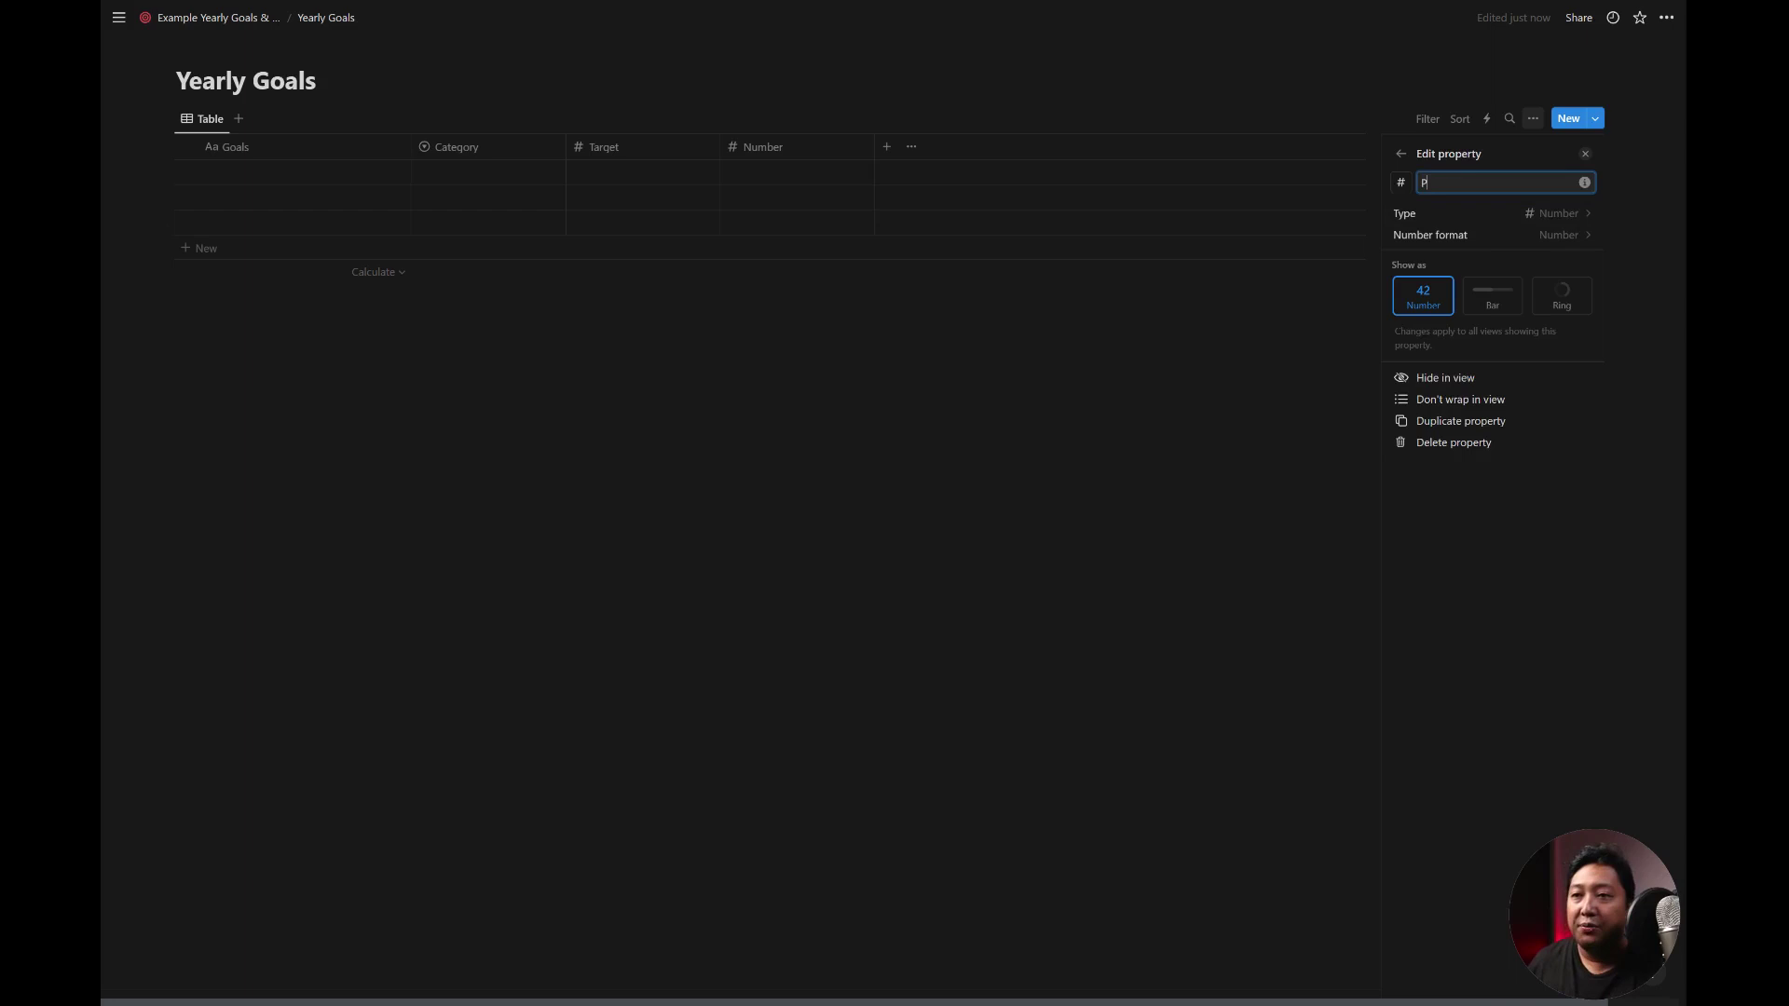
{"action": "type", "text": "rogress"}
{"action": "key", "text": "Escape"}
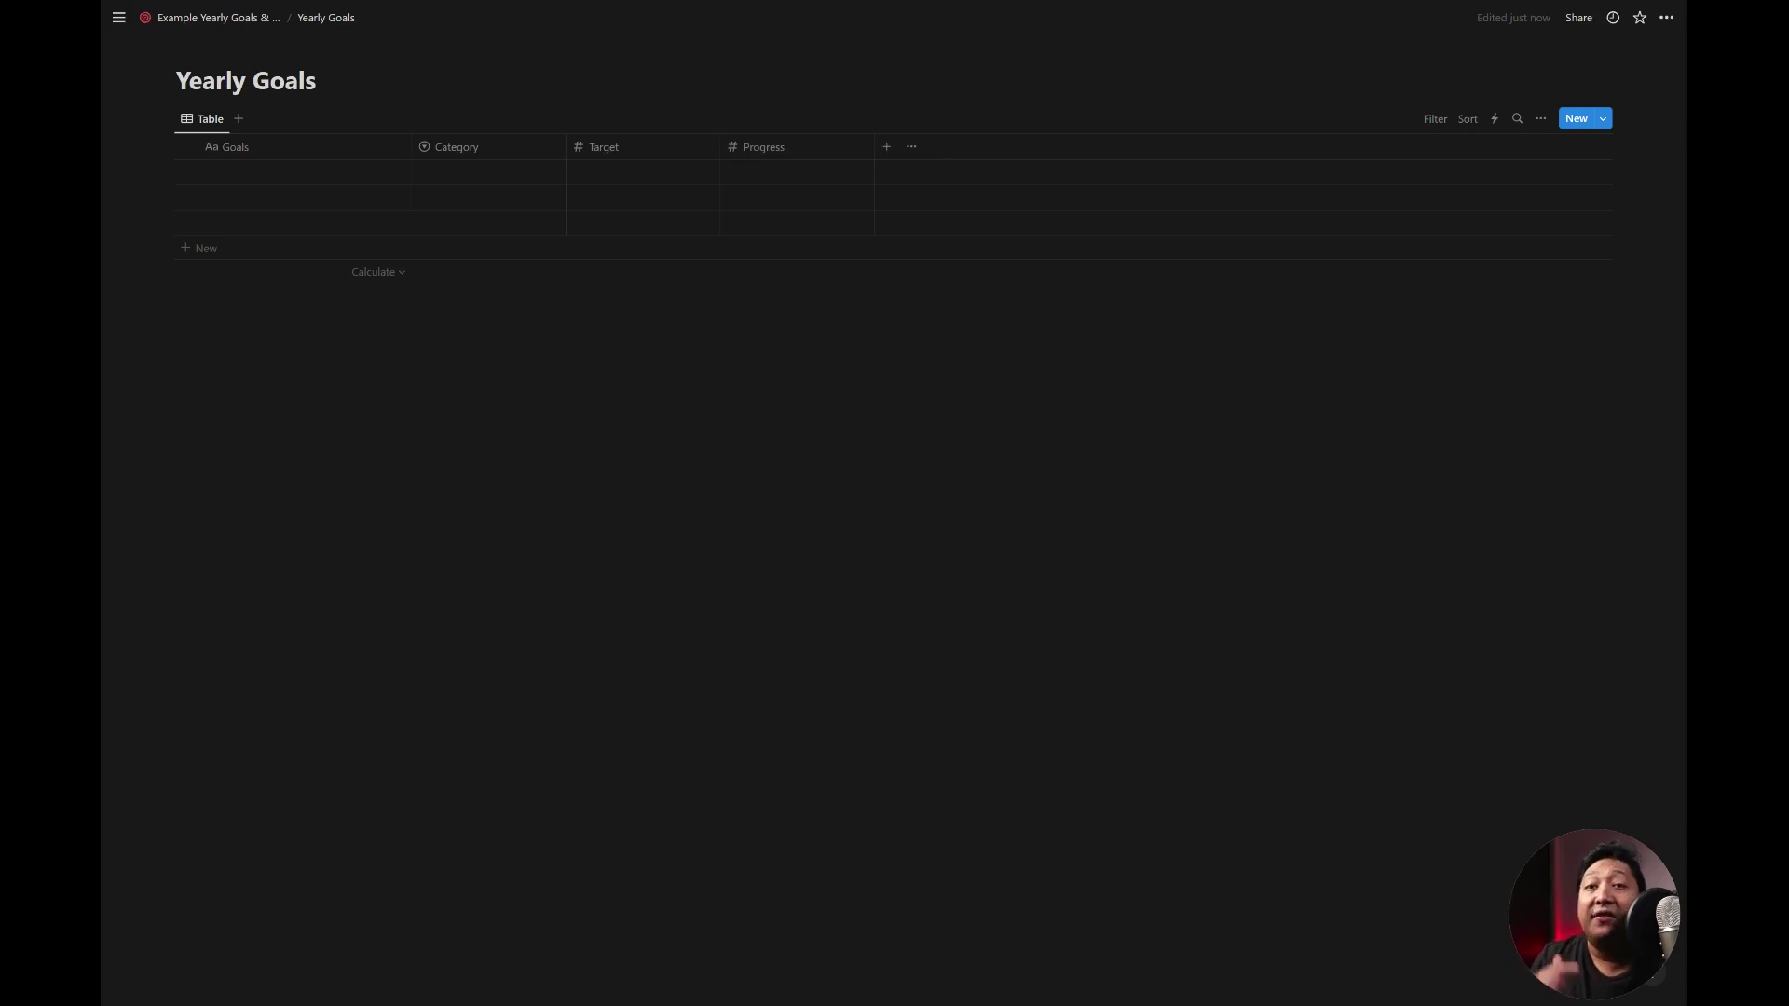
- Add a Formula column named Progress Bar with the formula progress/Target
{"action": "left_click", "coordinate": [887, 149]}
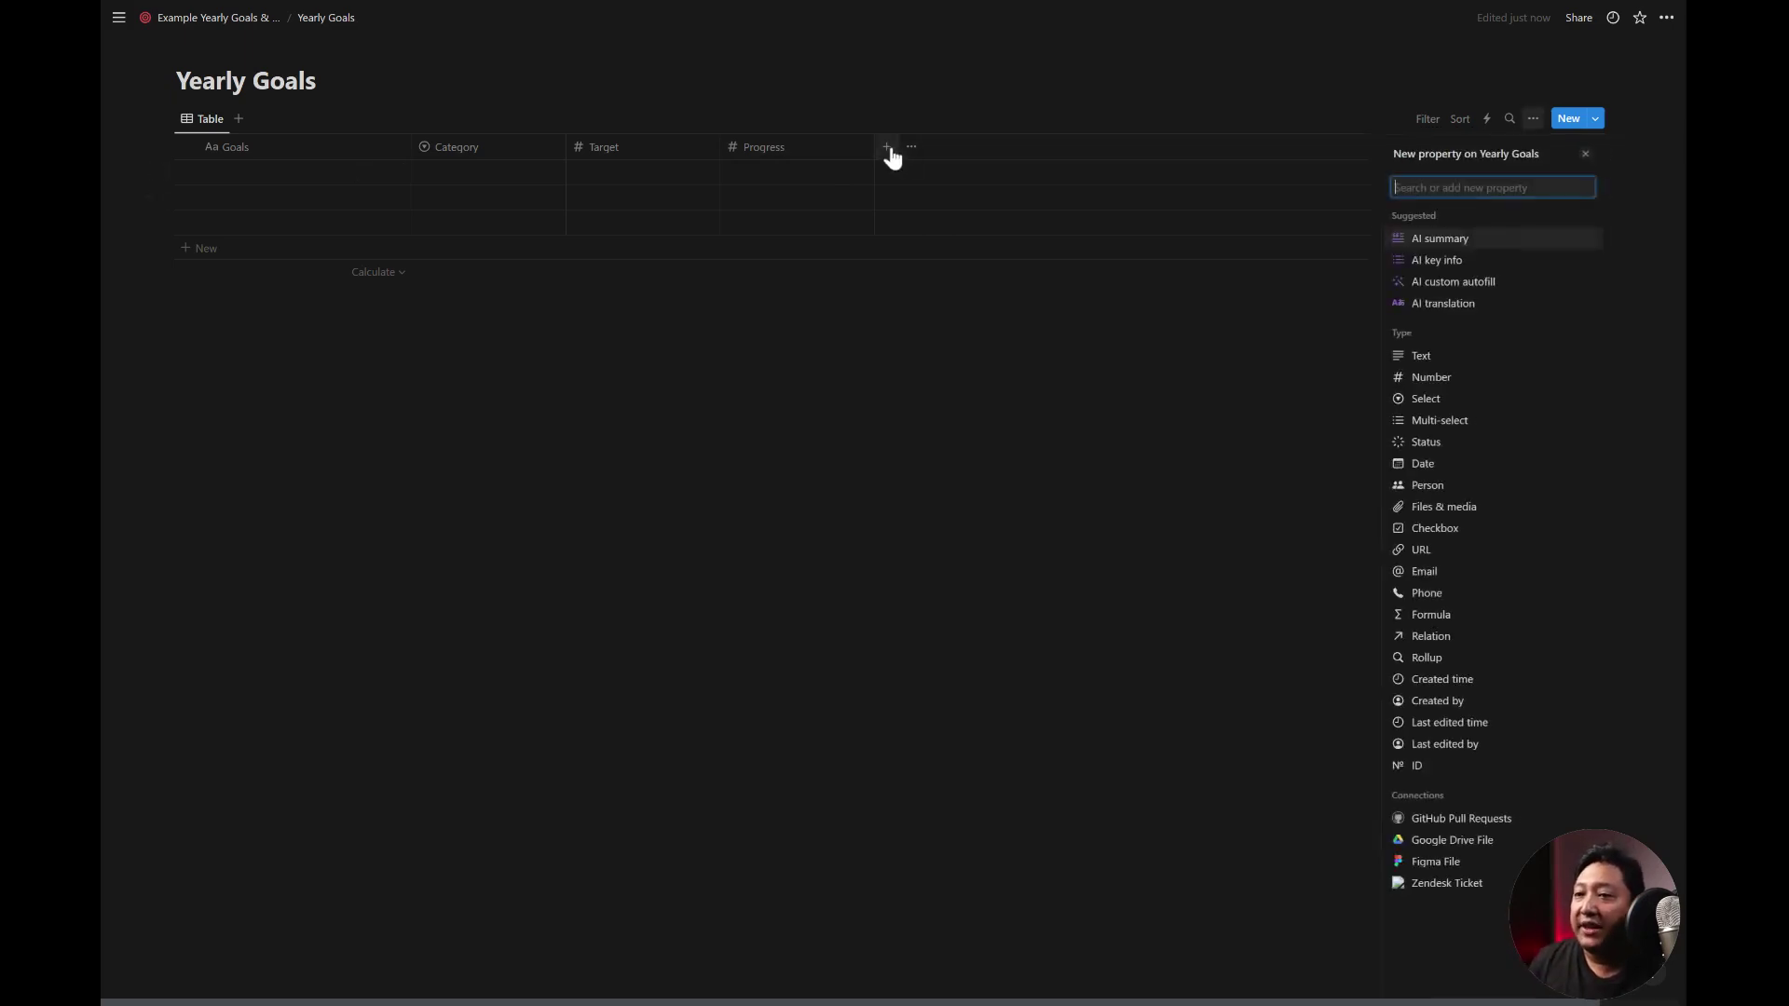
{"action": "left_click", "coordinate": [1500, 626]}
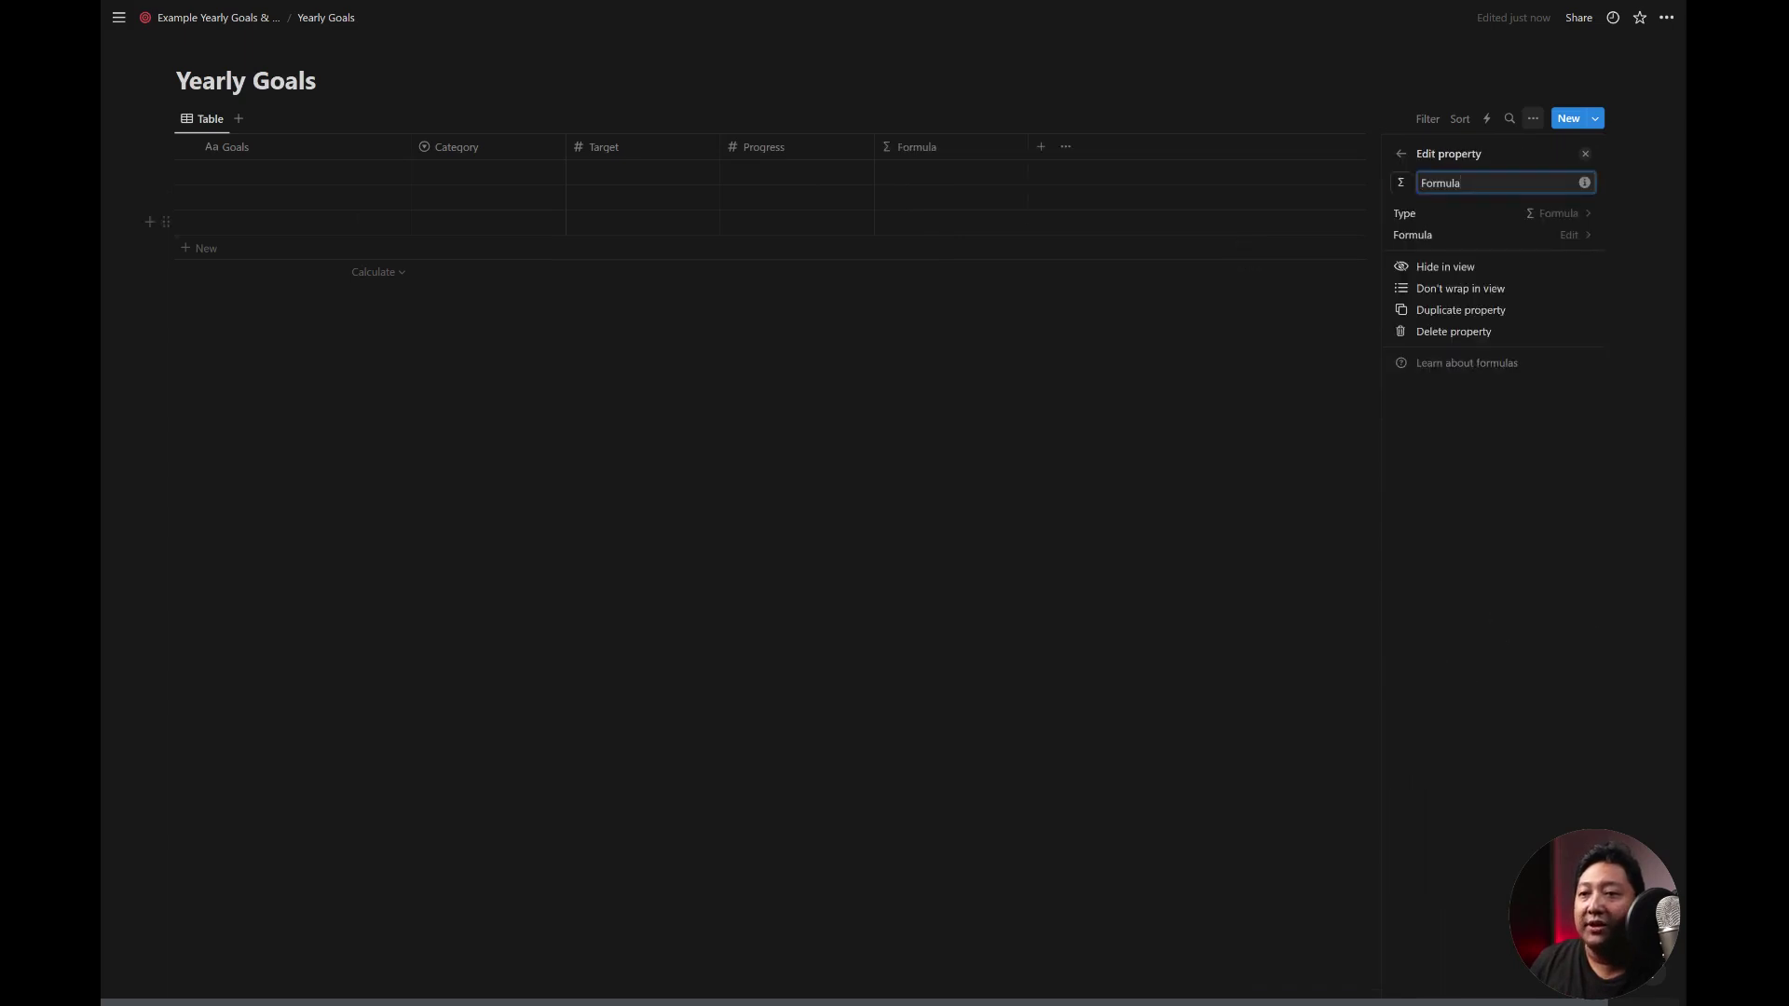
{"action": "type", "text": "Progres"}
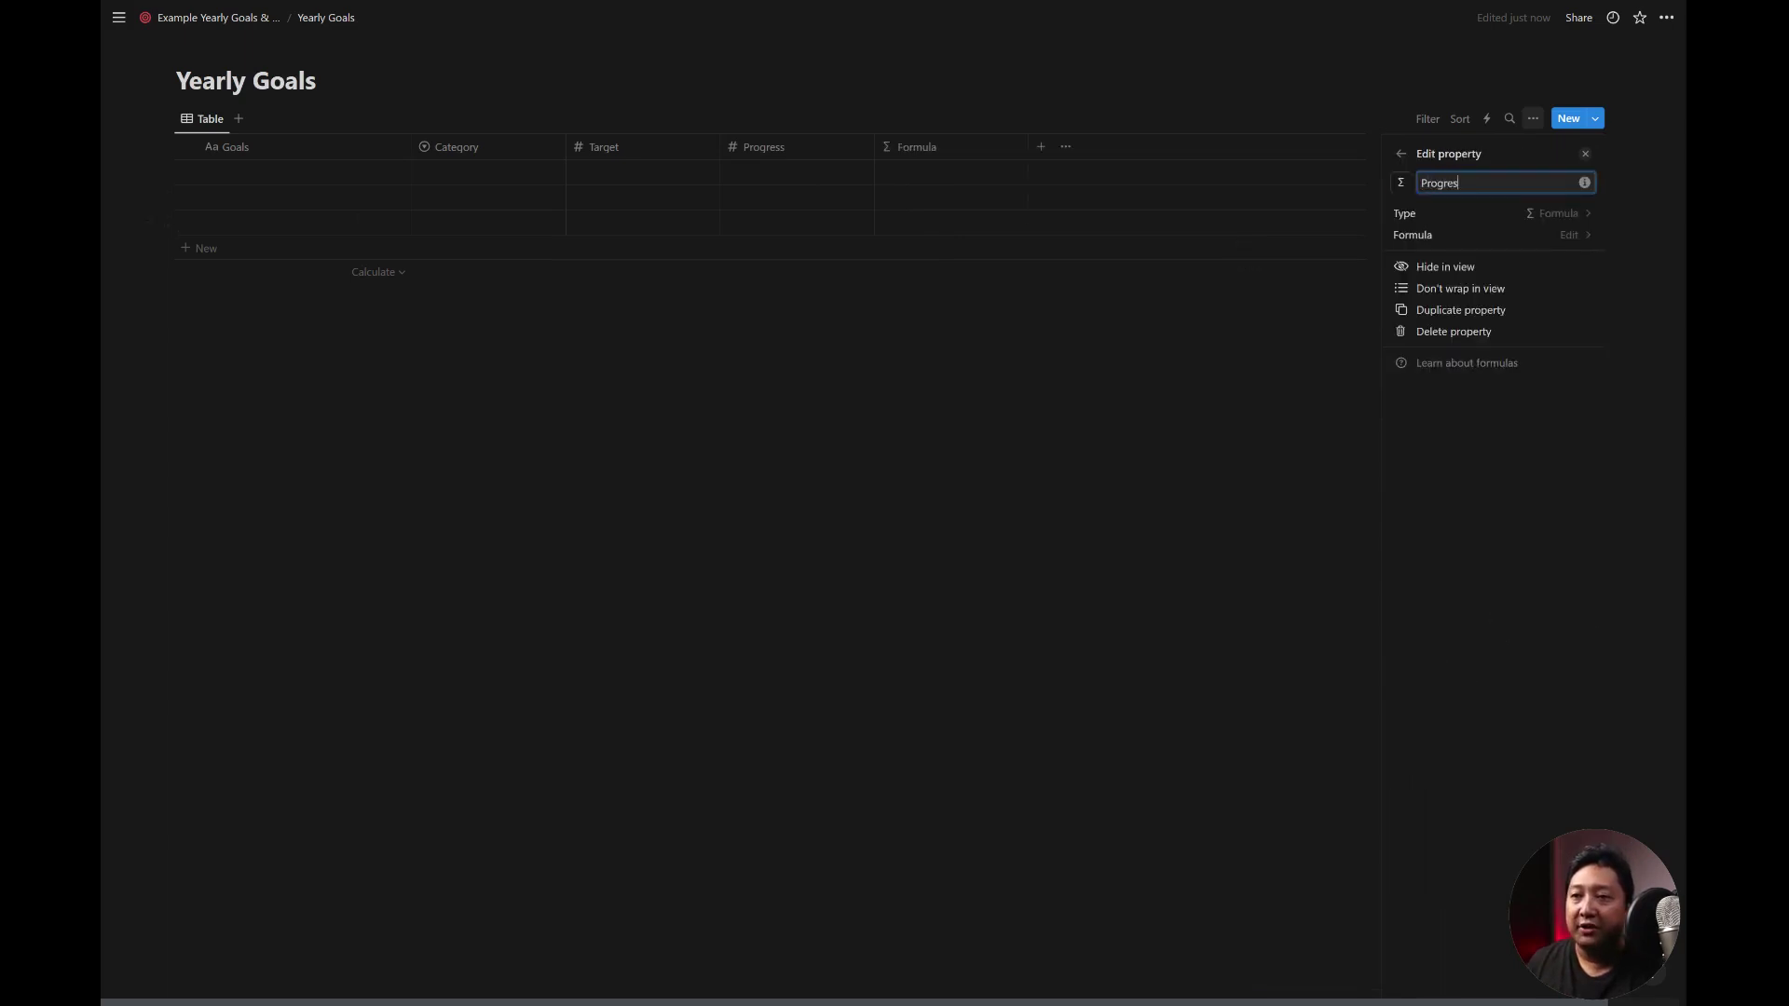
{"action": "type", "text": "s Bar"}
{"action": "left_click", "coordinate": [1524, 236]}
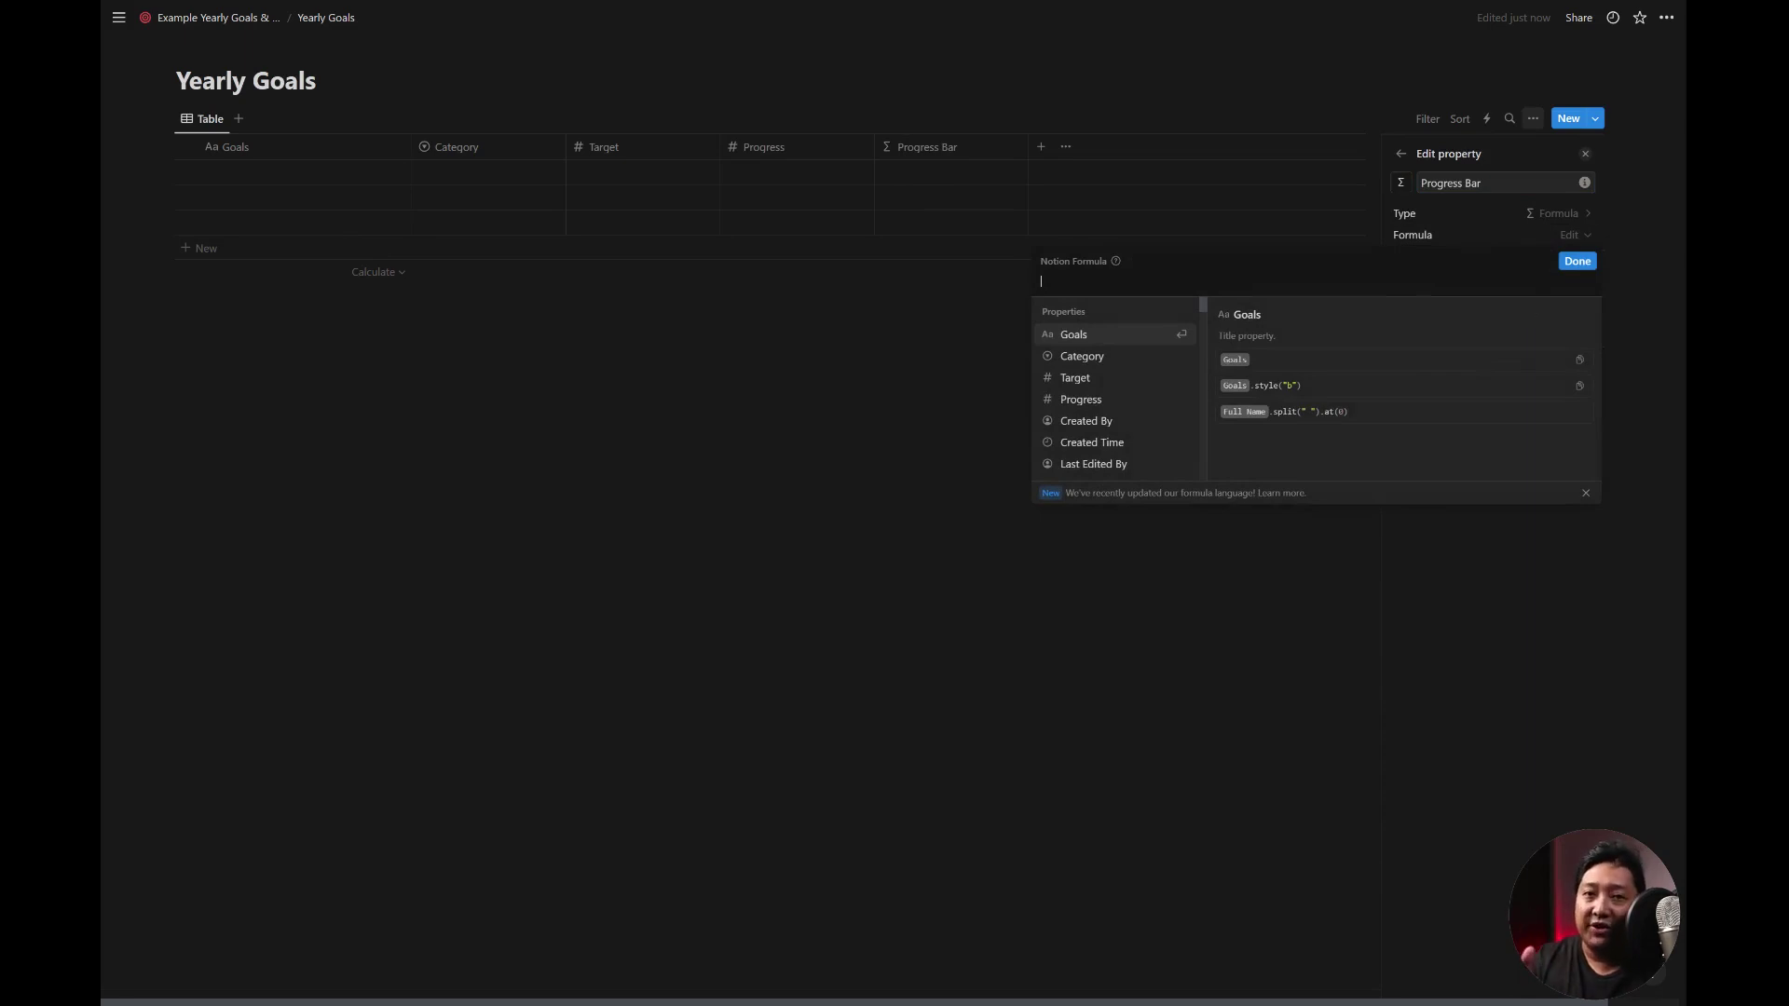
{"action": "type", "text": "progres"}
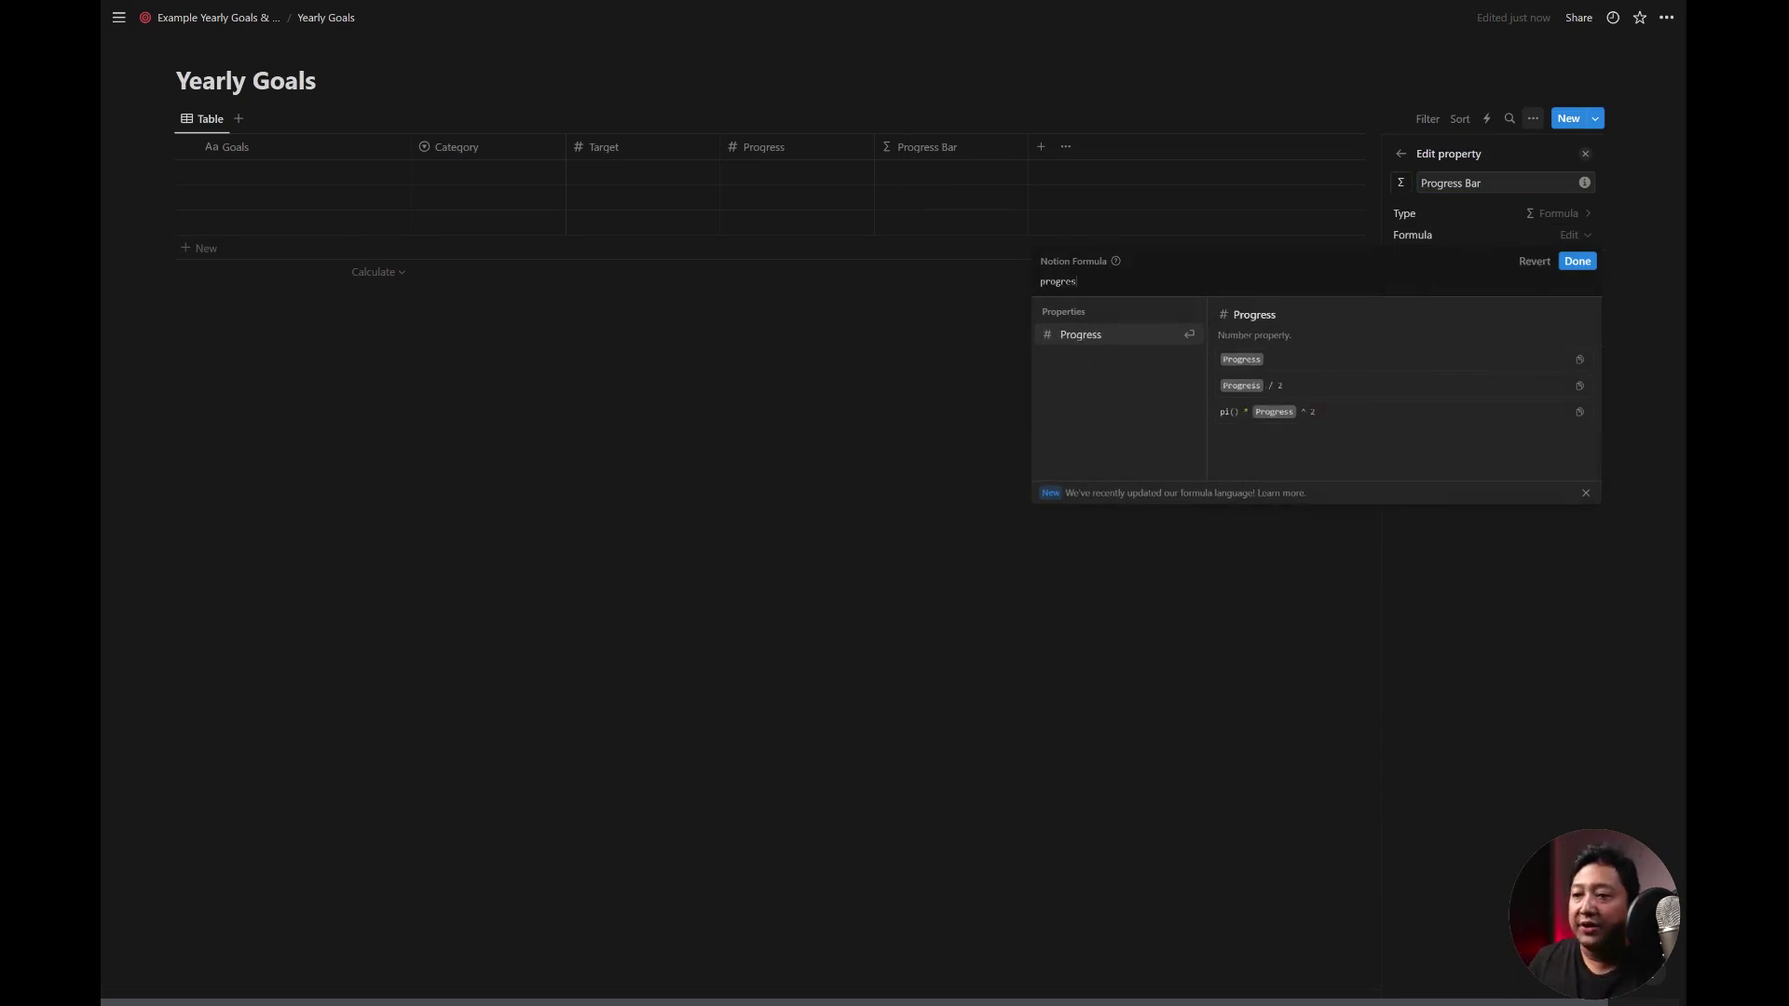
{"action": "type", "text": "s/"}
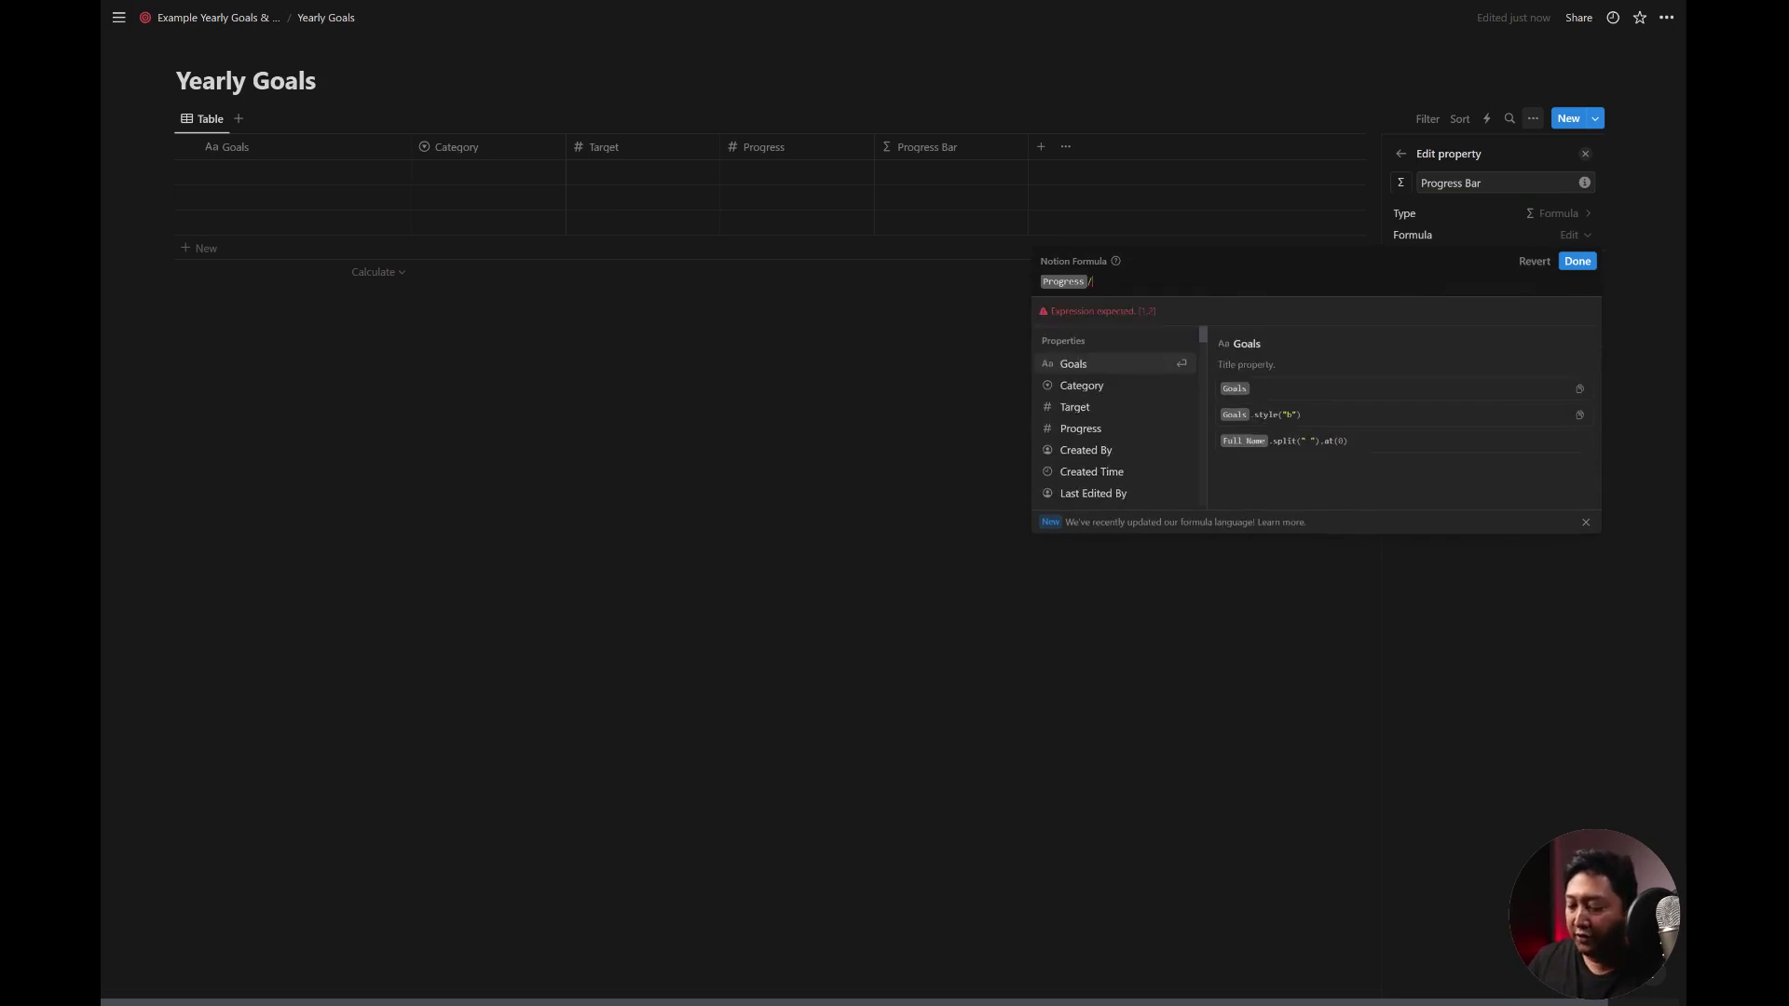
{"action": "type", "text": "Target"}
{"action": "key", "text": "Return"}
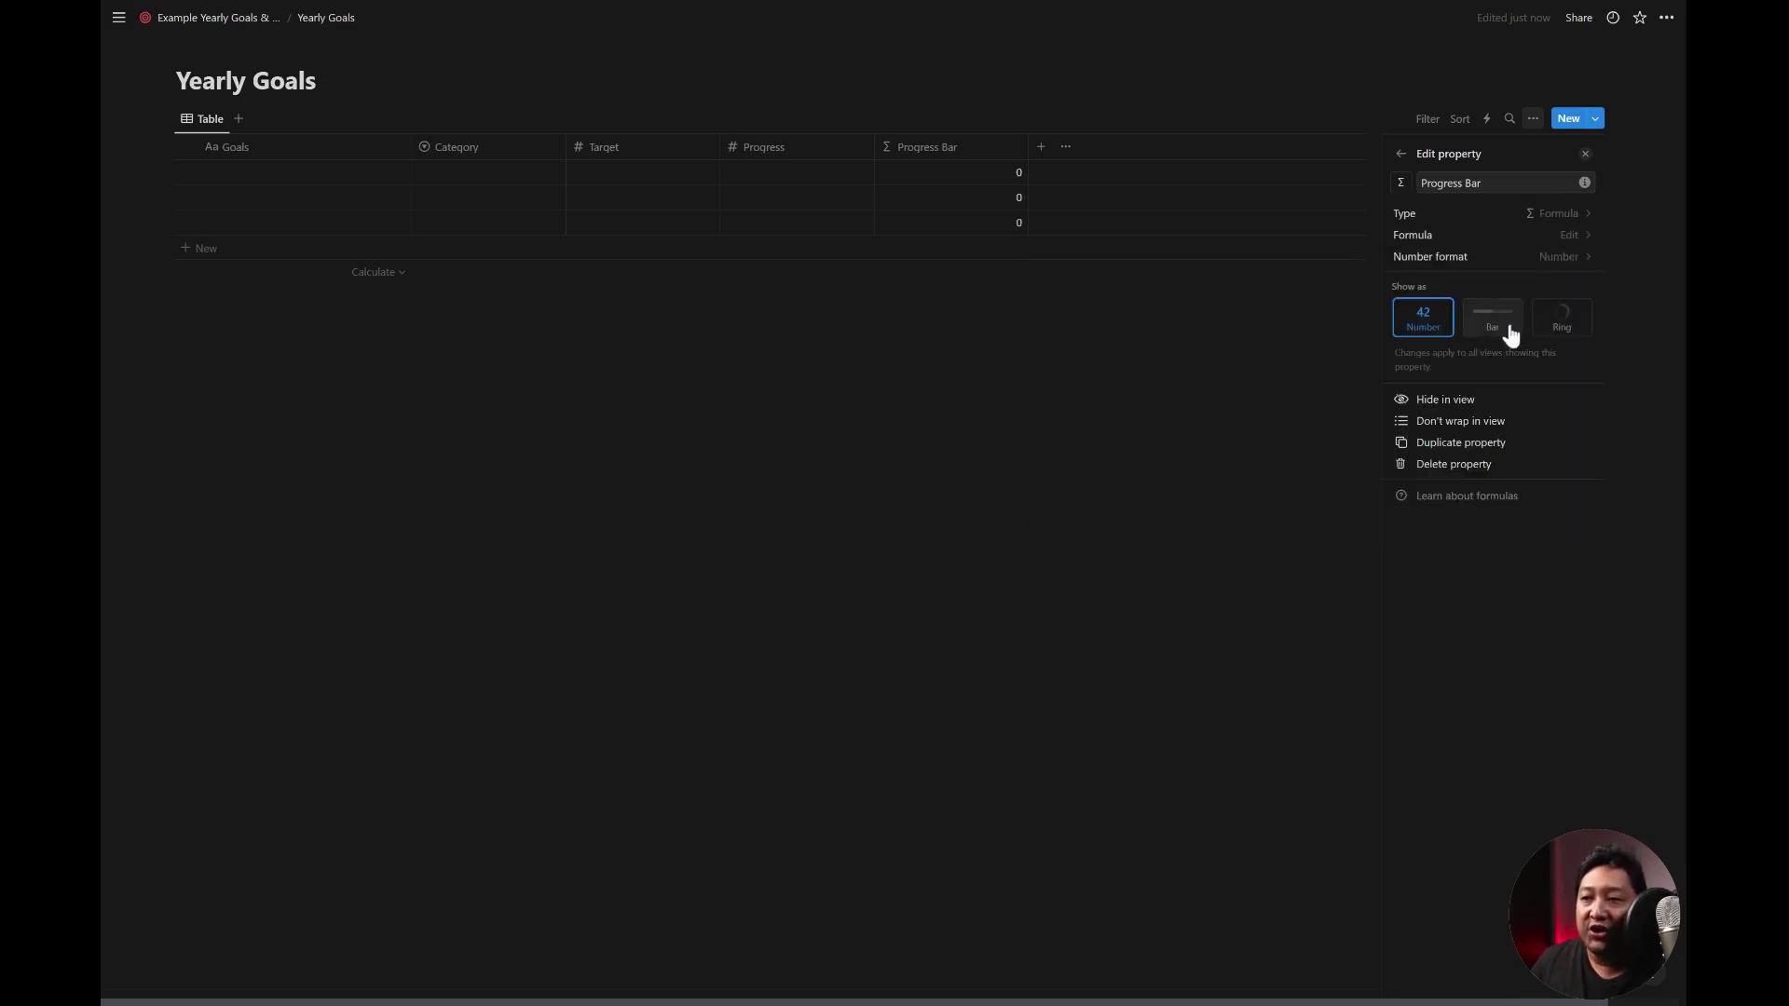
- Display Progress Bar as green bars with the number shown in Percent format
{"action": "left_click", "coordinate": [1507, 329]}
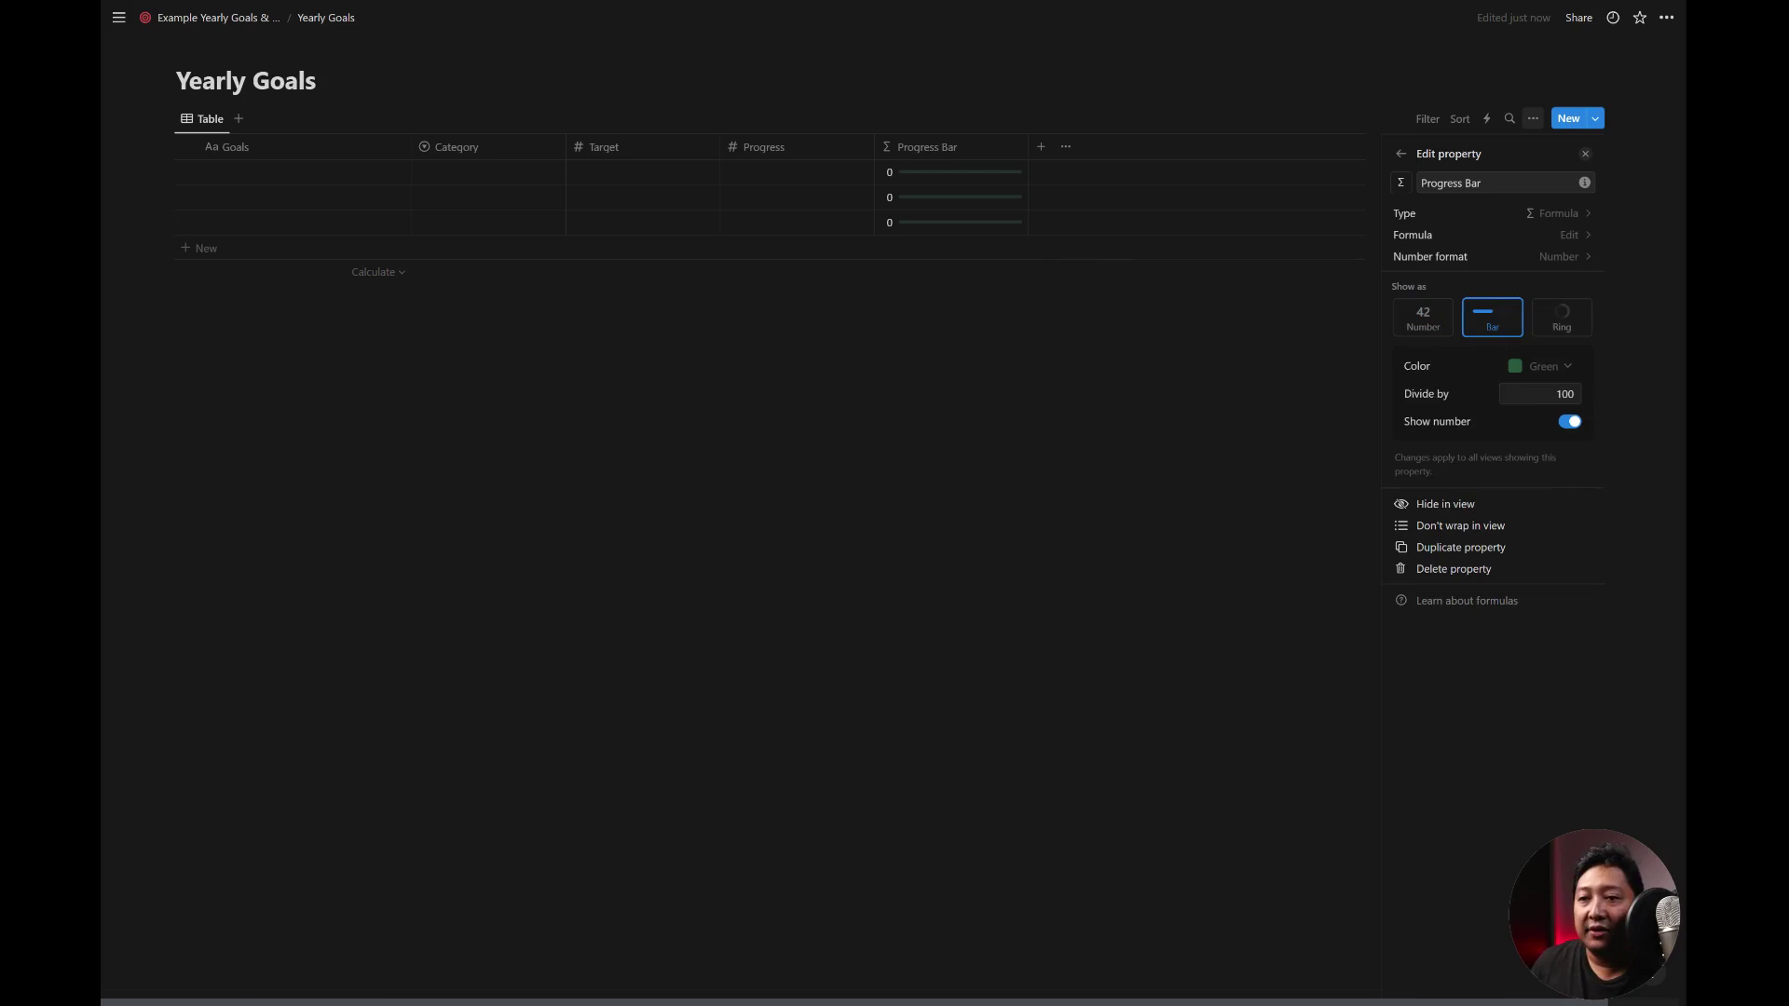
{"action": "left_click", "coordinate": [1542, 367]}
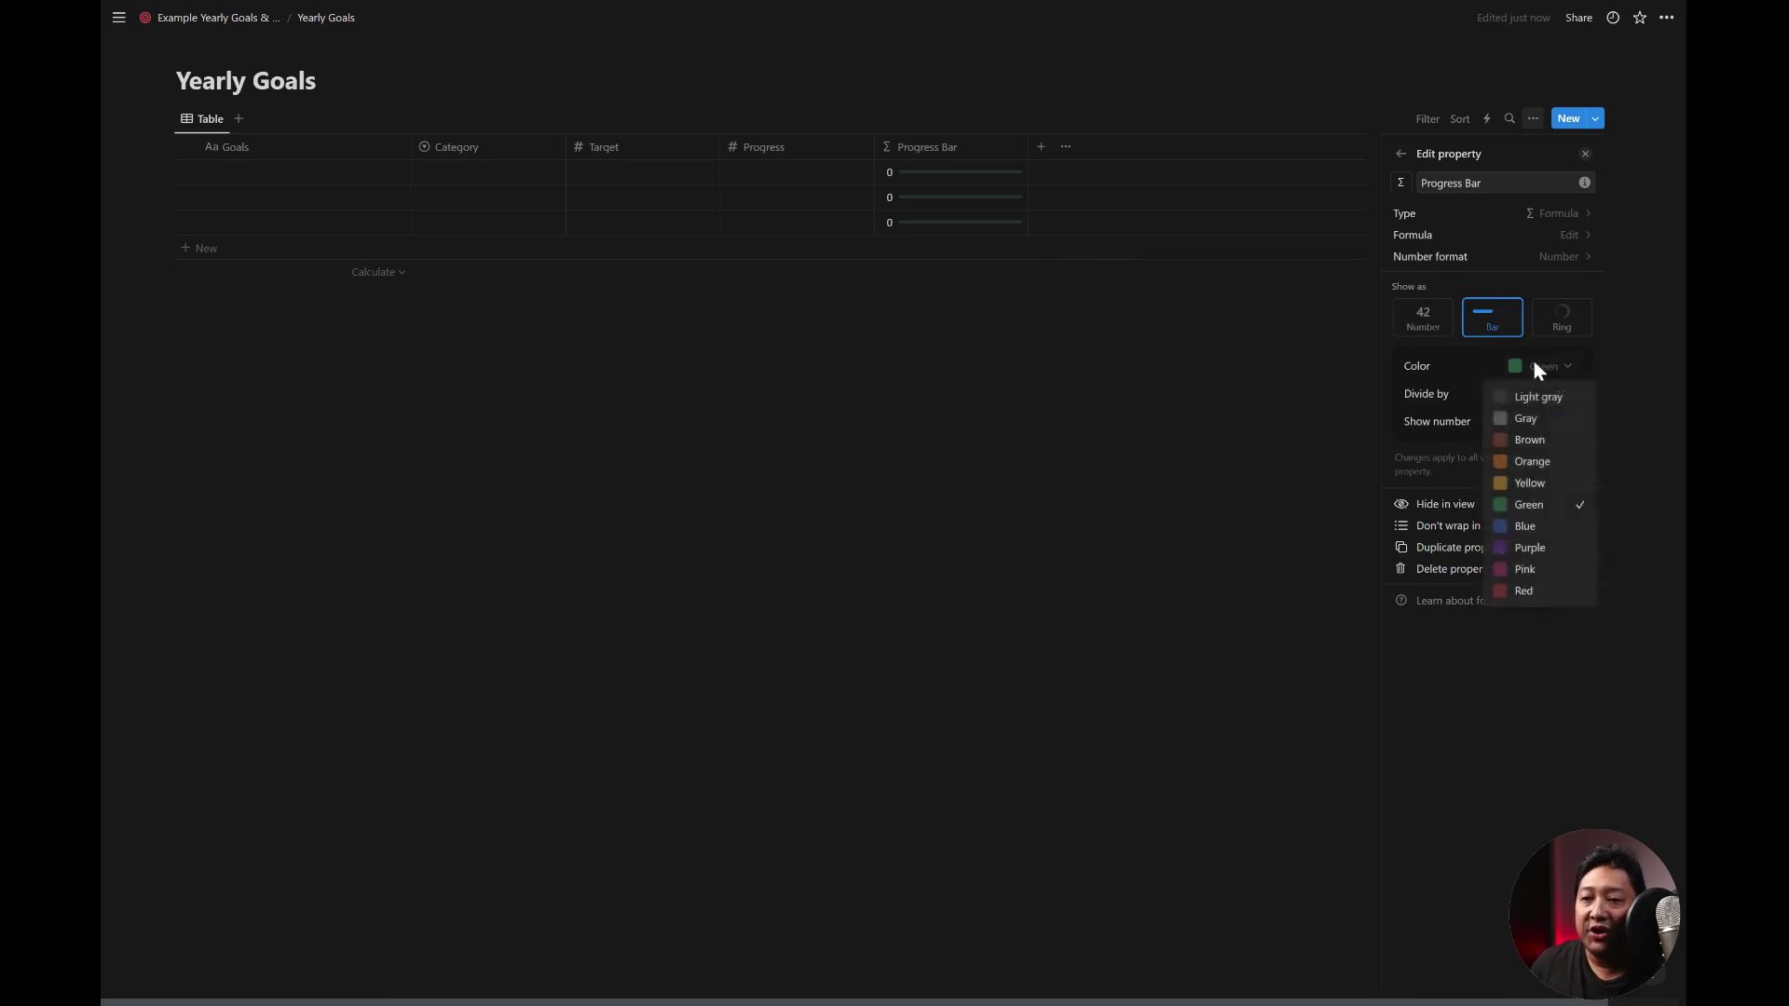
{"action": "left_click", "coordinate": [1570, 373]}
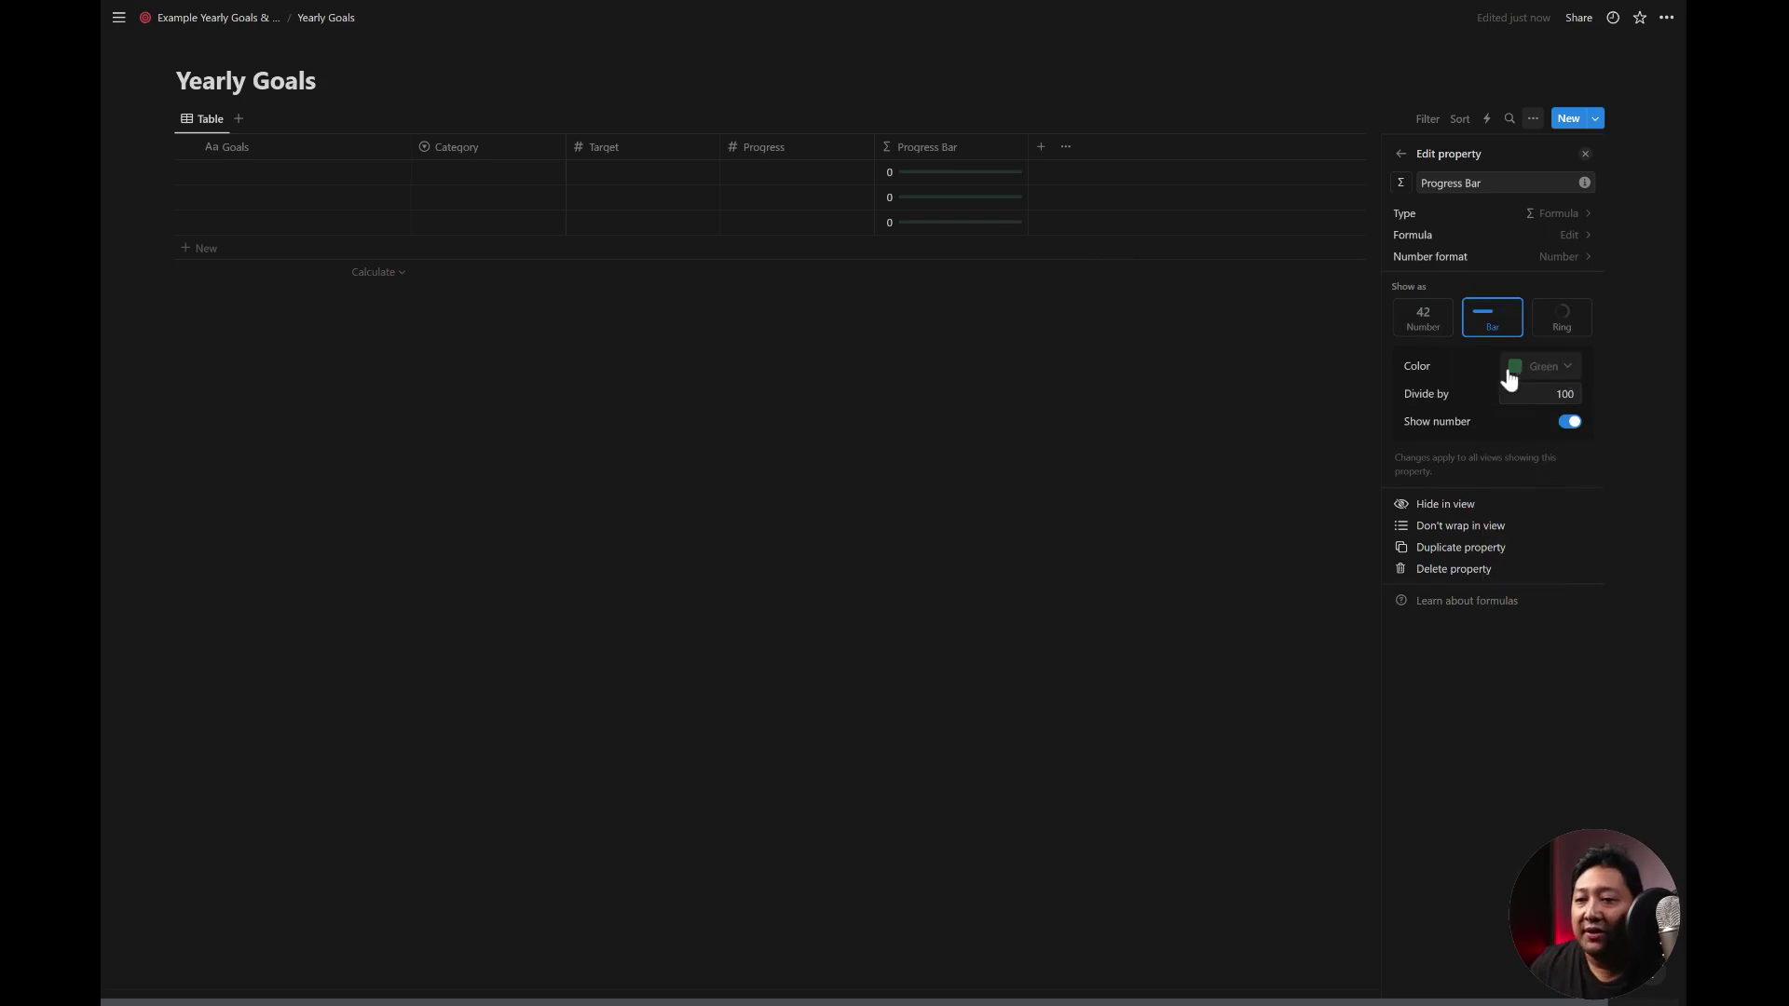
{"action": "left_click", "coordinate": [1571, 423]}
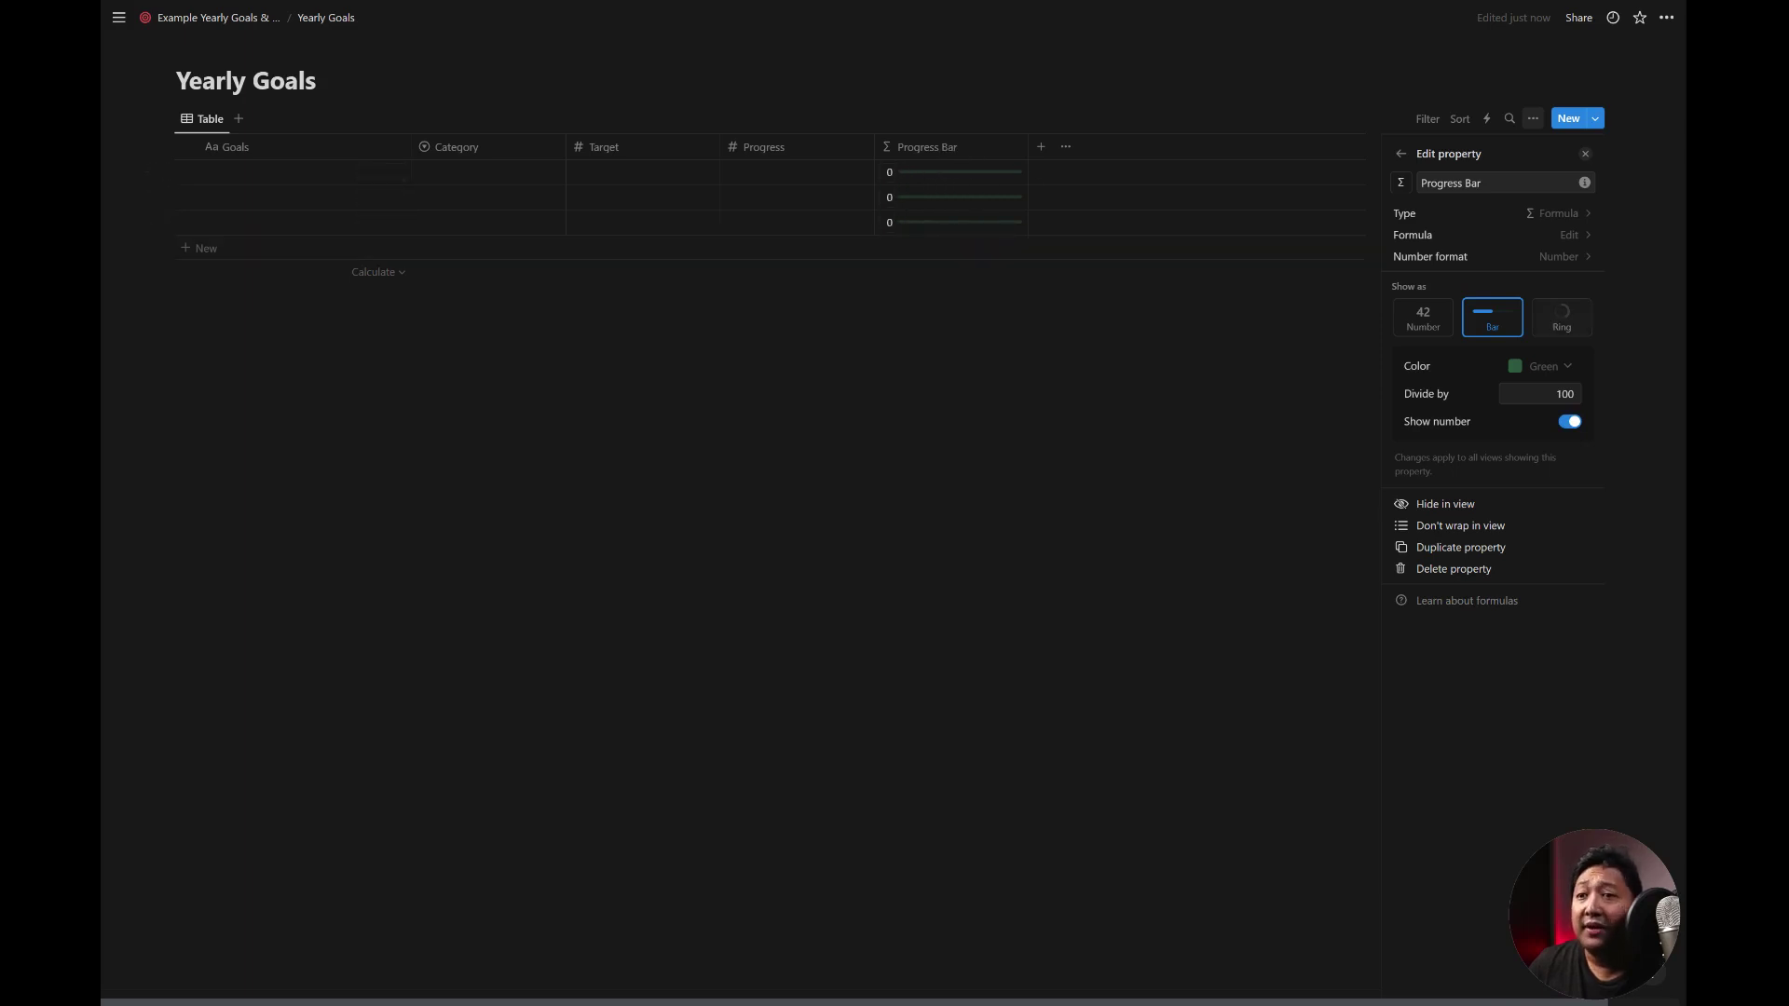
{"action": "left_click", "coordinate": [1569, 260]}
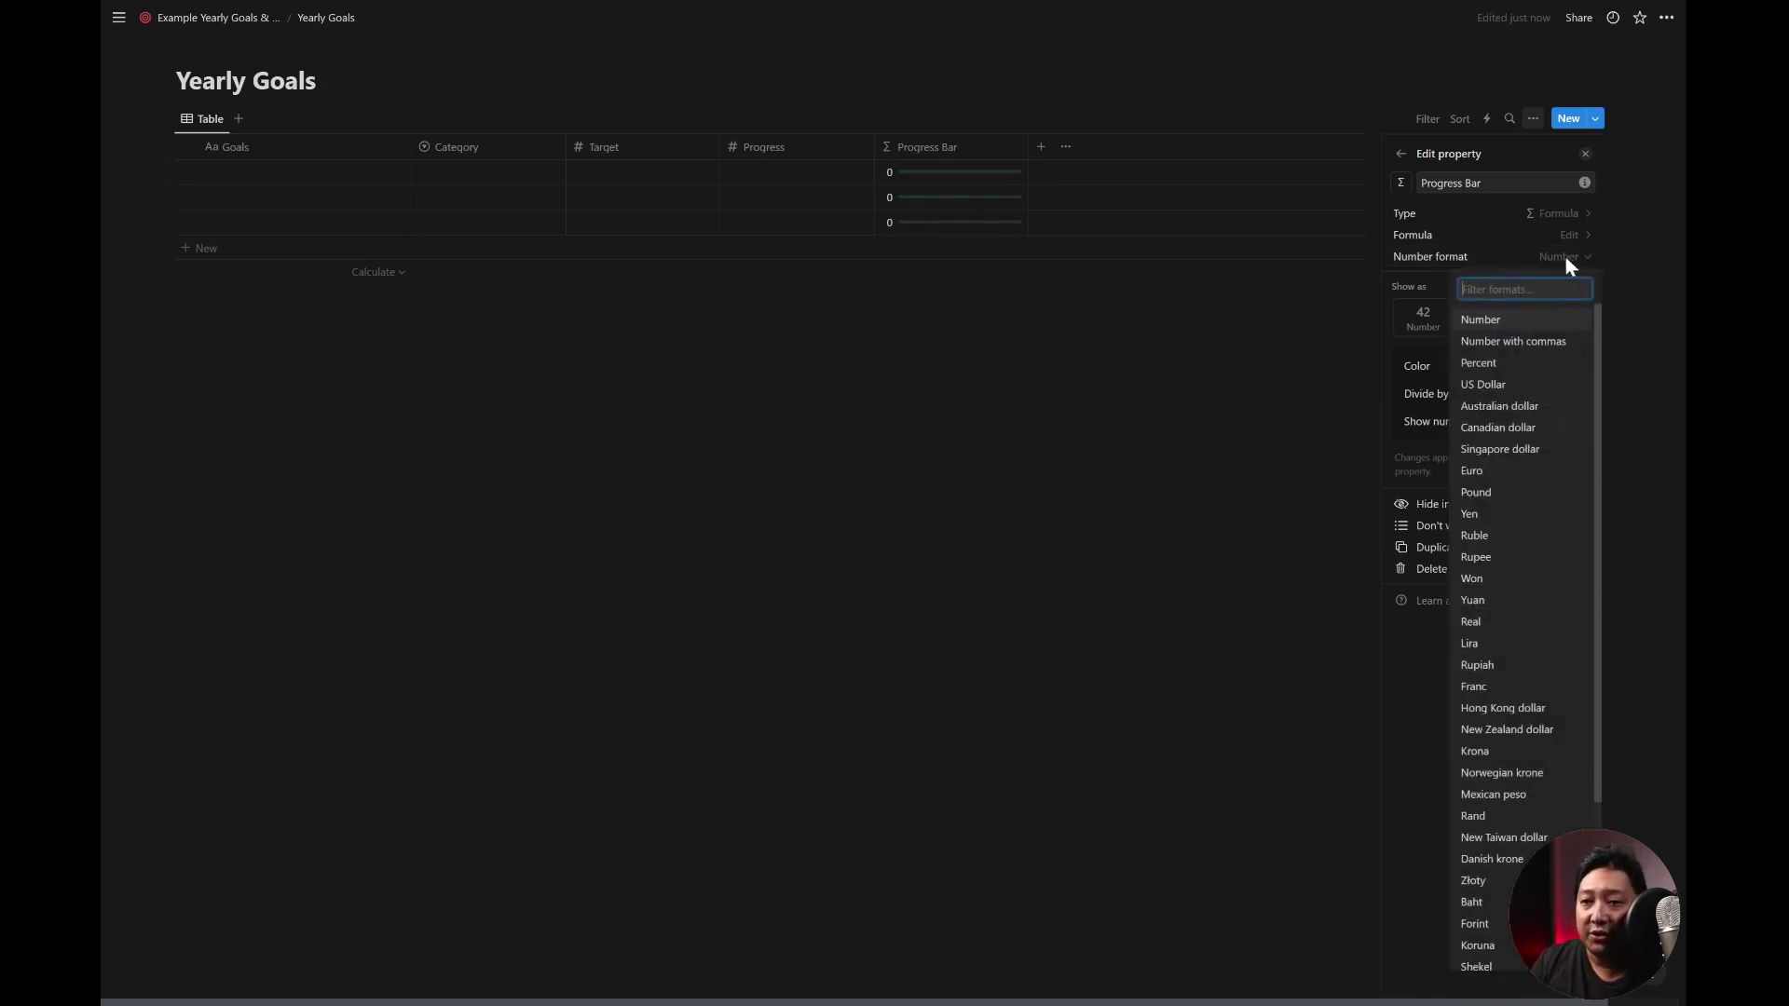
{"action": "type", "text": "pe"}
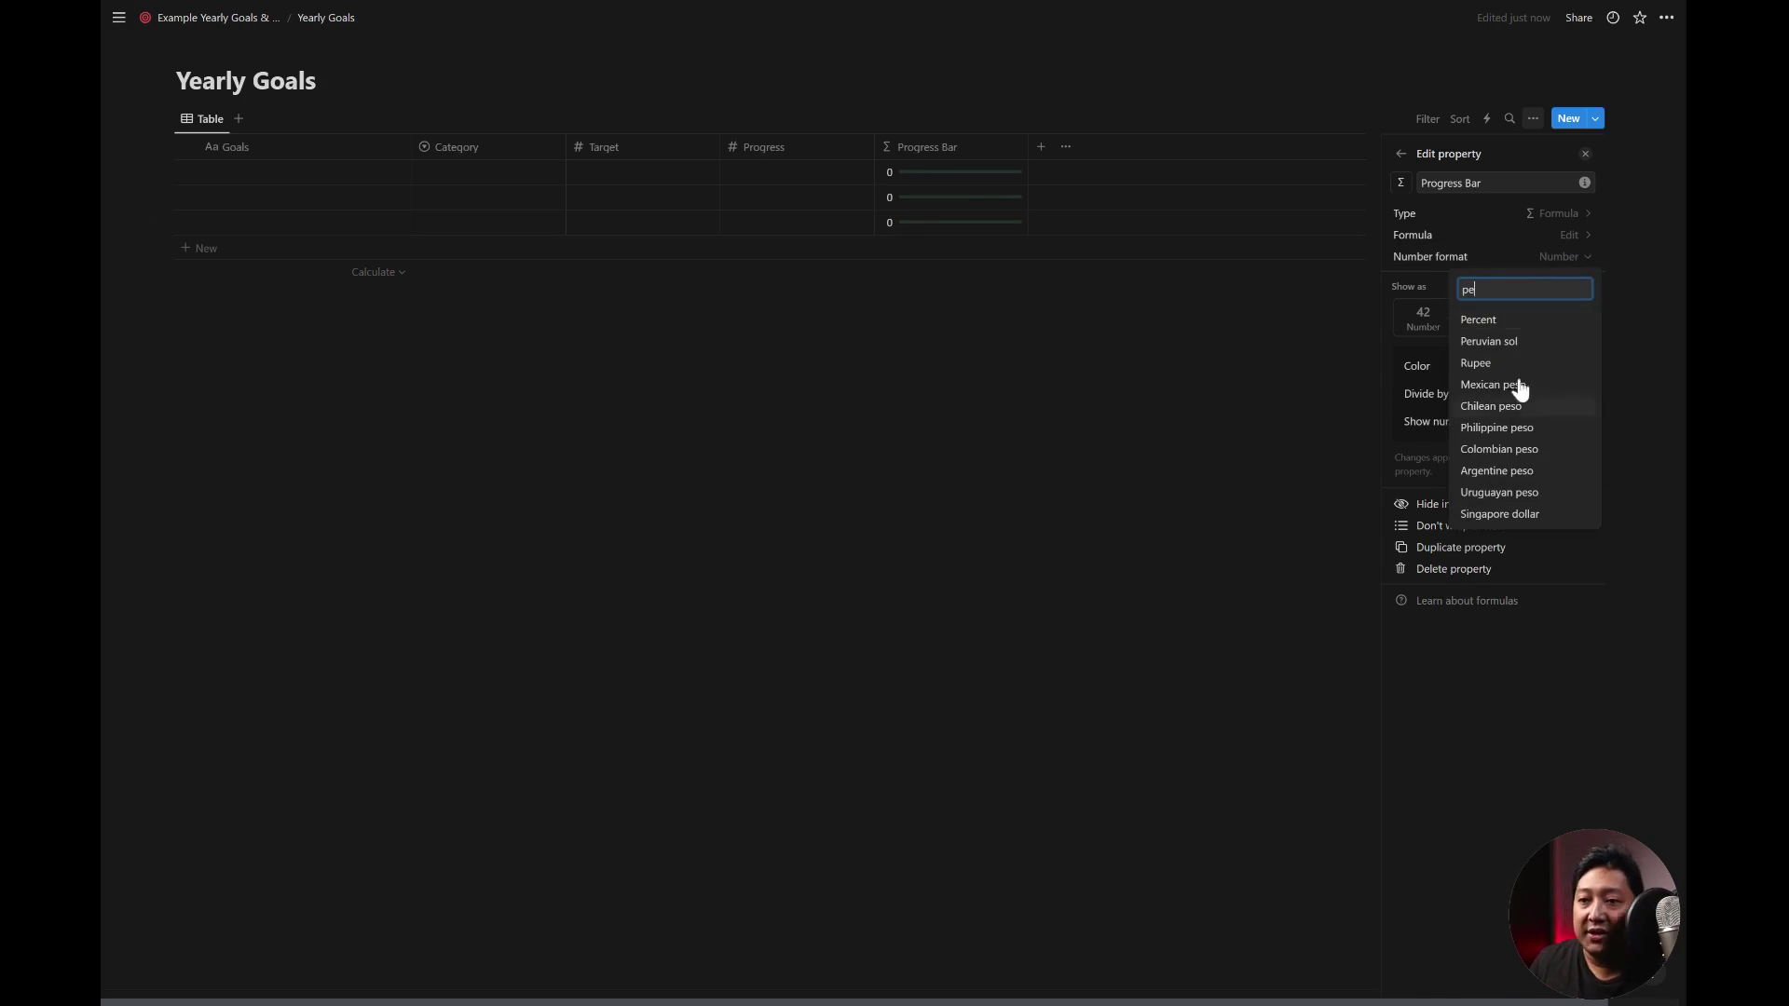
{"action": "left_click", "coordinate": [1482, 319]}
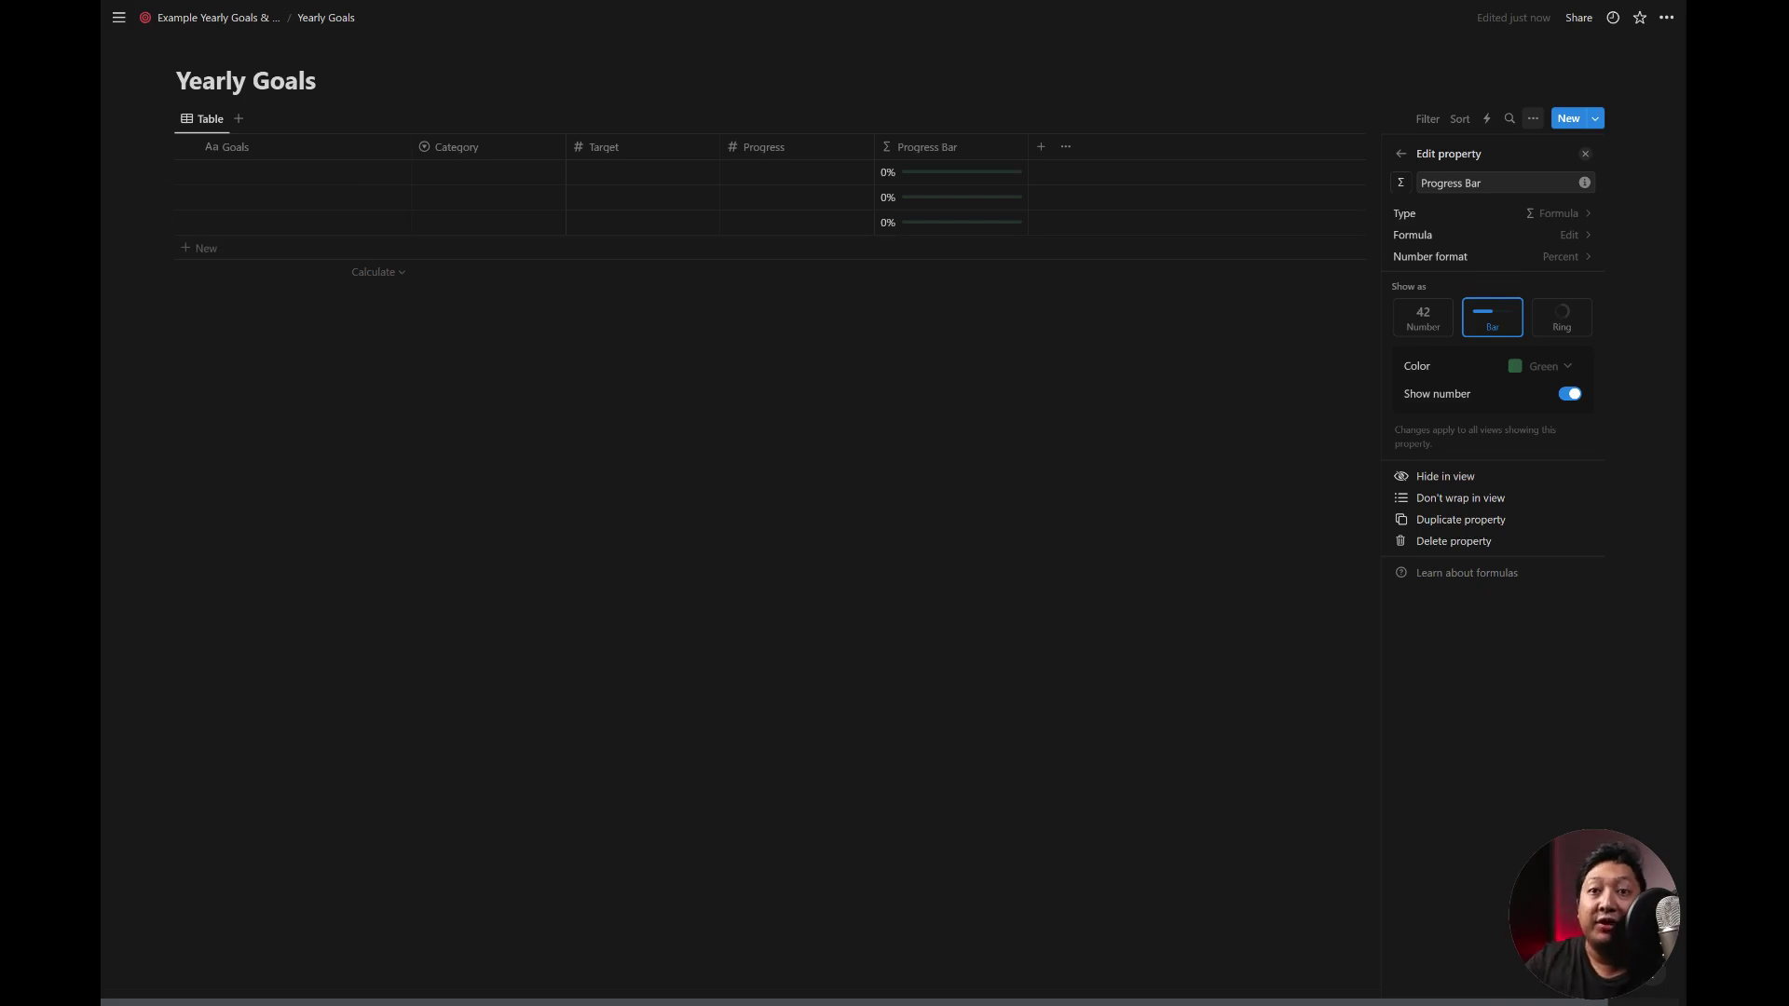
{"action": "key", "text": "Escape"}
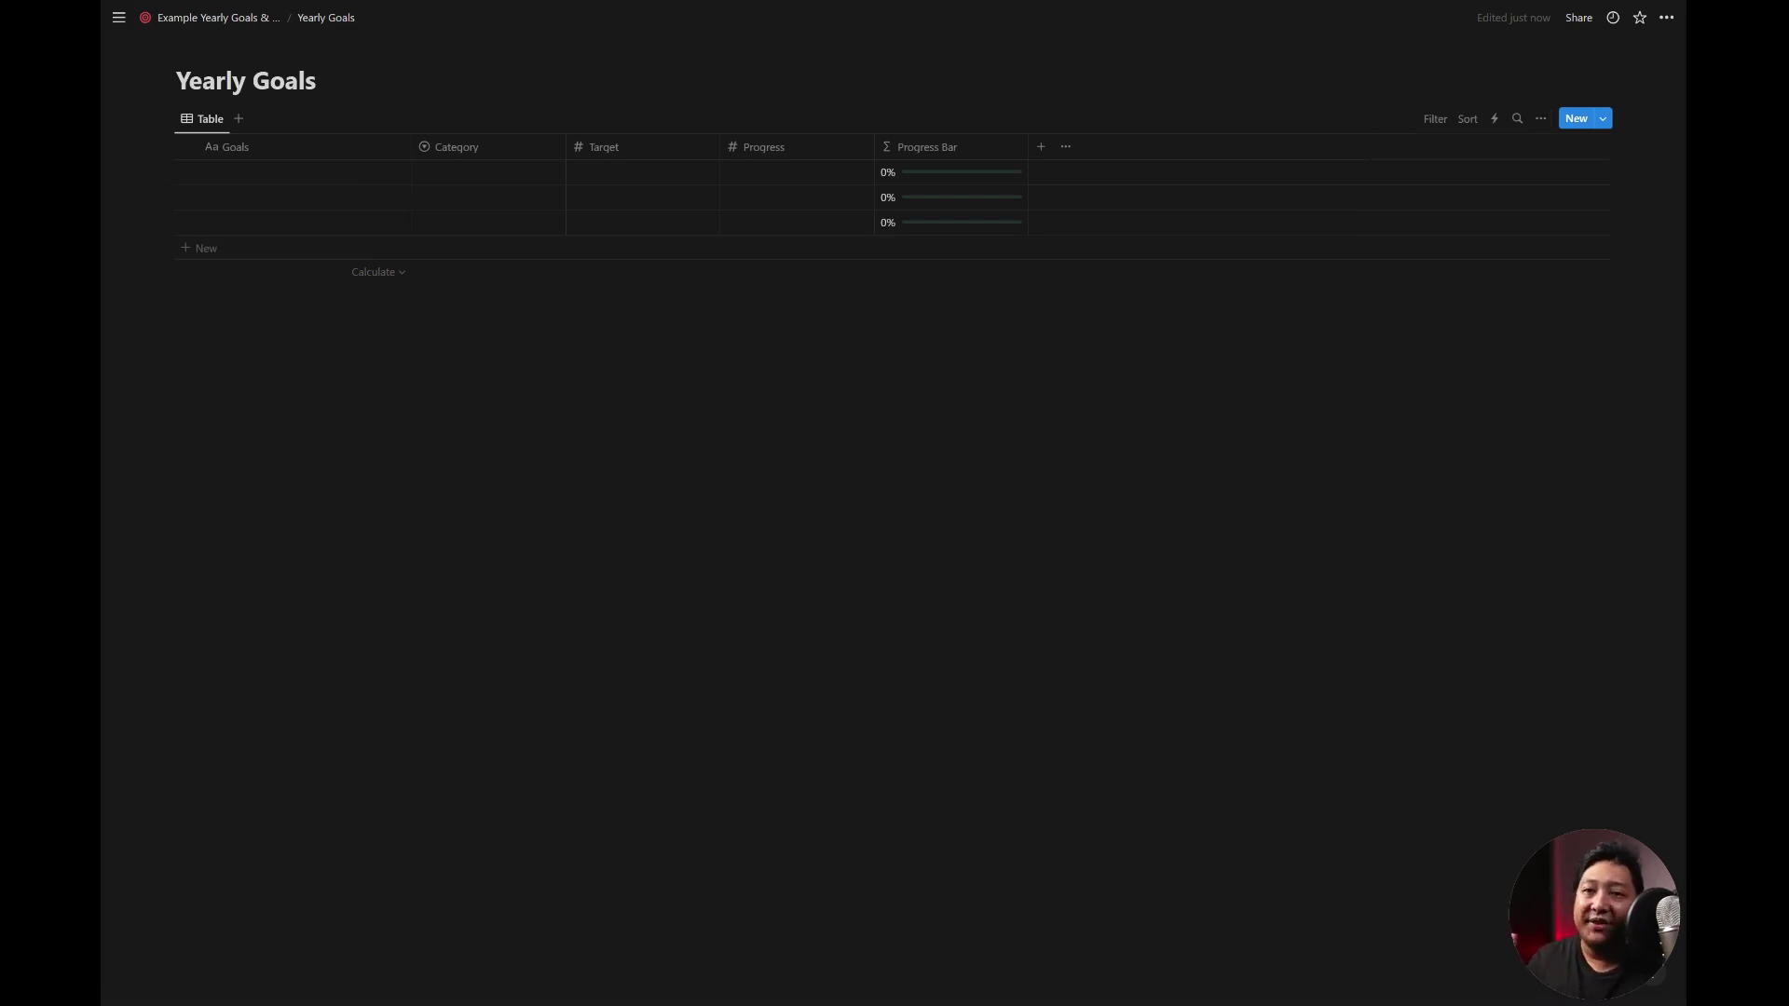
{"action": "mouse_move", "coordinate": [293, 172]}
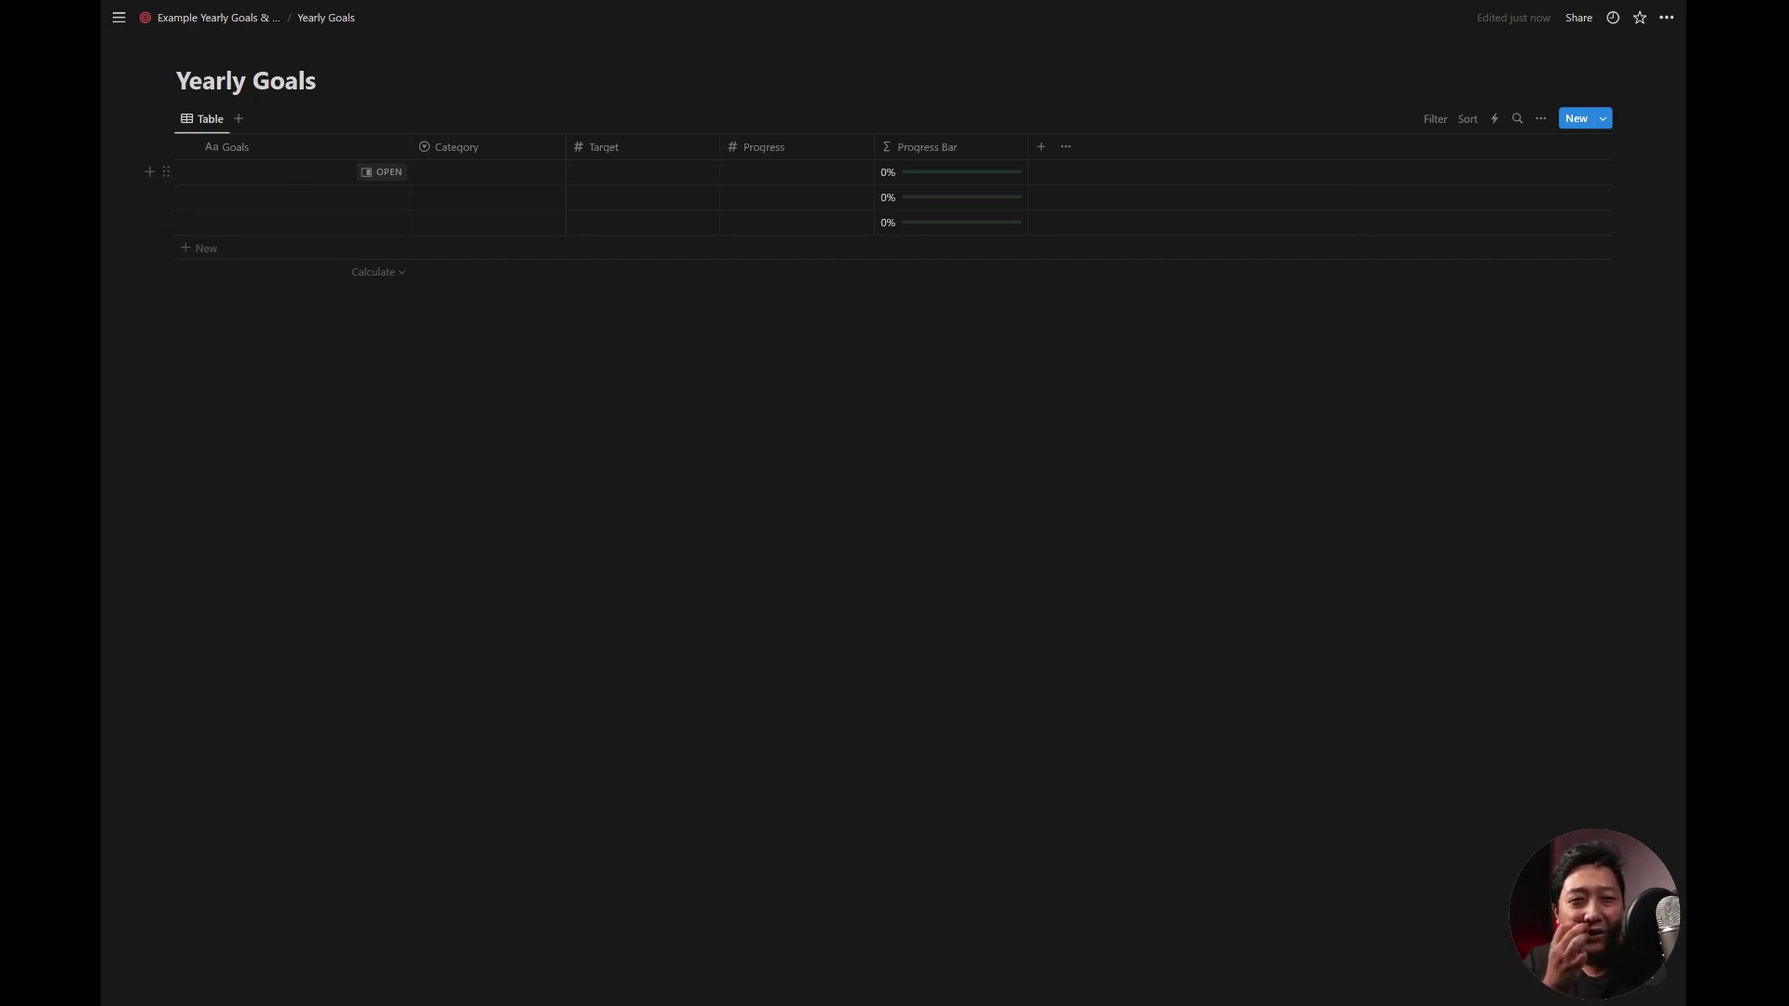
- Enter 'Grow YouTube channel to 1000 subs' as the first goal, then briefly visit Yearly Planner & Goal Tracker
{"action": "left_click", "coordinate": [292, 172]}
{"action": "type", "text": "Grow You"}
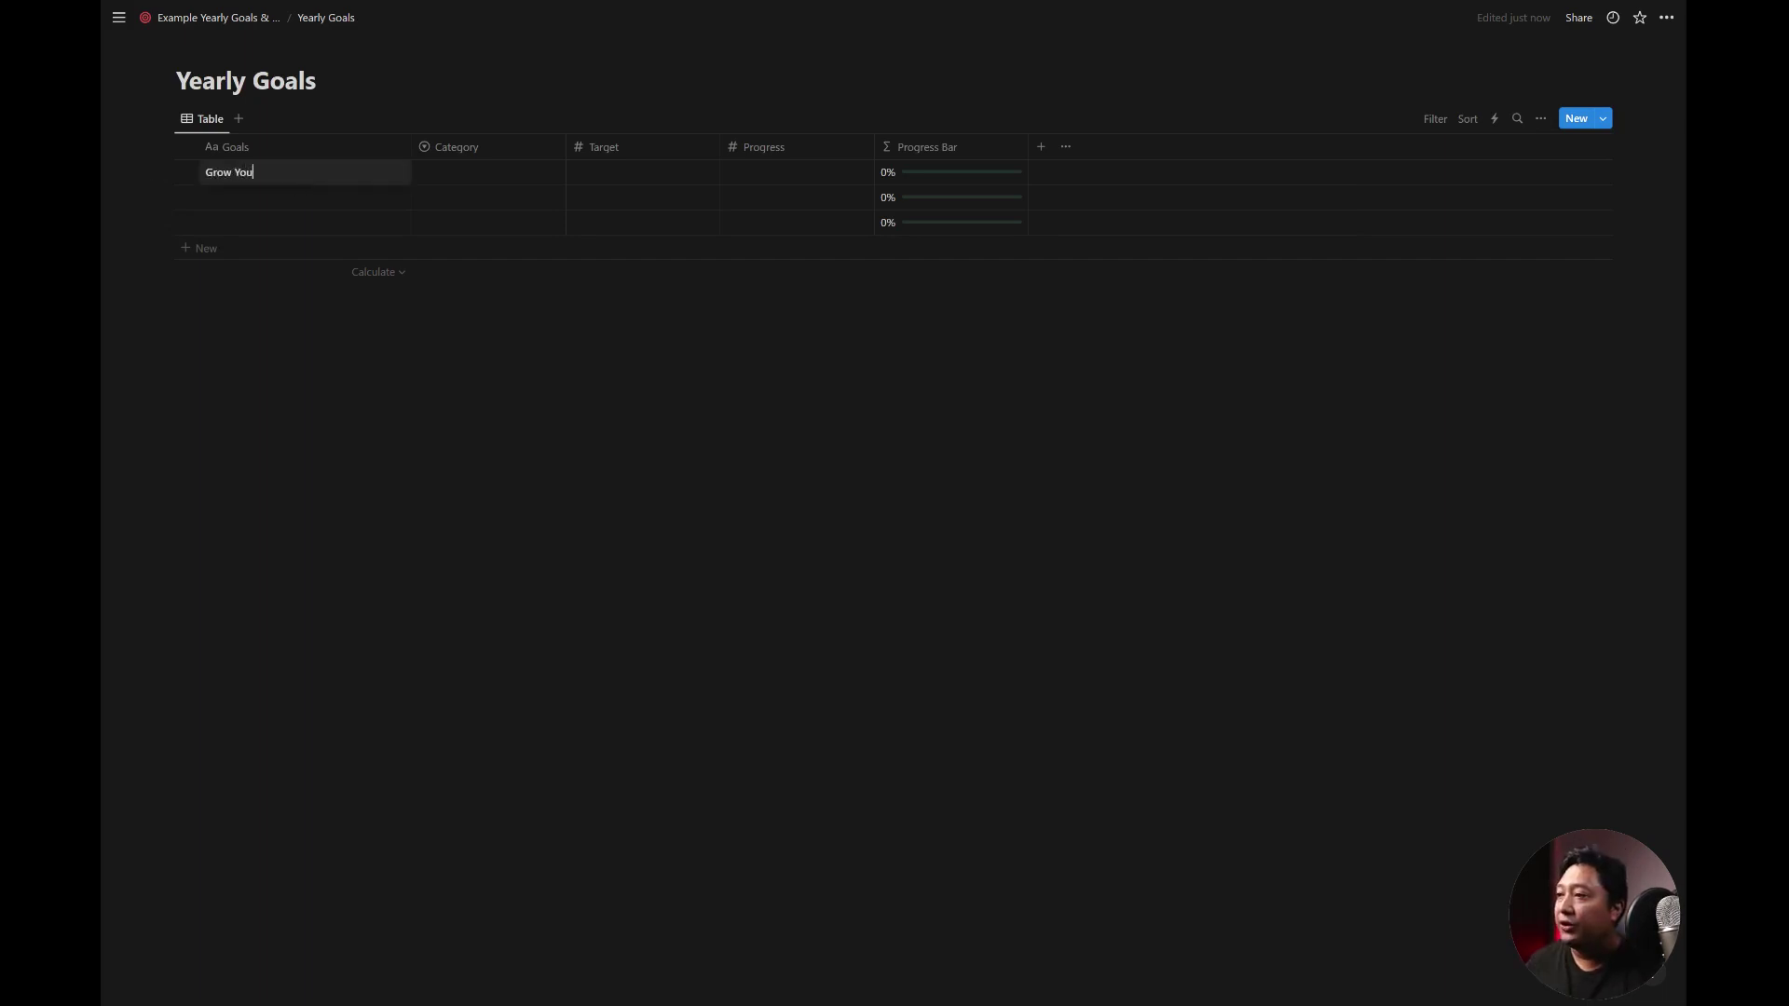
{"action": "type", "text": "Tube channel to 1000 subc"}
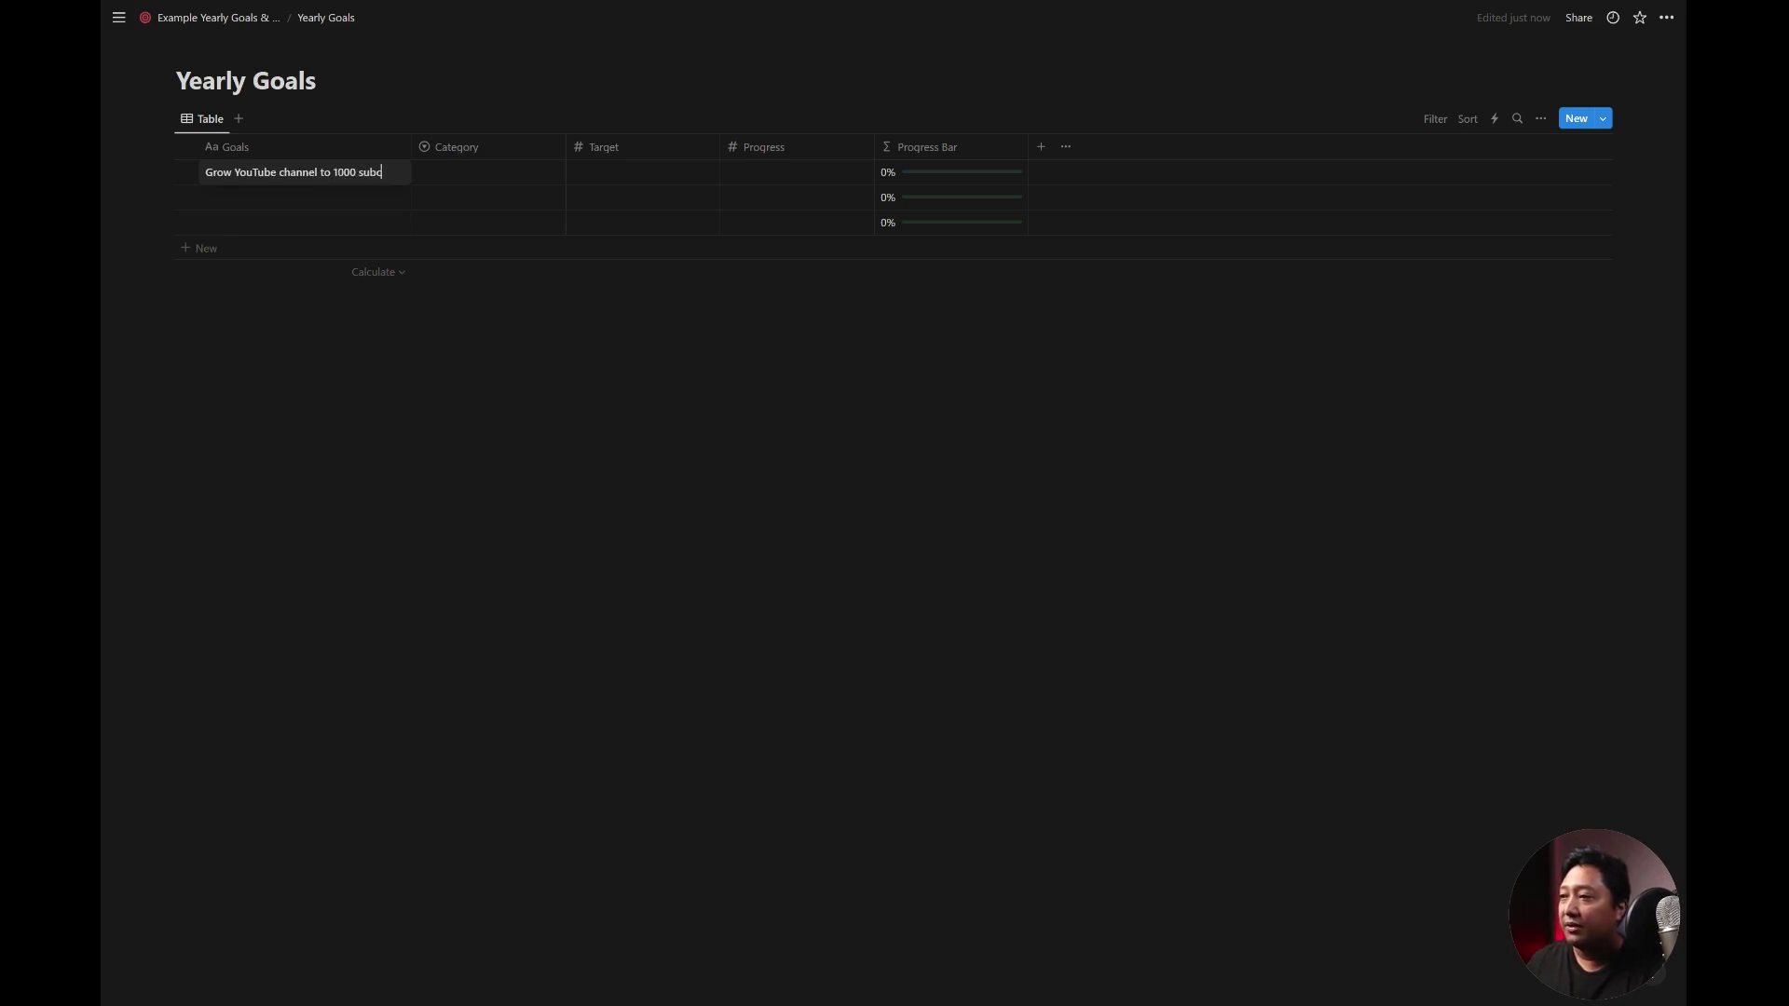
{"action": "key", "text": "Return"}
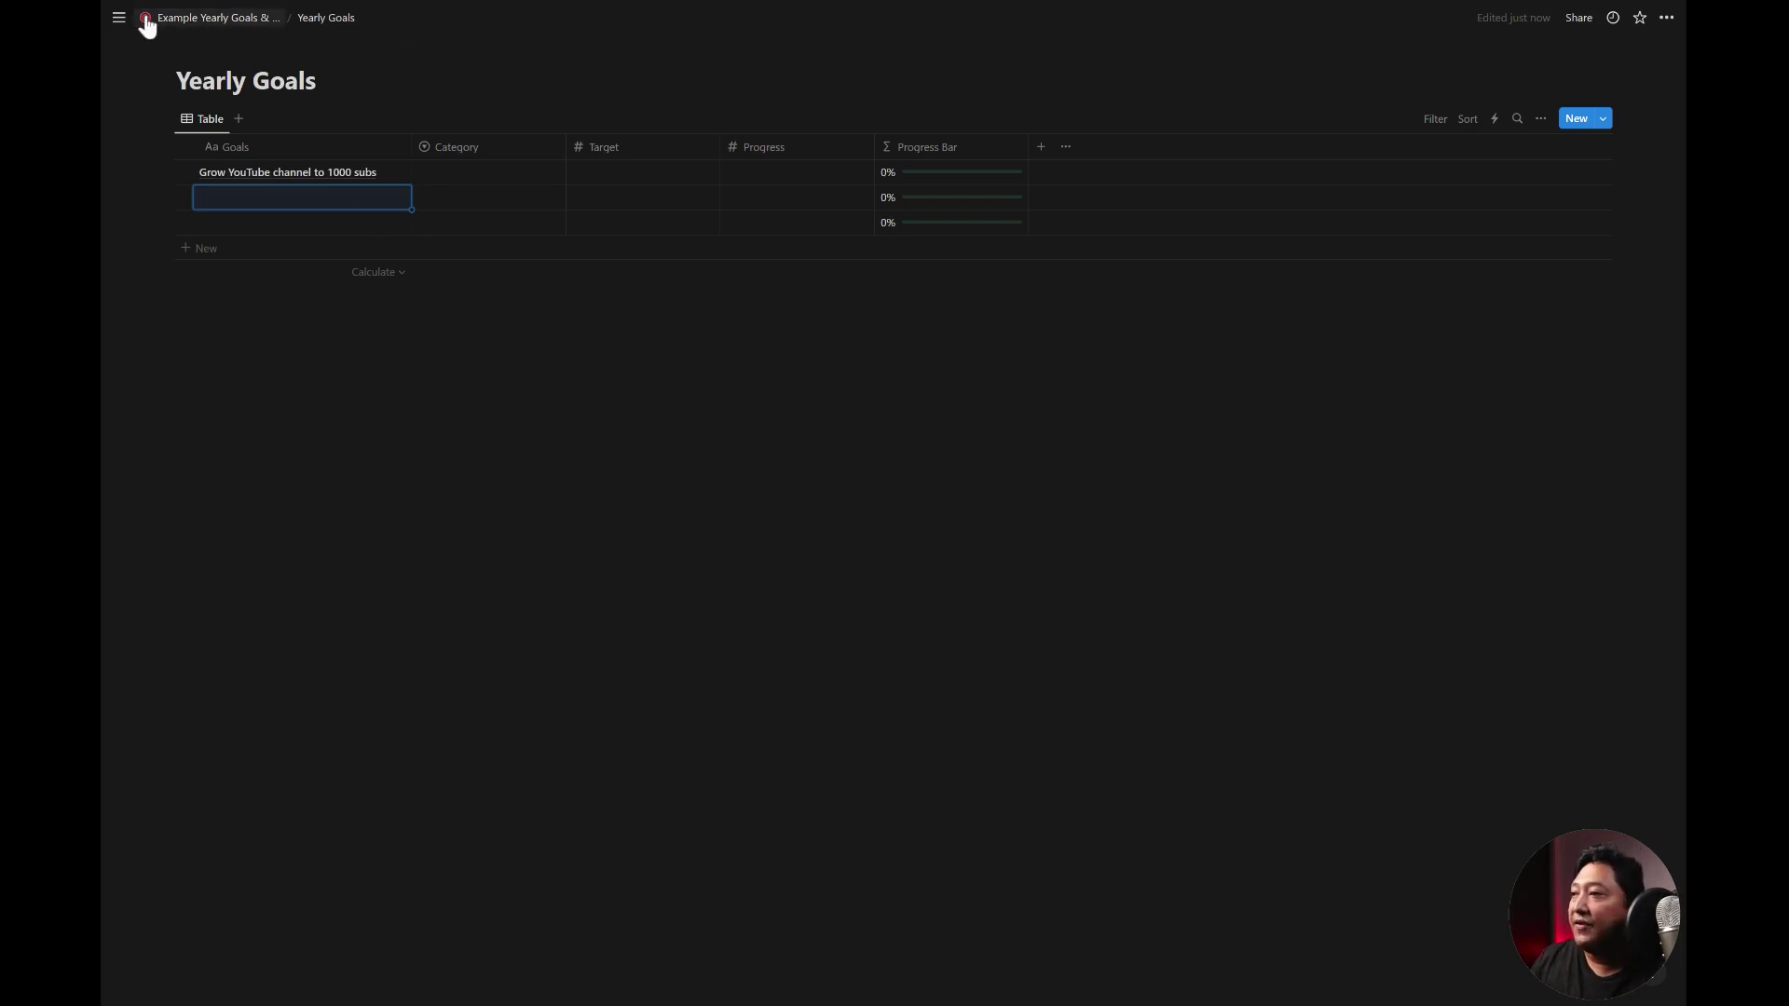
{"action": "left_click", "coordinate": [118, 17]}
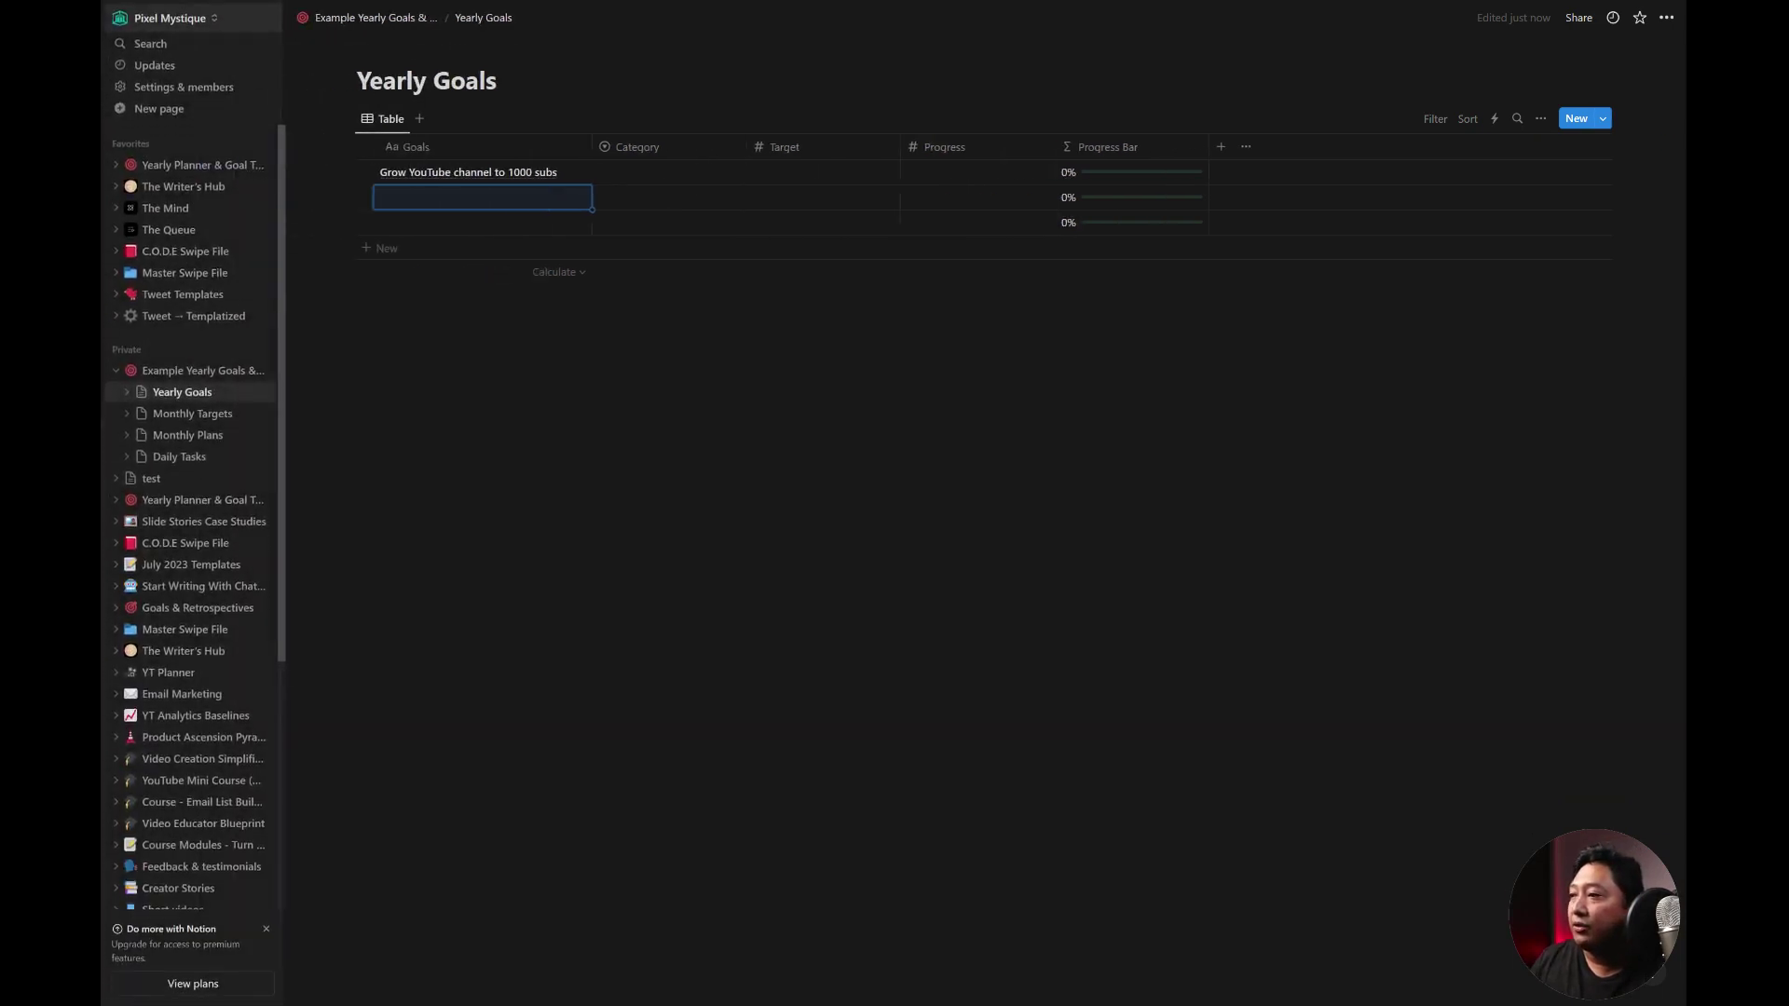
{"action": "left_click", "coordinate": [181, 164]}
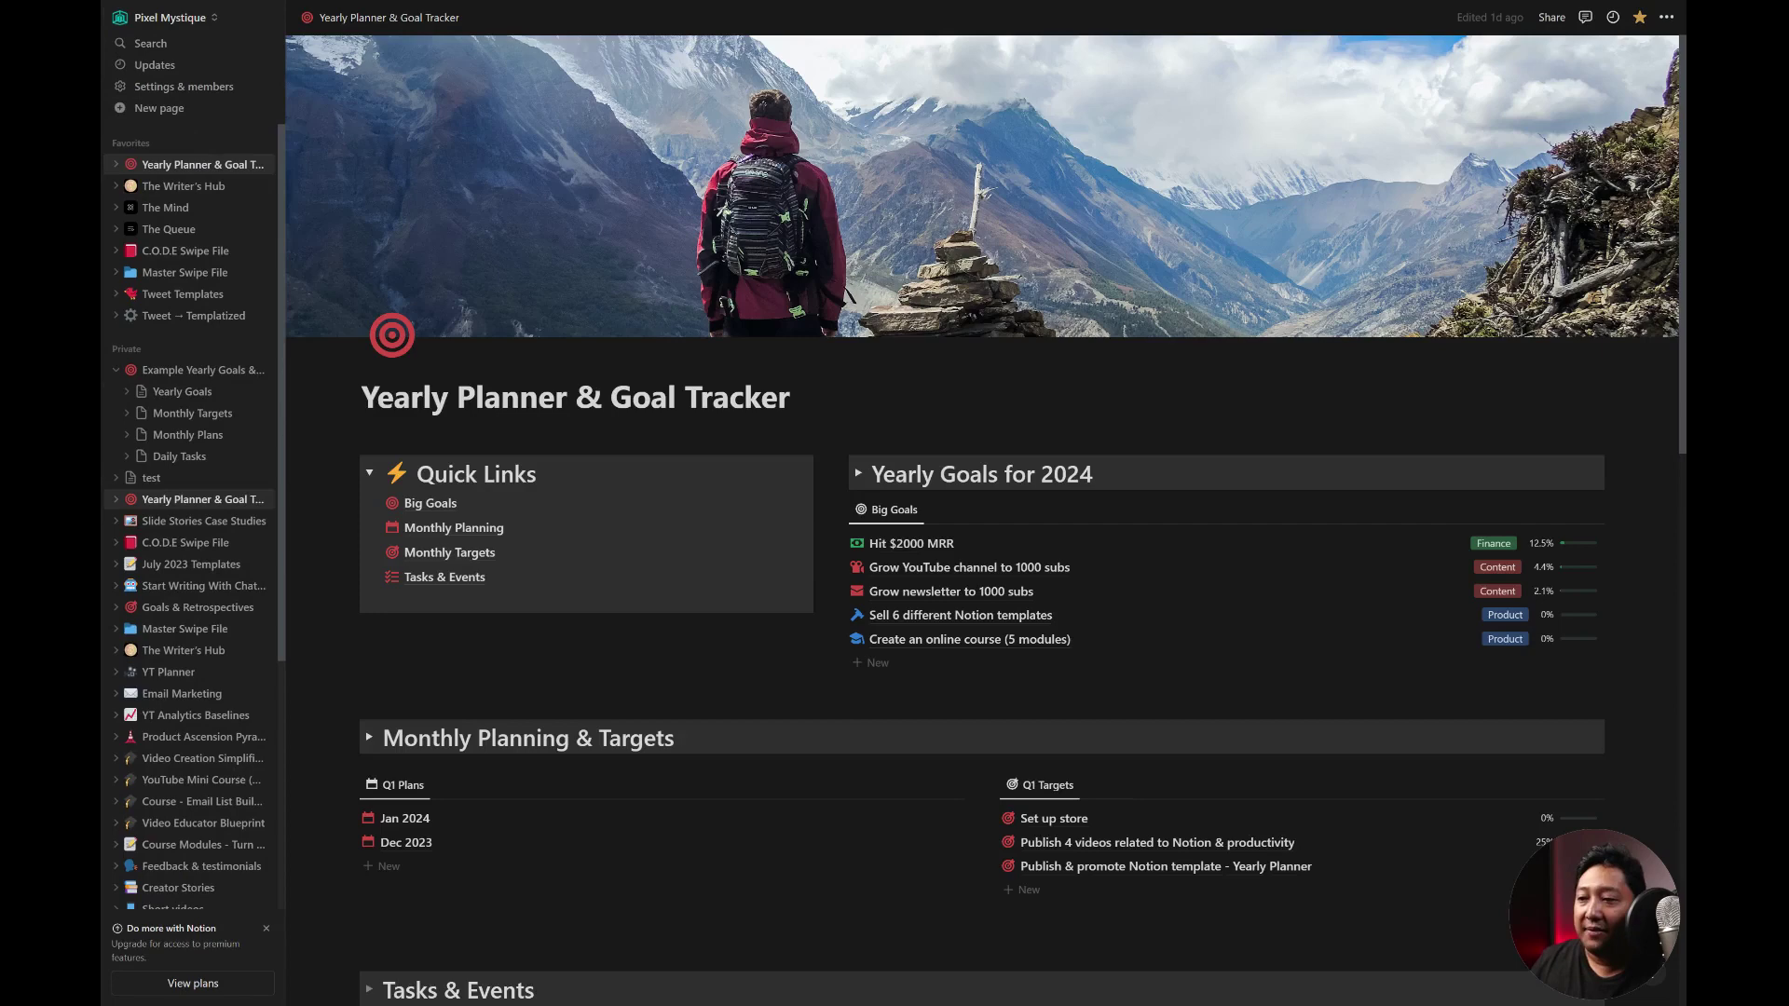
{"action": "scroll", "coordinate": [1153, 475], "scroll_direction": "down", "scroll_amount": 1}
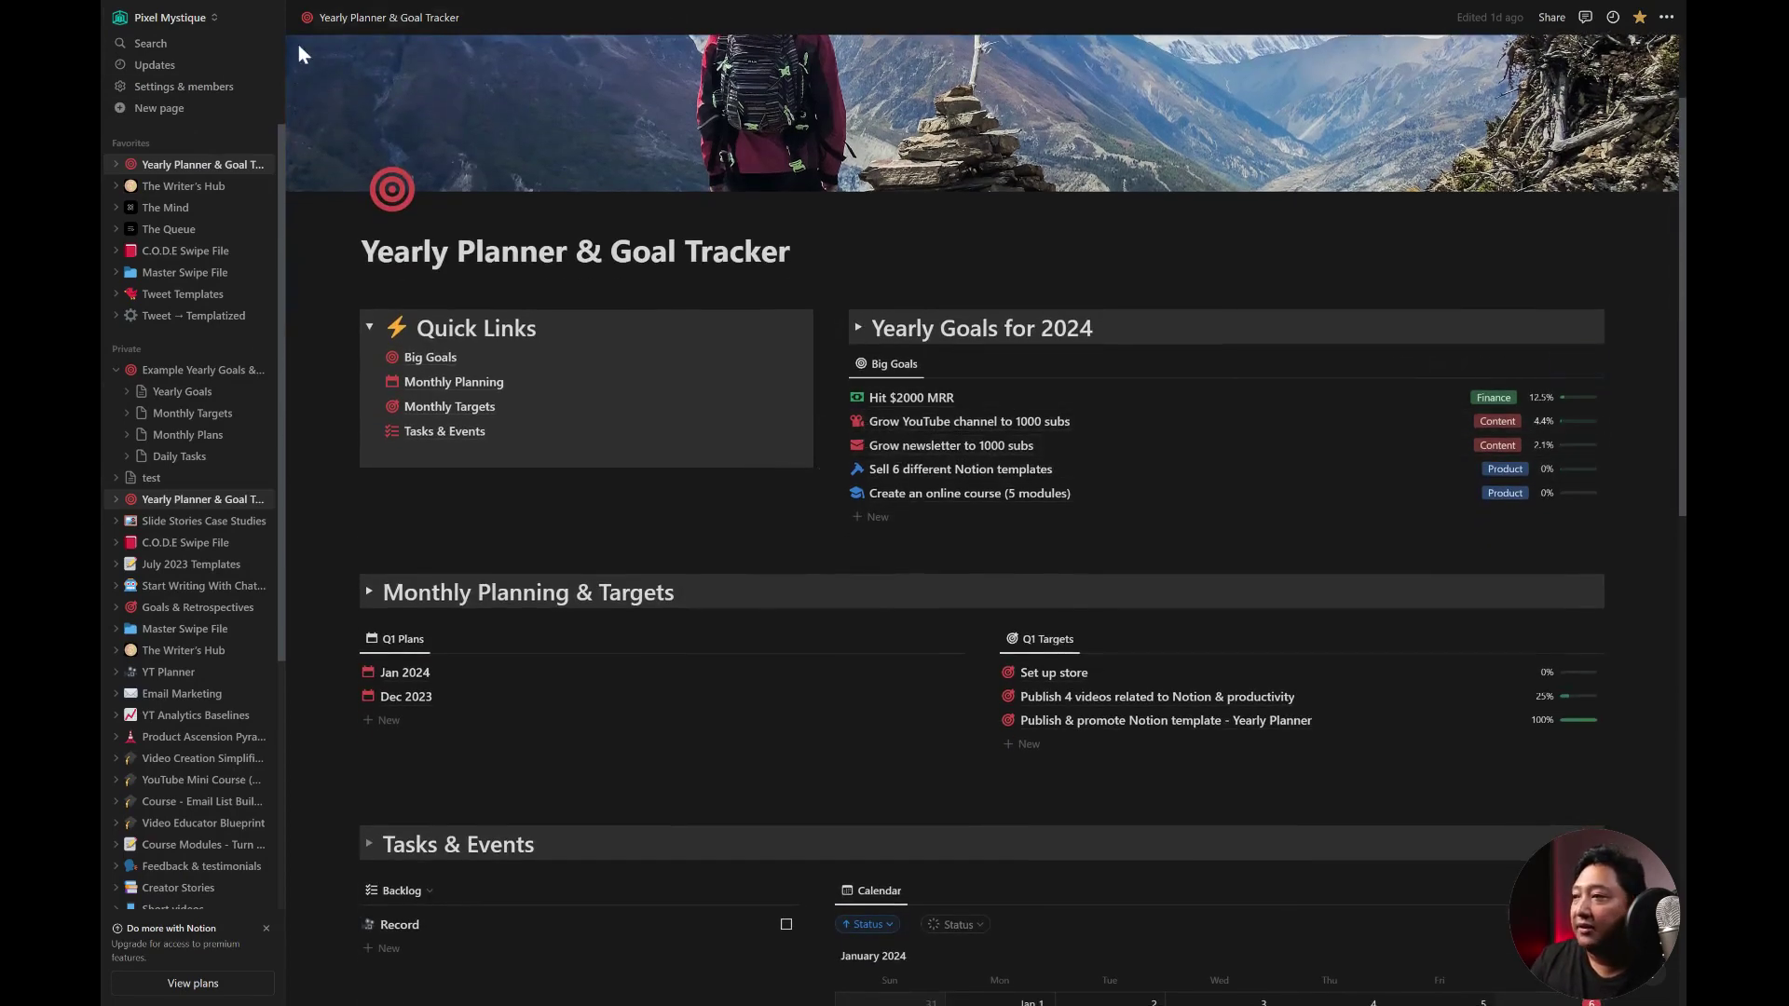
{"action": "key", "text": "alt+Left"}
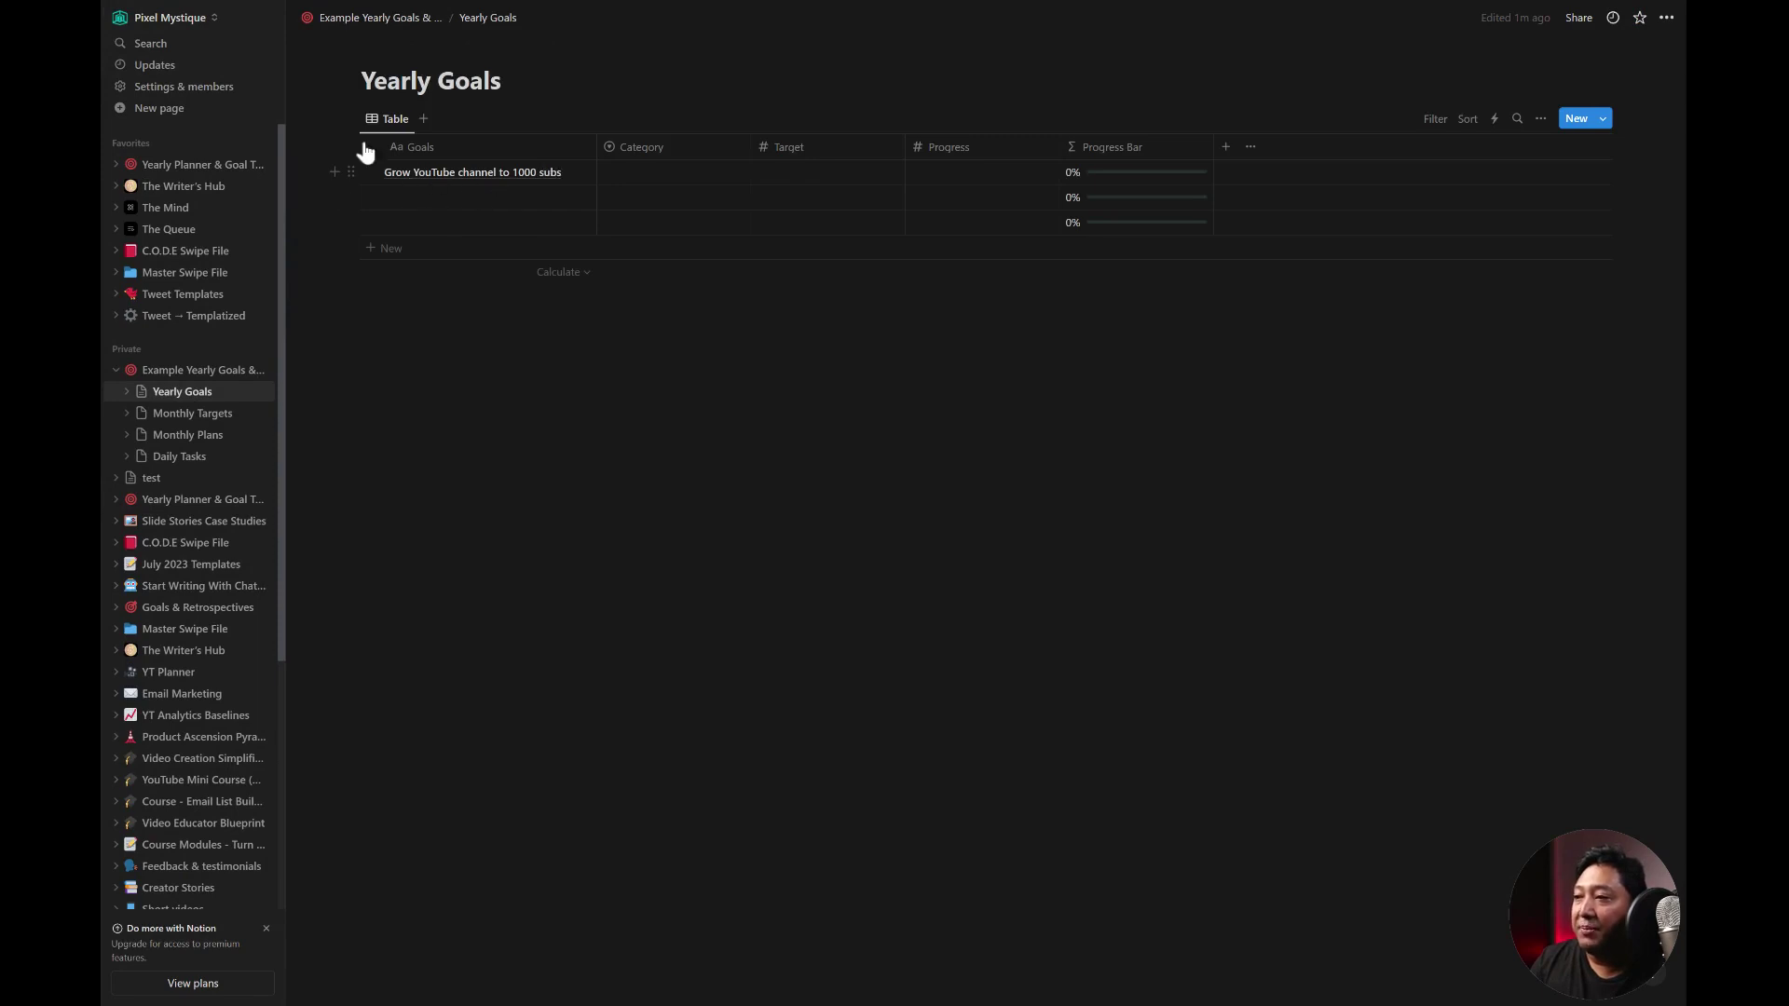
- Hide the sidebar and open the YouTube goal, trying Center peek before returning to Side peek
{"action": "left_click", "coordinate": [265, 20]}
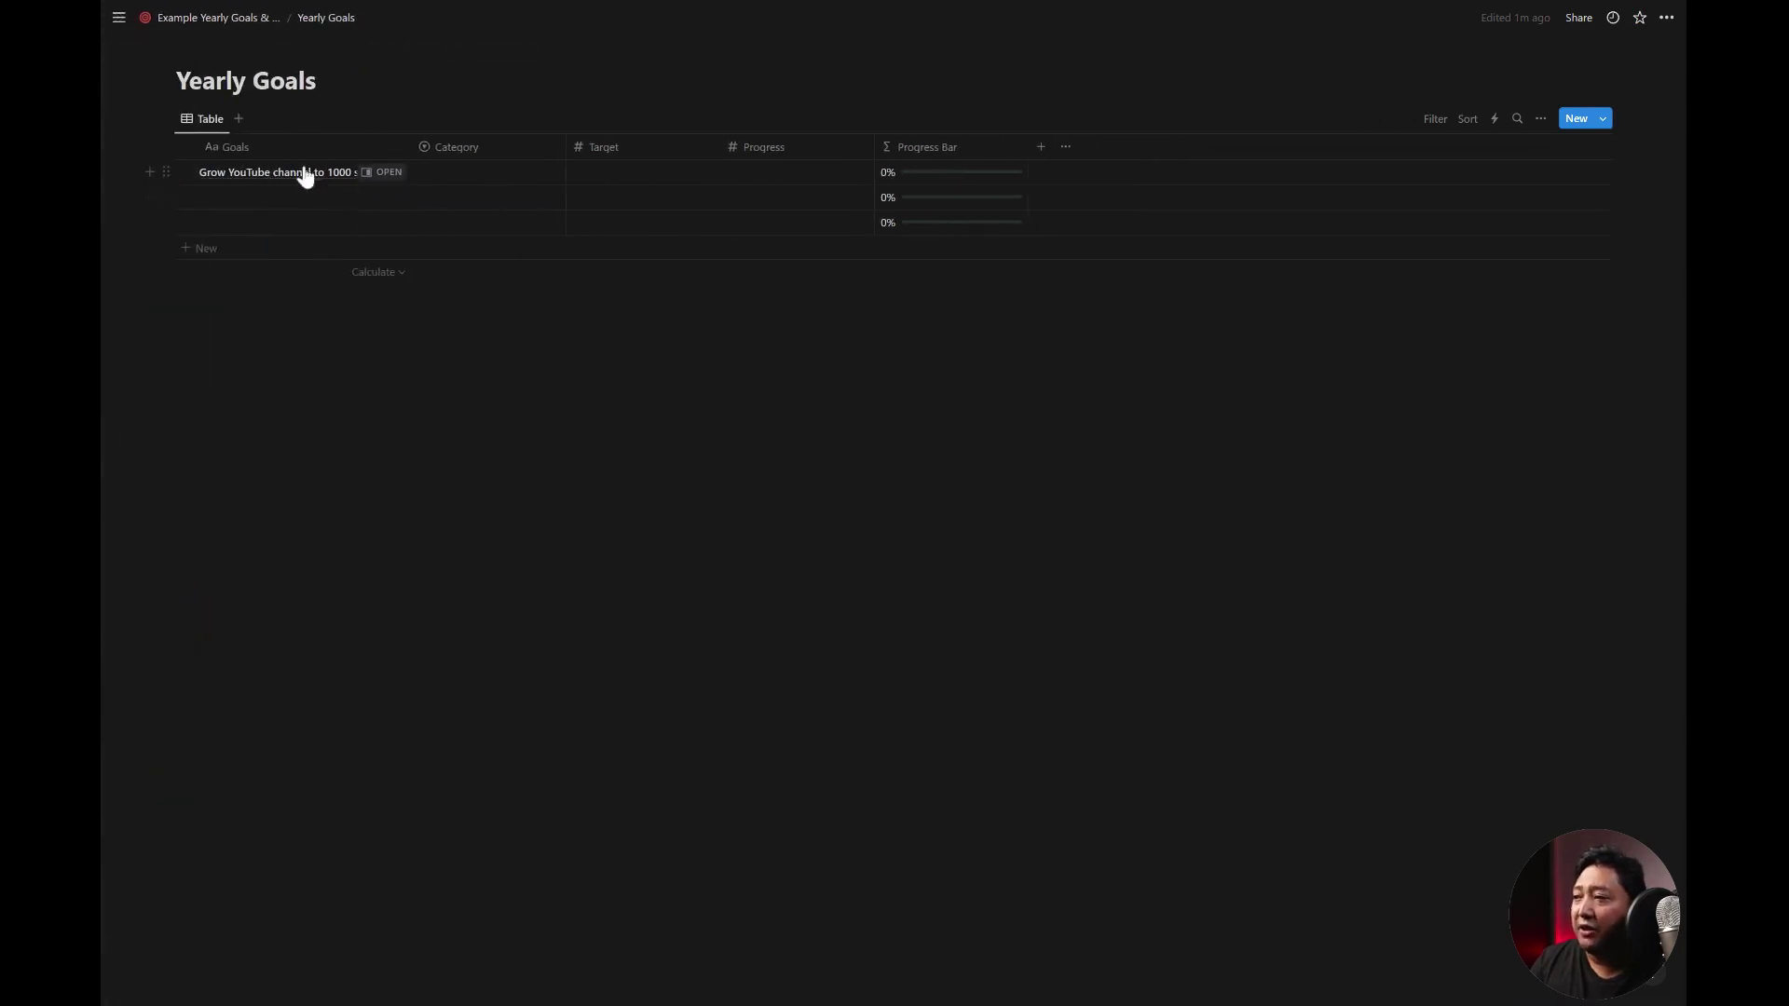
{"action": "left_click", "coordinate": [378, 173]}
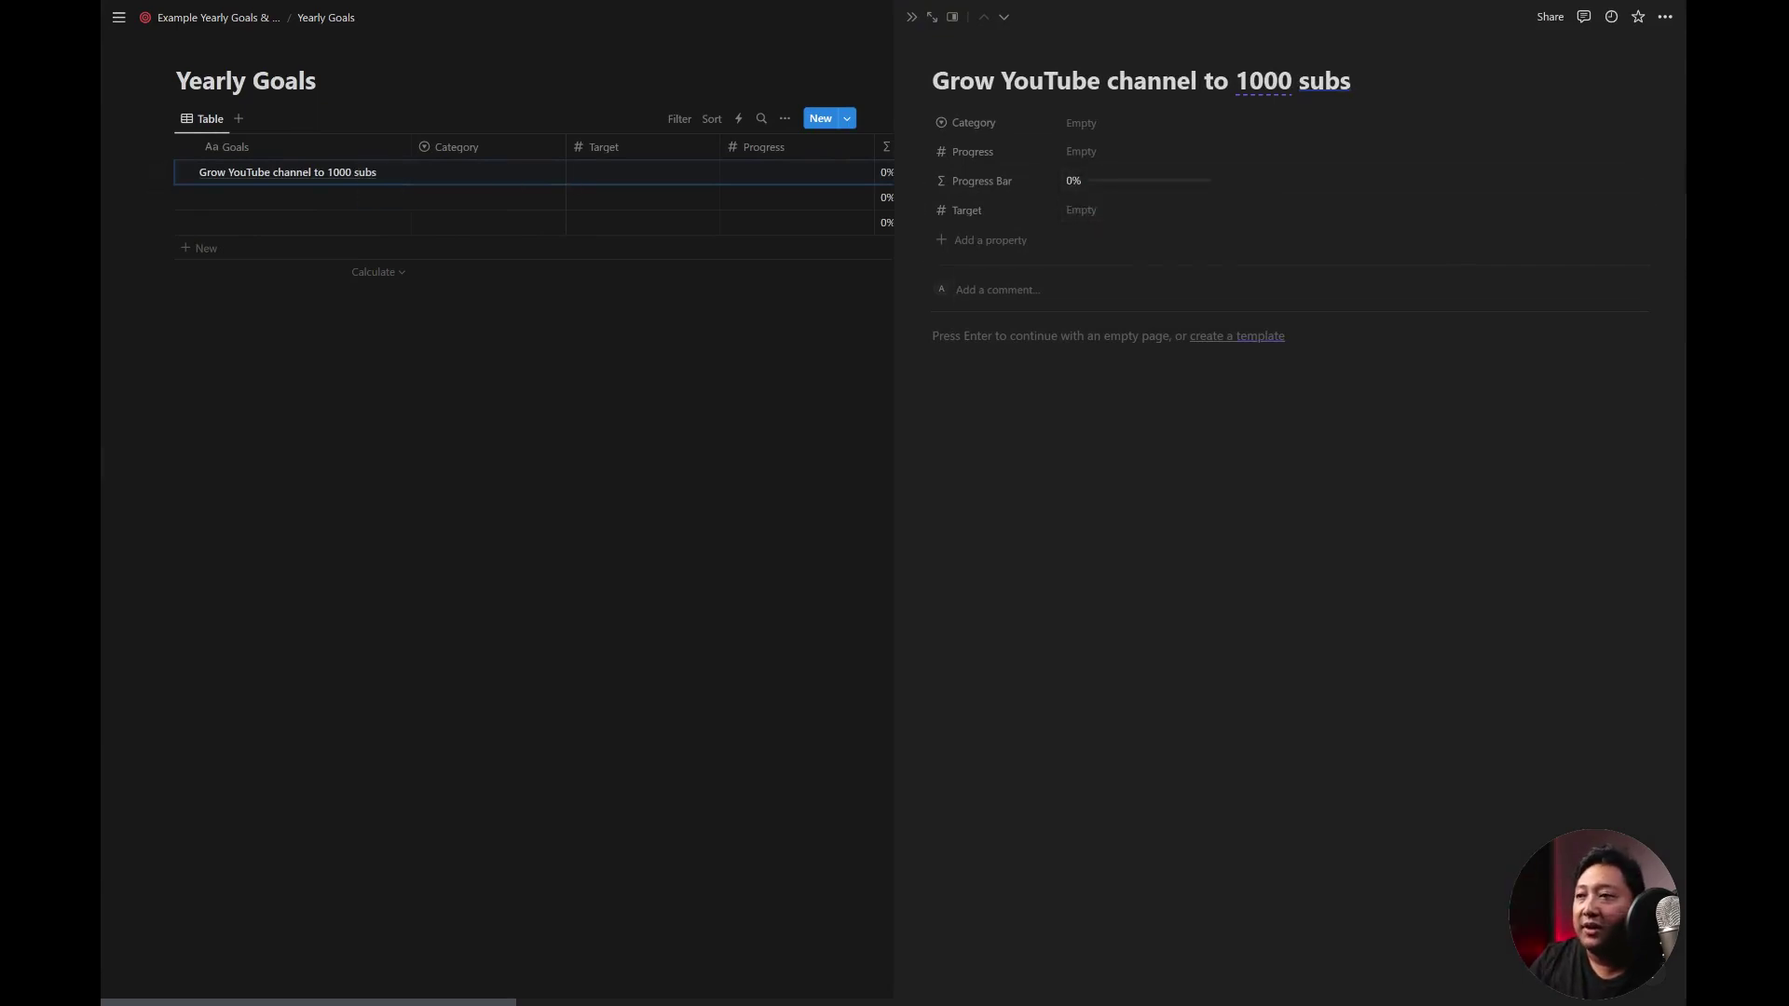
{"action": "left_click", "coordinate": [953, 19]}
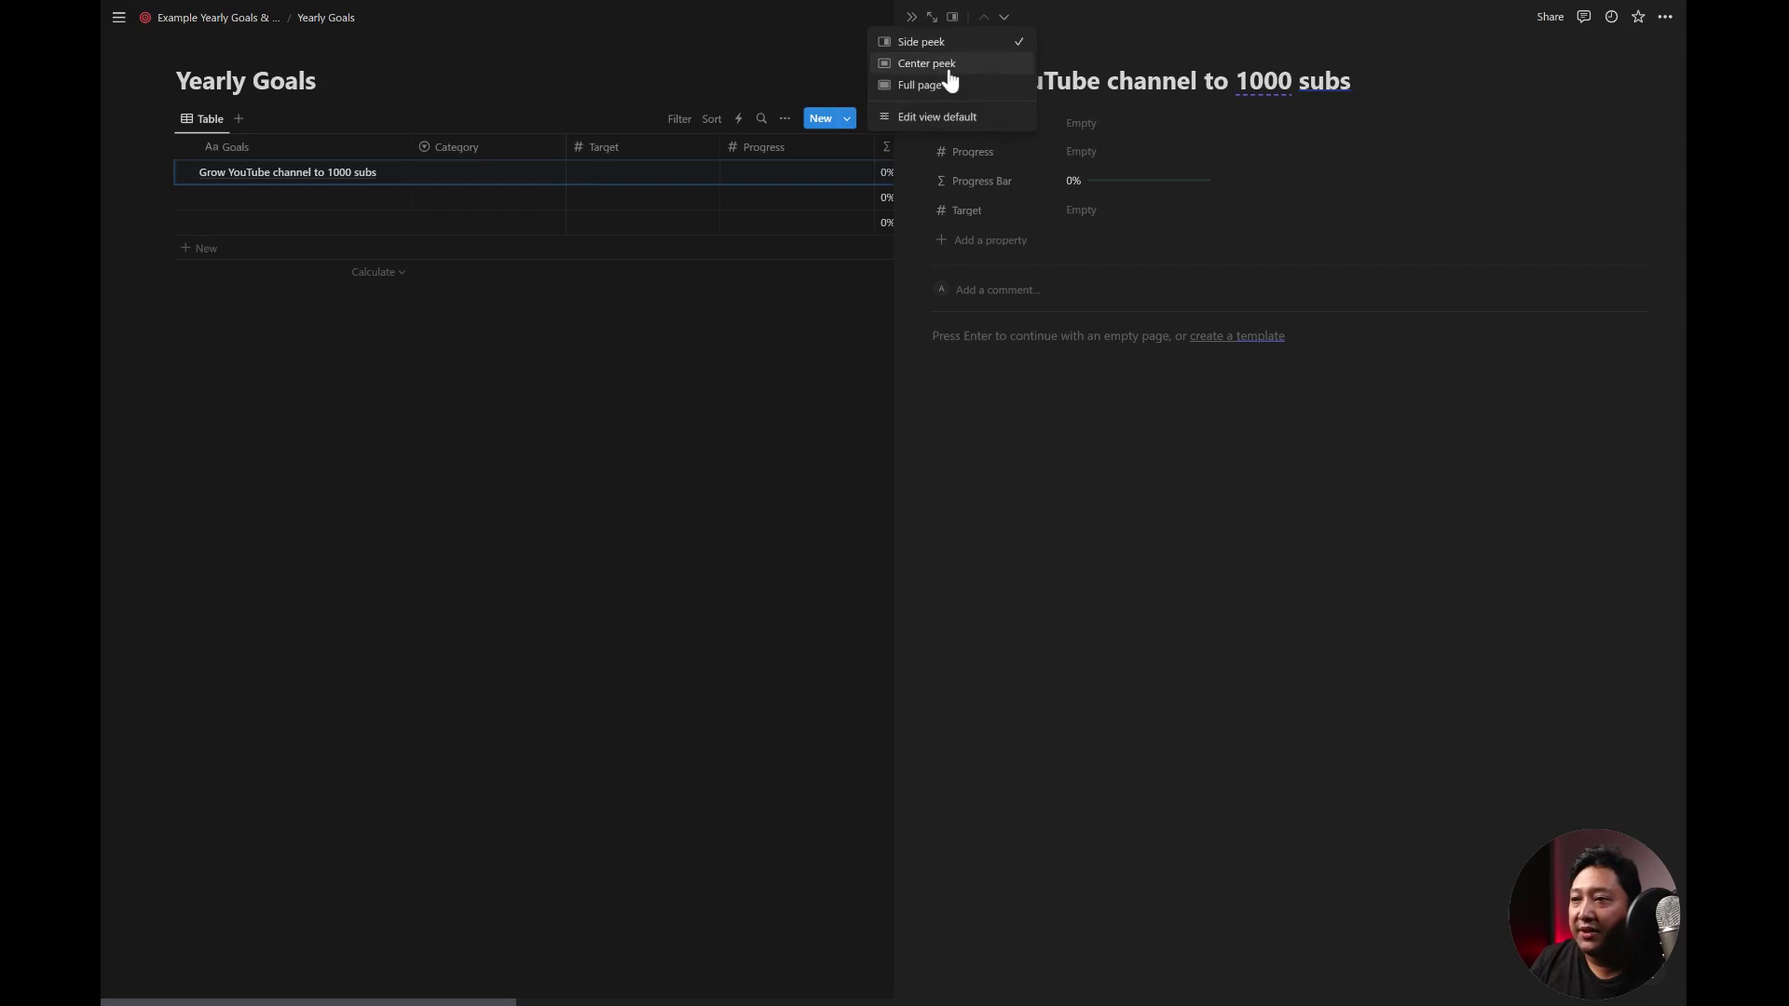
{"action": "left_click", "coordinate": [951, 65]}
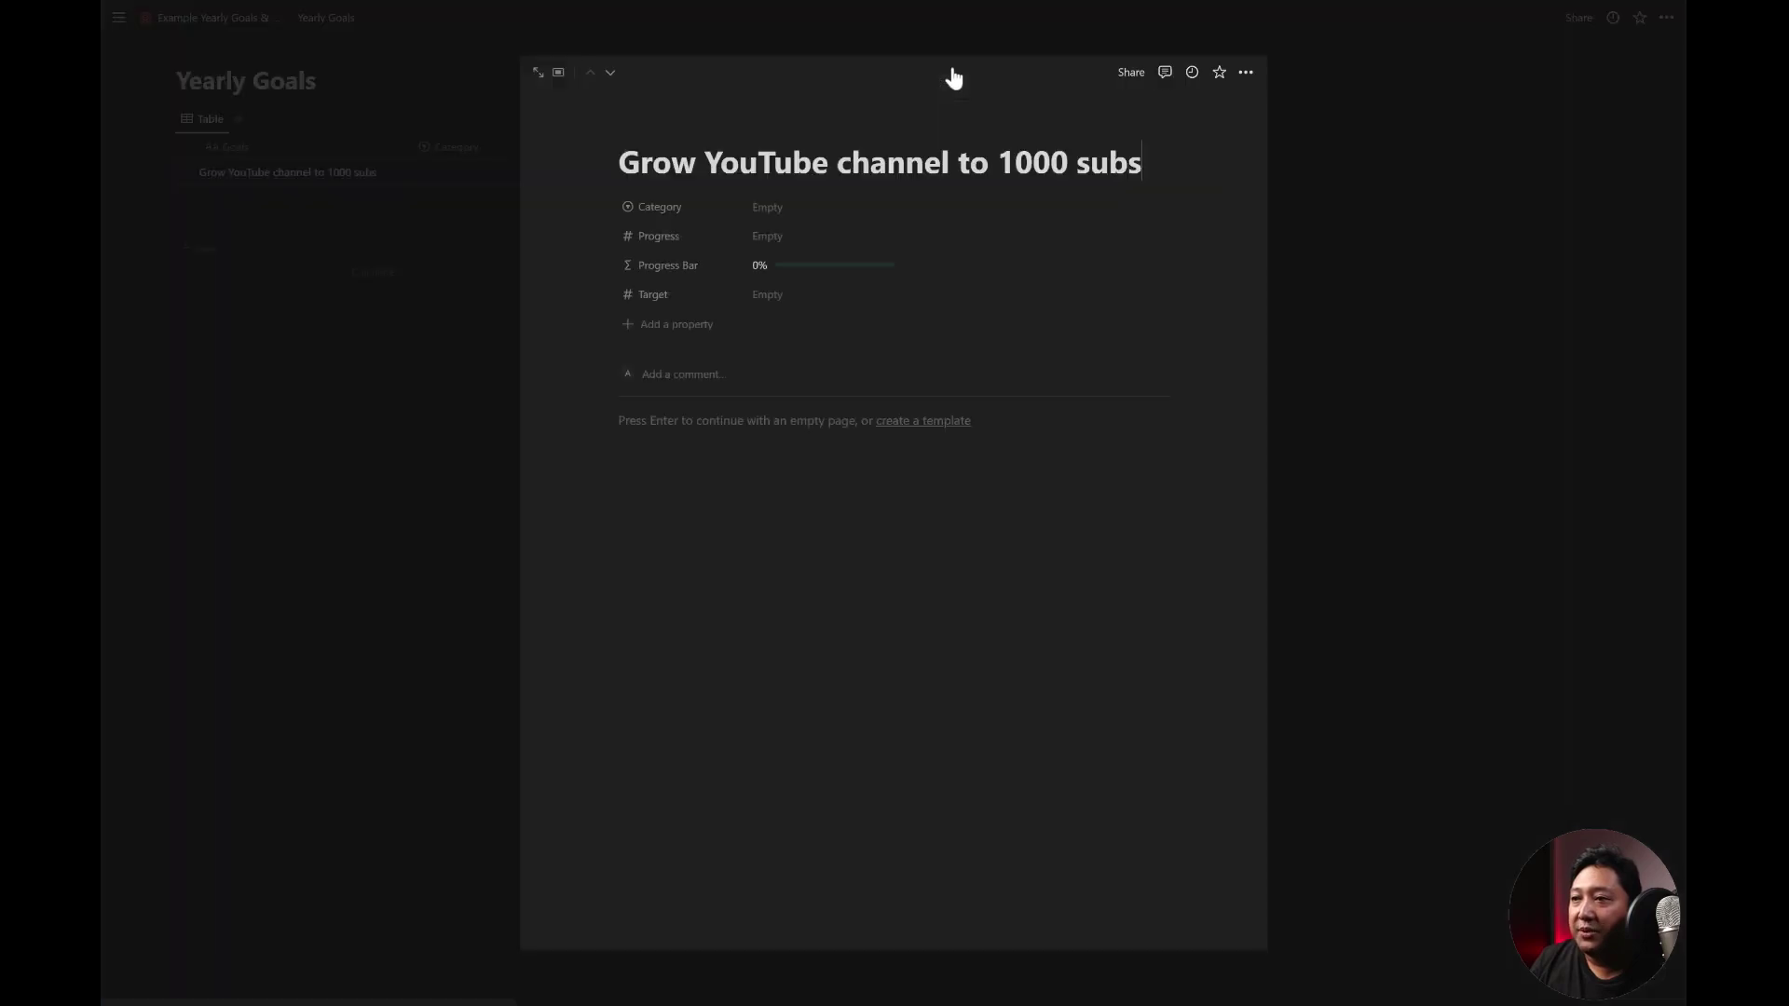
{"action": "left_click", "coordinate": [559, 75]}
{"action": "left_click", "coordinate": [546, 95]}
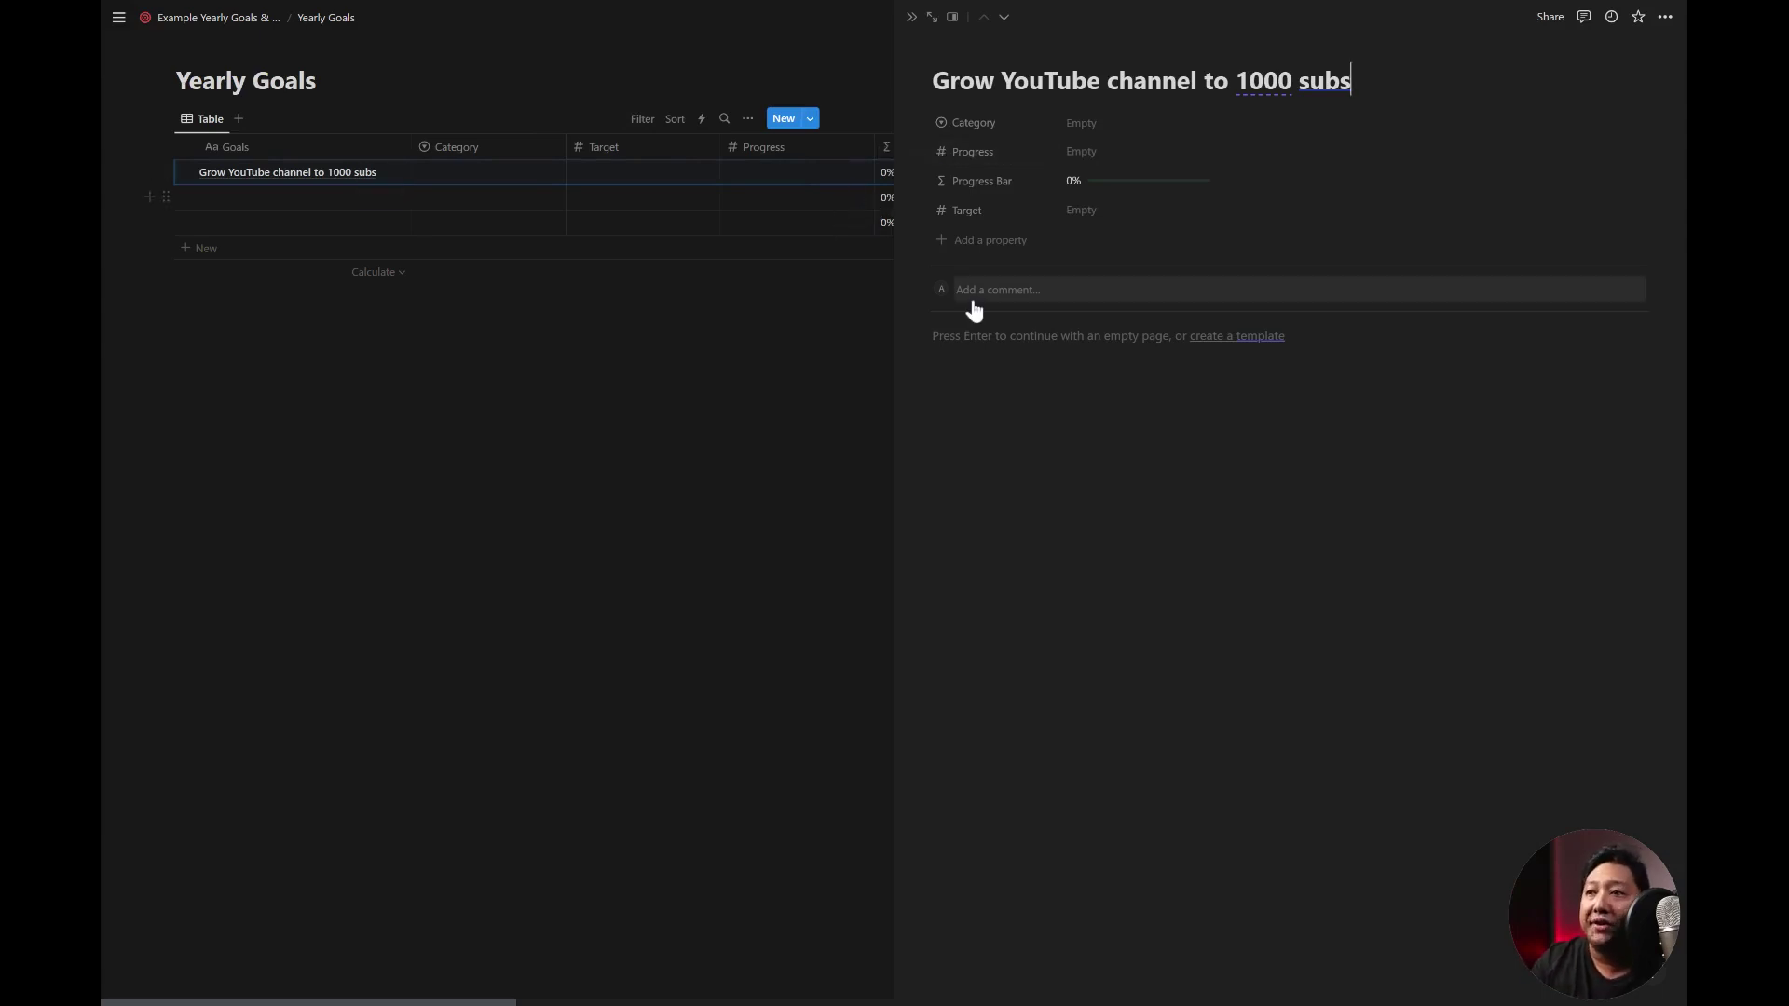
- Give the YouTube goal page a film-camera icon
{"action": "left_click", "coordinate": [962, 51]}
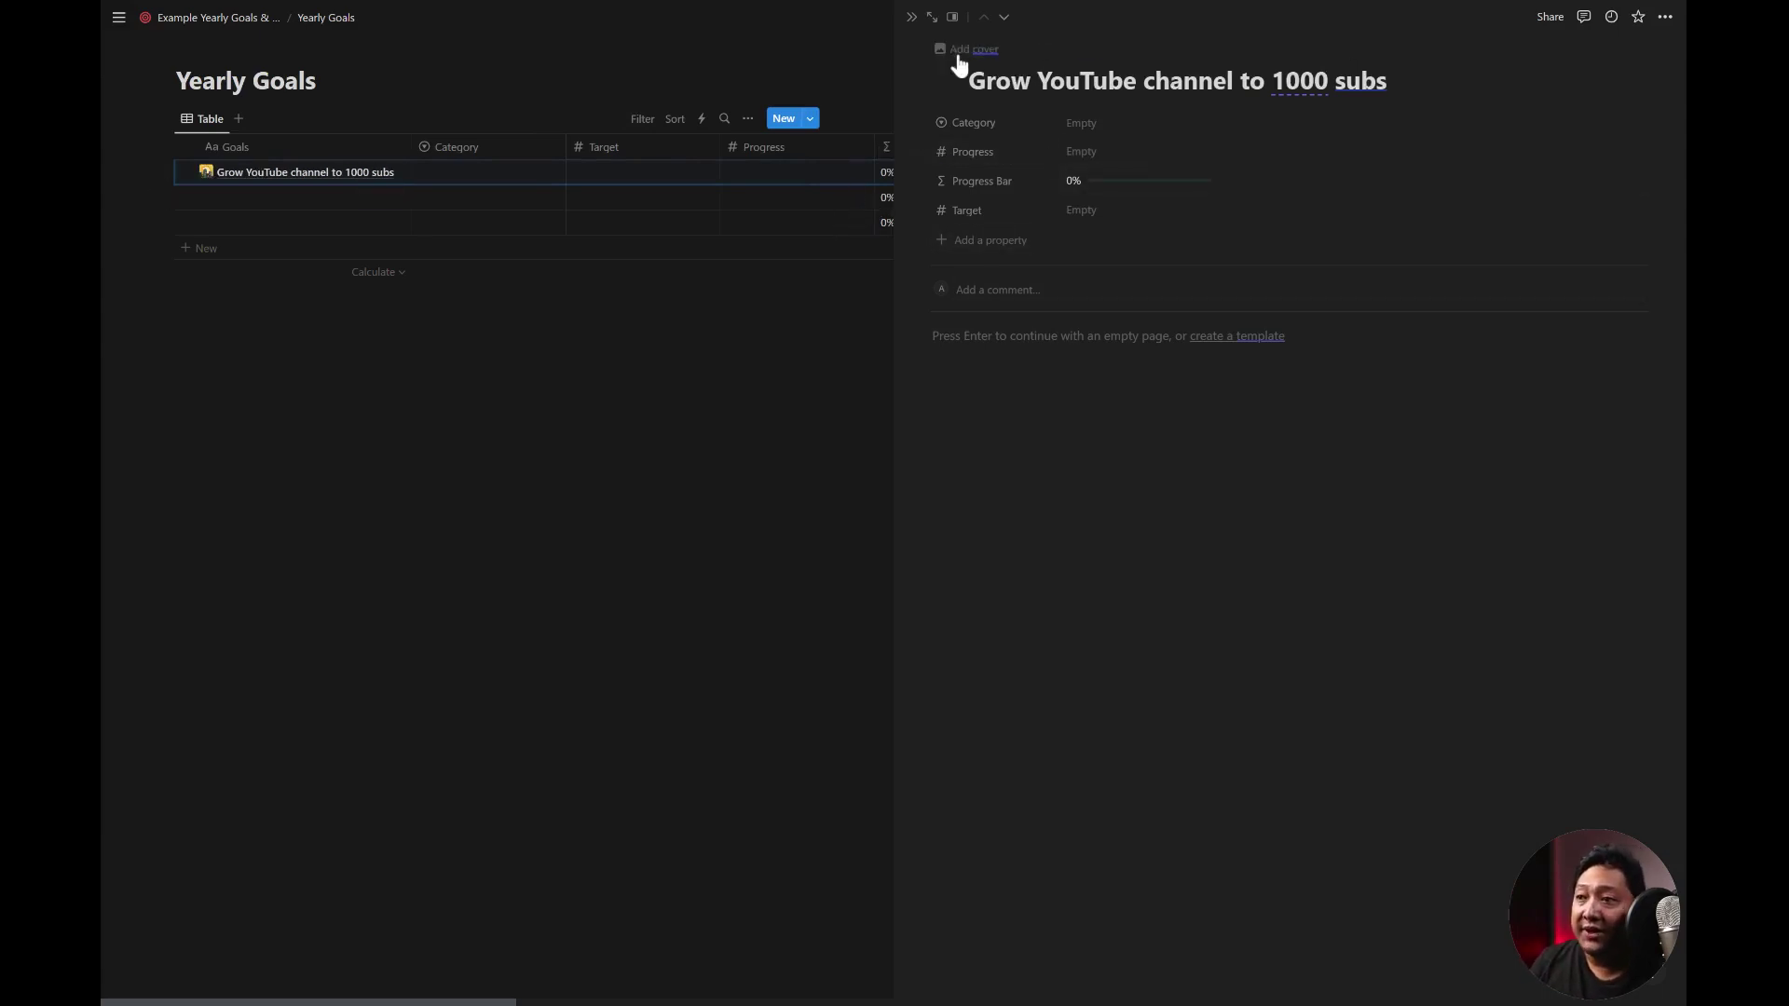
{"action": "left_click", "coordinate": [945, 83]}
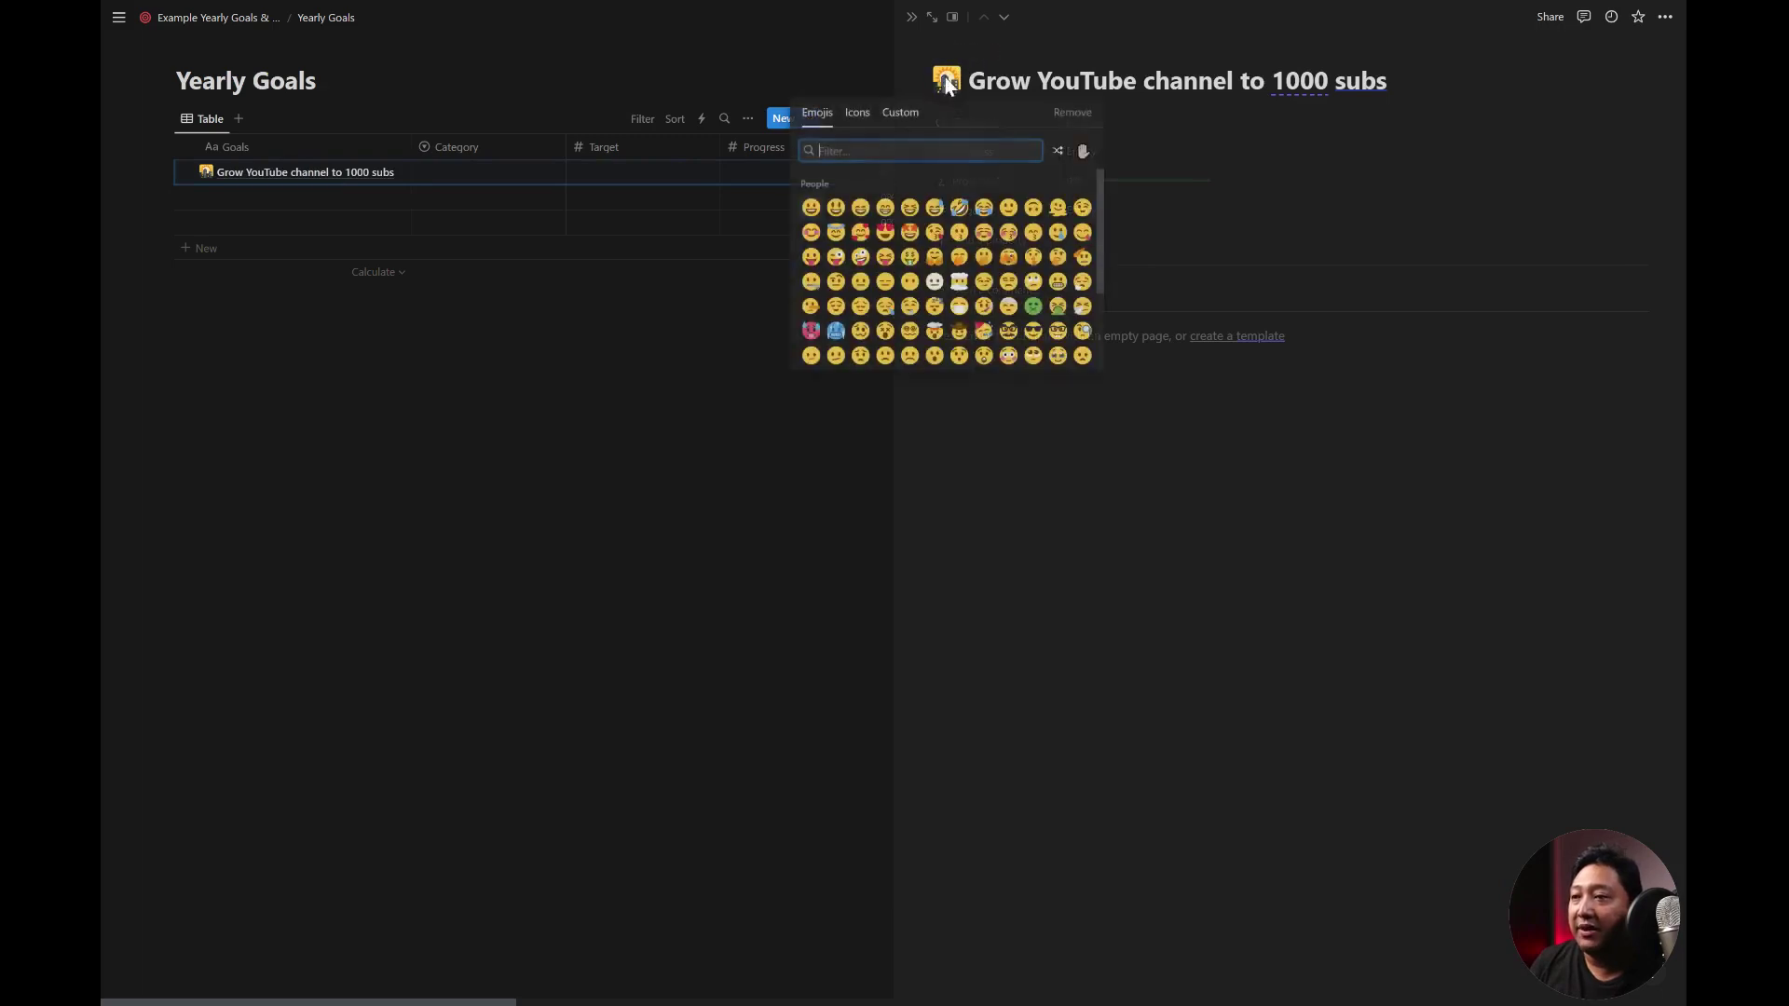
{"action": "left_click", "coordinate": [857, 112]}
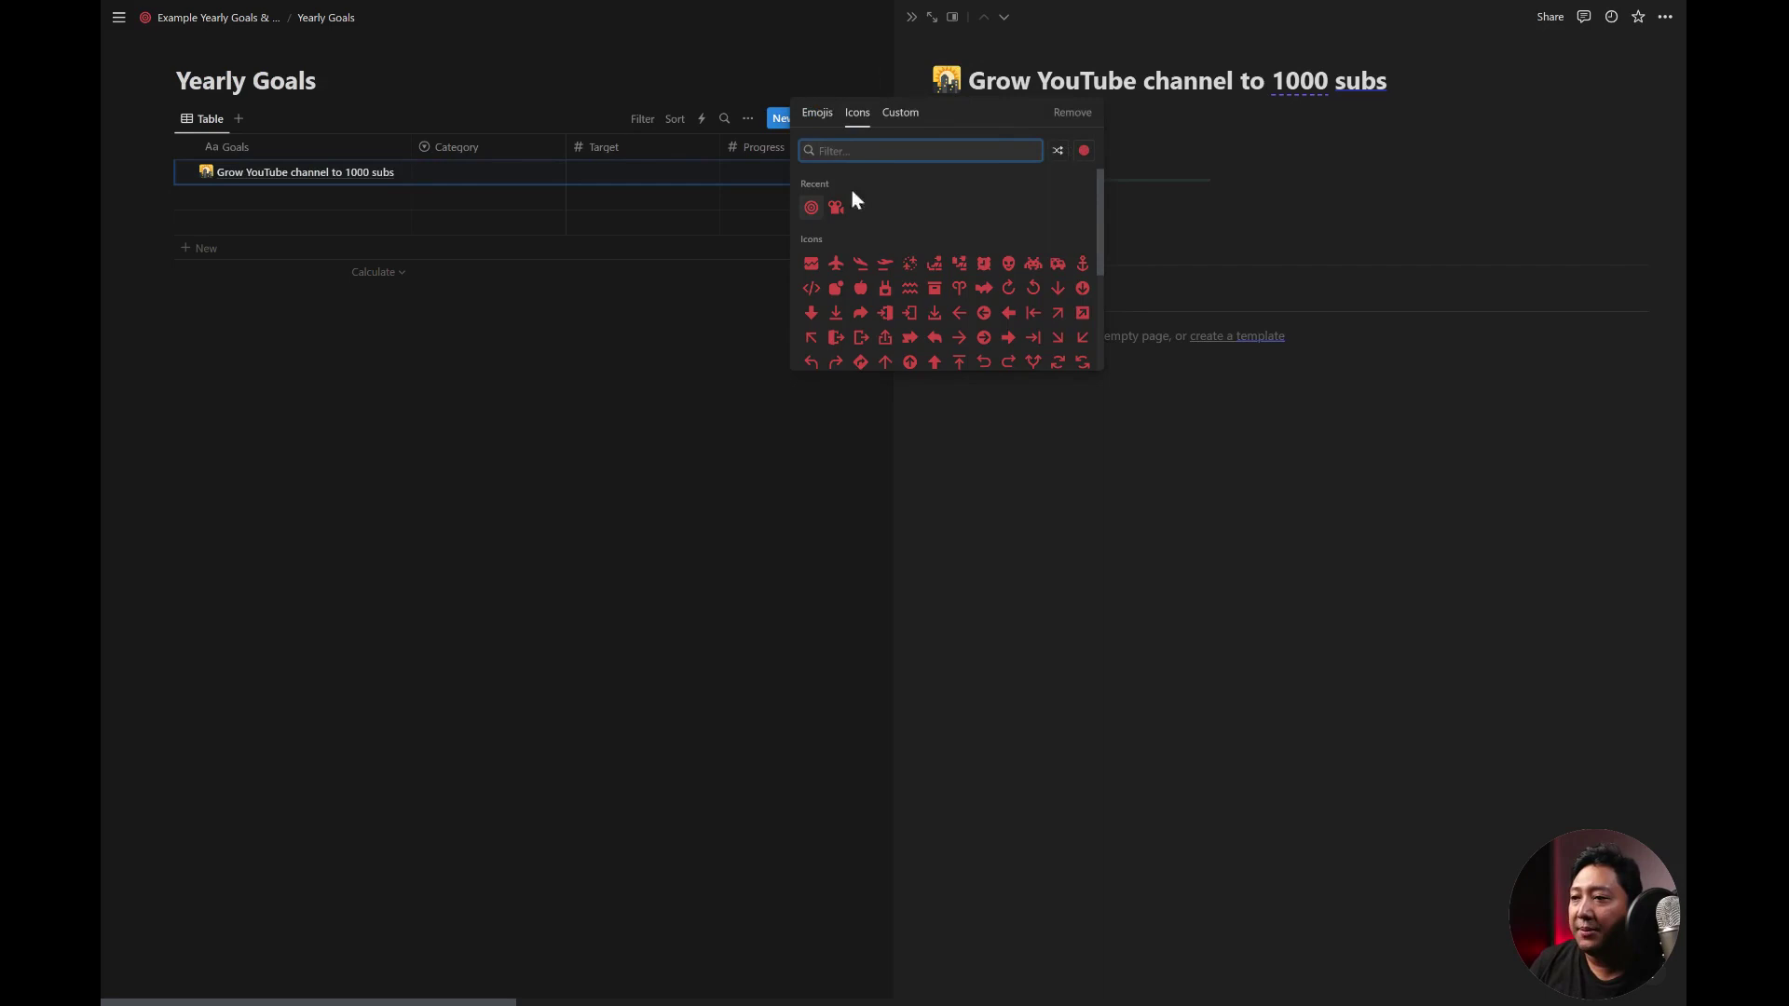
{"action": "left_click", "coordinate": [834, 207]}
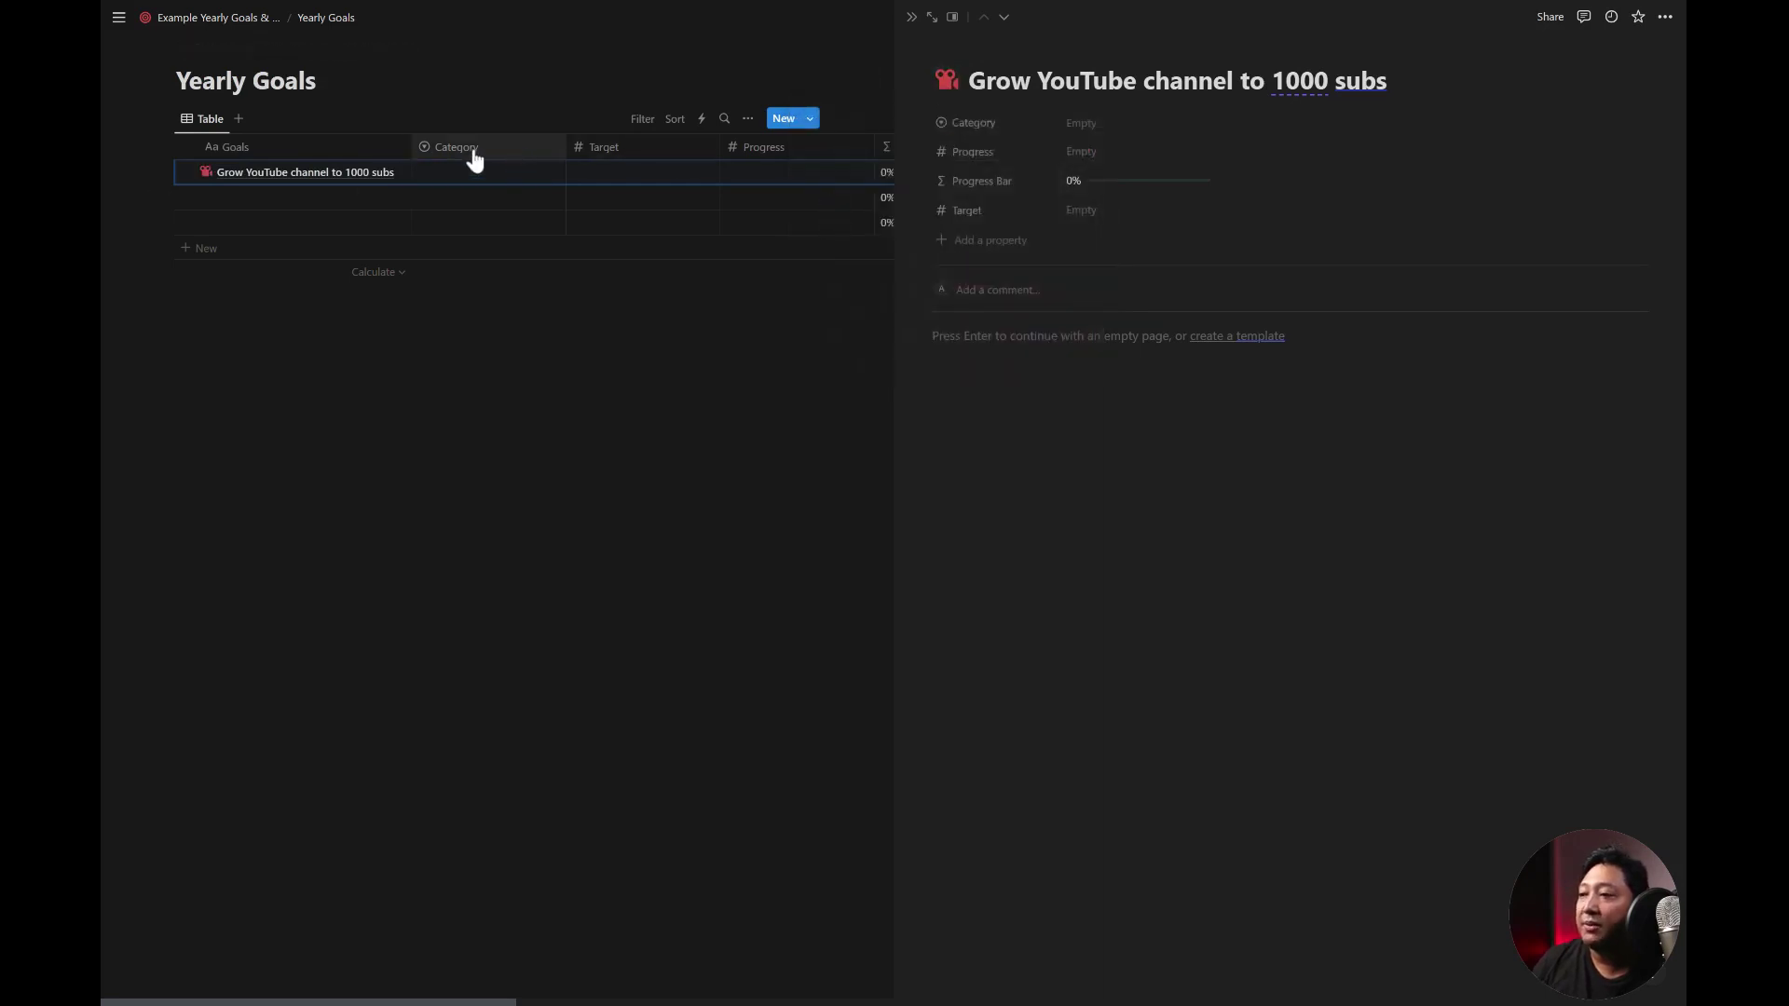
- Set the YouTube goal's Category to Content
{"action": "left_click", "coordinate": [1126, 130]}
{"action": "left_click", "coordinate": [1127, 196]}
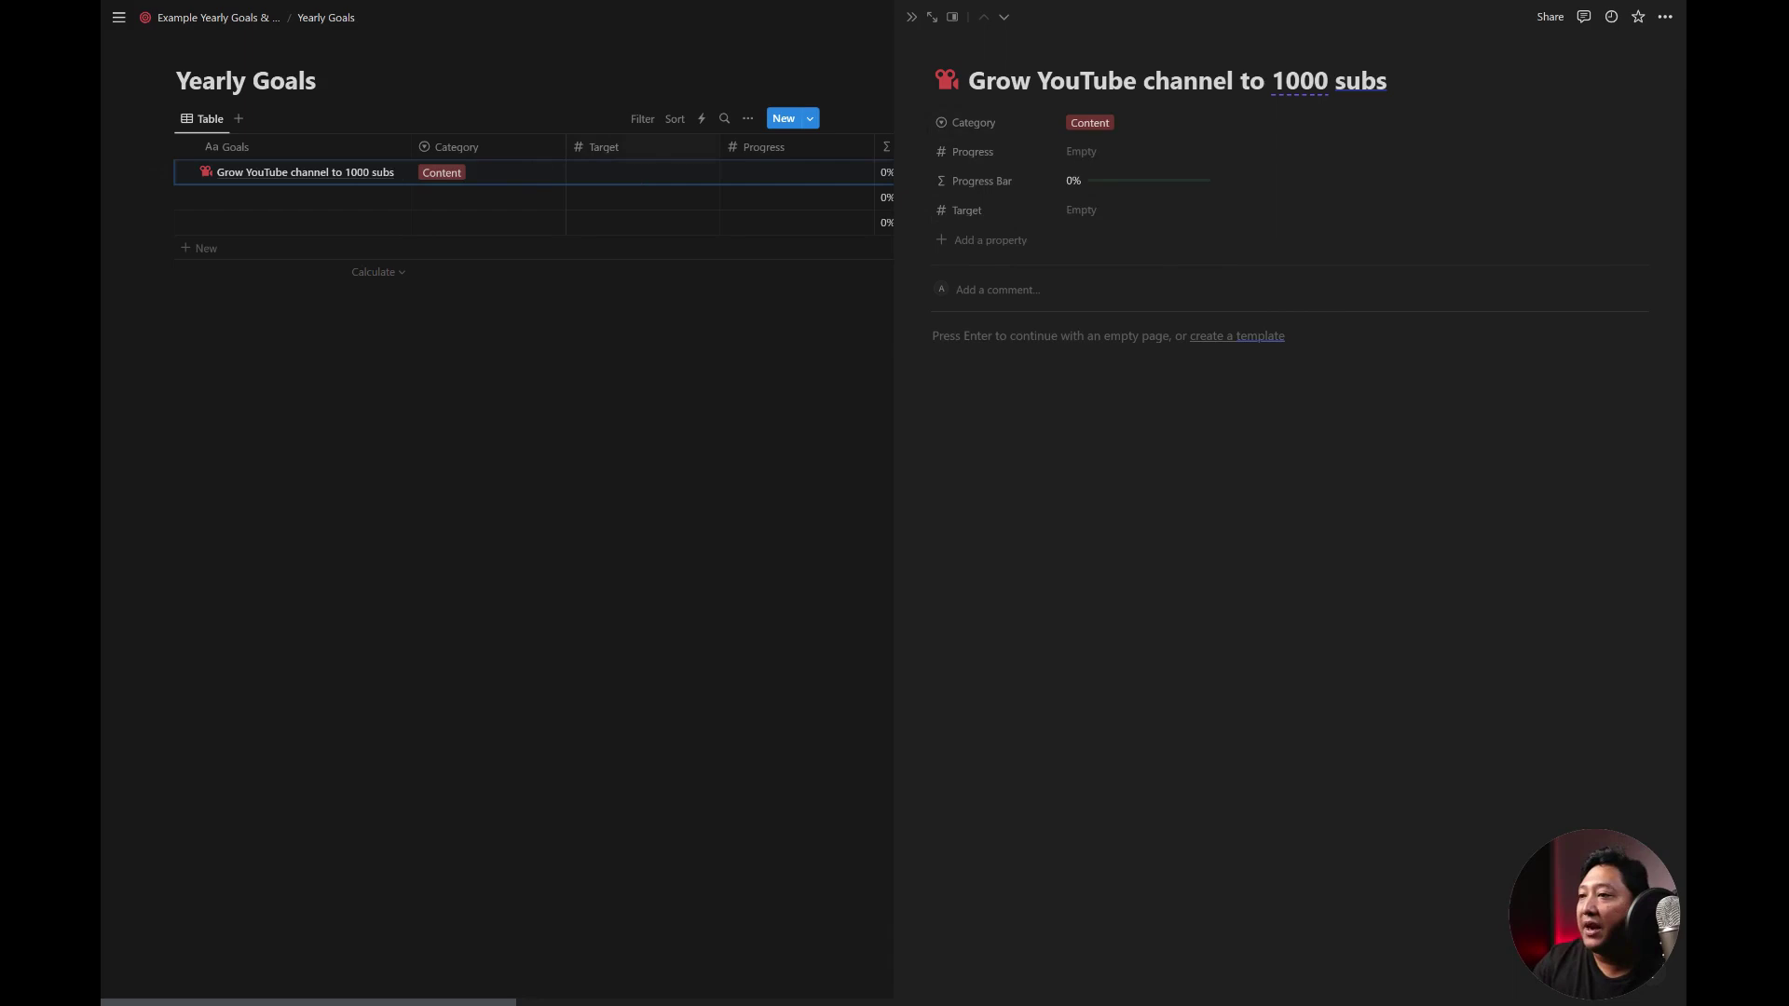
{"action": "left_click", "coordinate": [910, 16]}
{"action": "left_click", "coordinate": [915, 172]}
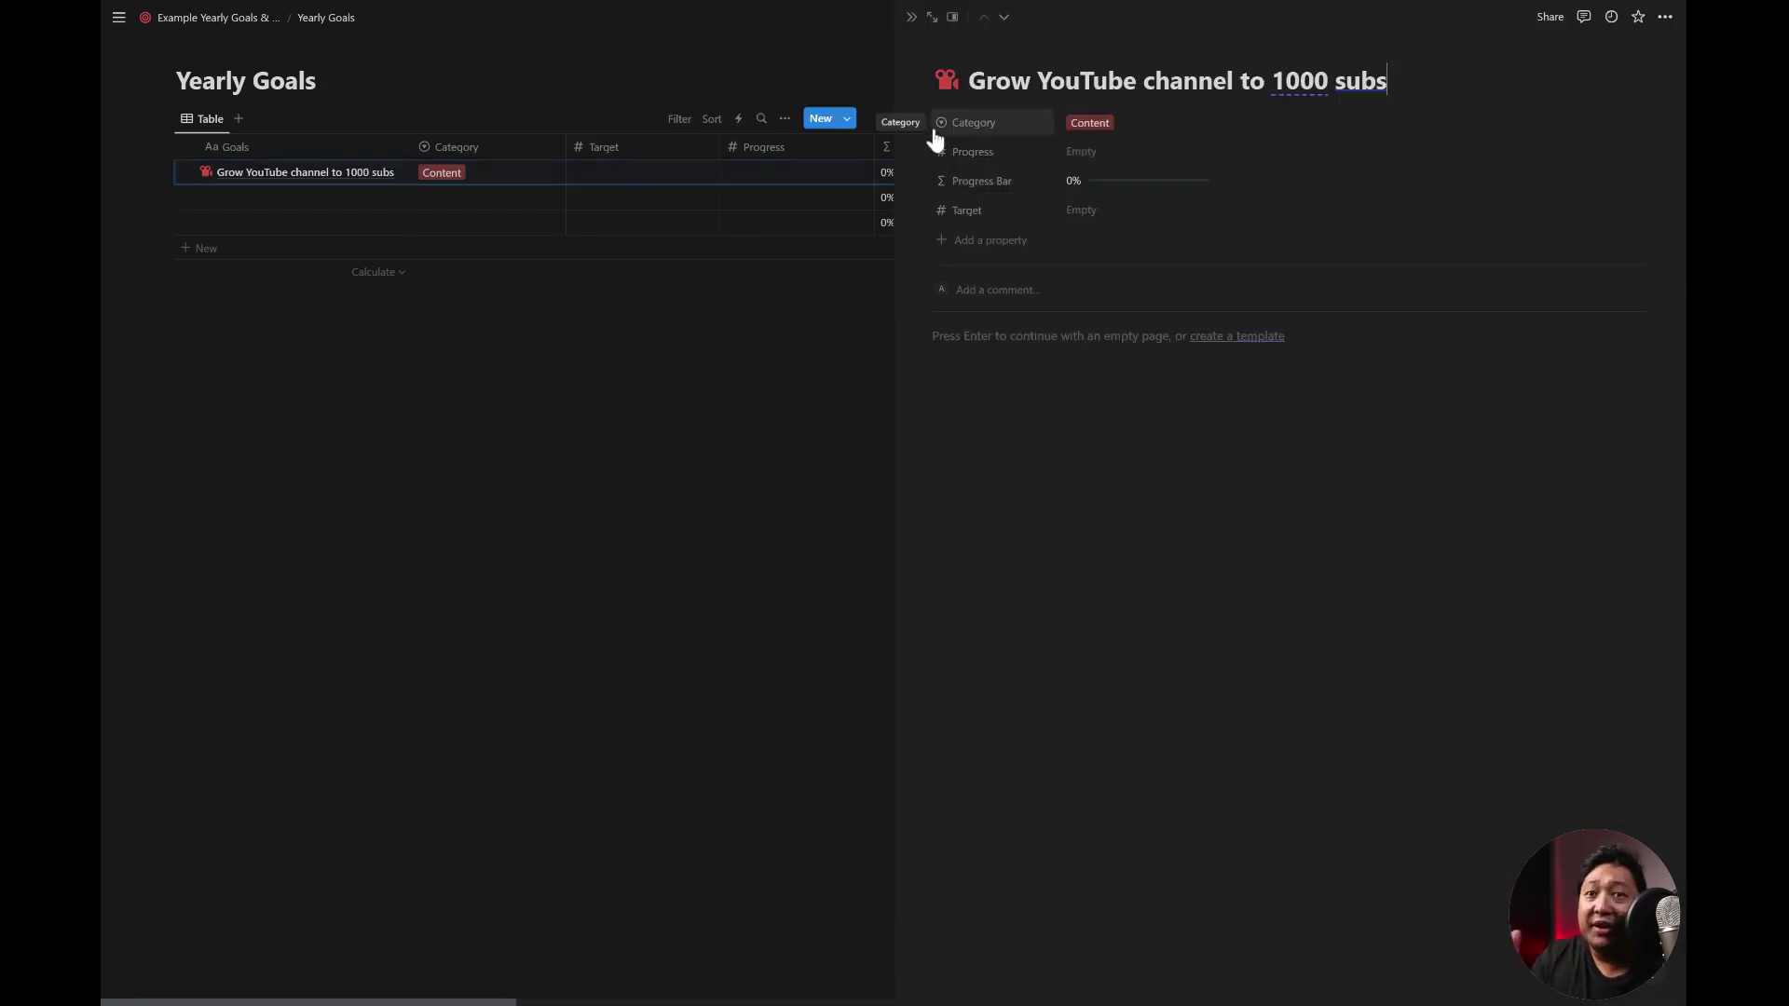
{"action": "left_click", "coordinate": [981, 124]}
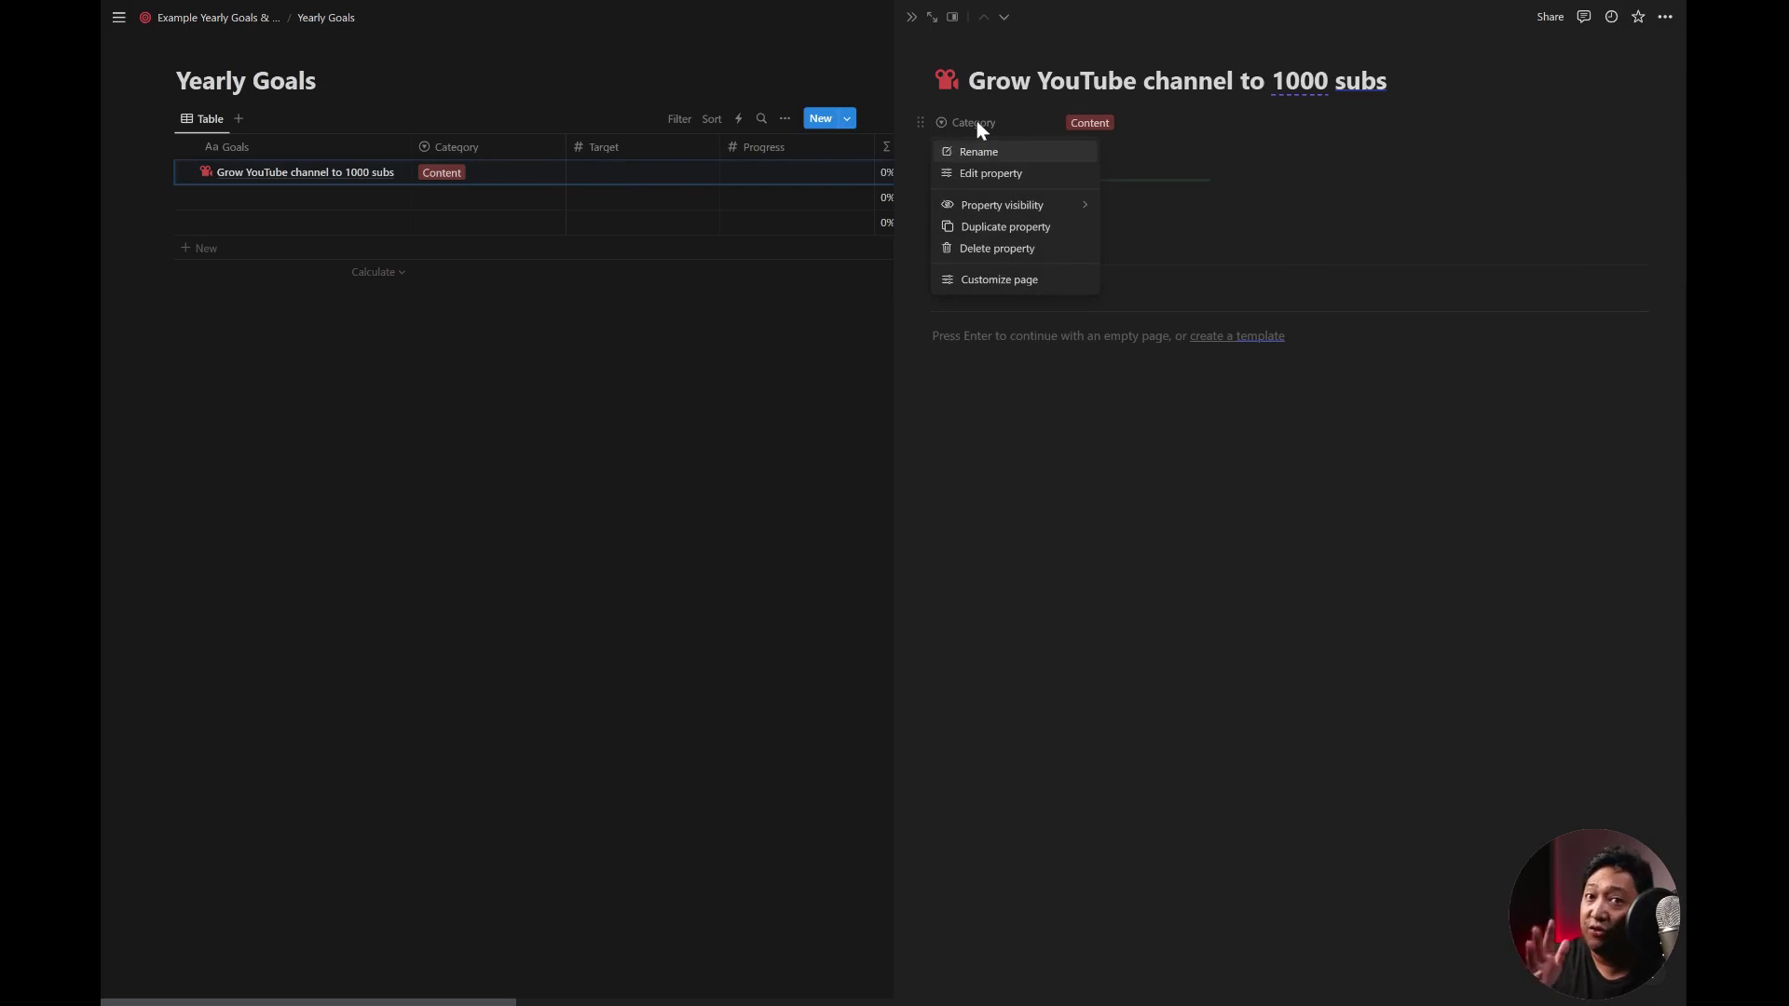
{"action": "key", "text": "Escape"}
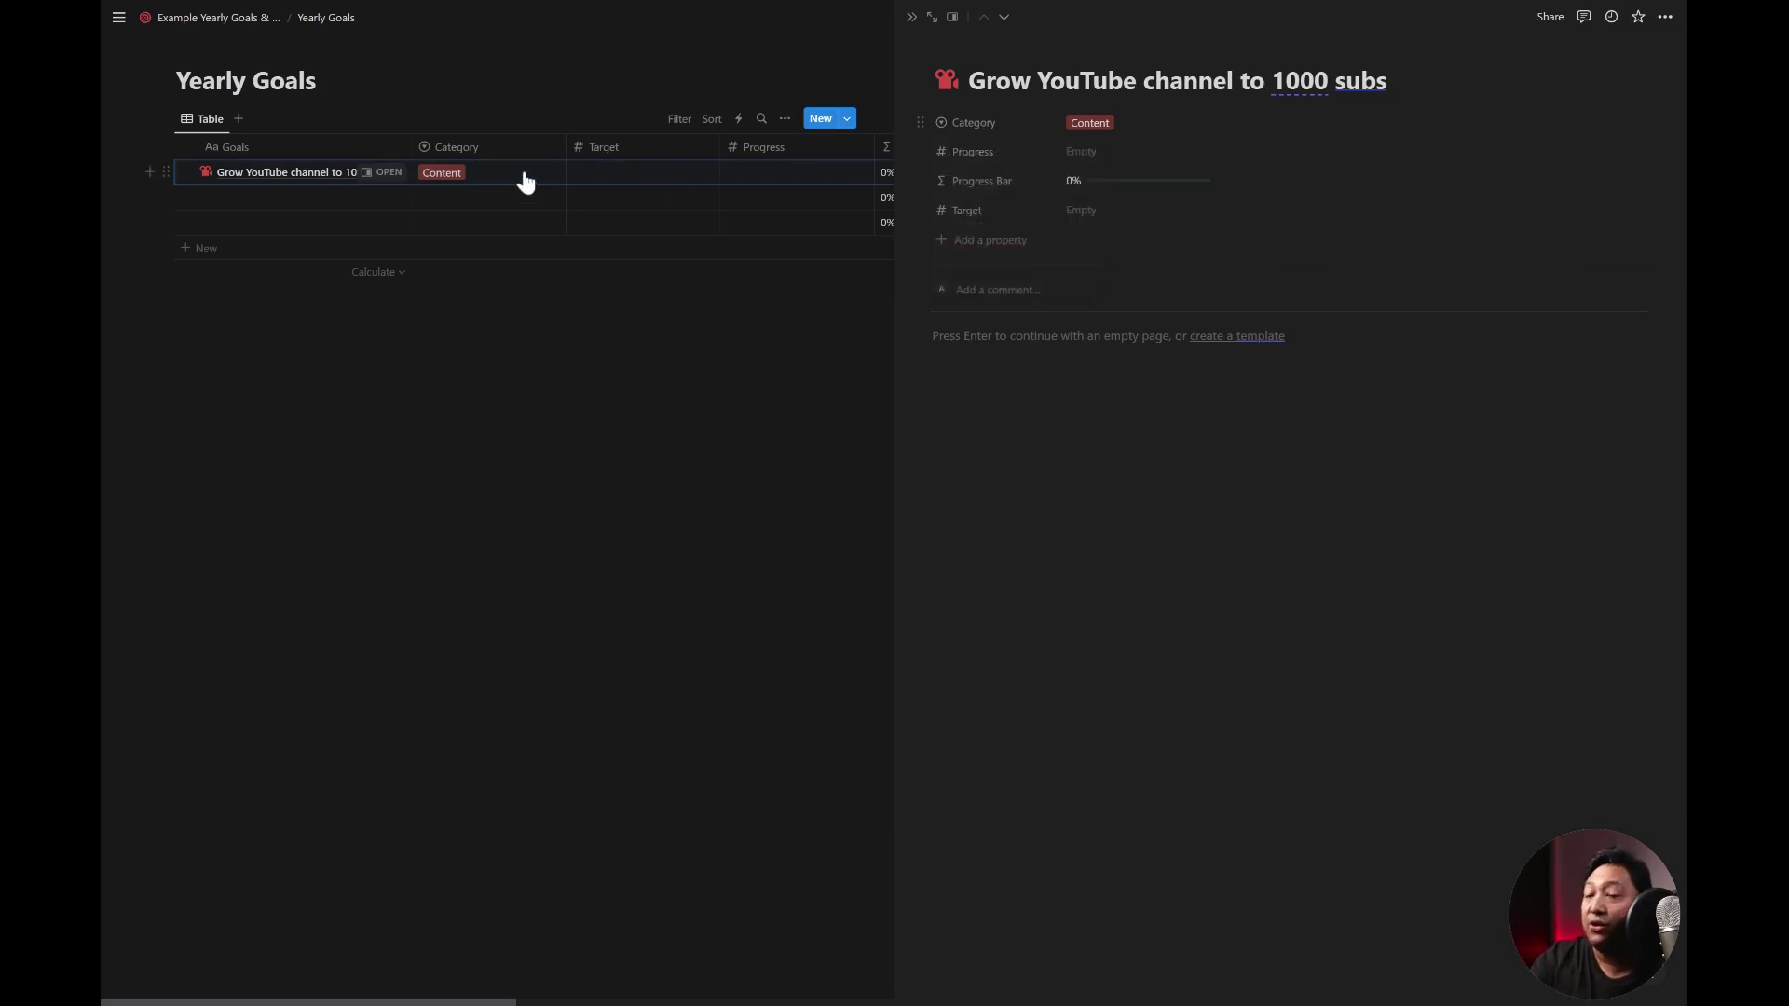
- Place Target above Progress in the goal's properties and set Target to 1000
{"action": "left_click_drag", "start_coordinate": [922, 181], "coordinate": [931, 220]}
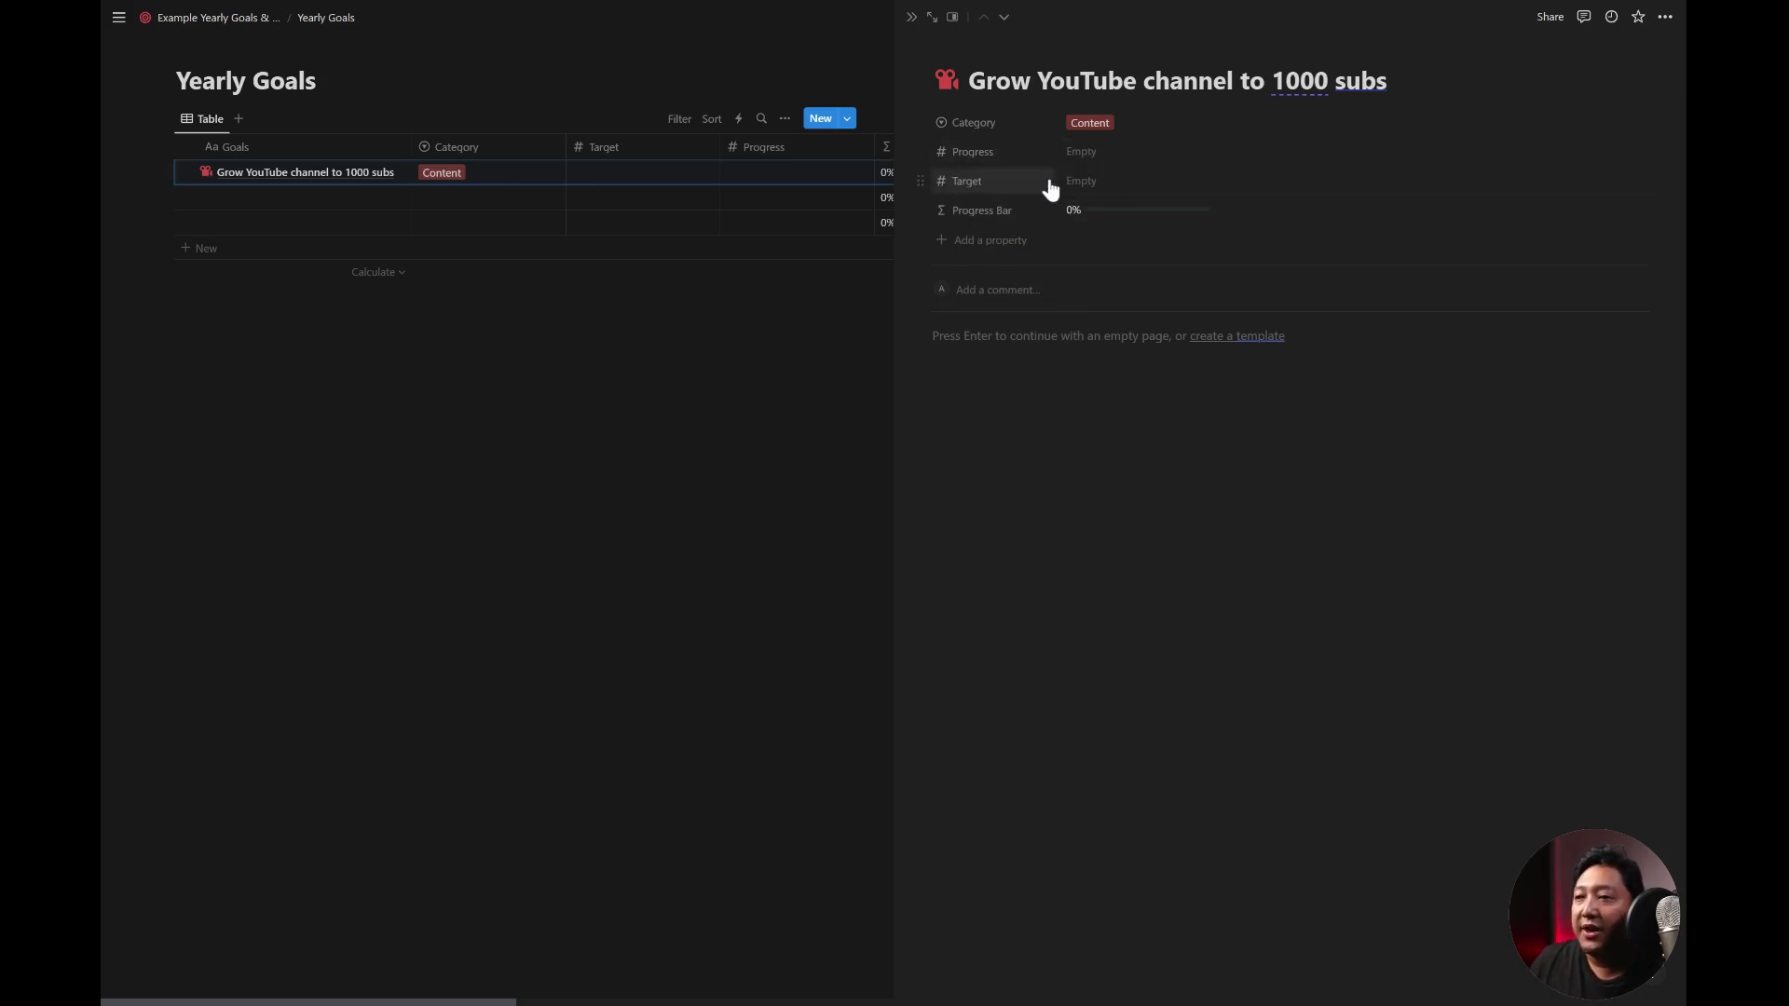
{"action": "left_click_drag", "start_coordinate": [919, 177], "coordinate": [923, 147]}
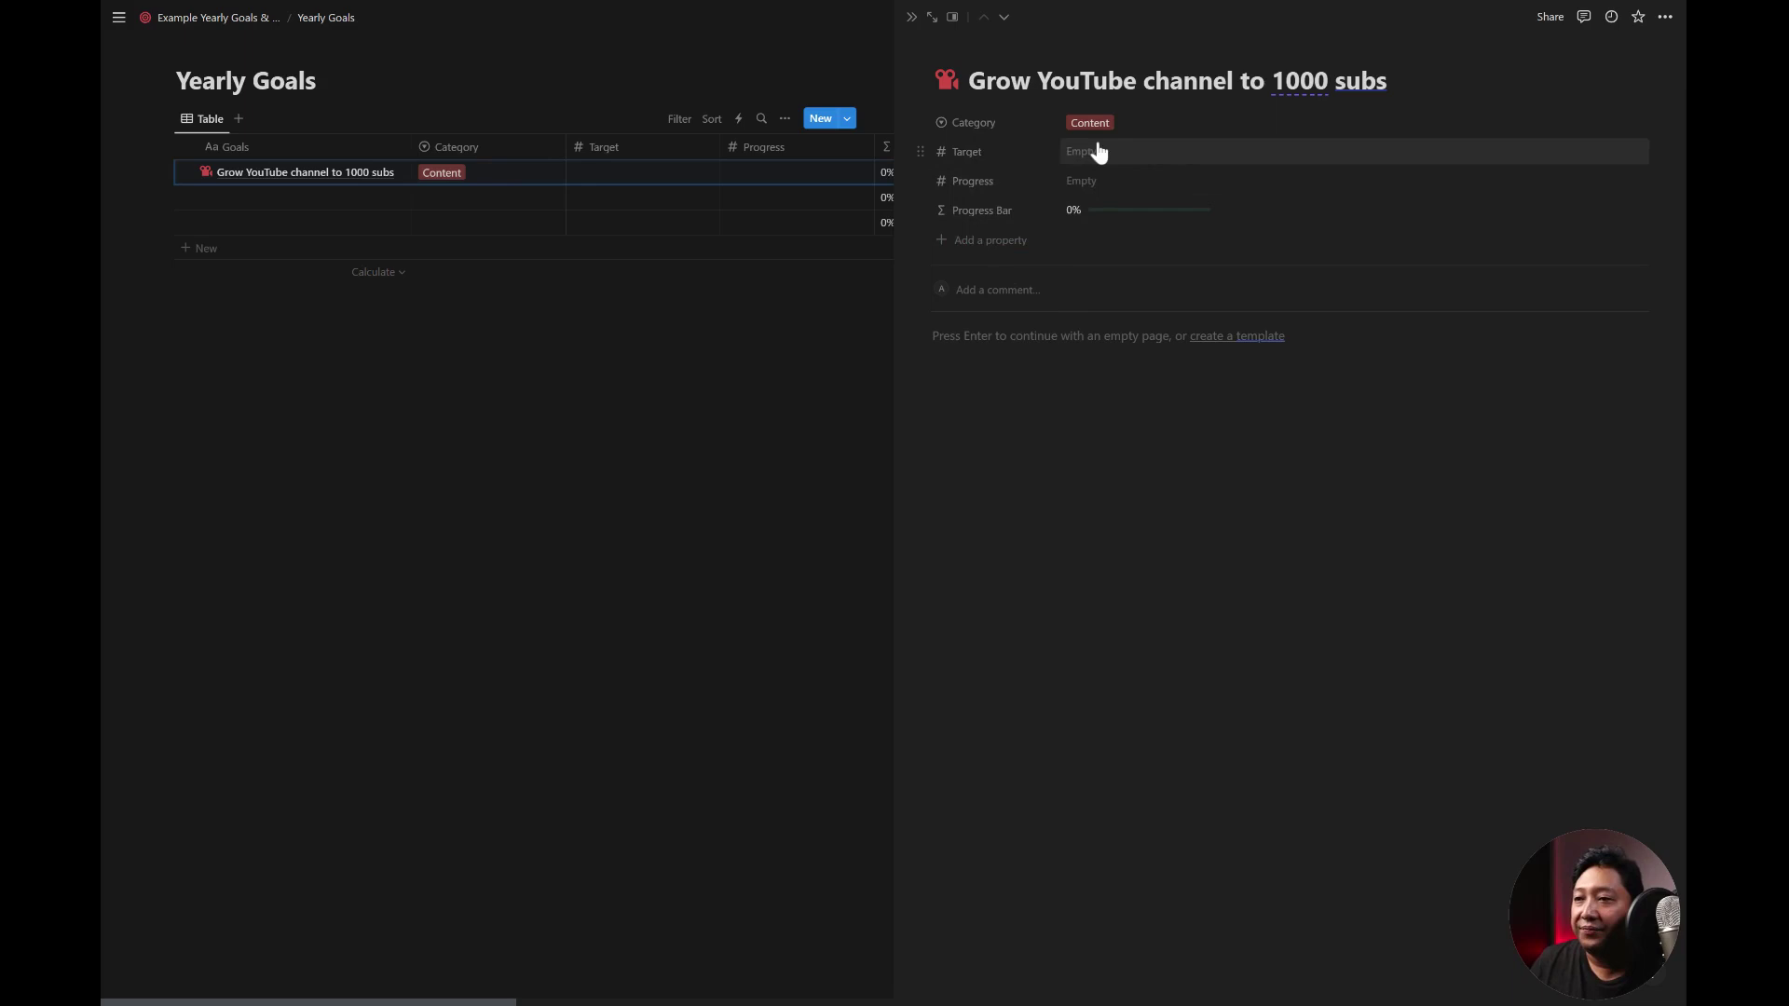
{"action": "left_click", "coordinate": [1100, 149]}
{"action": "type", "text": "1000"}
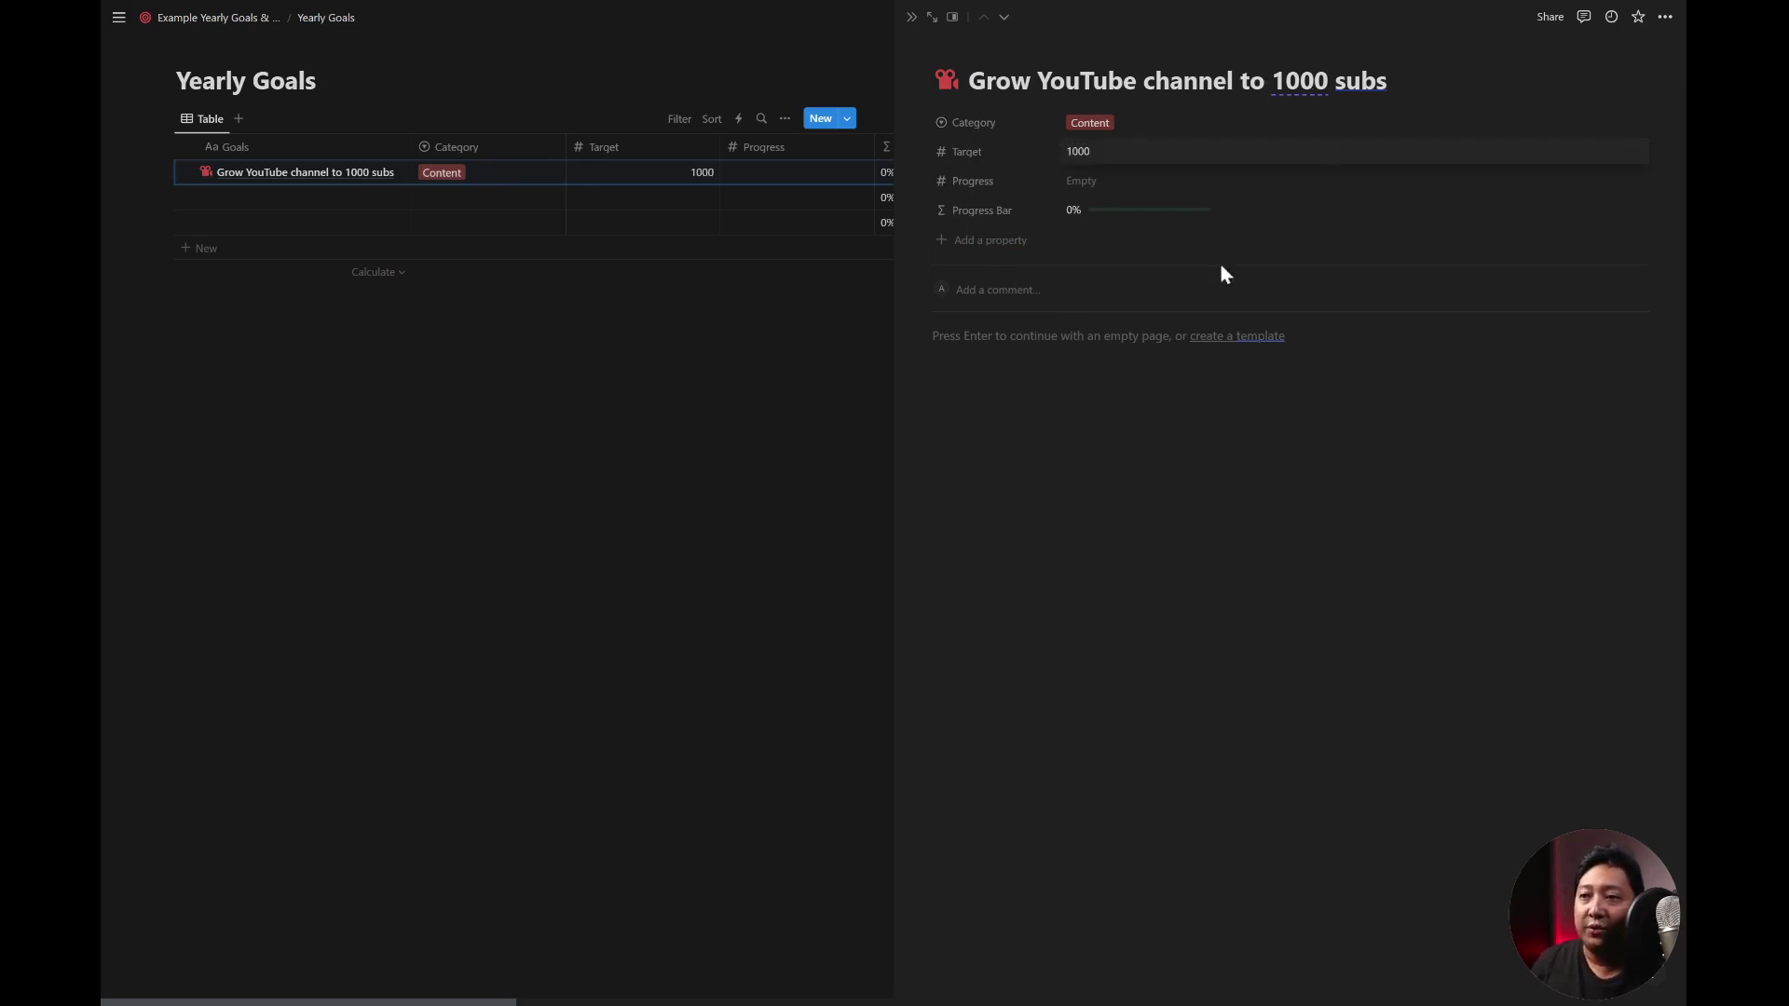
{"action": "left_click", "coordinate": [1099, 188]}
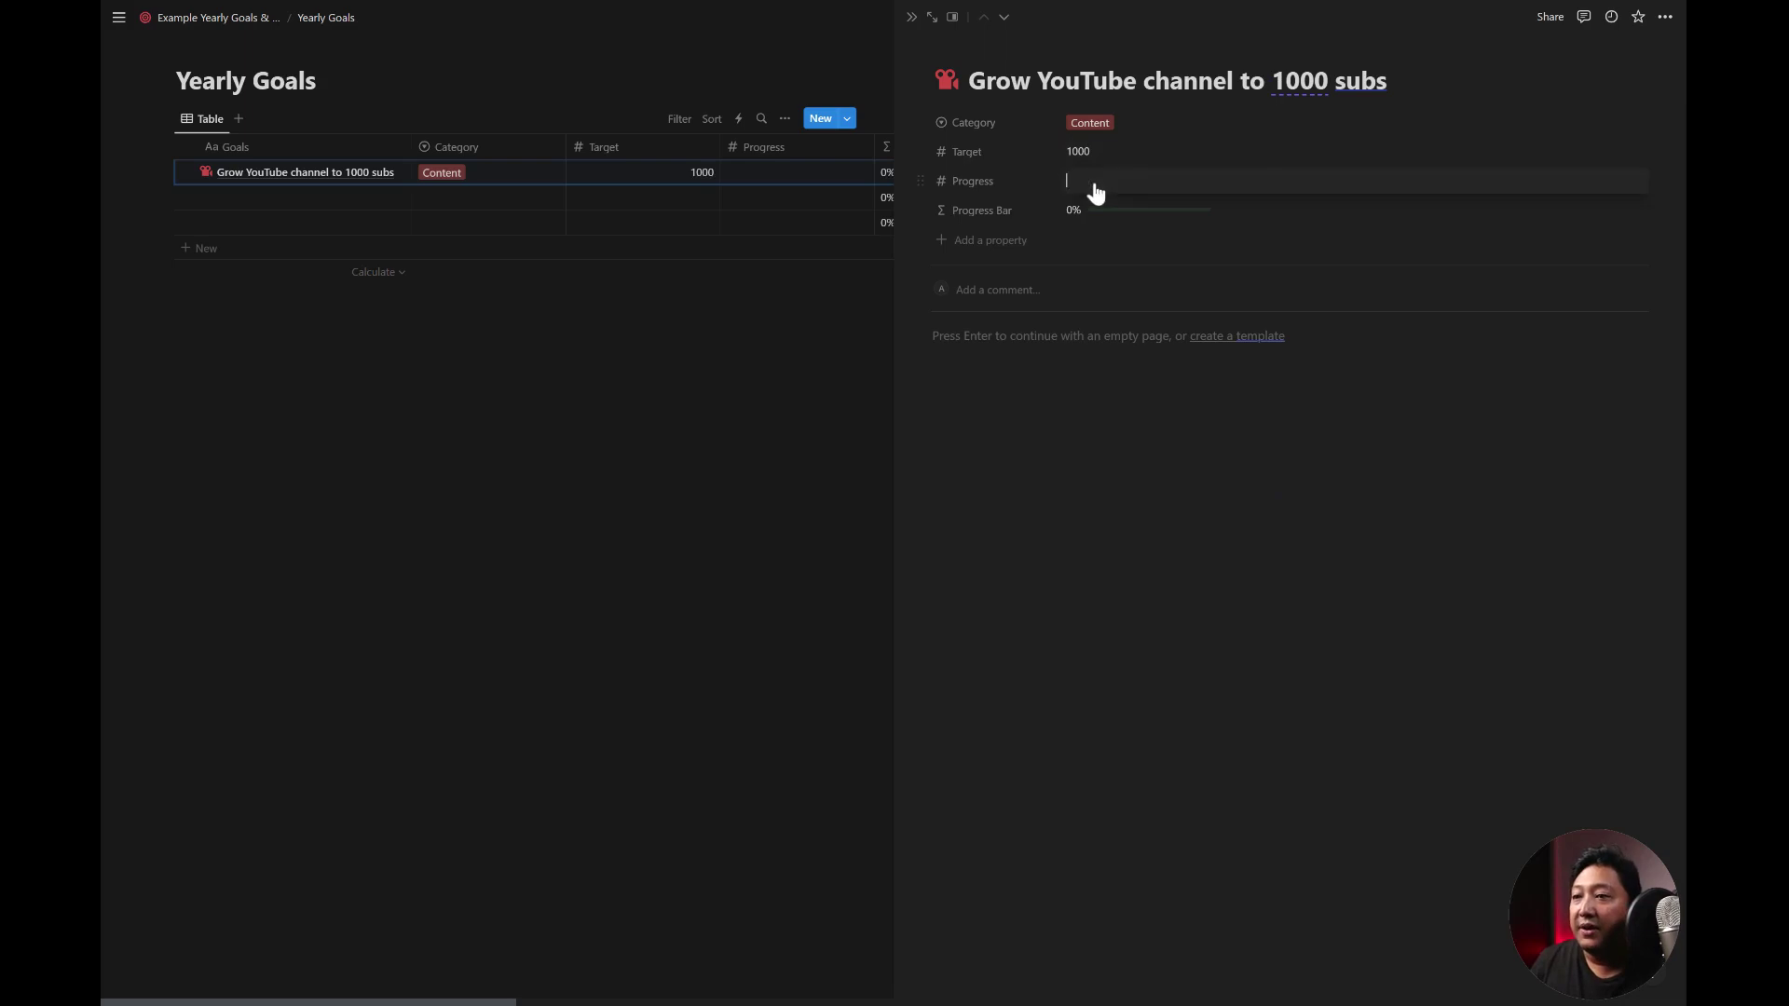
{"action": "type", "text": "0"}
{"action": "key", "text": "Escape"}
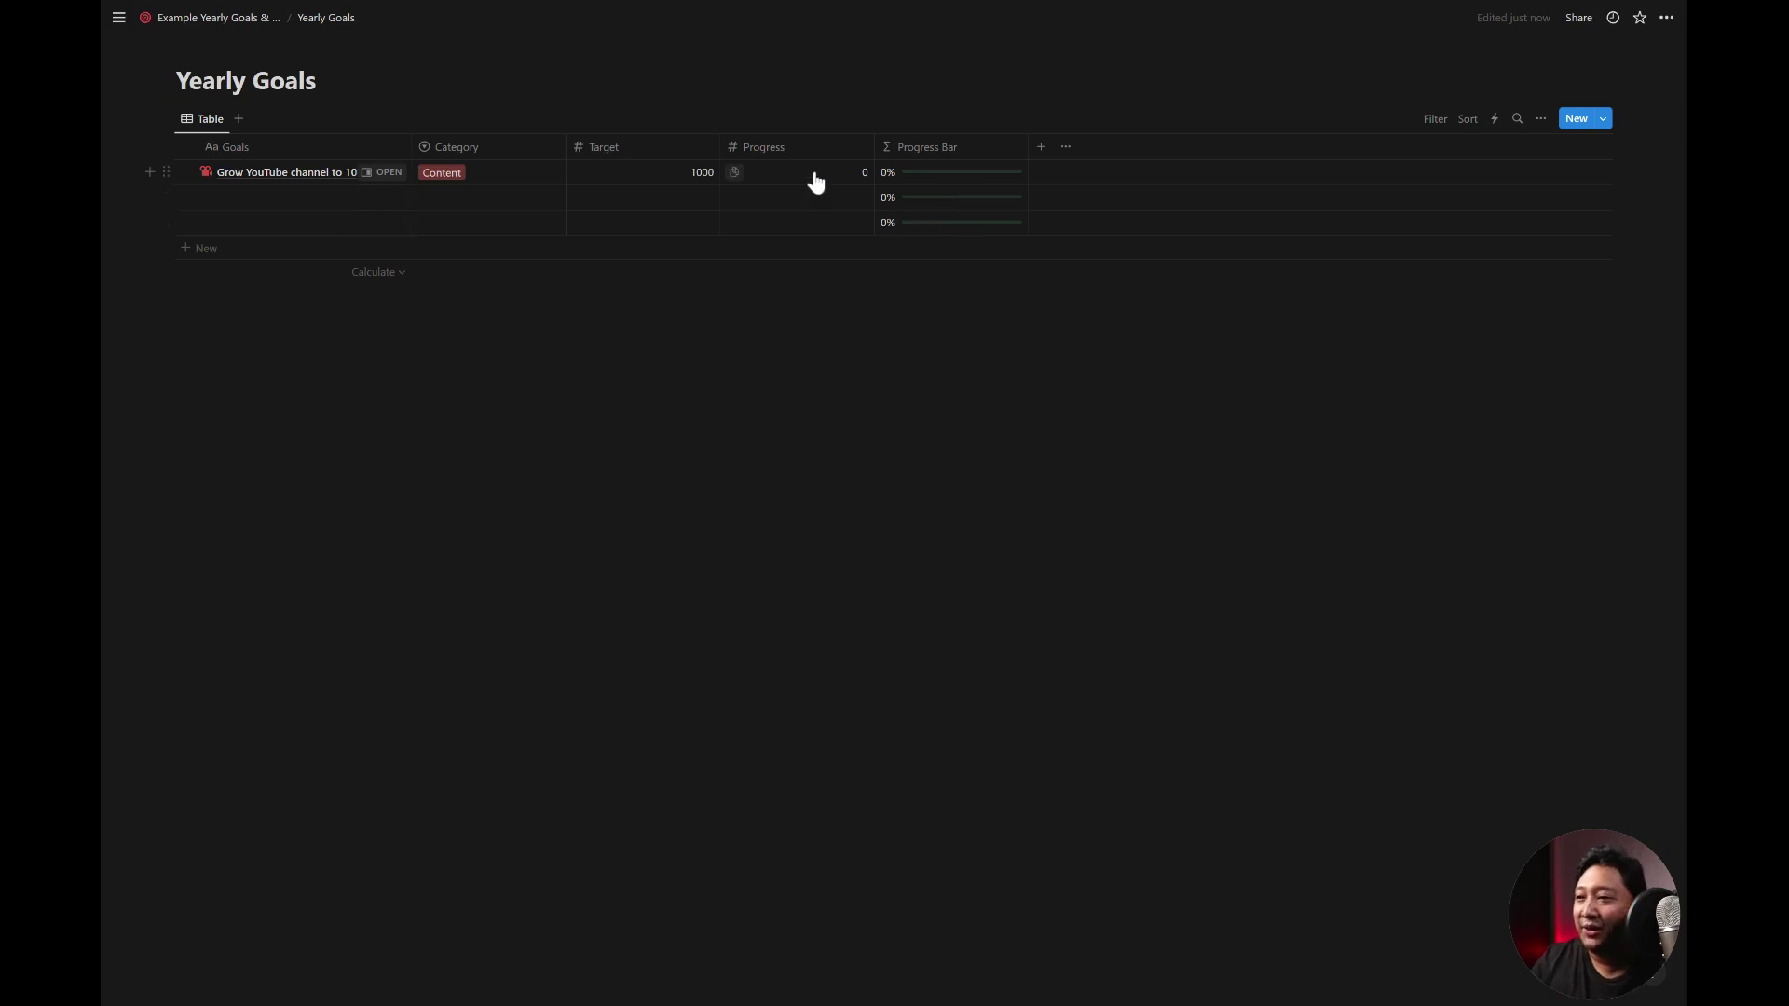
- Set the YouTube goal's Progress to 44, so its bar reads 4.4%
{"action": "left_click", "coordinate": [848, 177]}
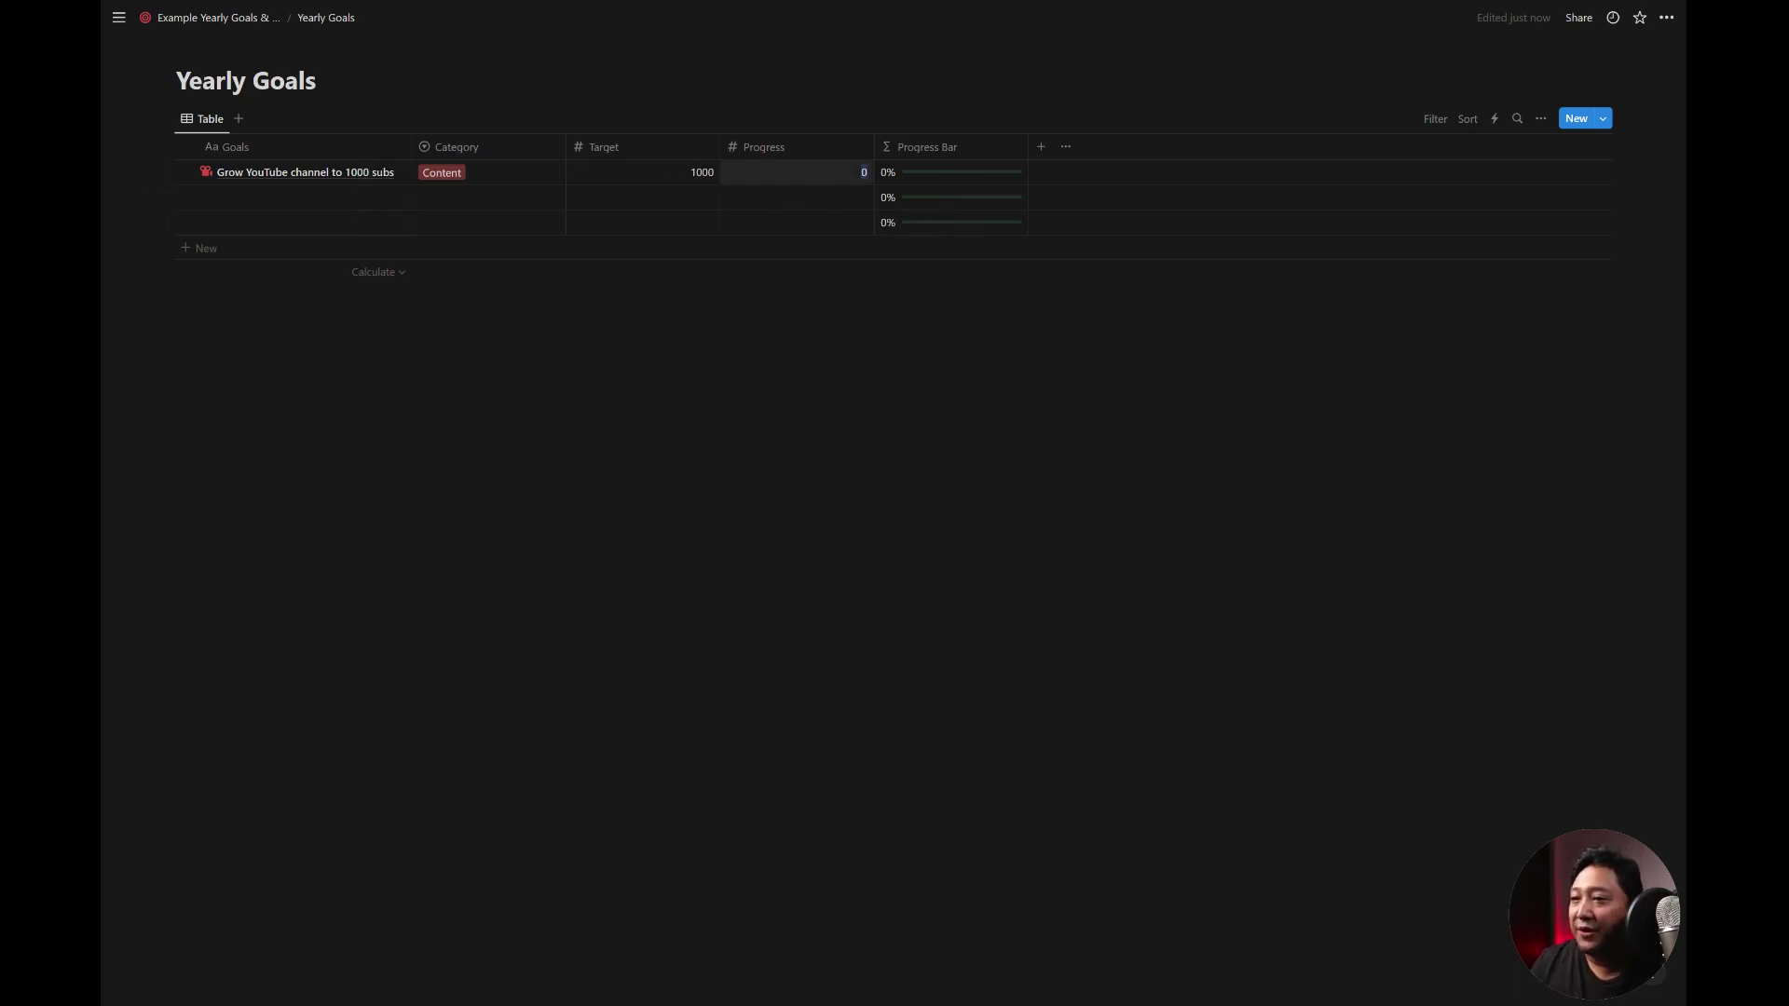
{"action": "type", "text": "44"}
{"action": "key", "text": "Return"}
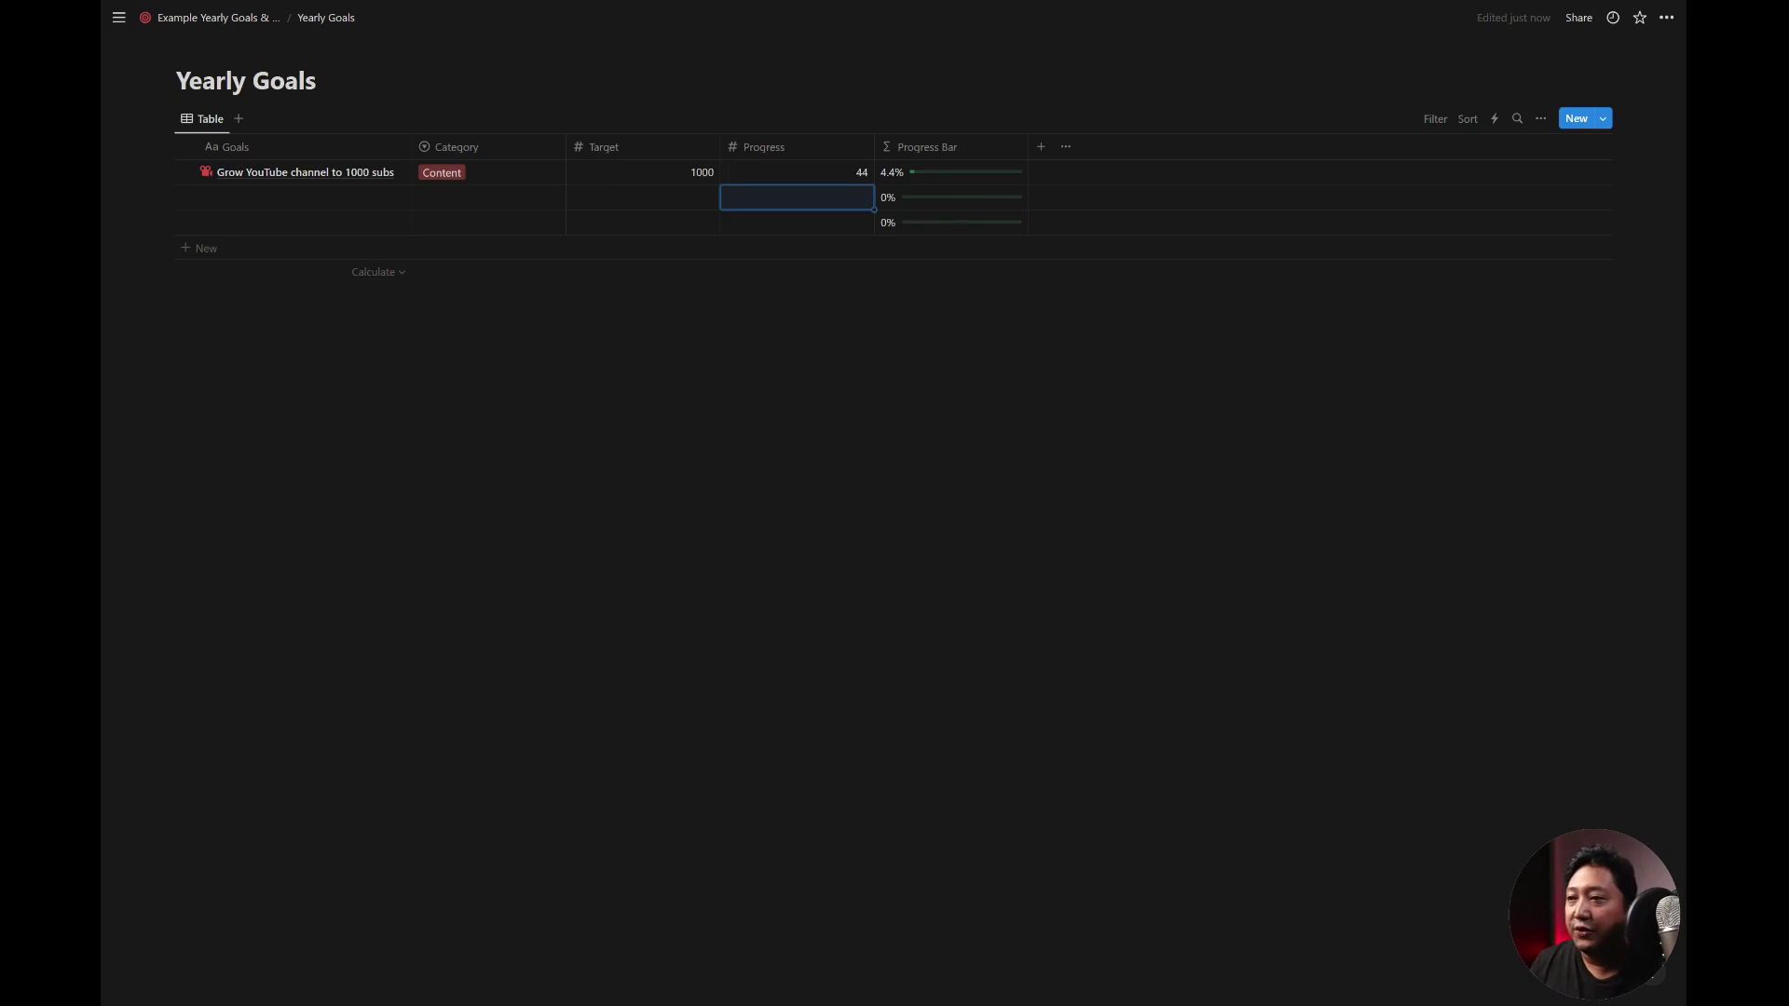
{"action": "key", "text": "Escape"}
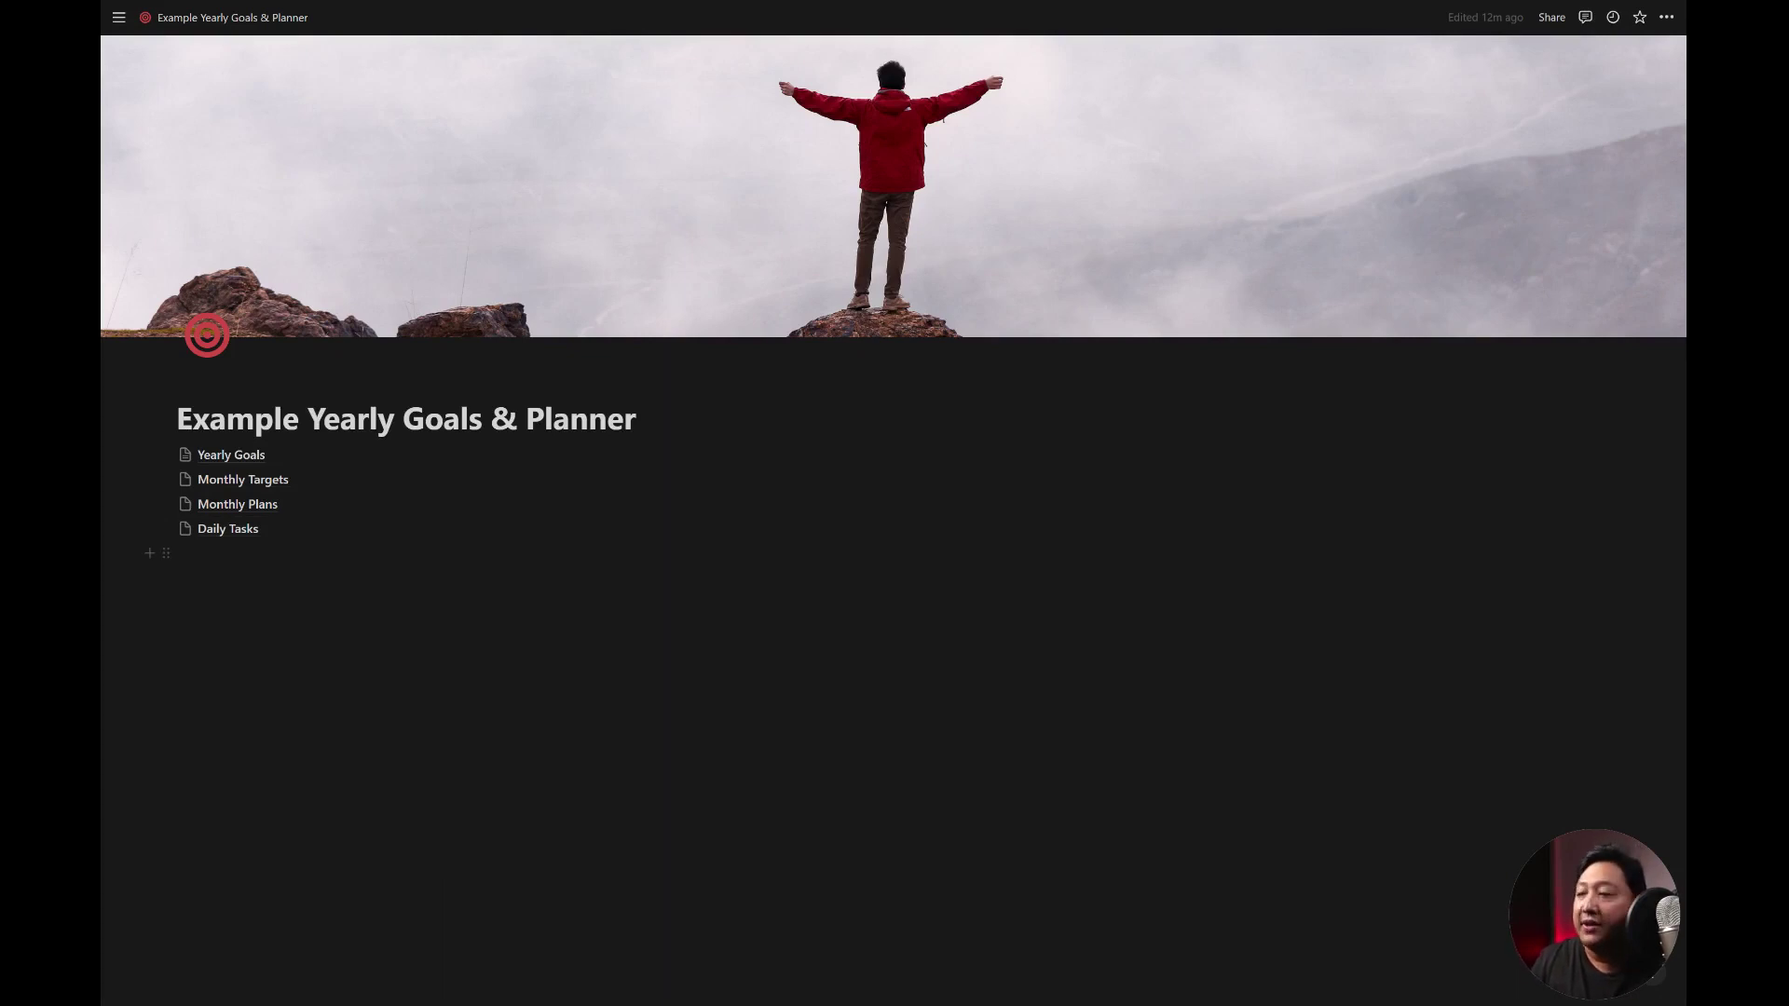
- Insert a linked view of the Yearly Goals database below the planner page's links
{"action": "left_click", "coordinate": [251, 456]}
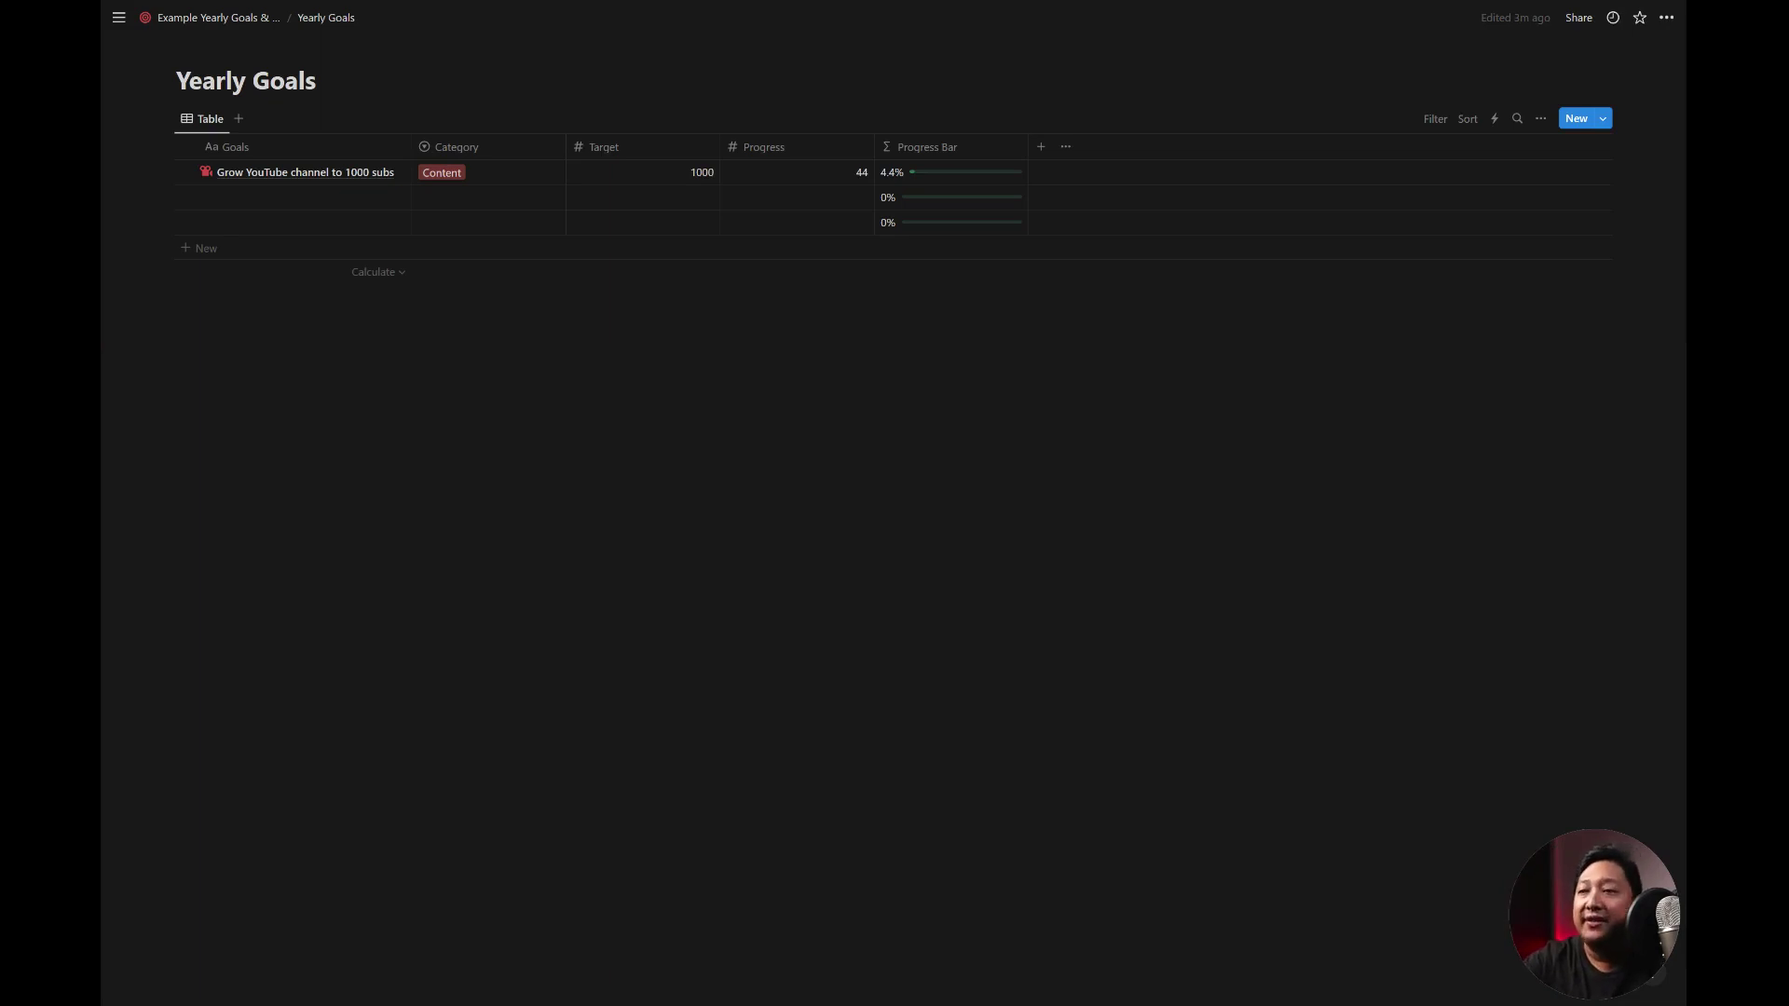
{"action": "left_click", "coordinate": [220, 16]}
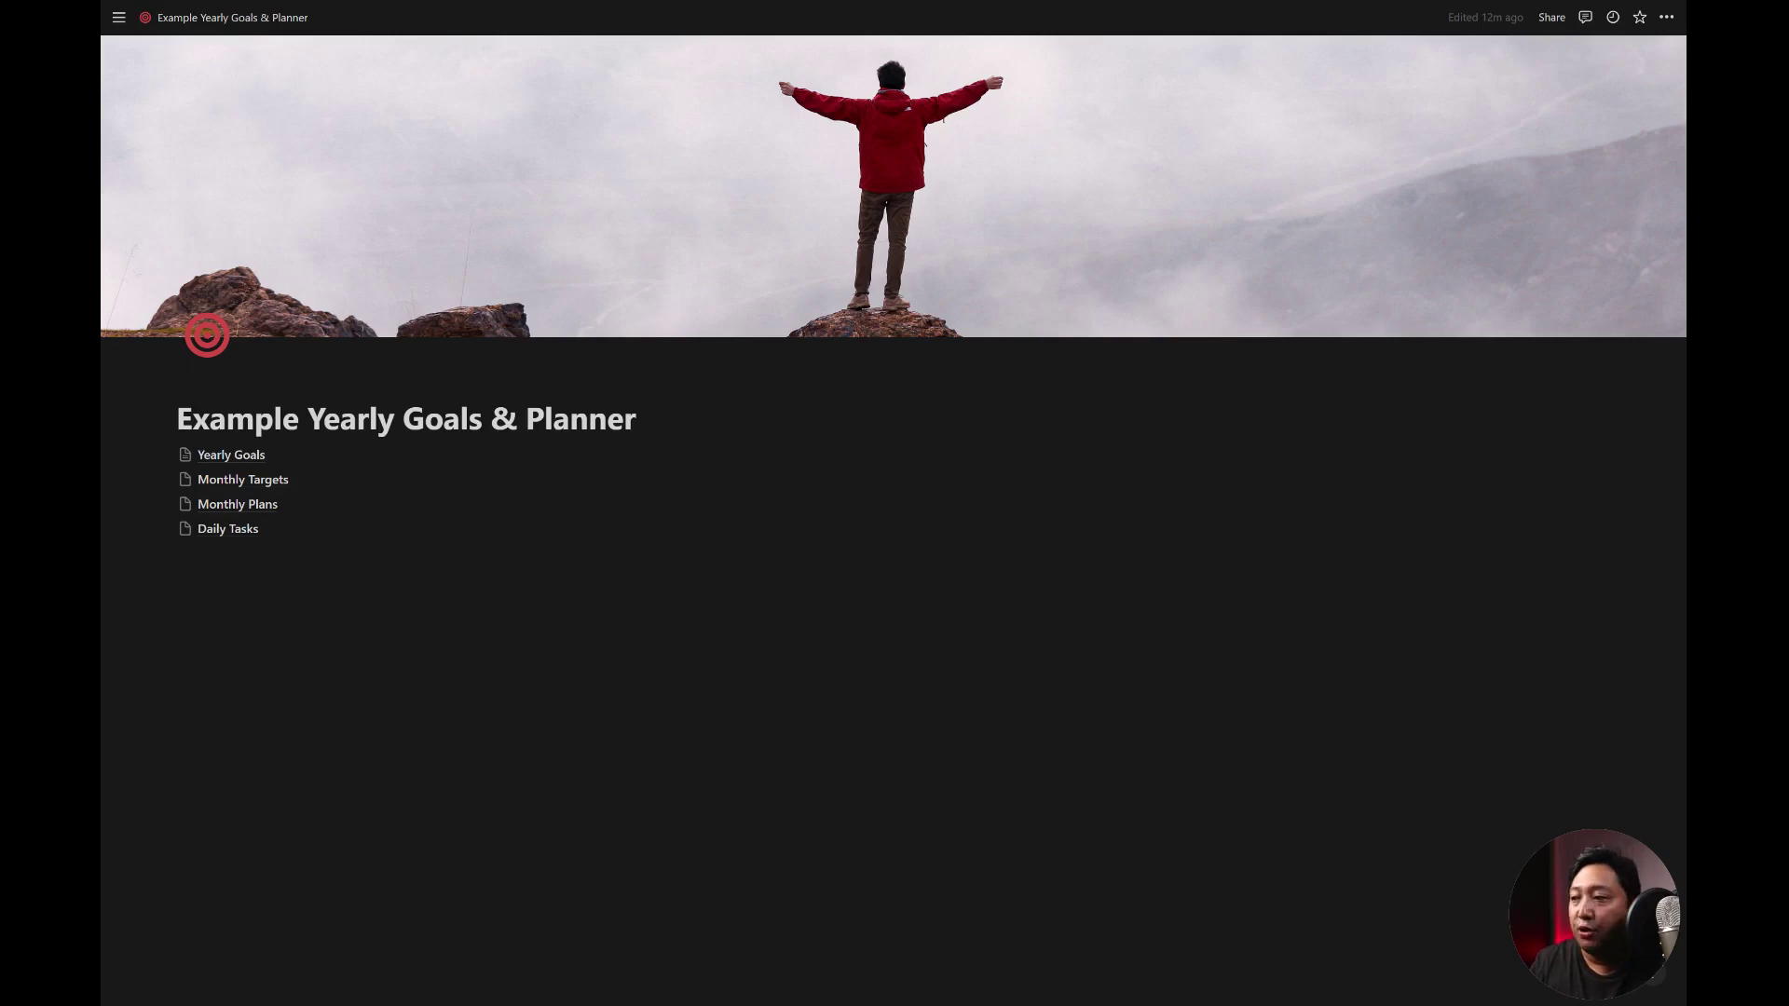
{"action": "key", "text": "Return"}
{"action": "type", "text": "/"}
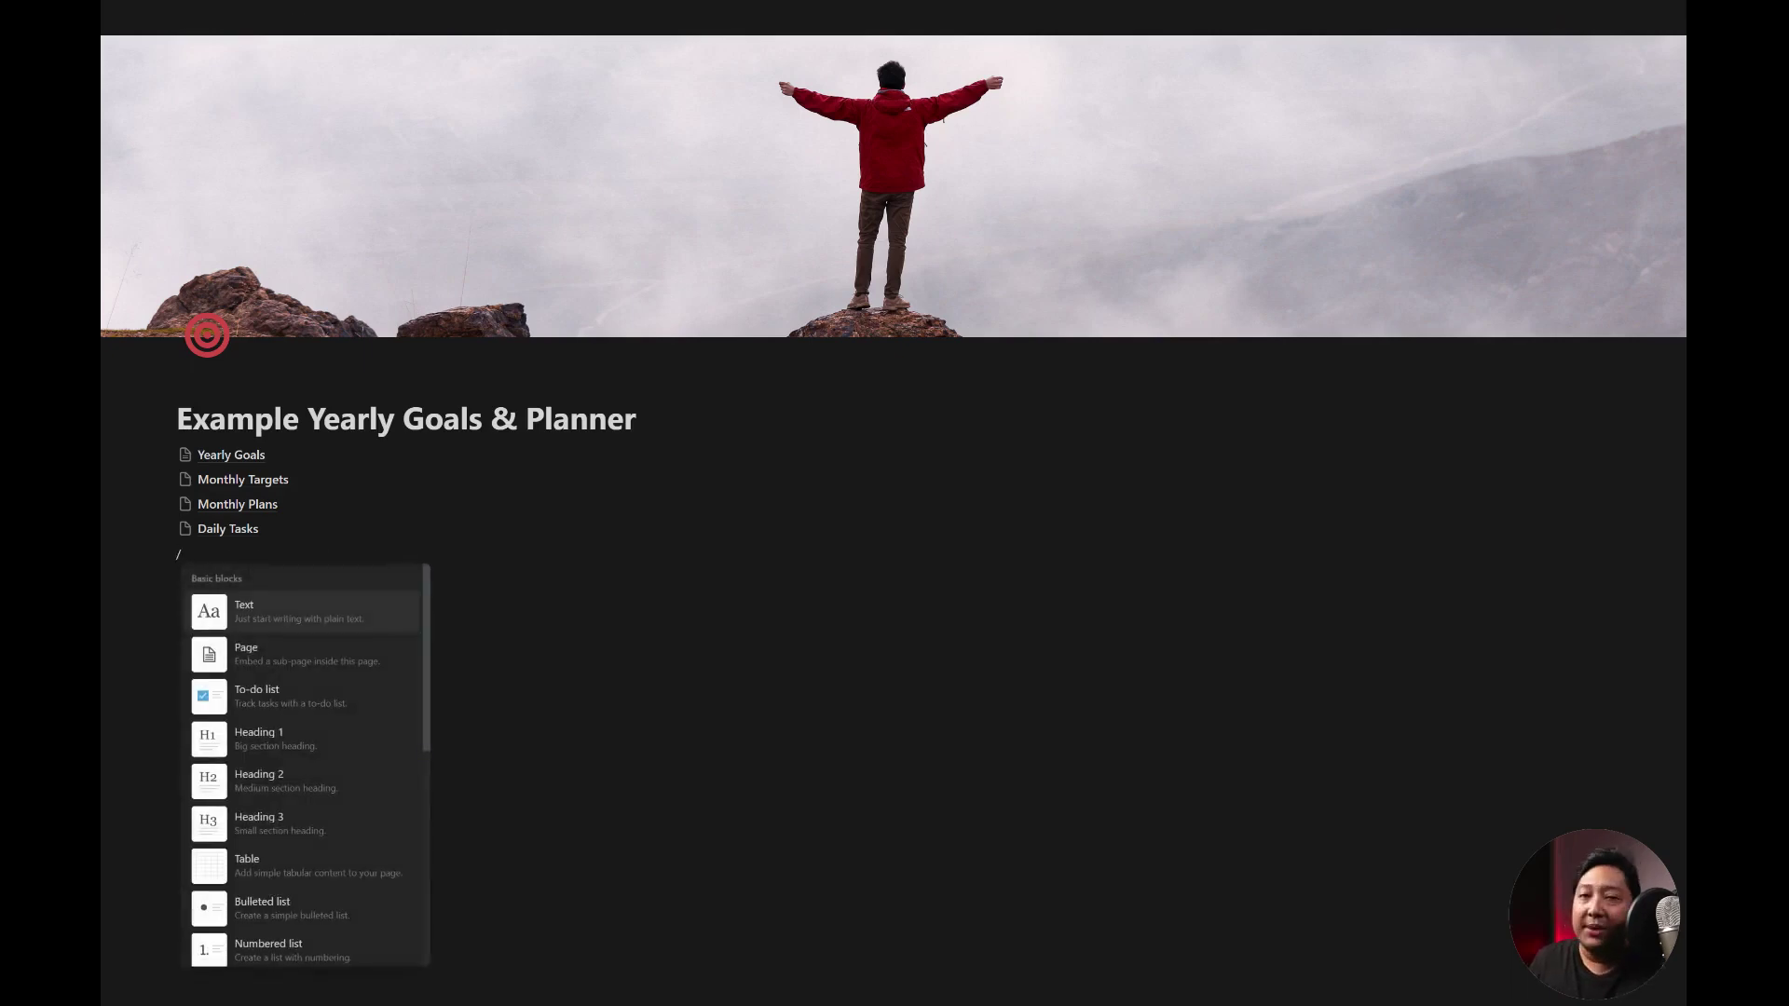
{"action": "type", "text": "l"}
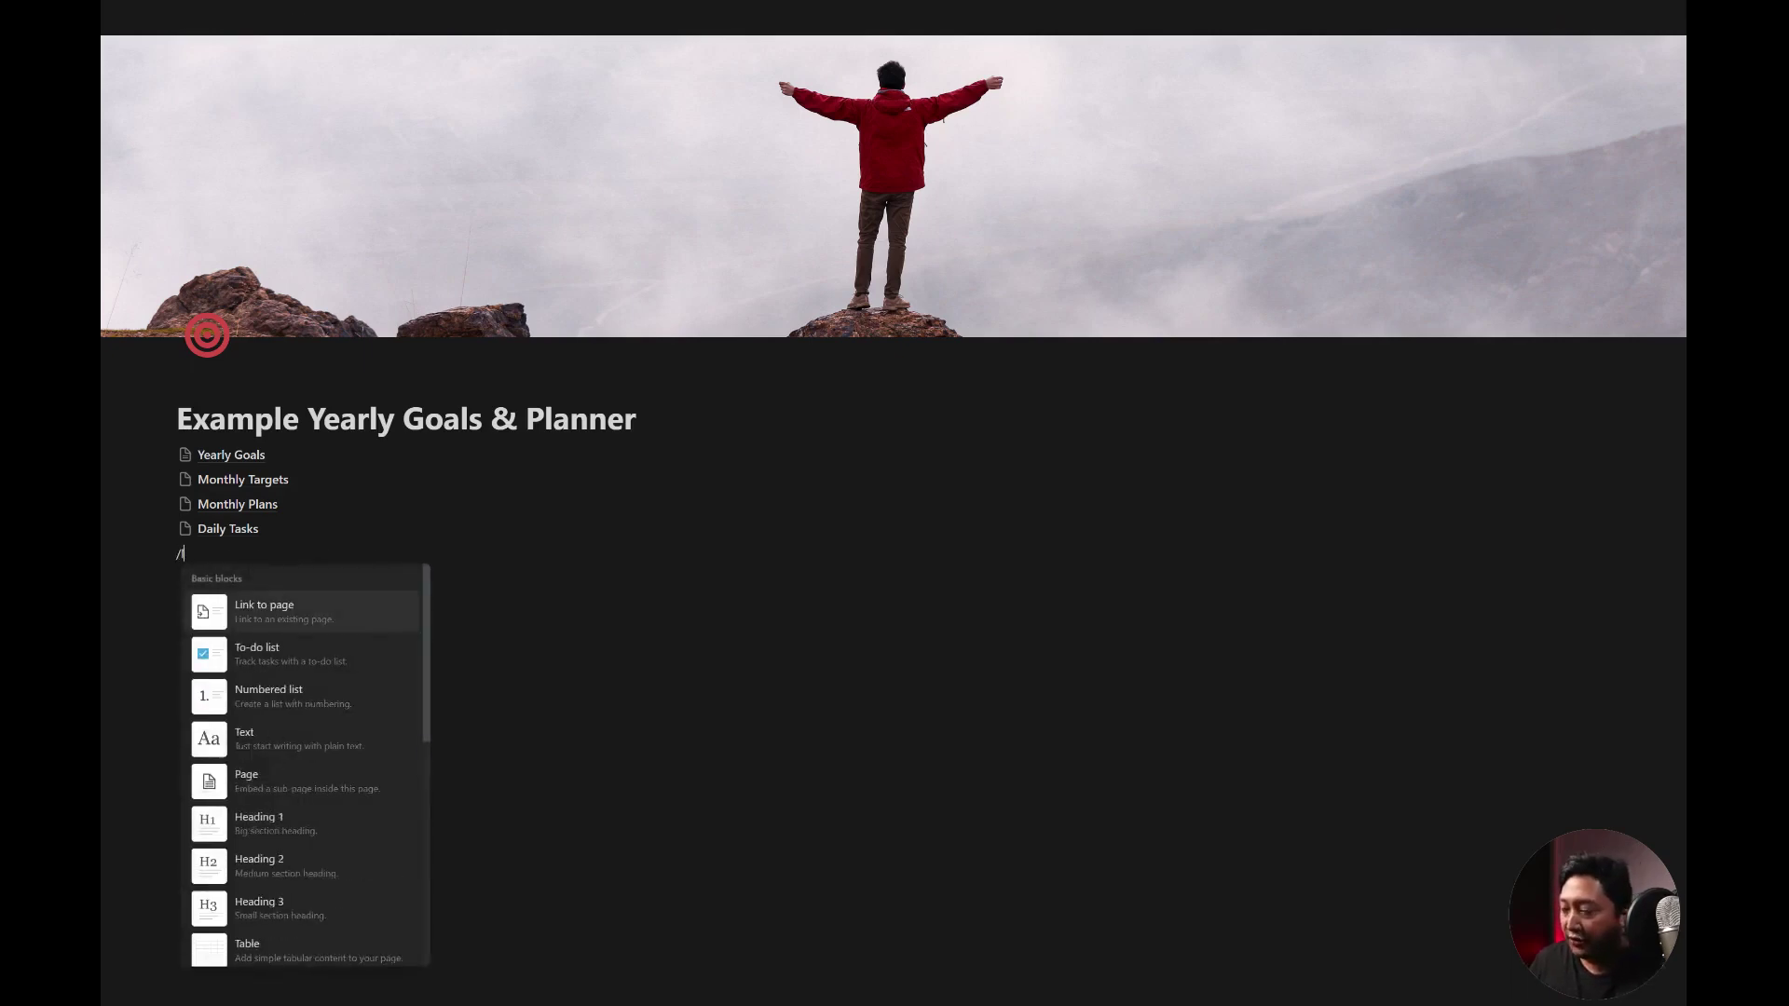
{"action": "type", "text": "inked"}
{"action": "mouse_move", "coordinate": [295, 611]}
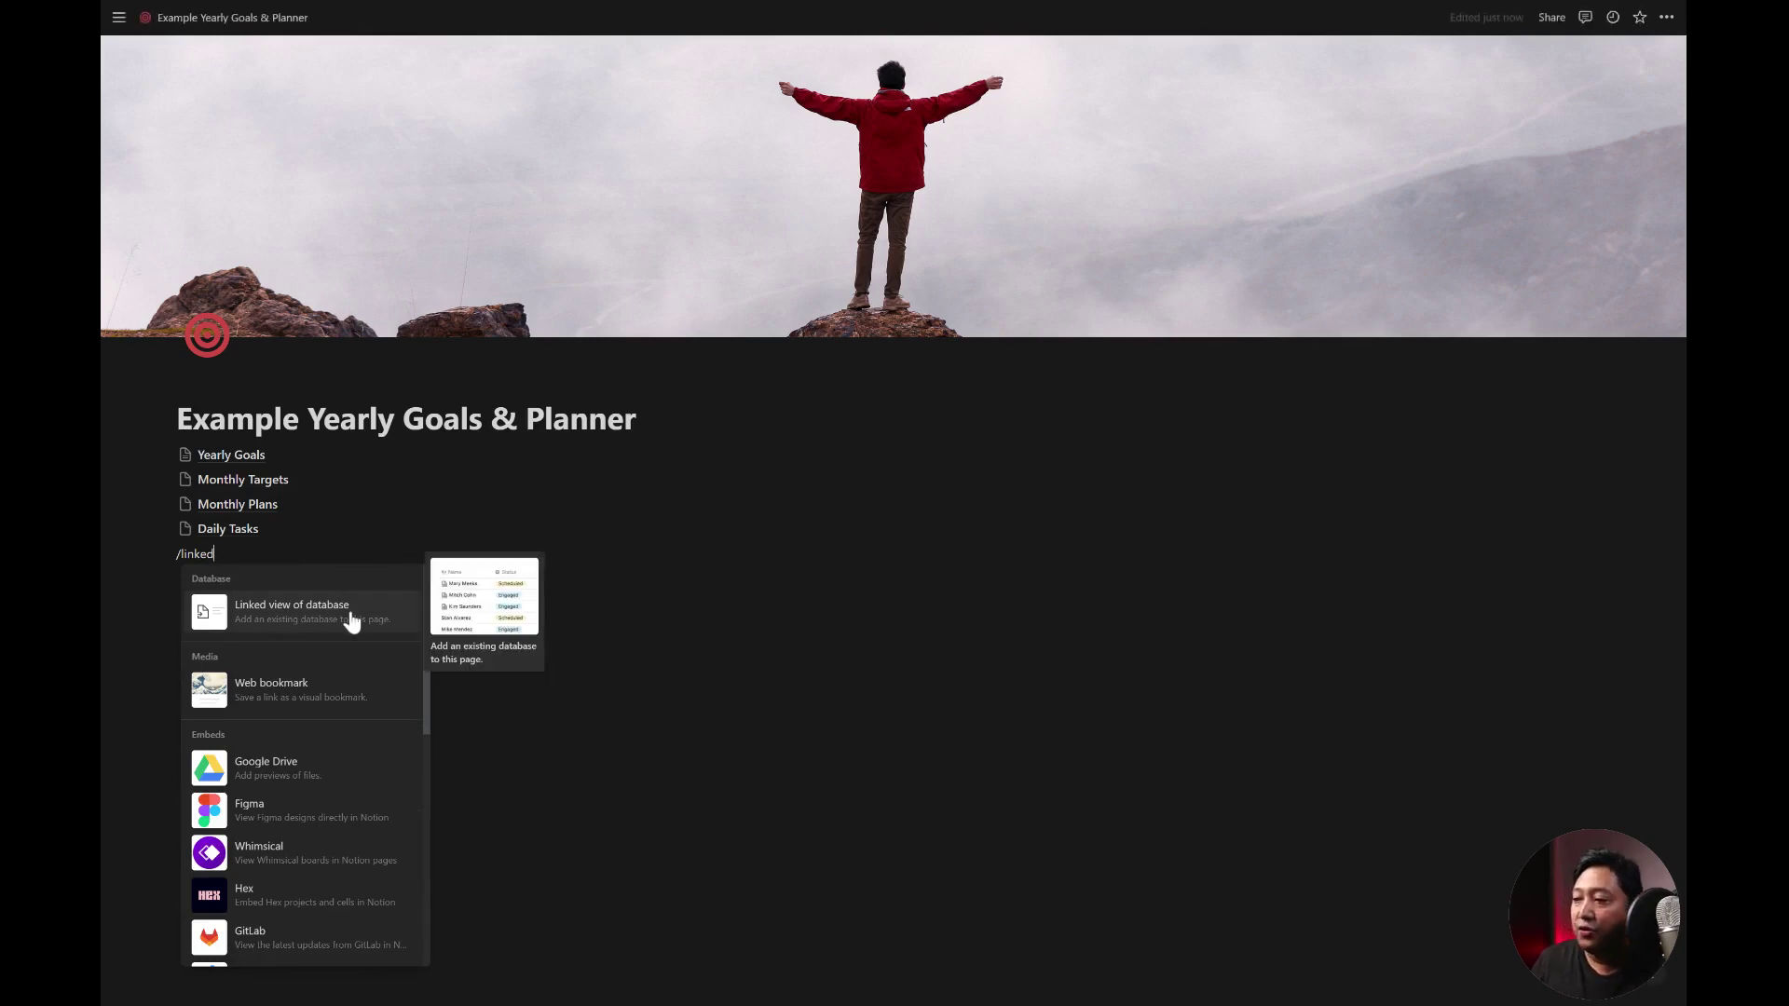
{"action": "left_click", "coordinate": [375, 620]}
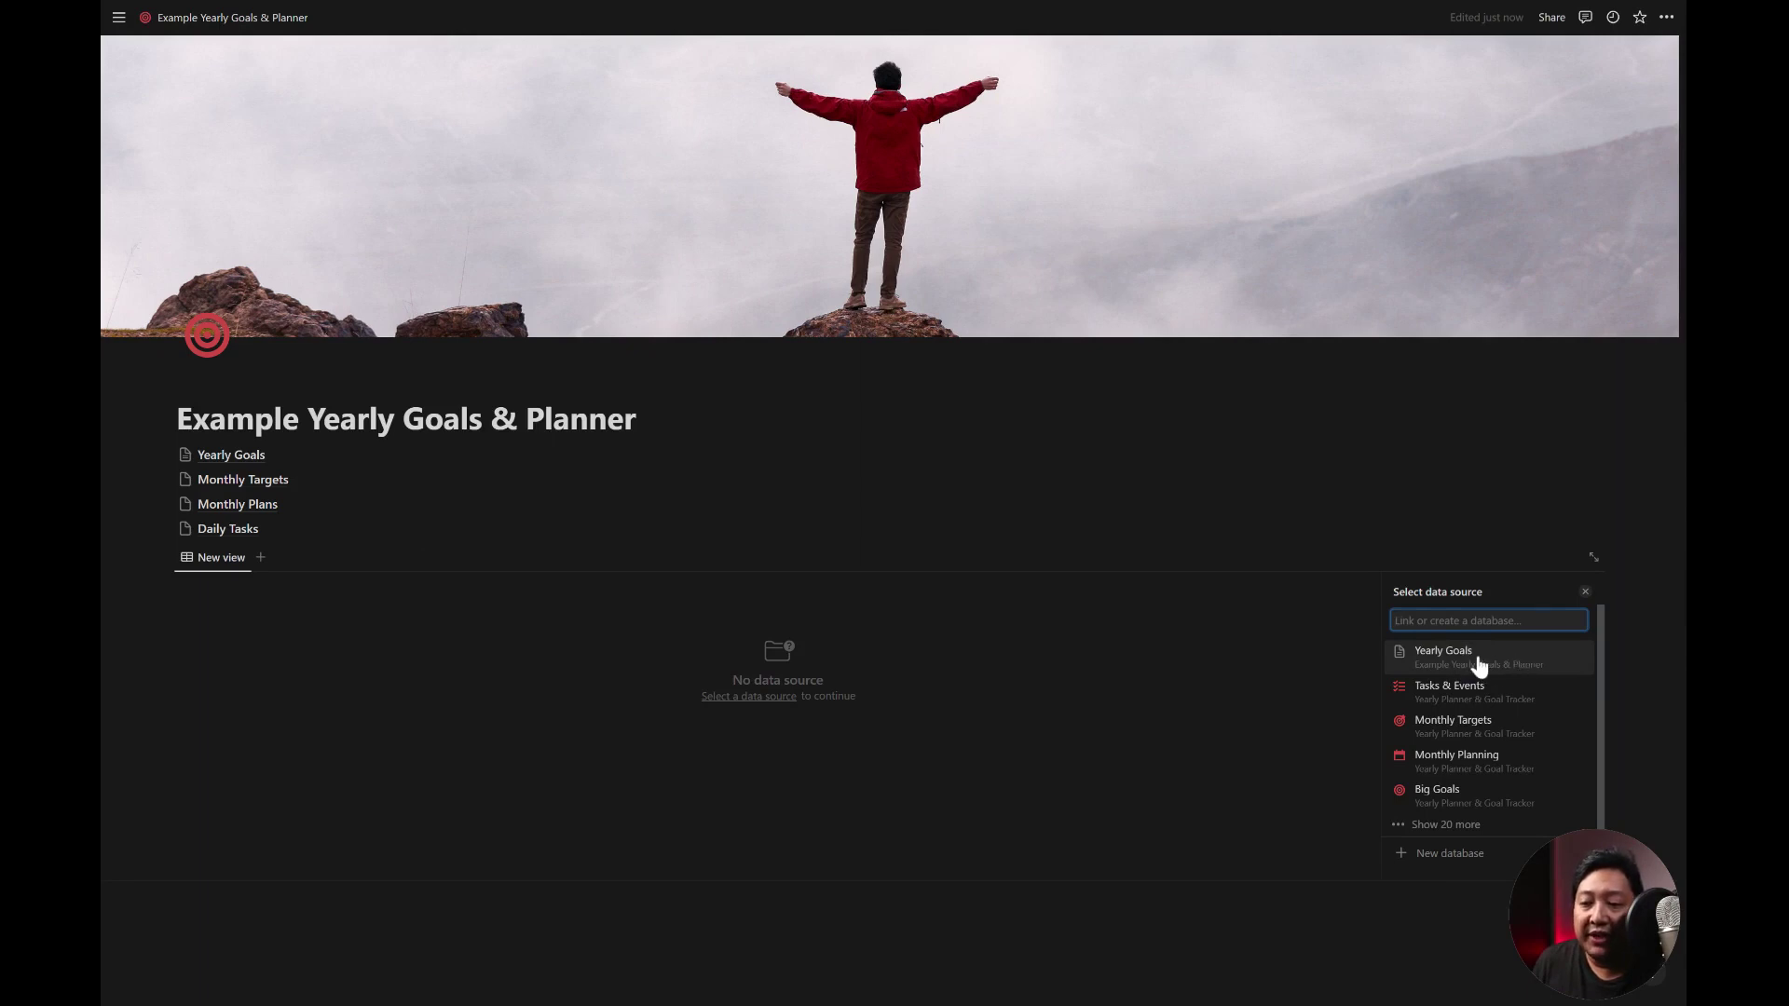
{"action": "left_click", "coordinate": [1519, 666]}
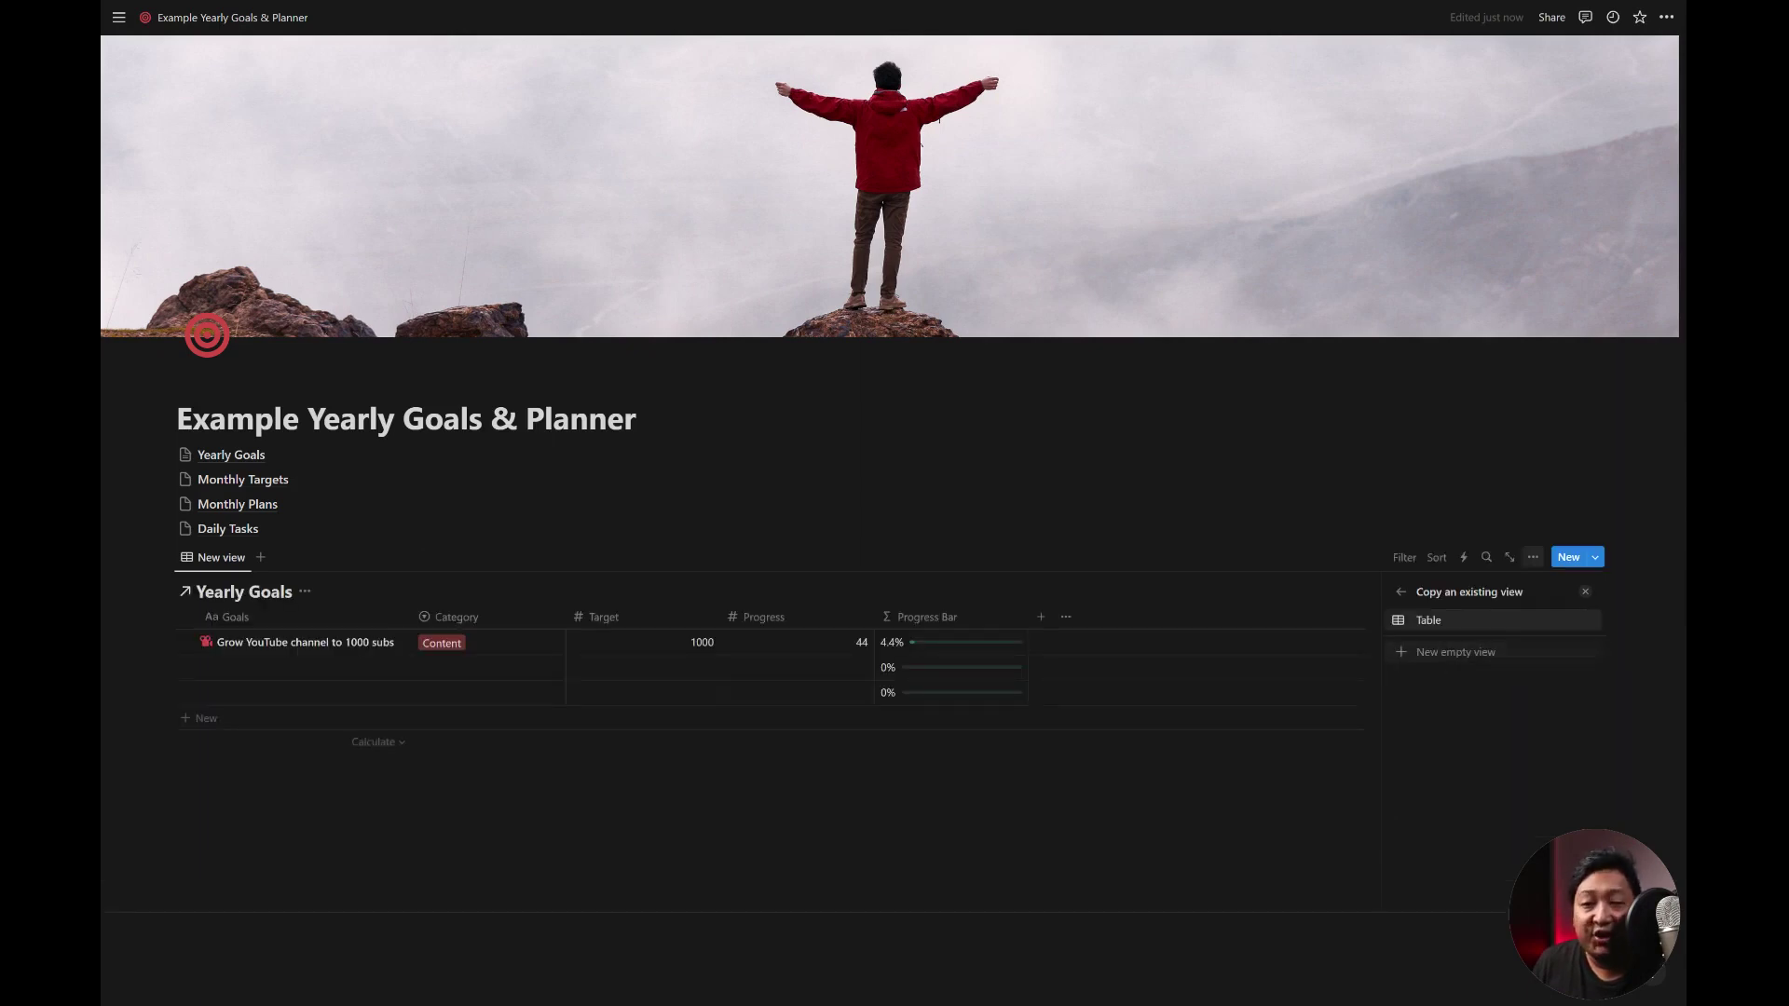
- Give the Yearly Goals page the red target icon from the Icons set
{"action": "key", "text": "Return"}
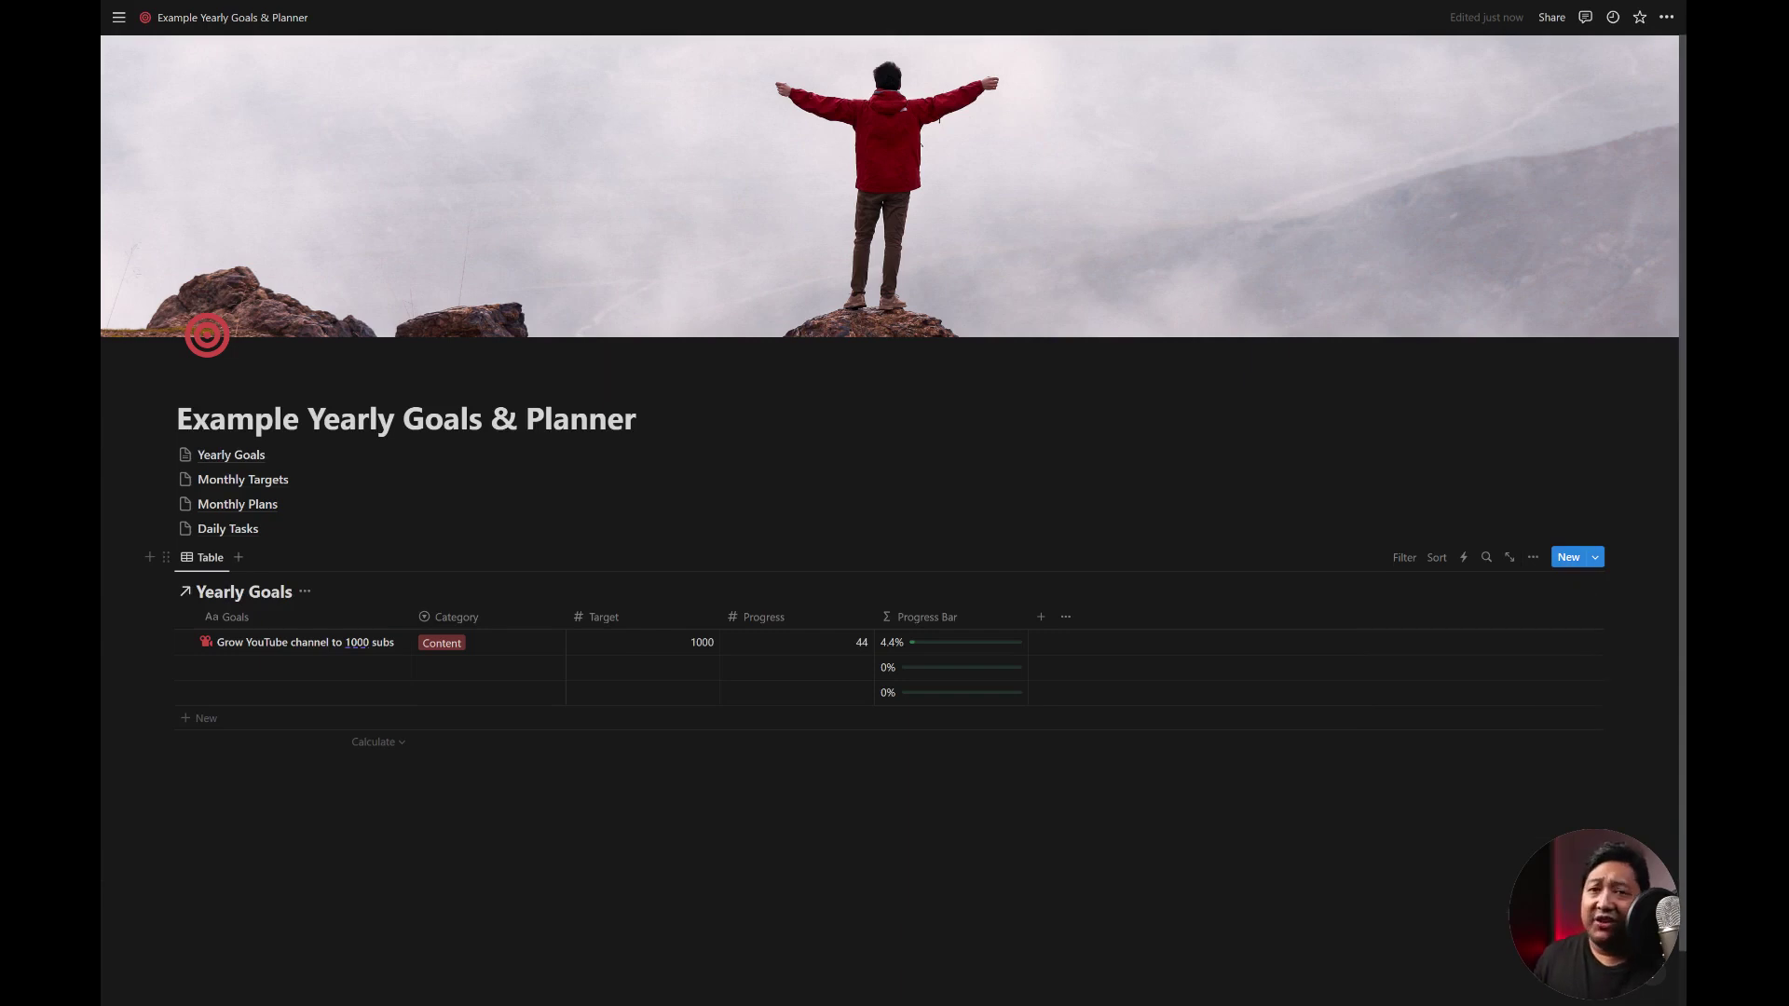
{"action": "left_click", "coordinate": [186, 462]}
{"action": "left_click", "coordinate": [170, 490]}
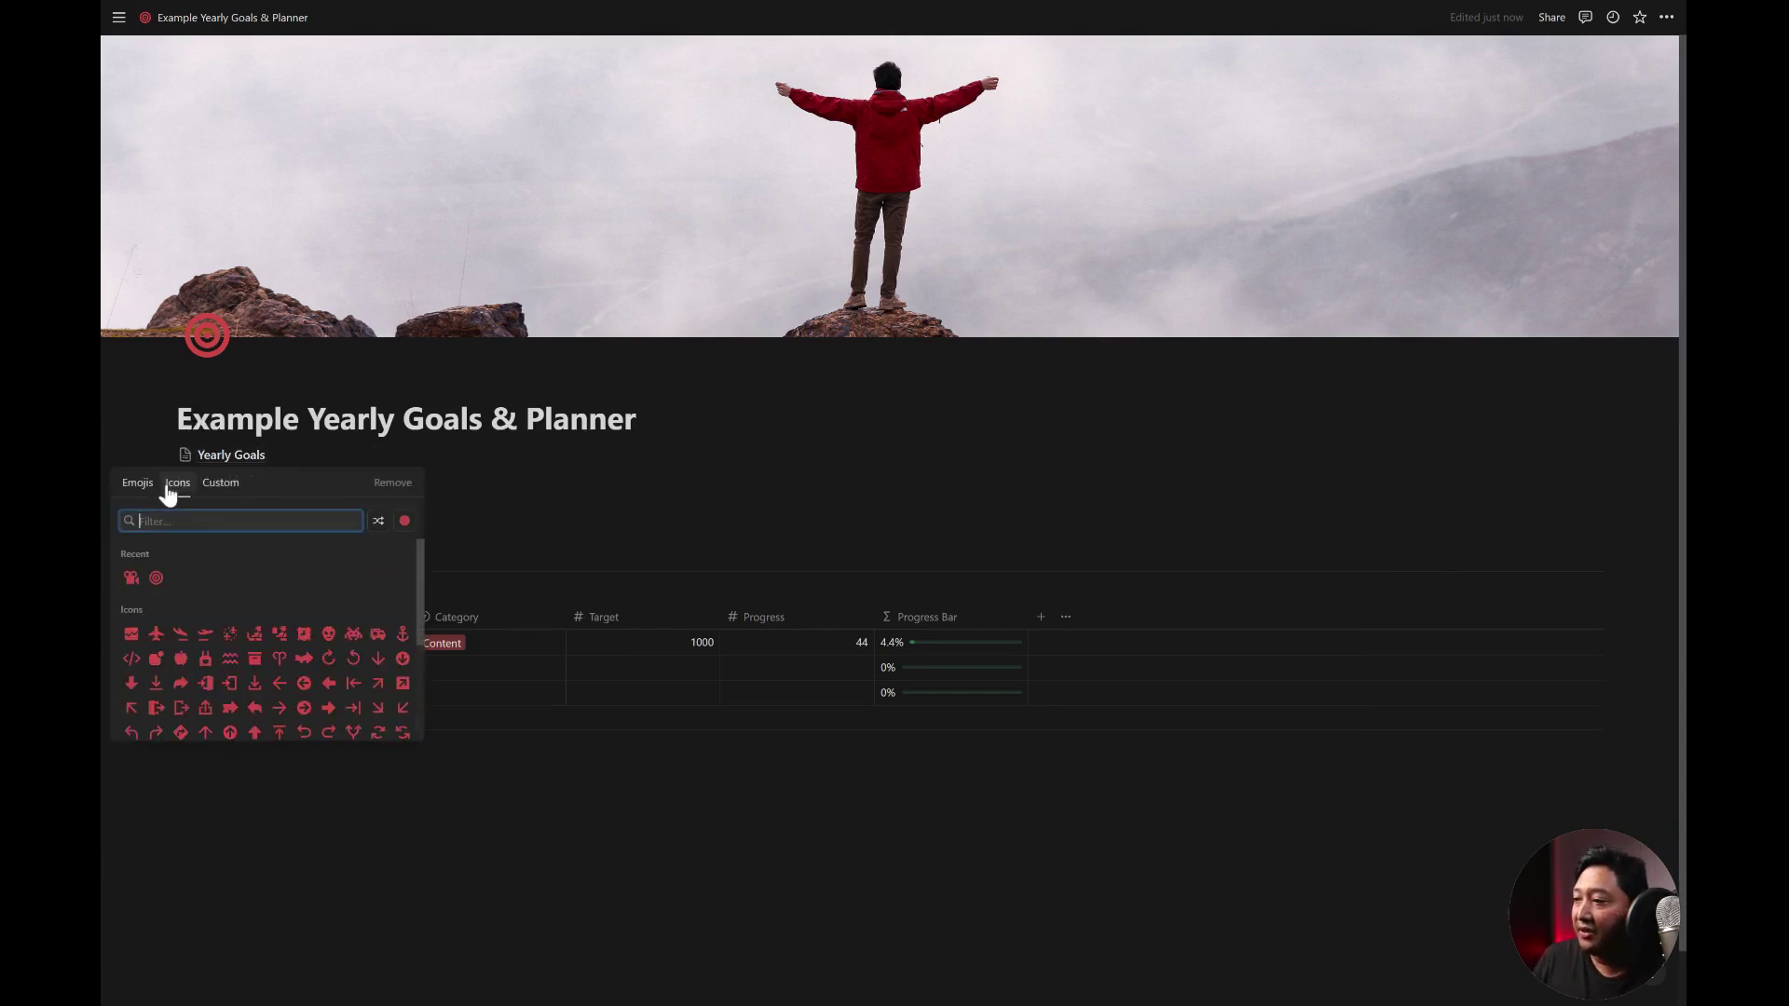
{"action": "left_click", "coordinate": [155, 579]}
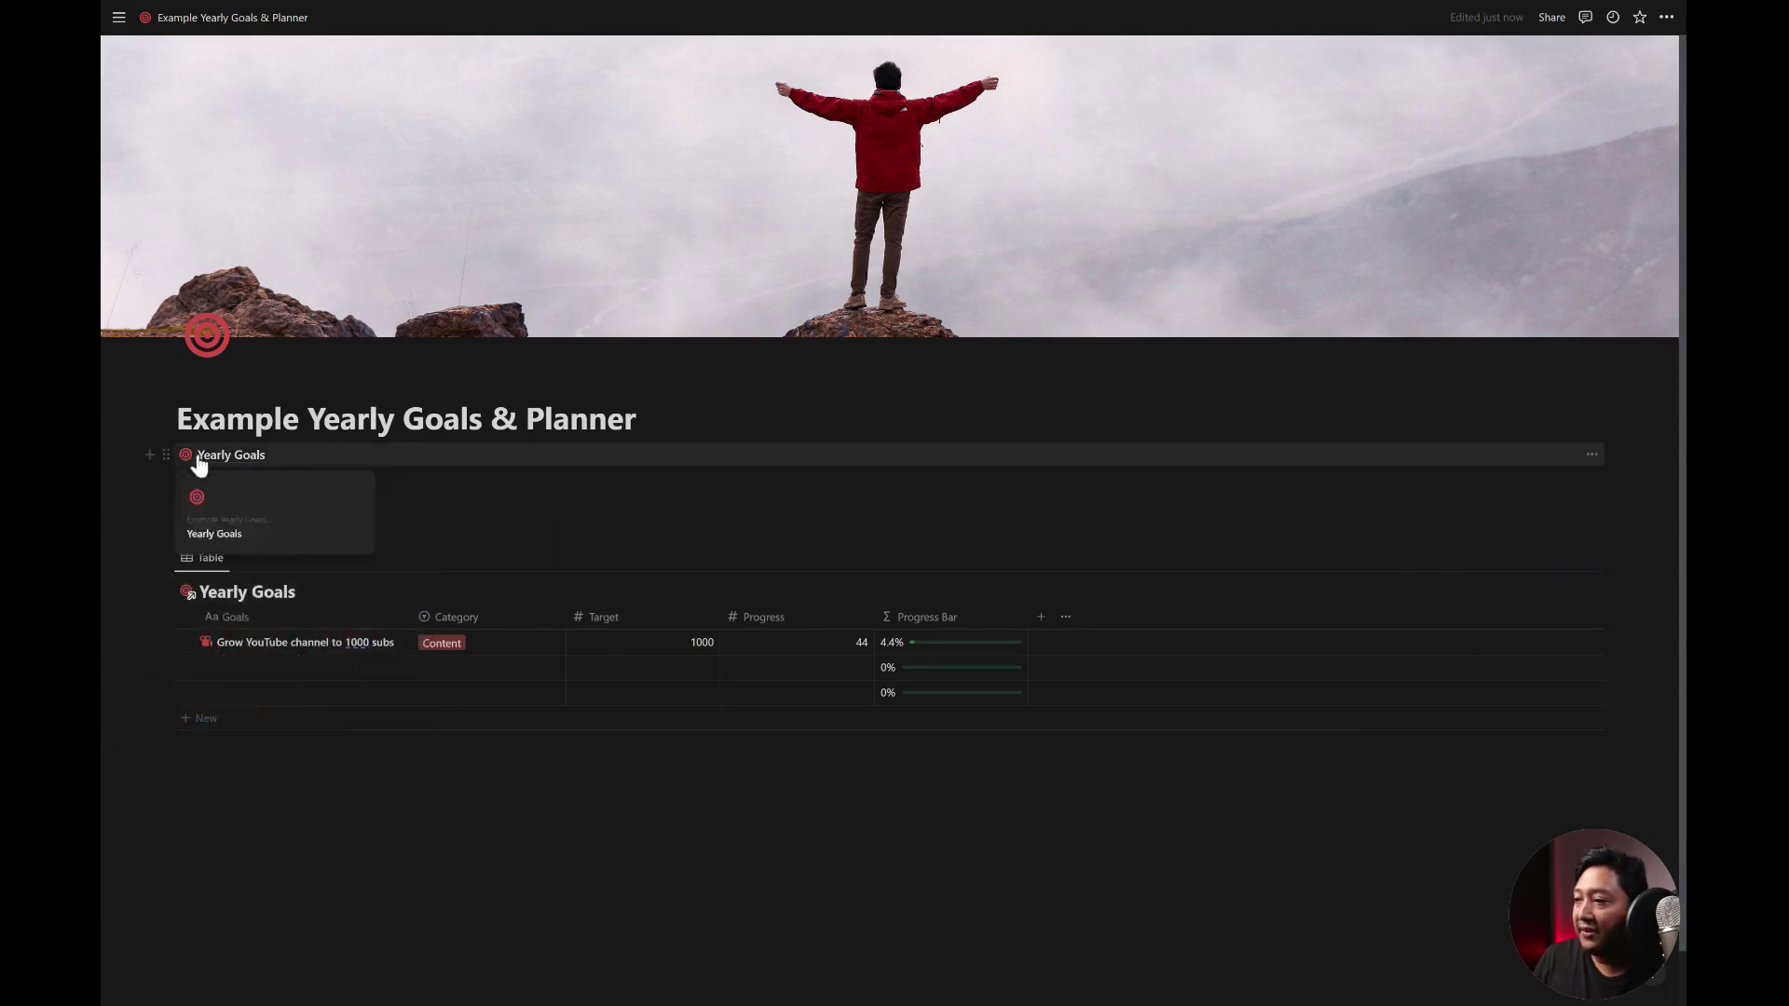
- Hide the database title on the linked Yearly Goals table
{"action": "left_click", "coordinate": [305, 592]}
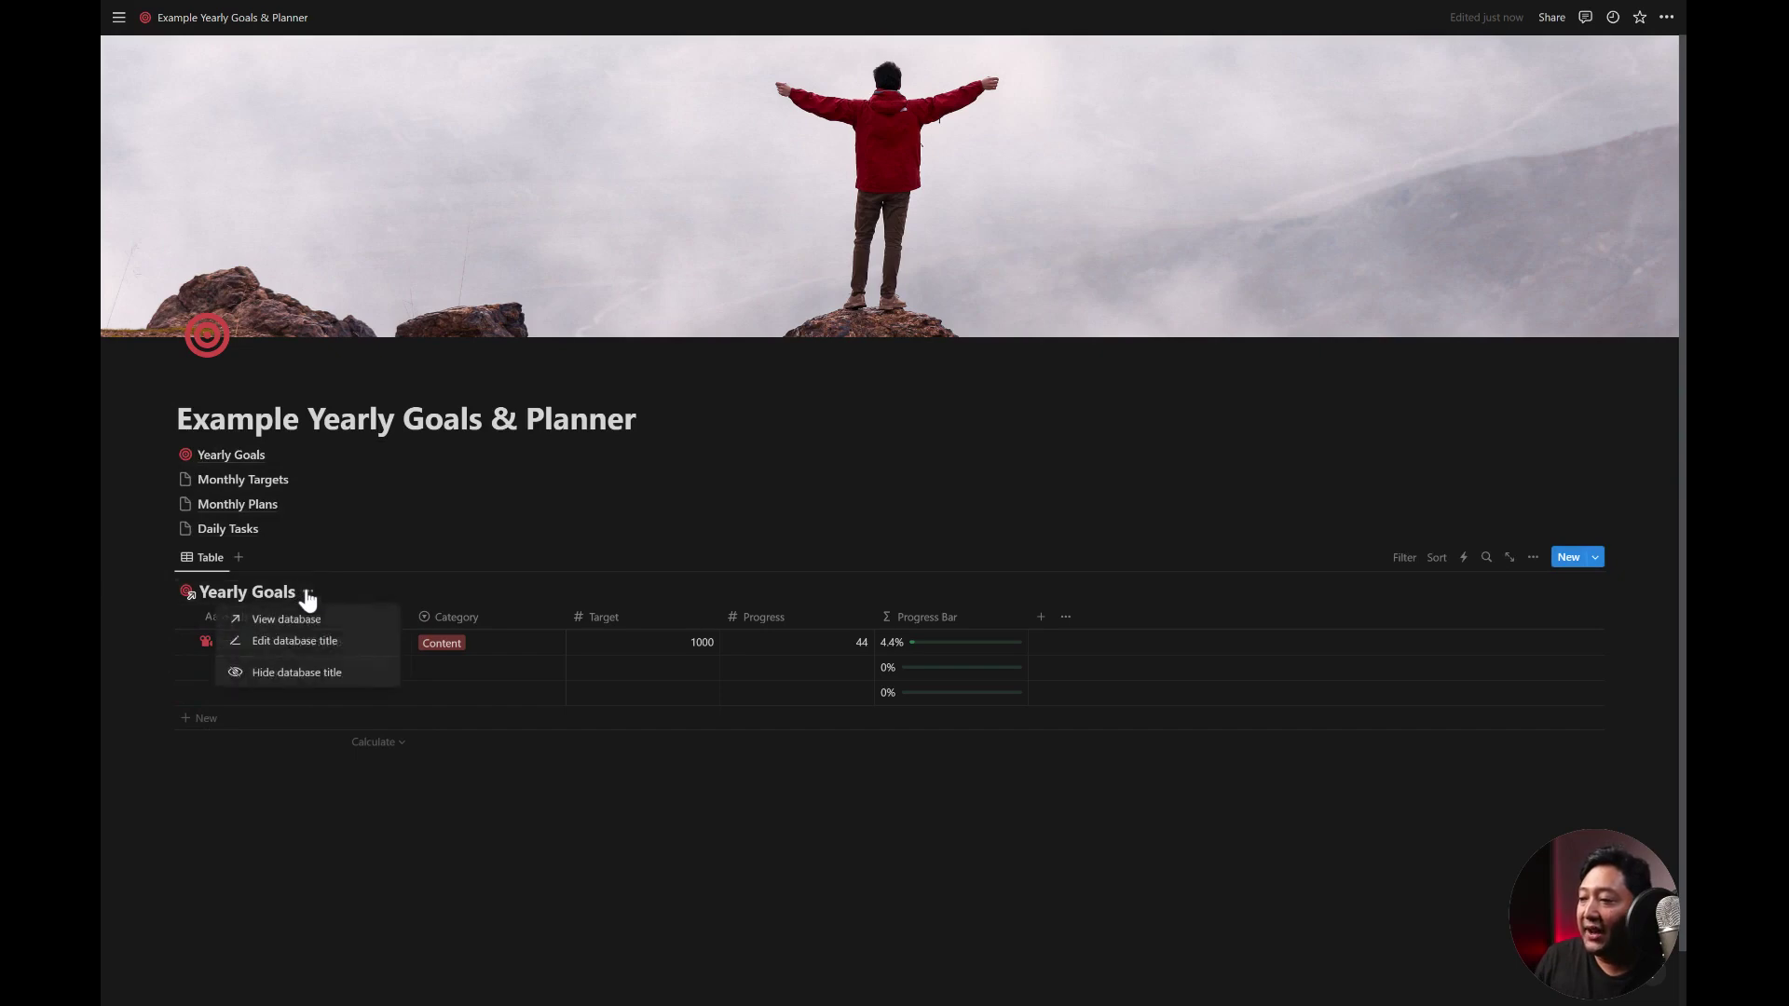
{"action": "left_click", "coordinate": [293, 674]}
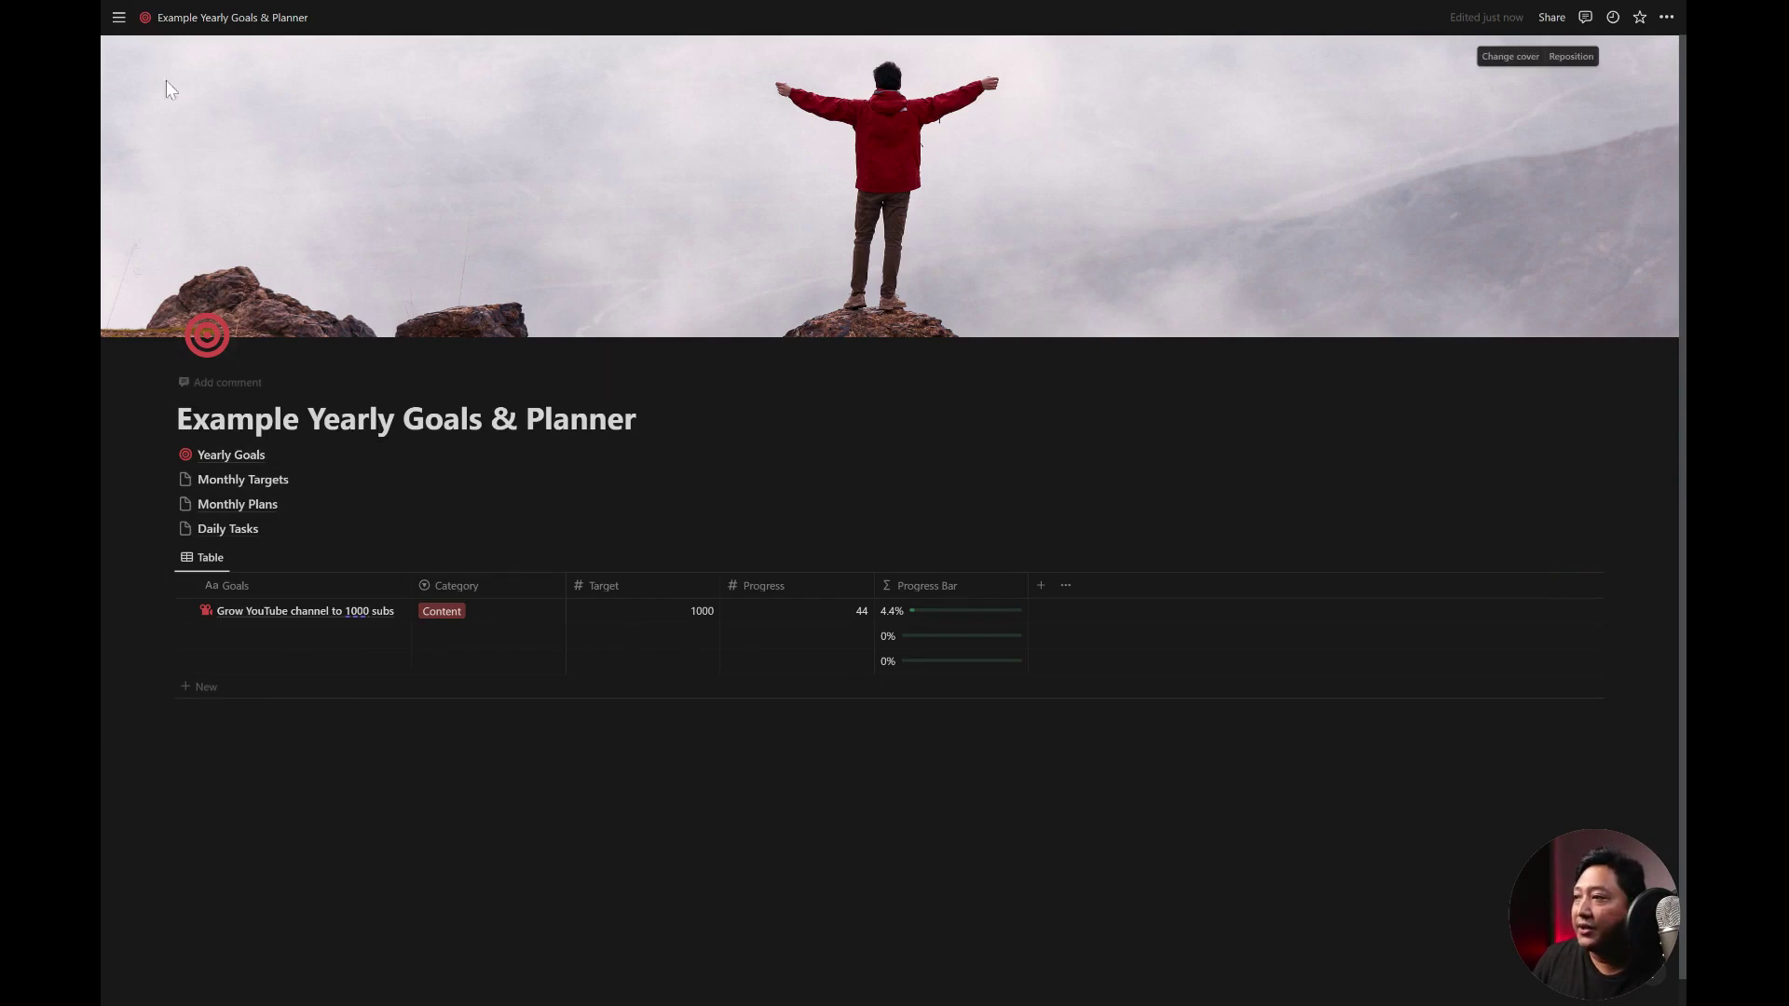
{"action": "left_click", "coordinate": [164, 210]}
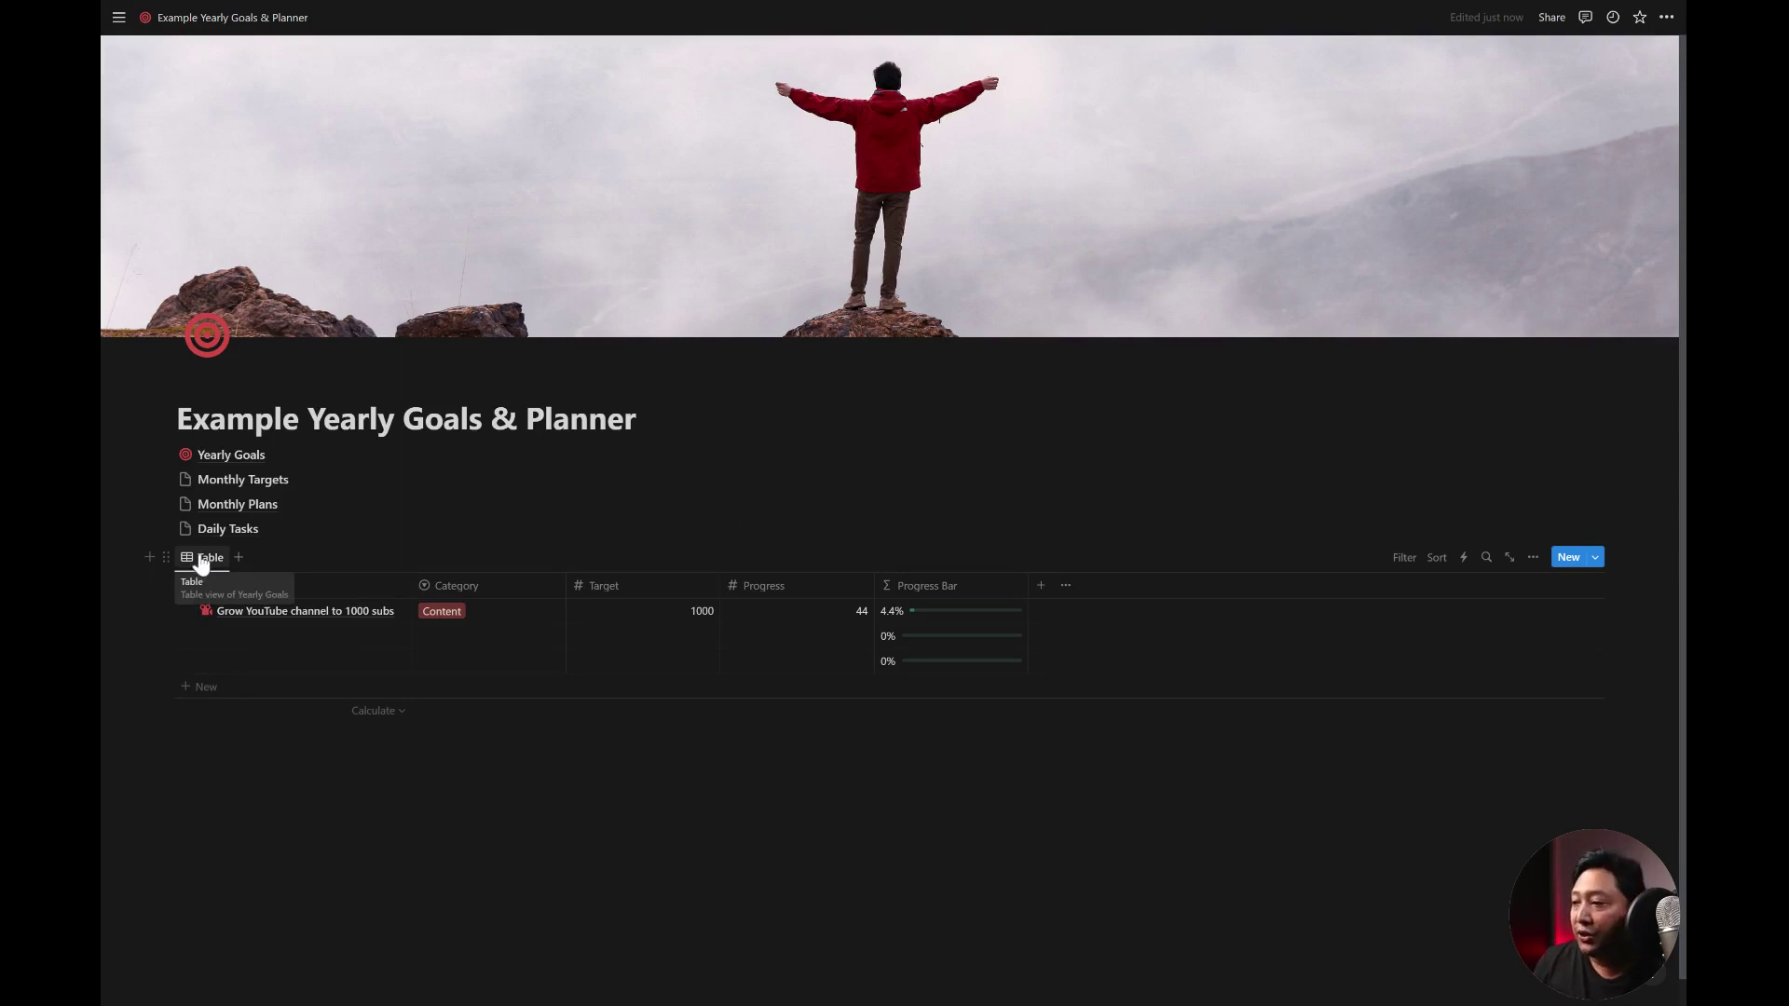
- Change the linked Yearly Goals view layout from table to List, then return to View options
{"action": "left_click", "coordinate": [200, 561]}
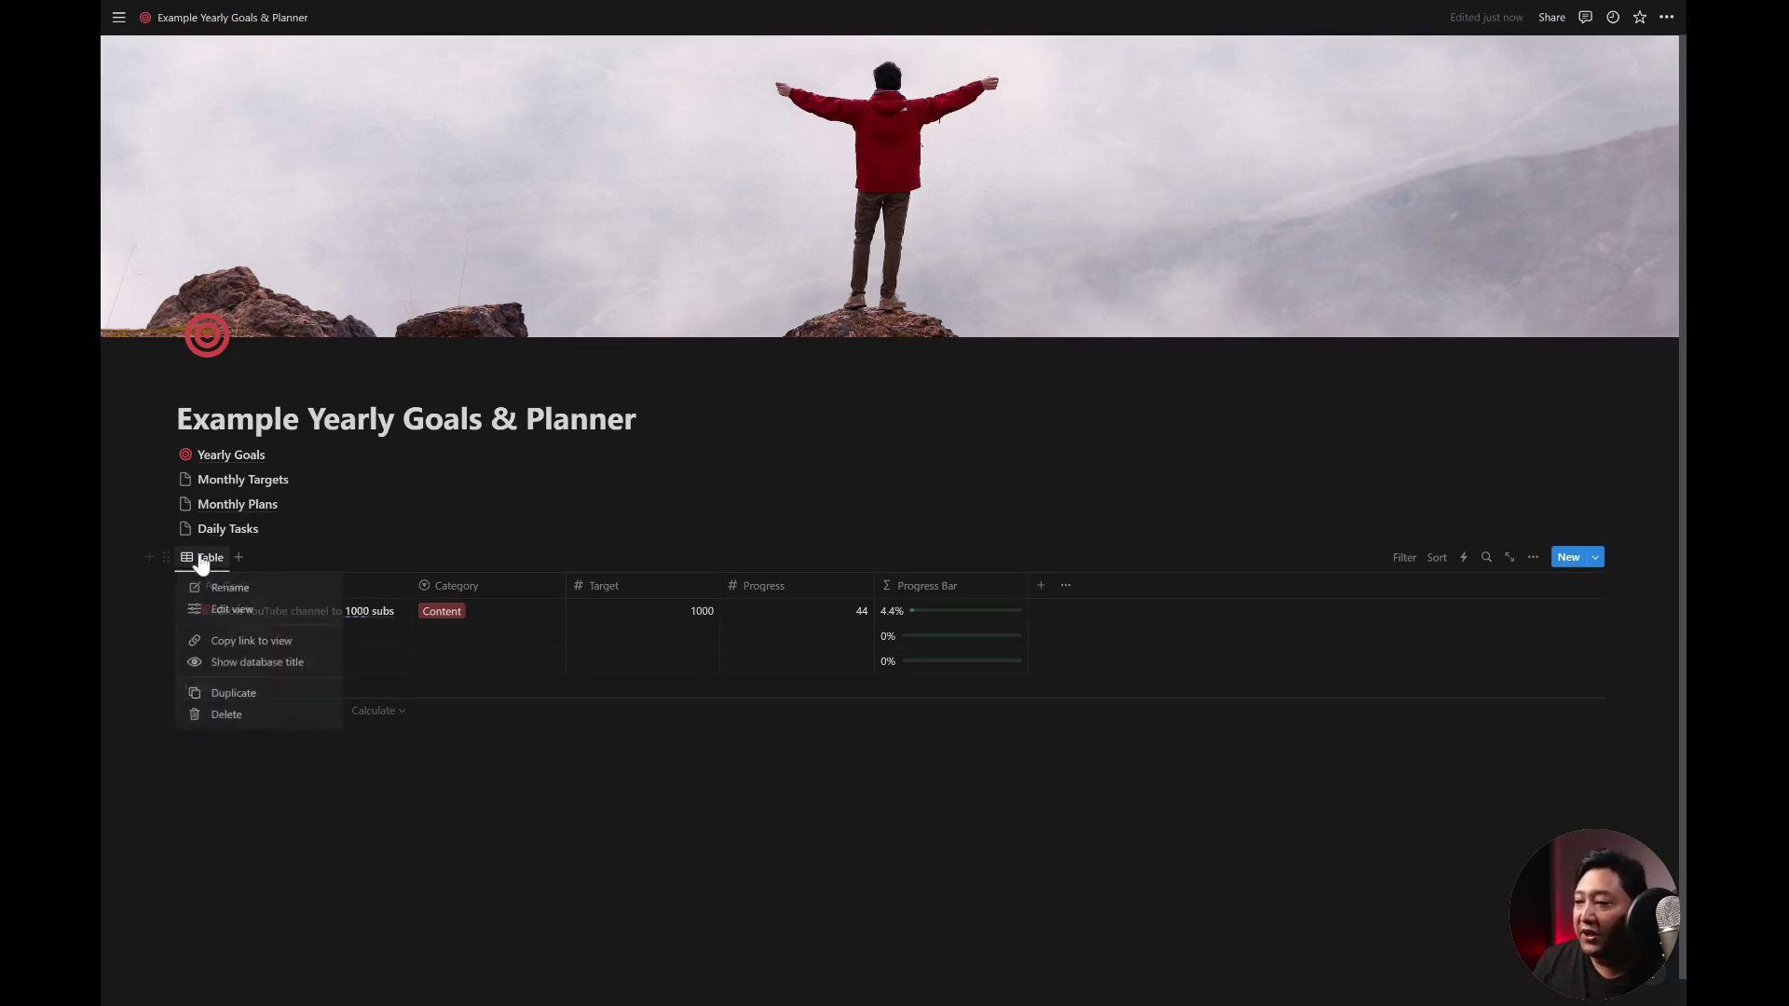
{"action": "left_click", "coordinate": [246, 621]}
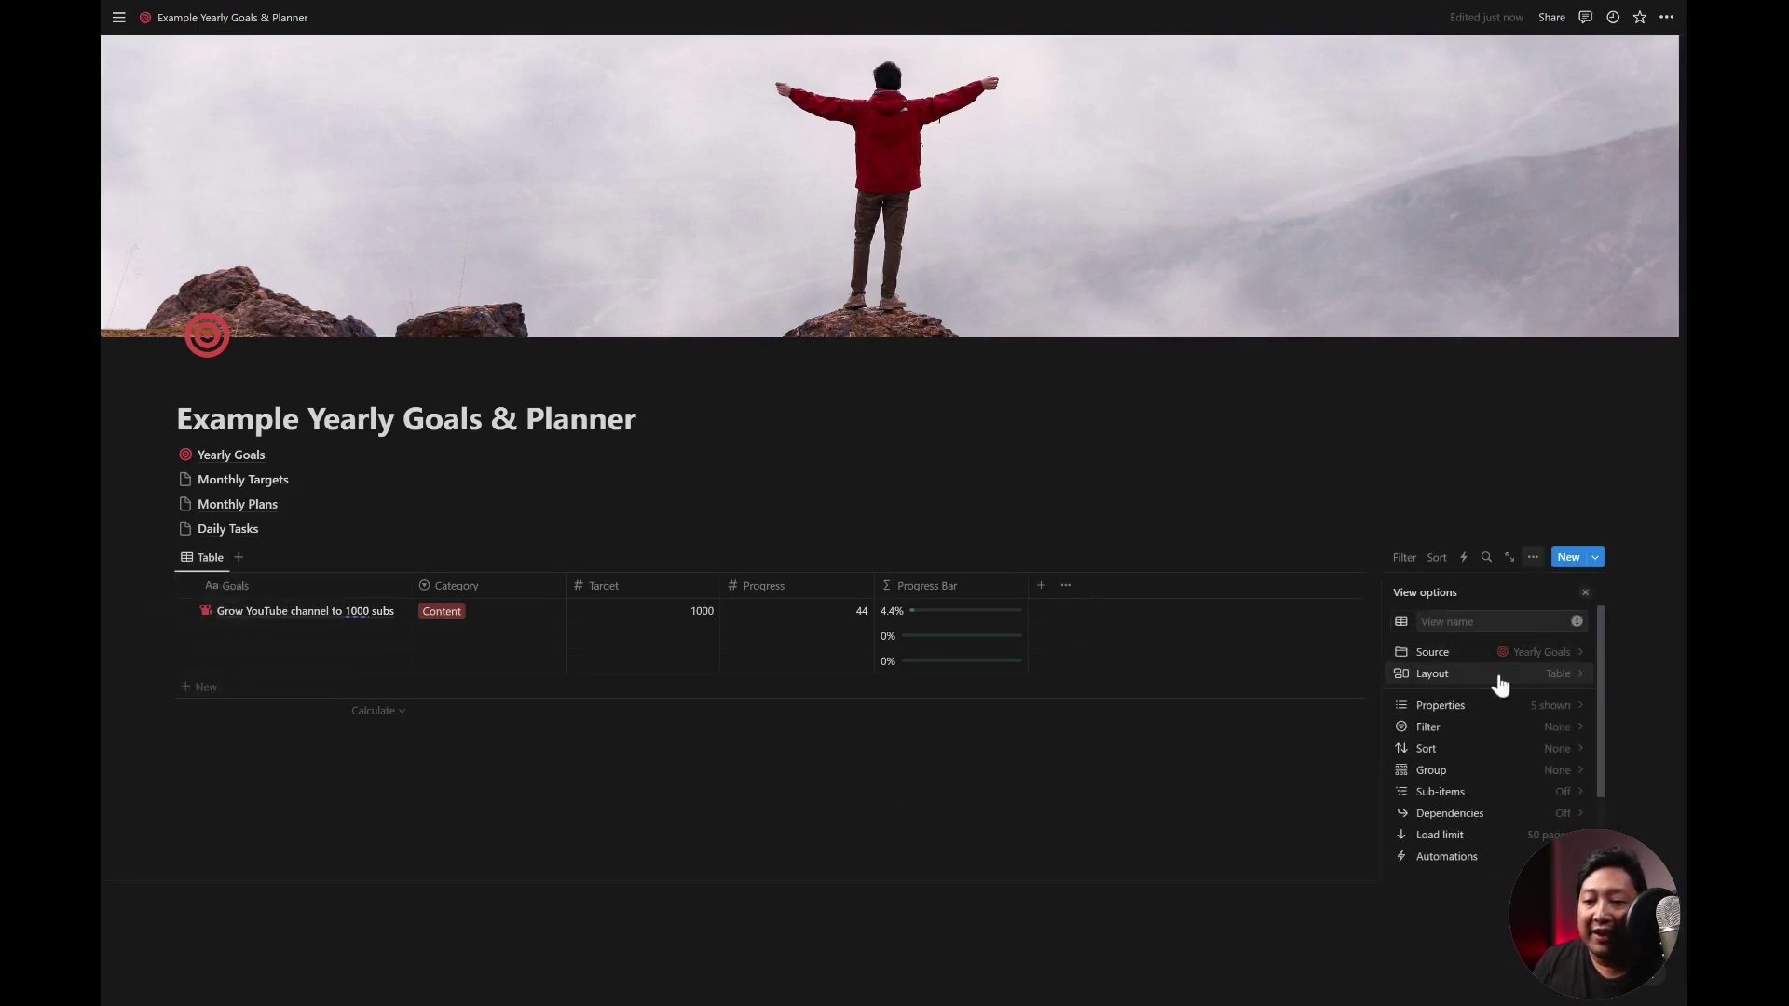
{"action": "left_click", "coordinate": [1555, 679]}
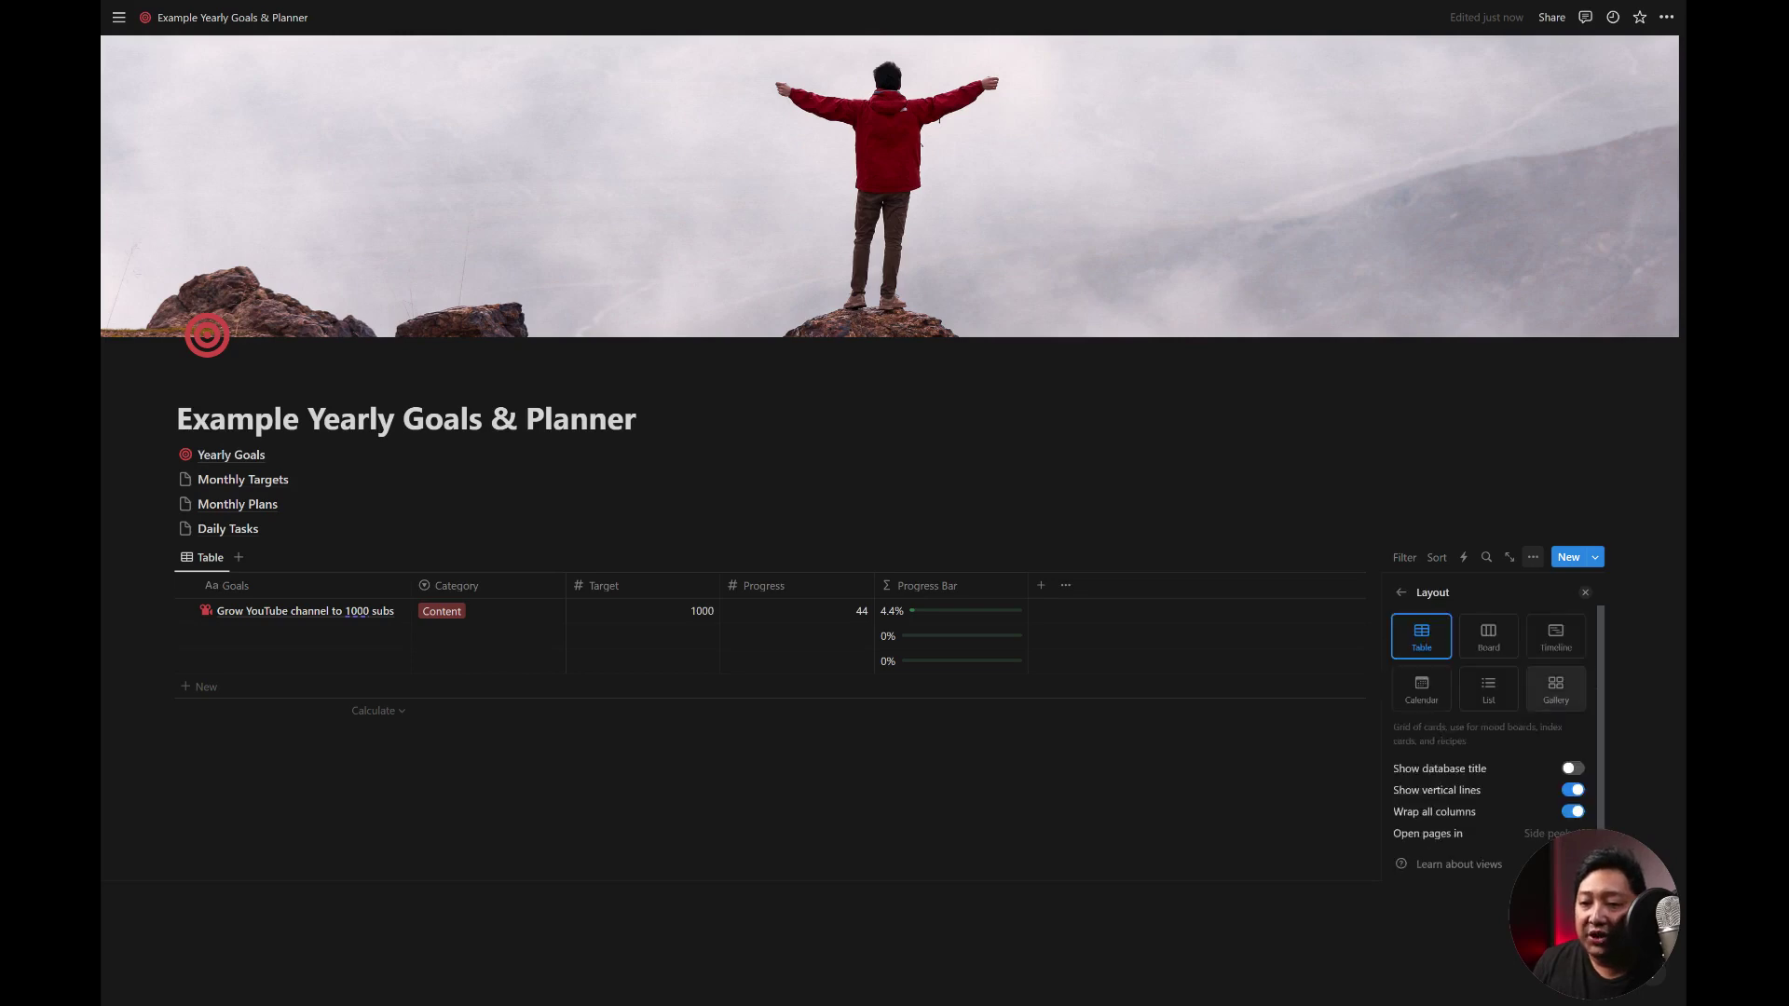
{"action": "left_click", "coordinate": [1503, 699]}
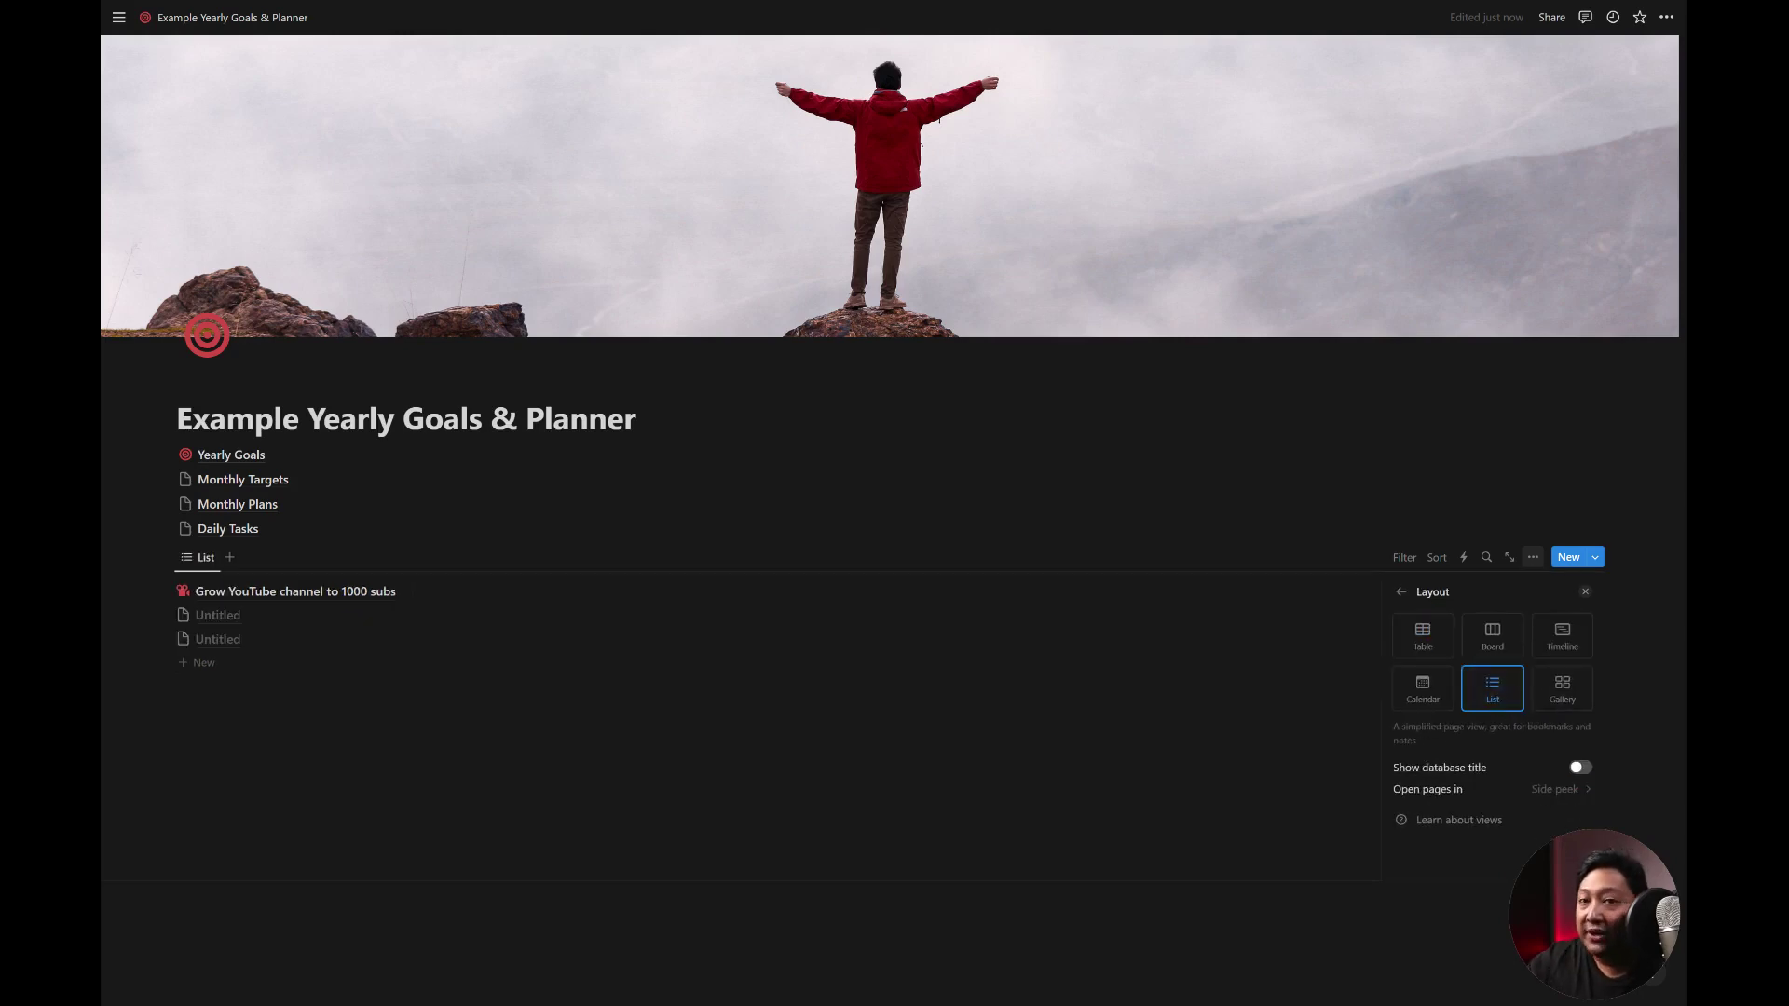
{"action": "left_click", "coordinate": [1402, 593]}
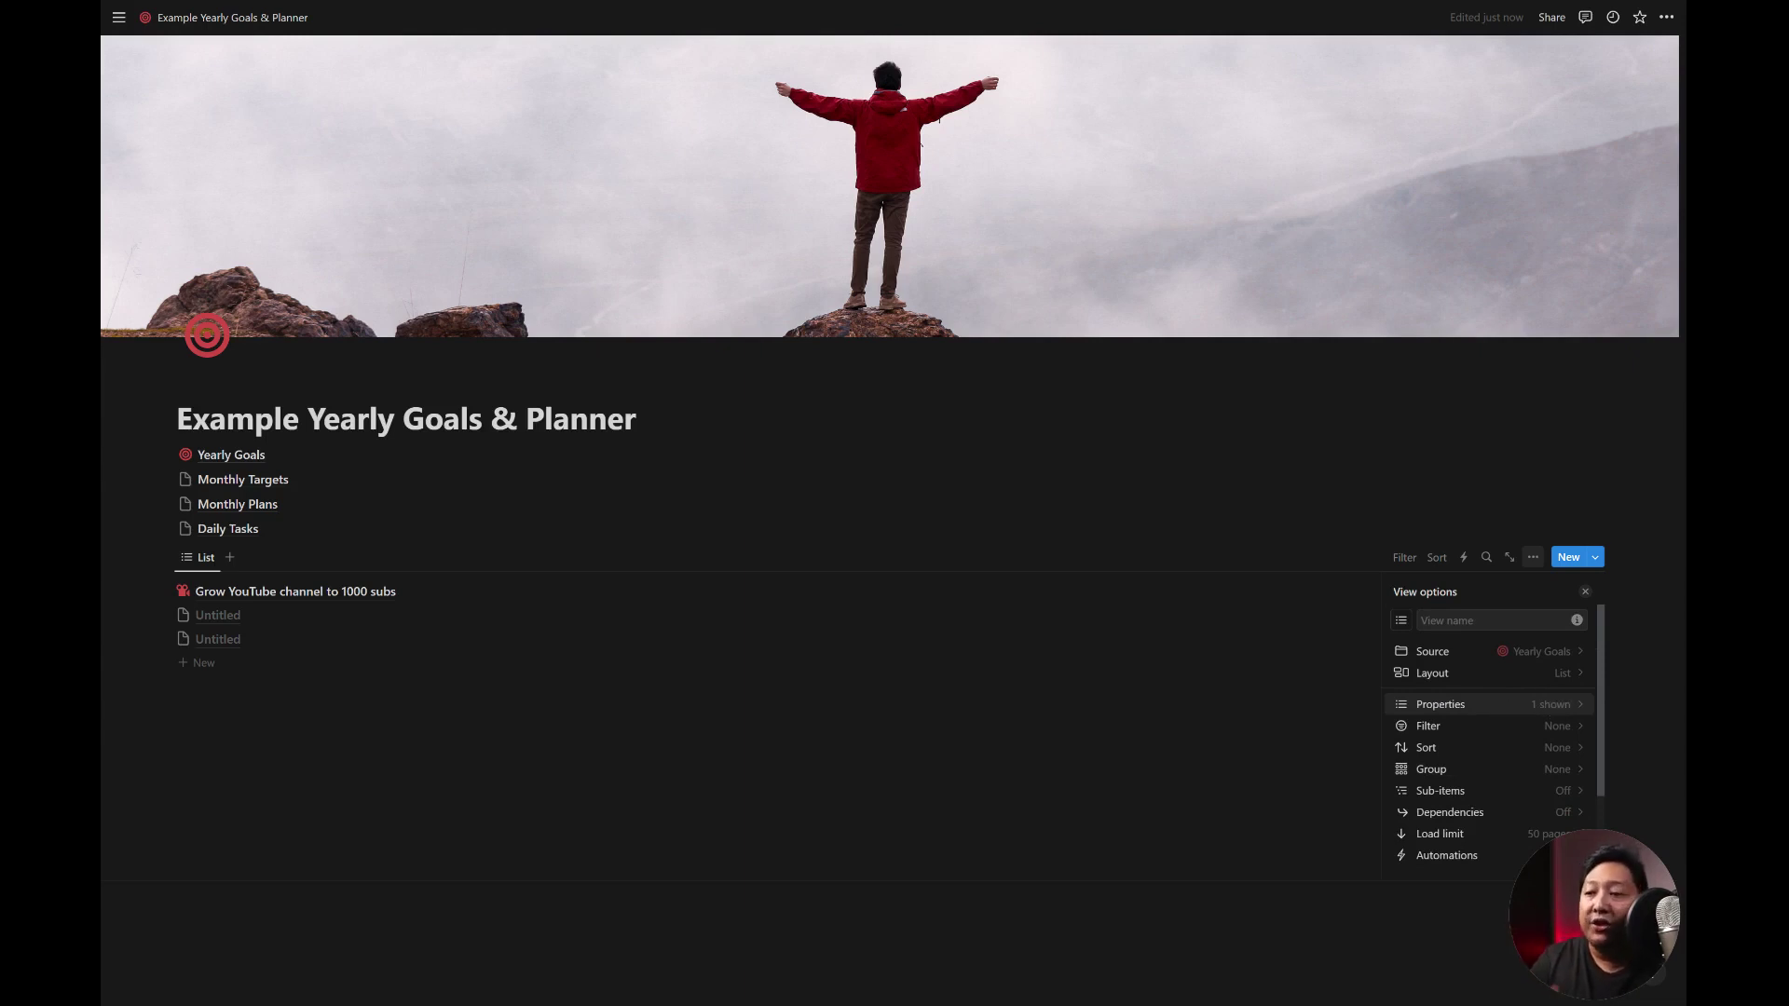
- Show Progress Bar and the other hidden properties on the list view
{"action": "left_click", "coordinate": [1468, 702]}
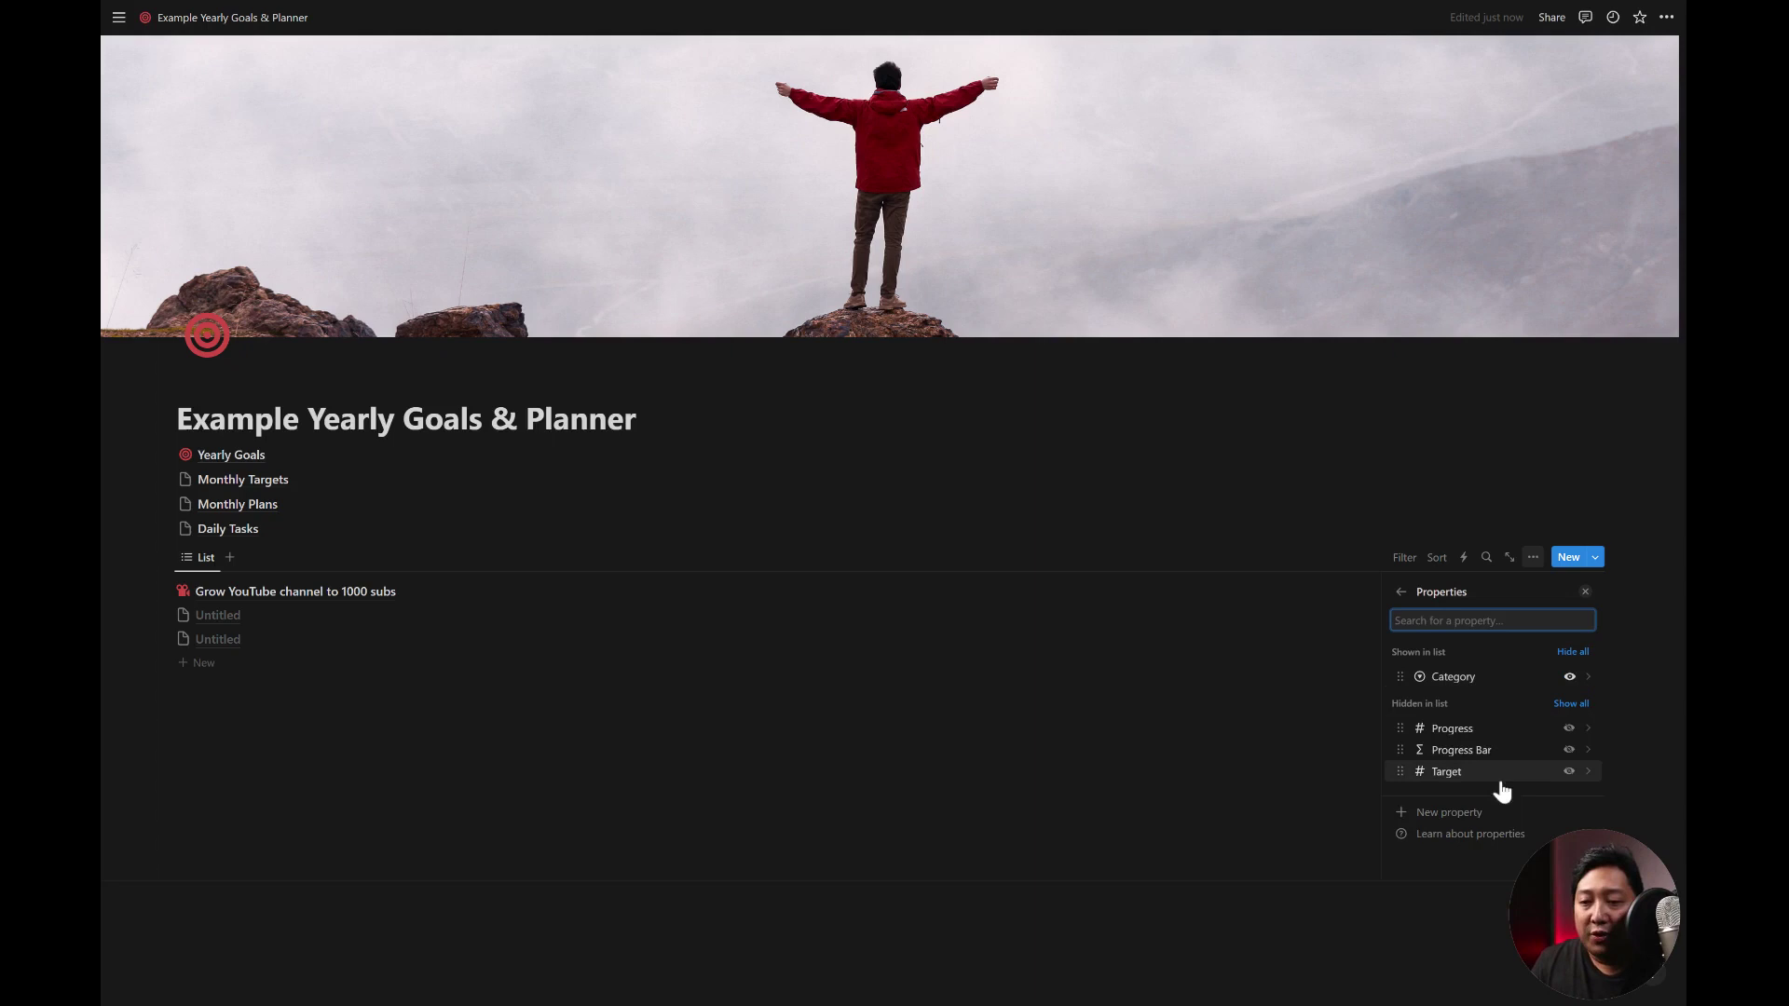
{"action": "left_click", "coordinate": [1569, 751]}
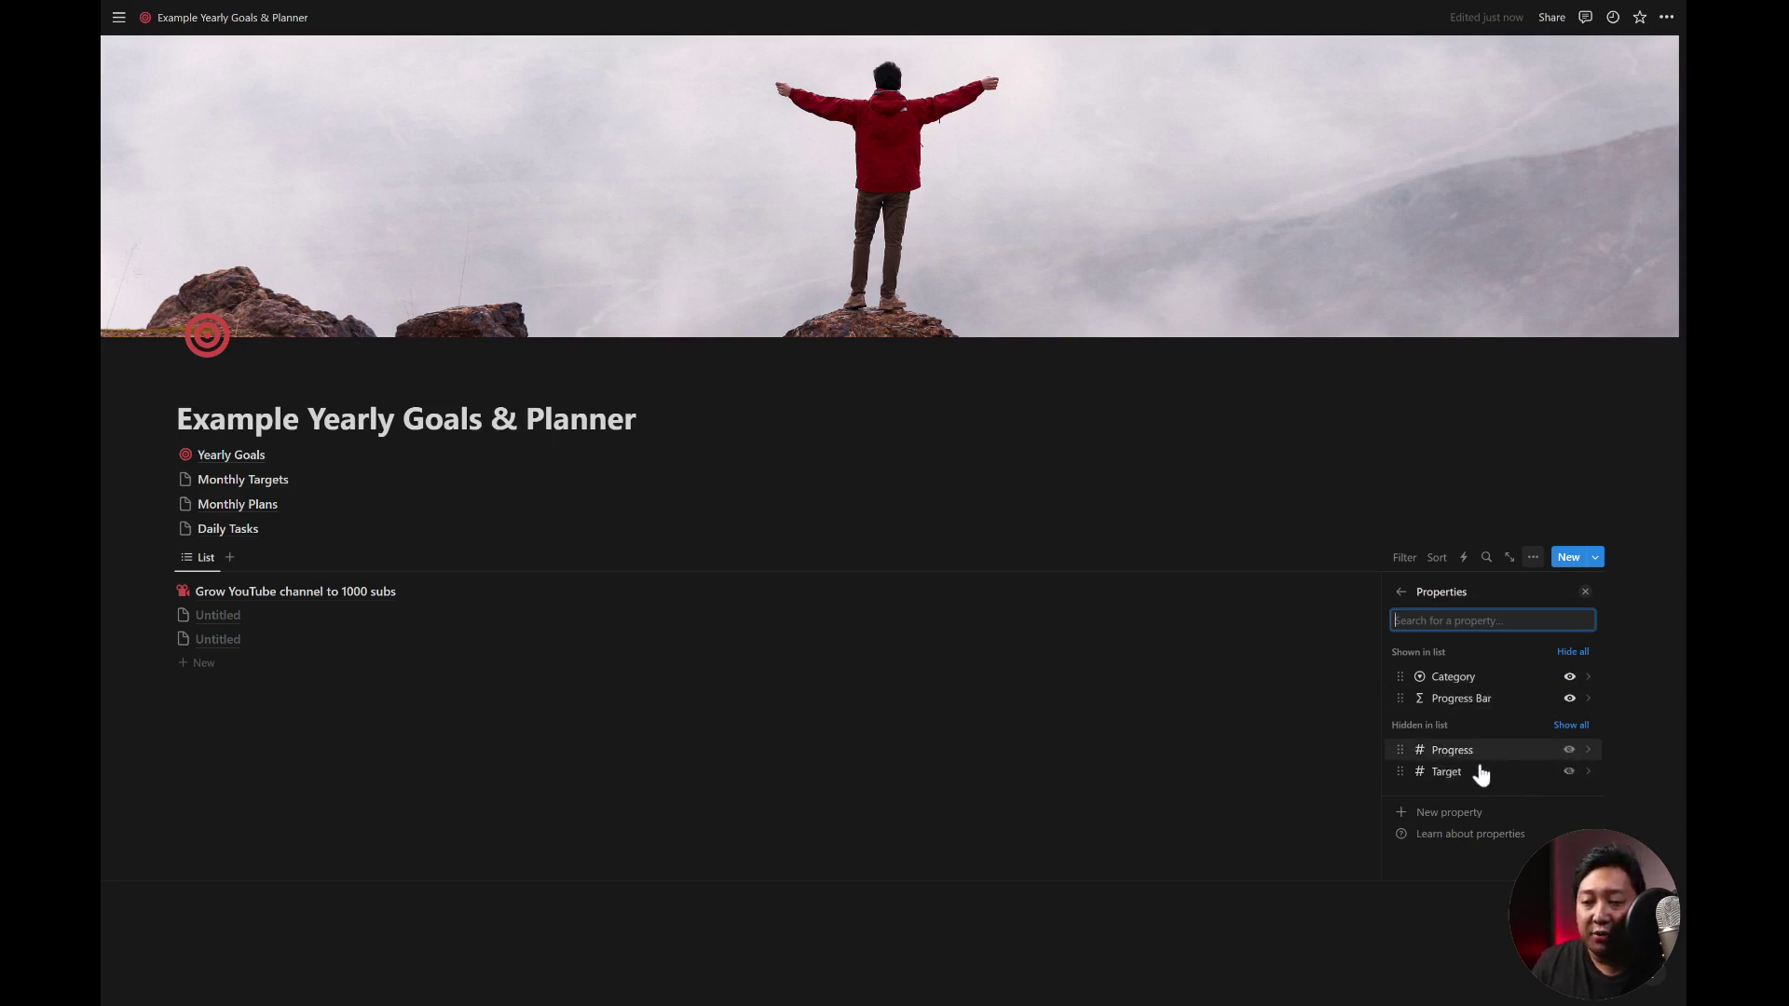
{"action": "left_click", "coordinate": [1572, 727]}
{"action": "key", "text": "Escape"}
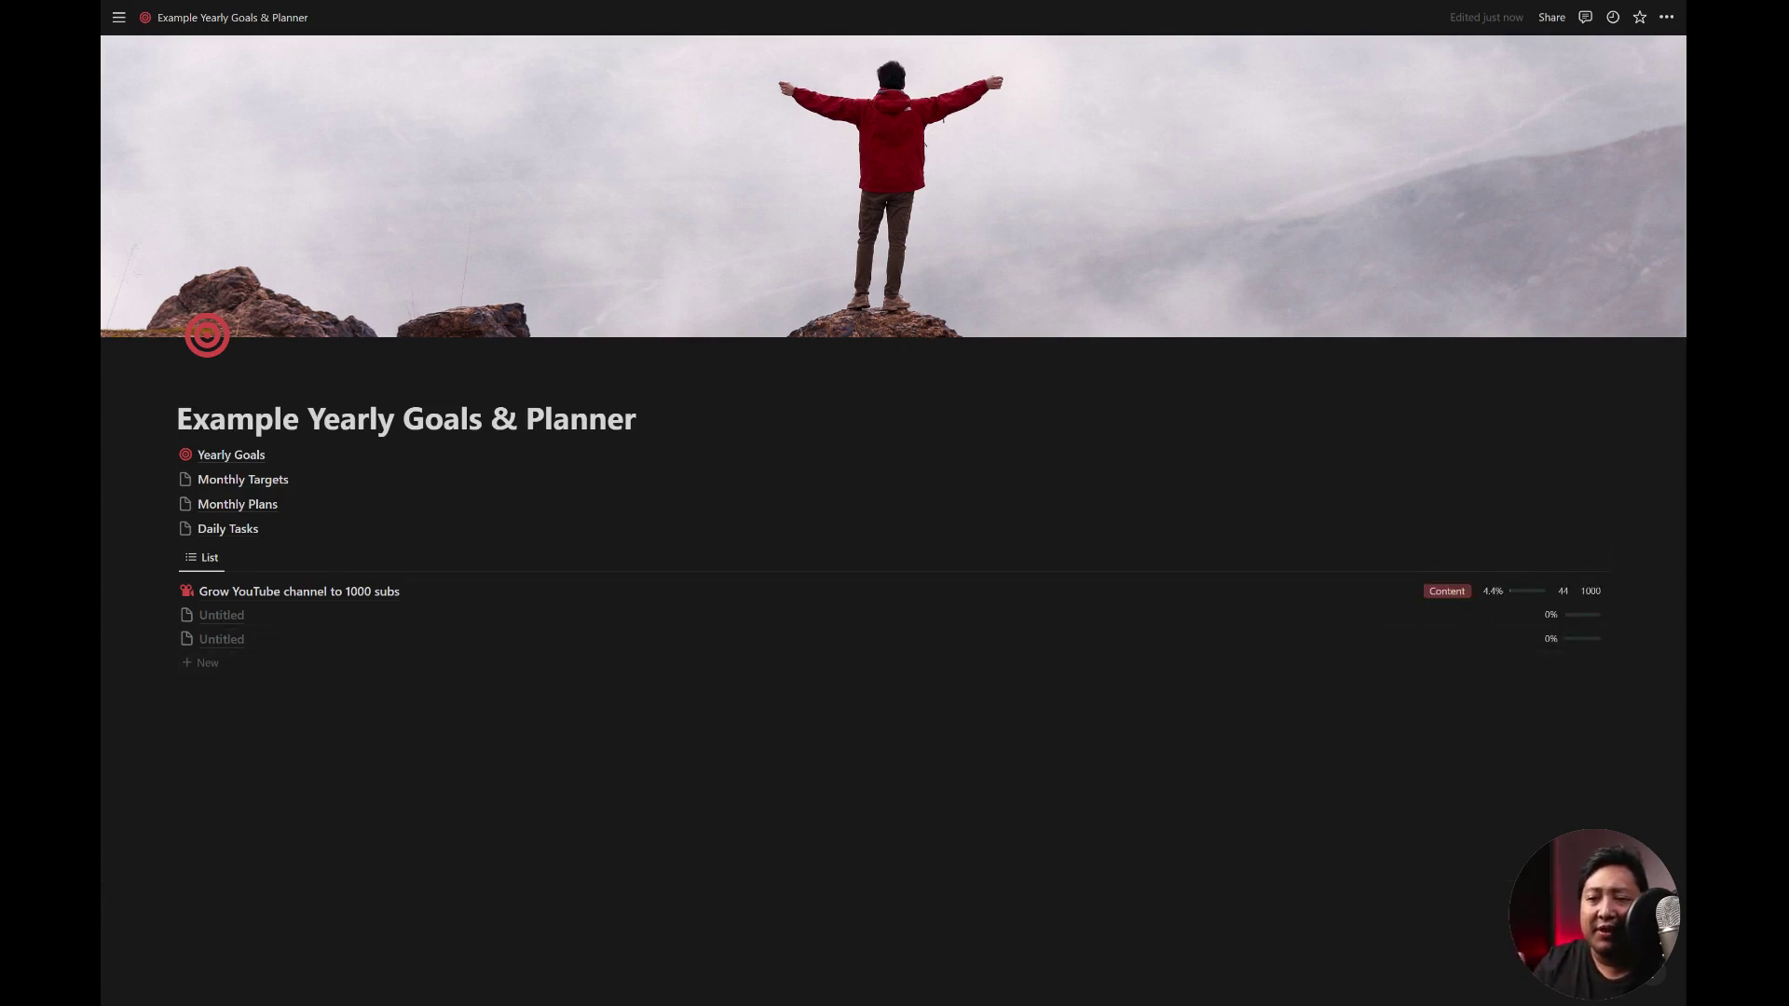
{"action": "mouse_move", "coordinate": [1536, 558]}
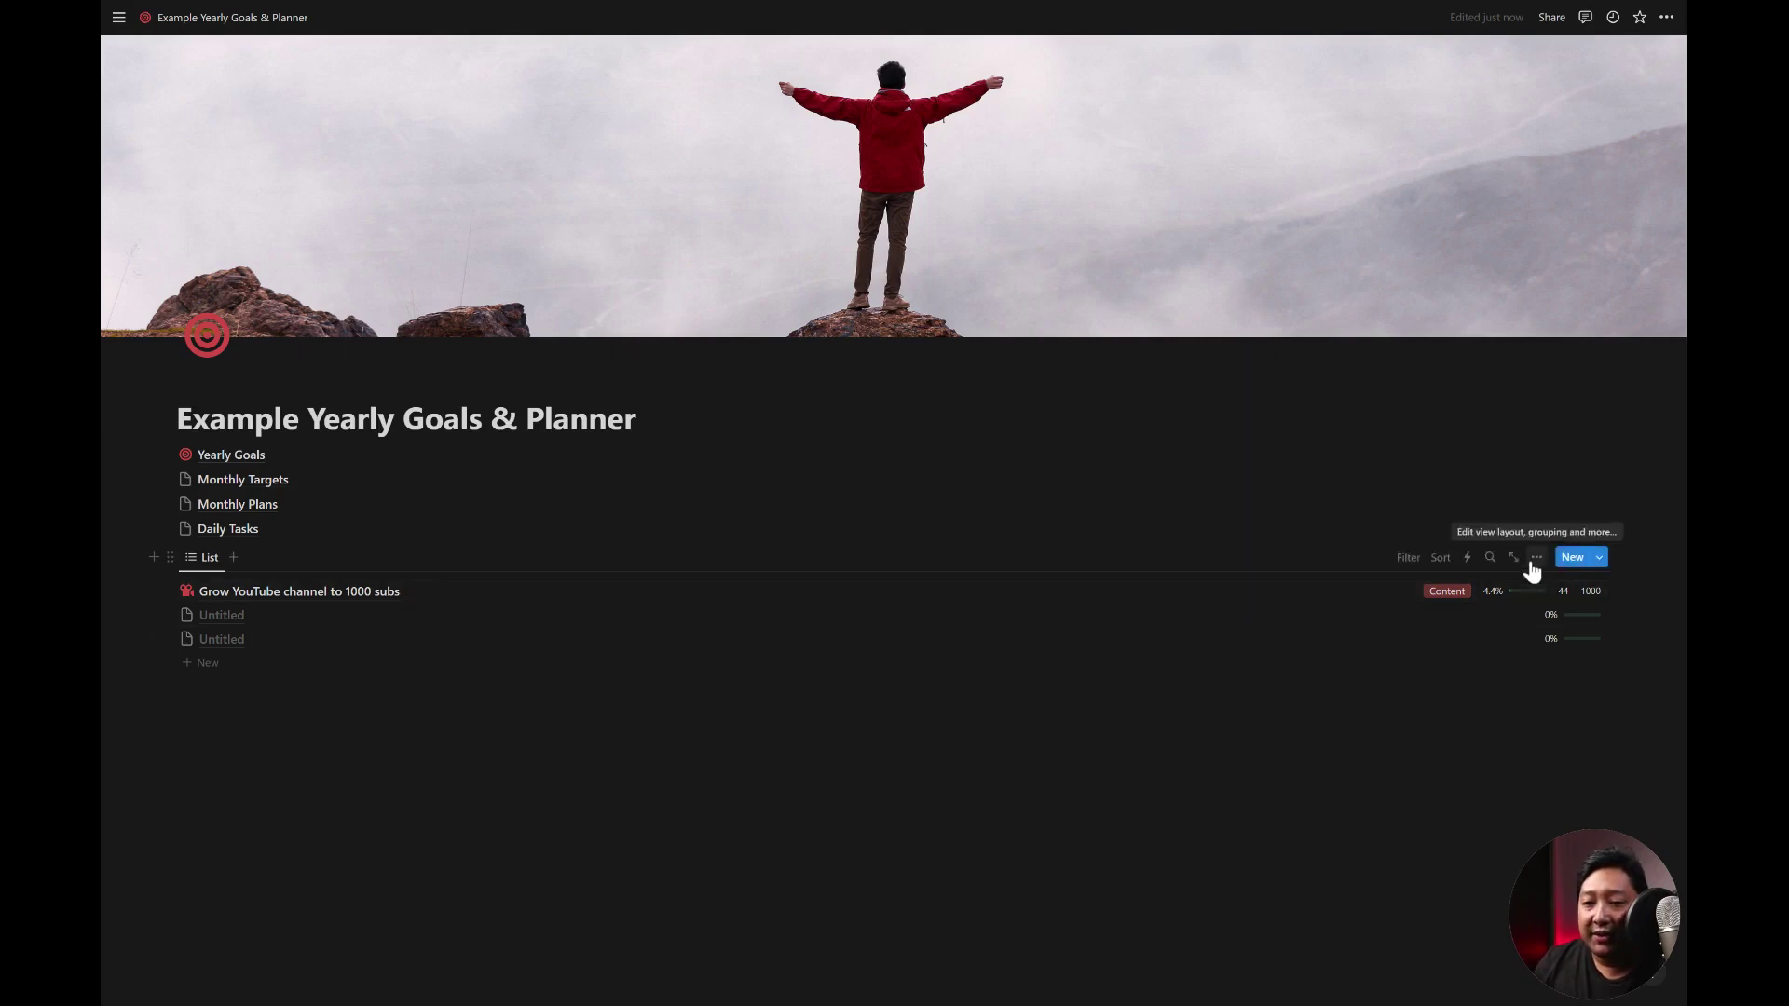
- Hide the Progress and Target properties, leaving Category and Progress Bar visible
{"action": "left_click", "coordinate": [1532, 558]}
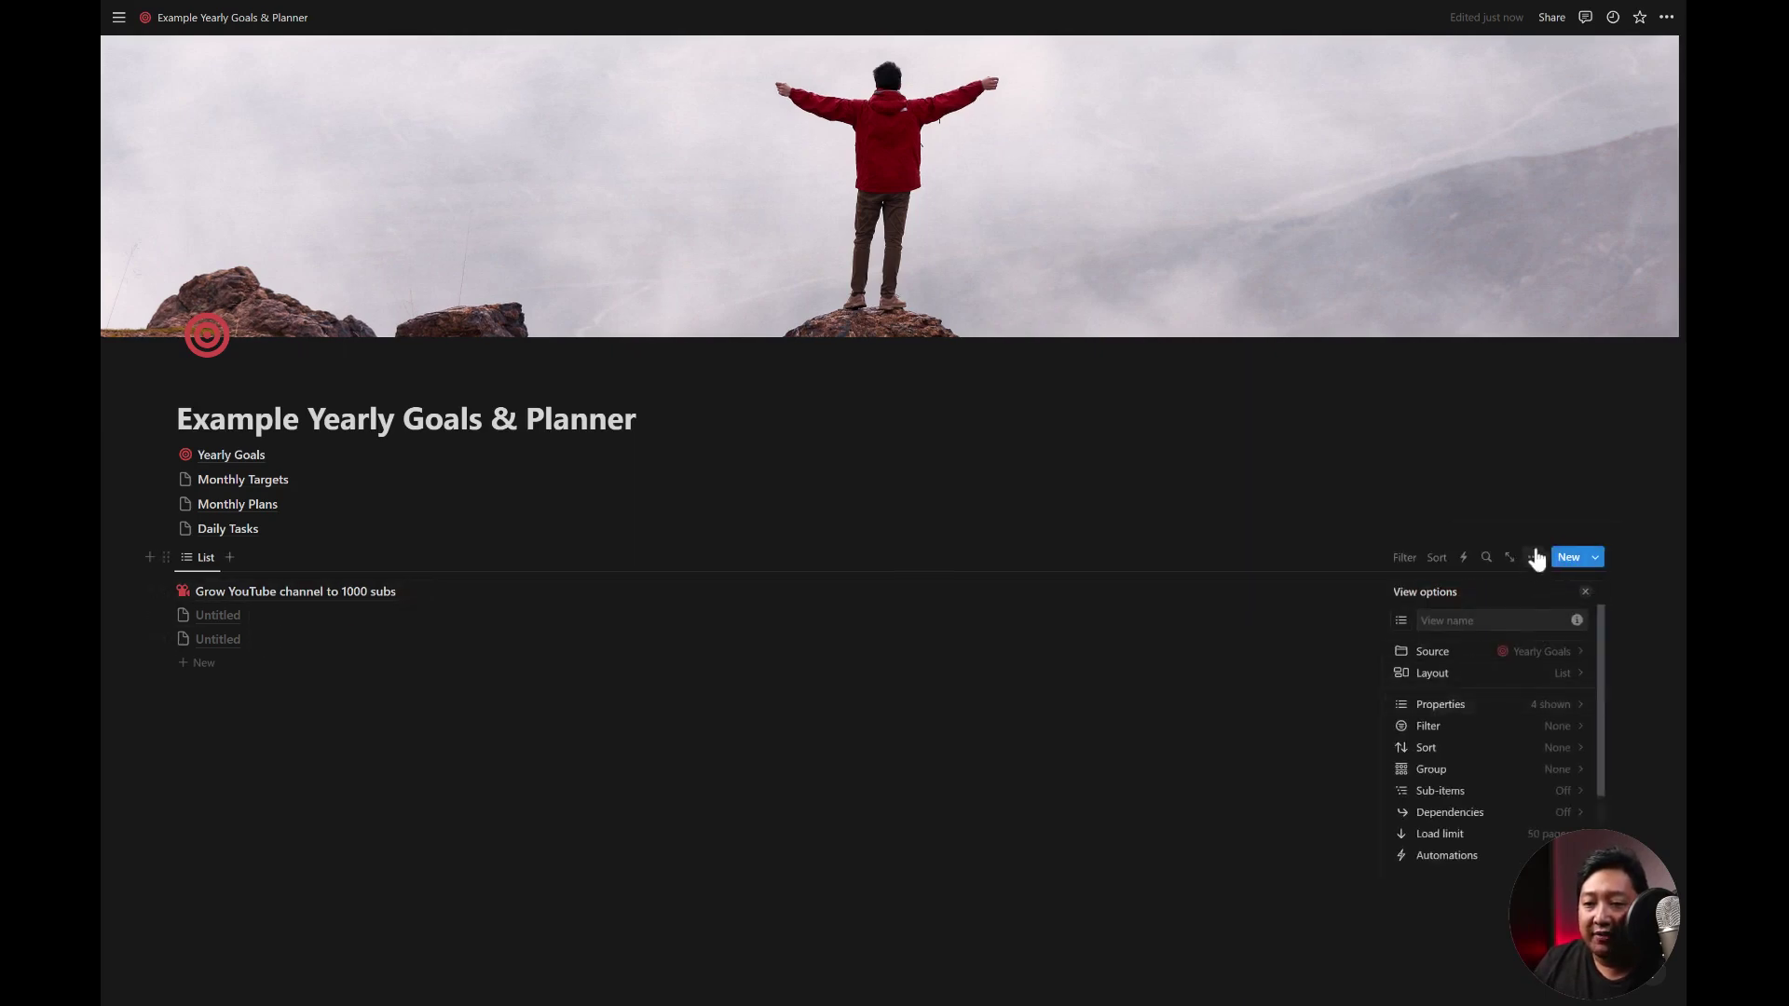
{"action": "left_click", "coordinate": [1464, 710]}
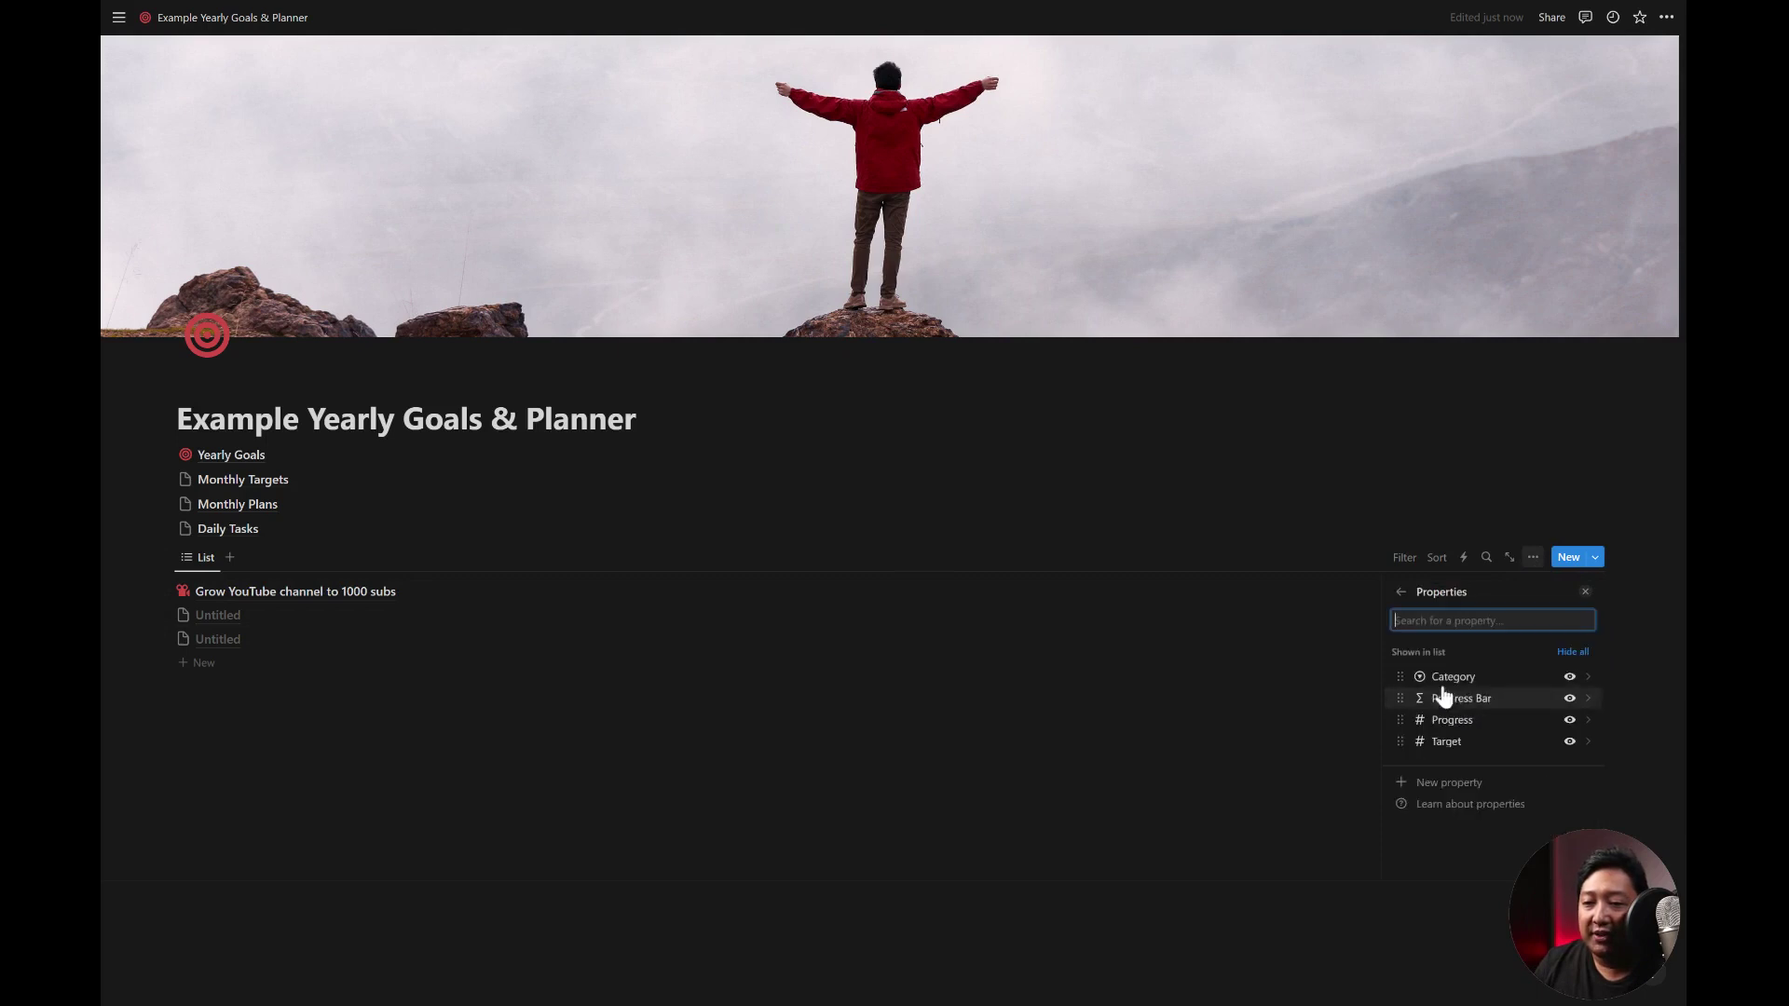
{"action": "left_click", "coordinate": [1570, 720]}
{"action": "left_click", "coordinate": [1570, 720]}
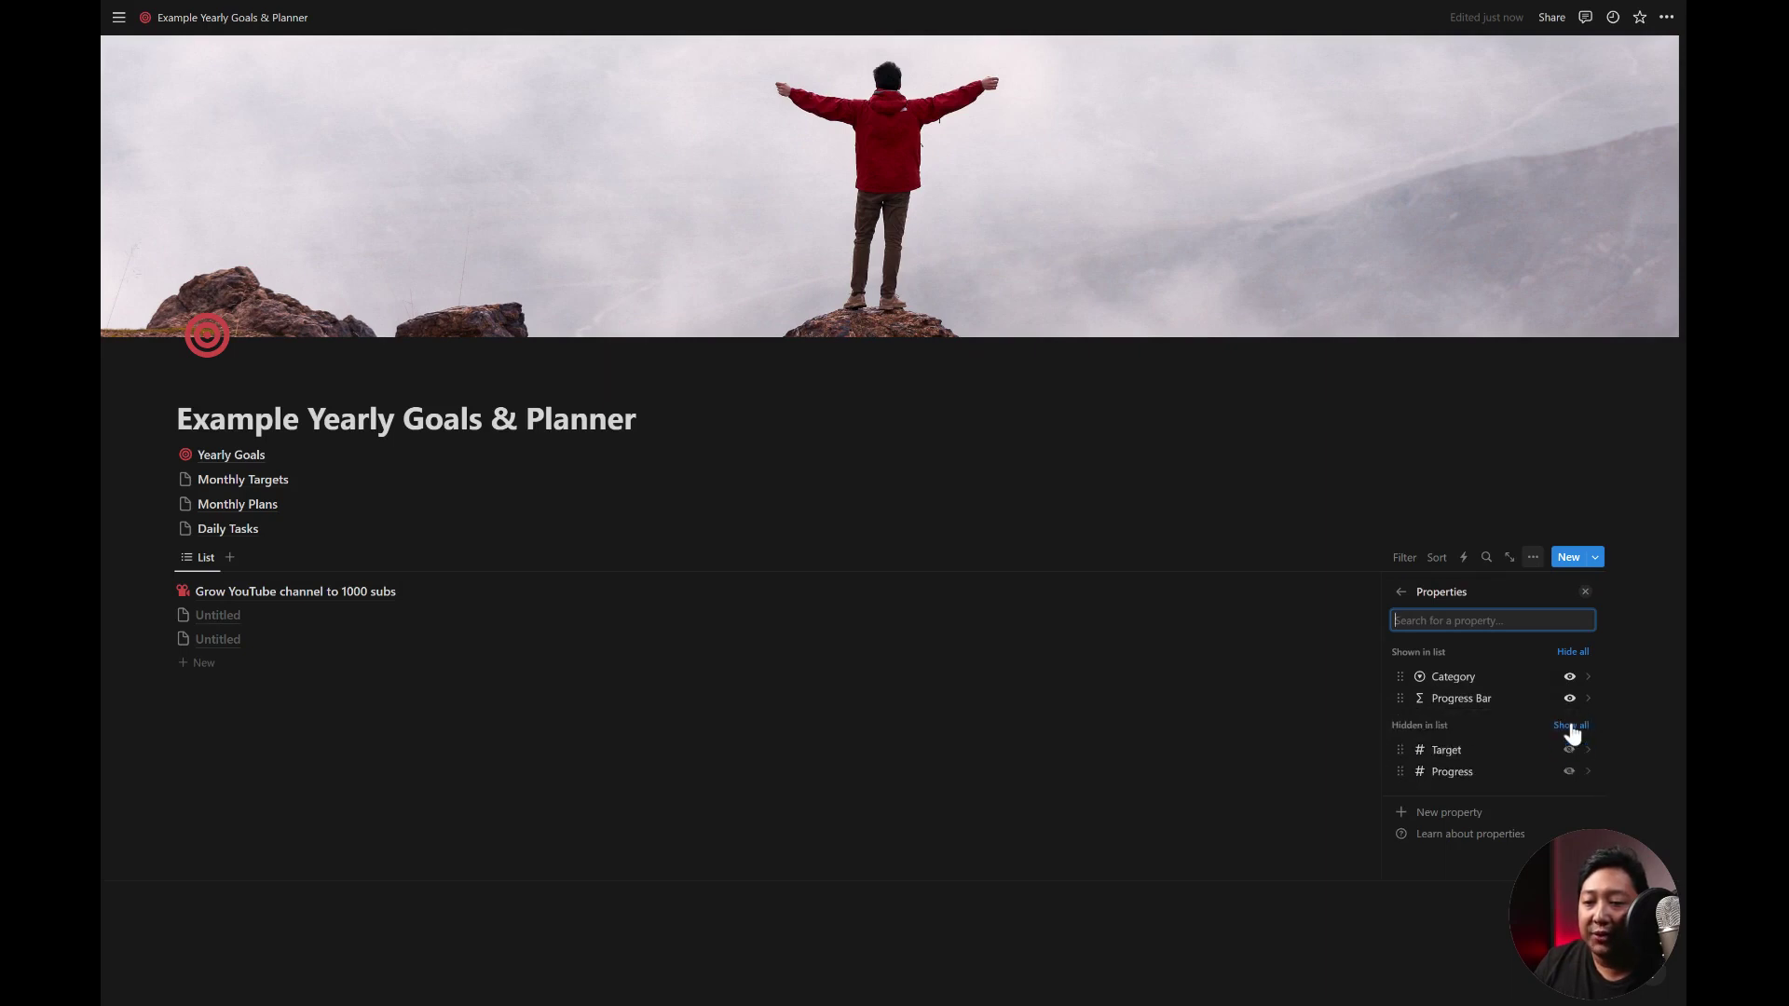
{"action": "left_click", "coordinate": [1401, 592]}
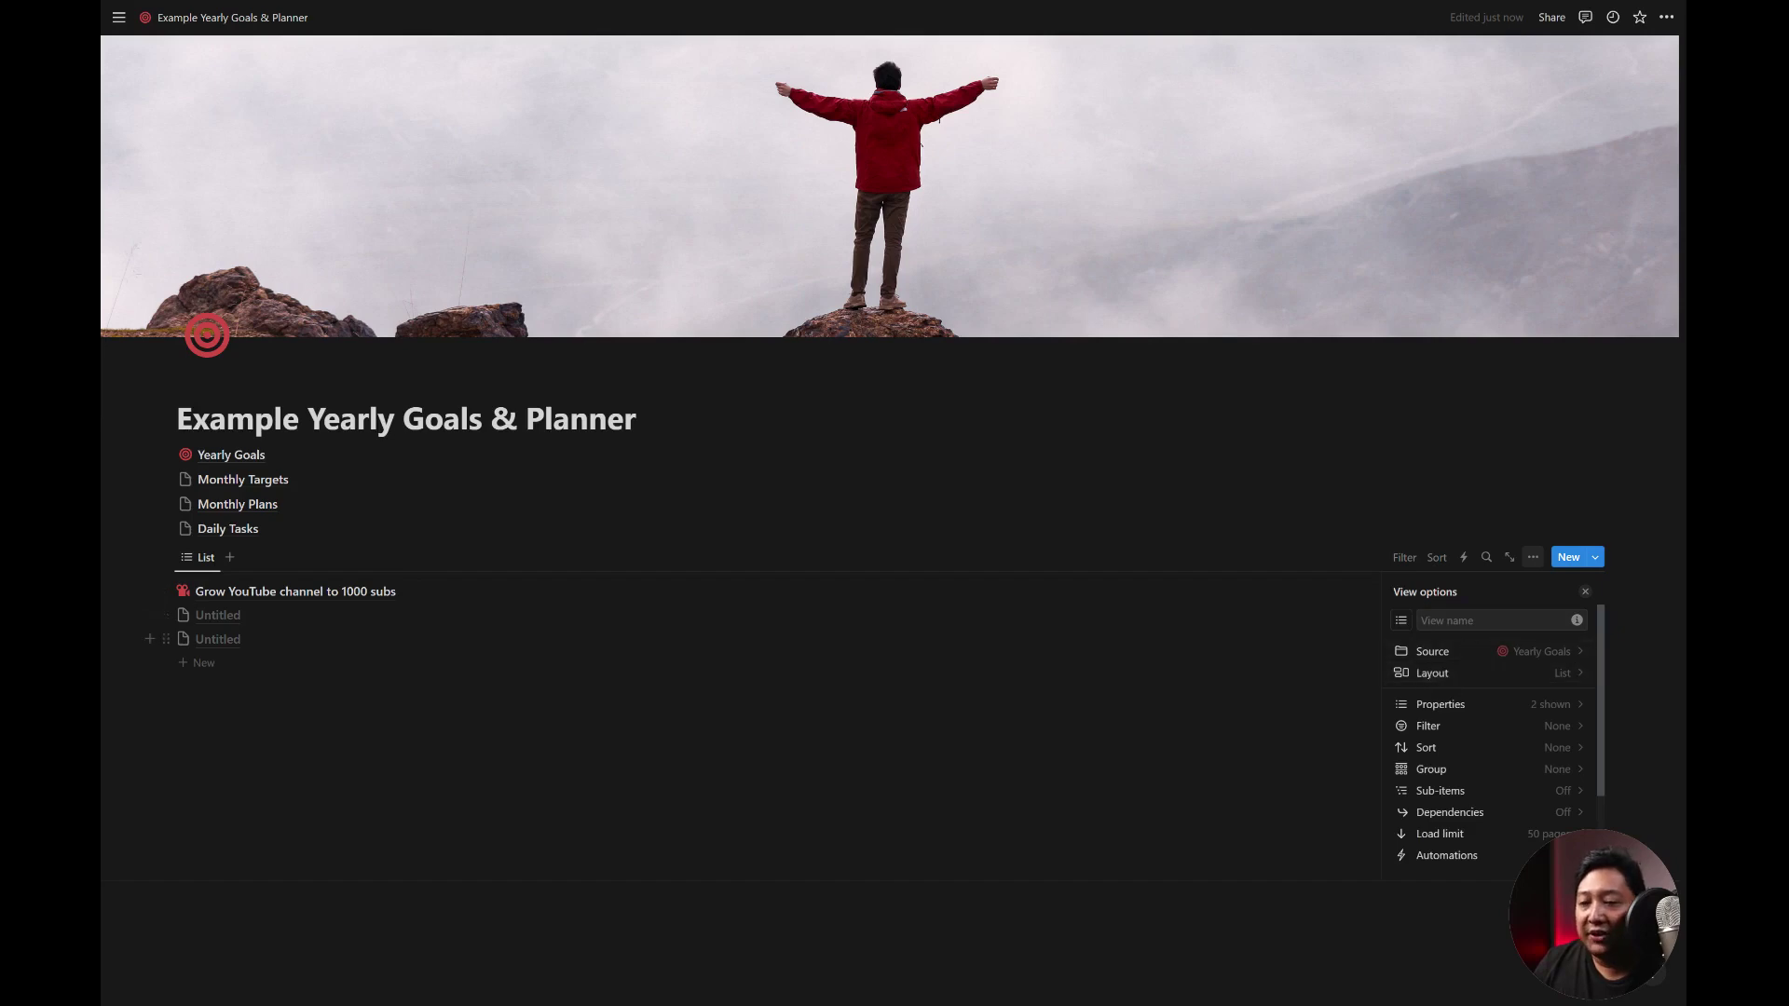
- Rename the list view to 'Big Goals' and set a target icon on it
{"action": "left_click", "coordinate": [1454, 619]}
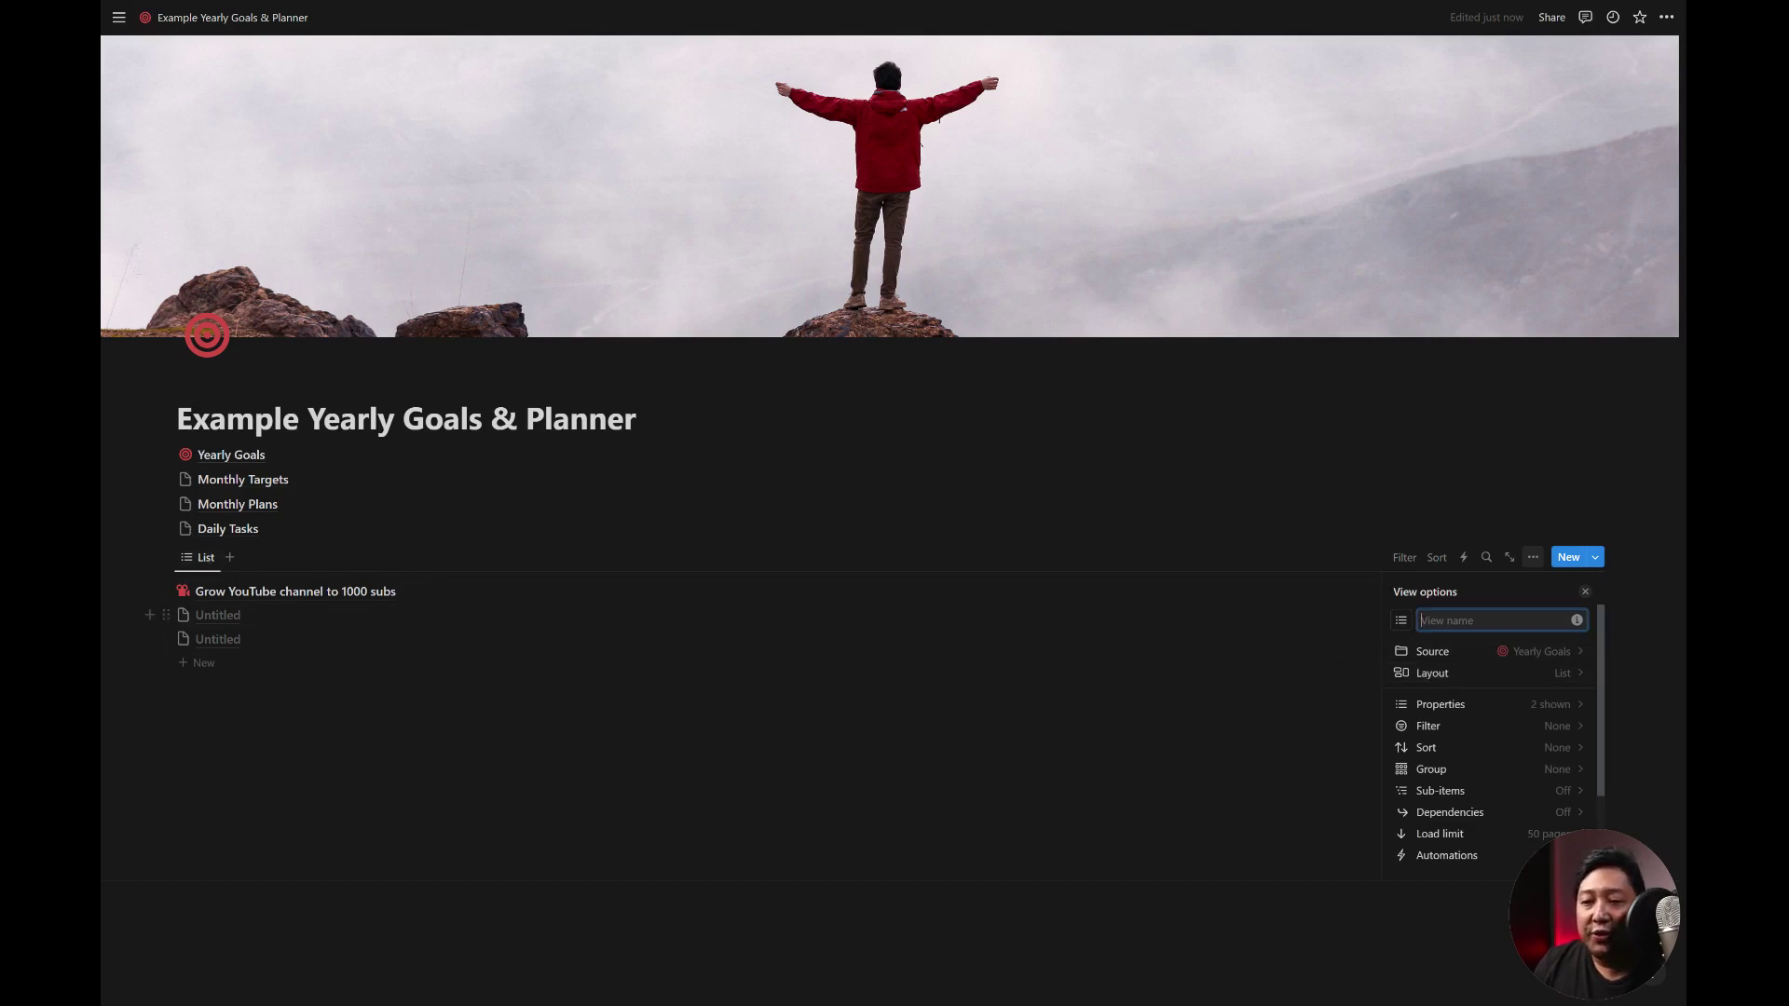
{"action": "type", "text": "B"}
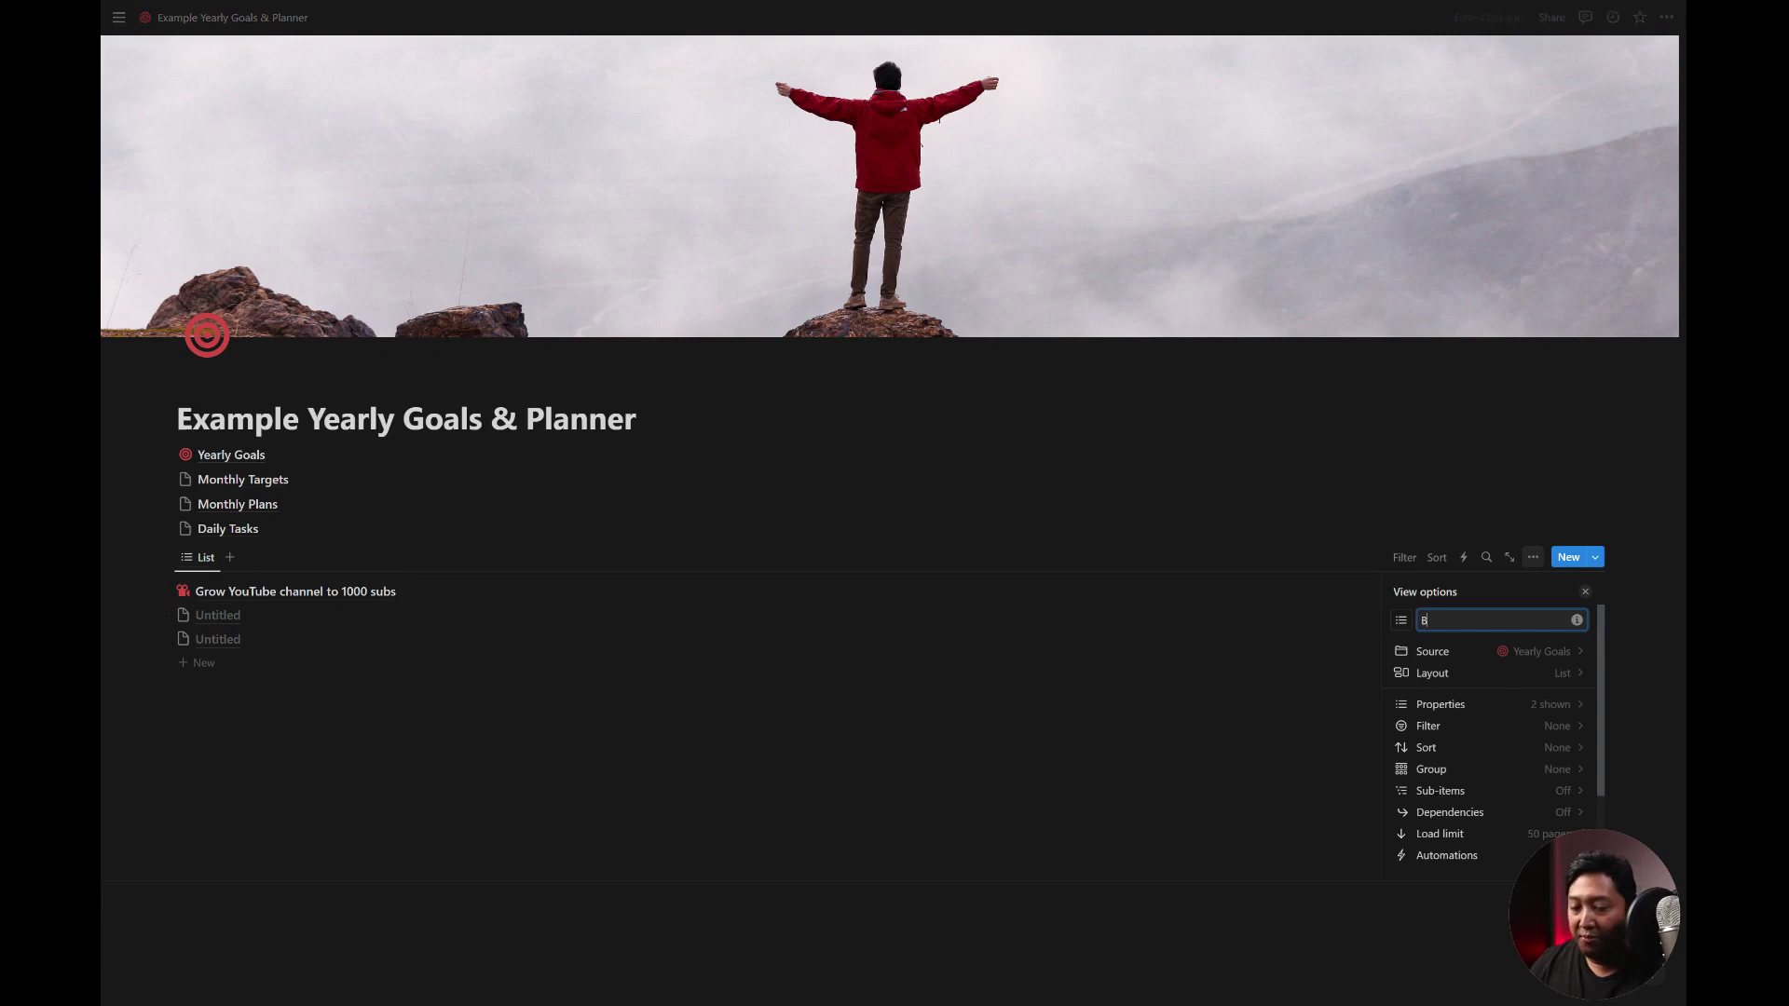
{"action": "type", "text": "ig Goals"}
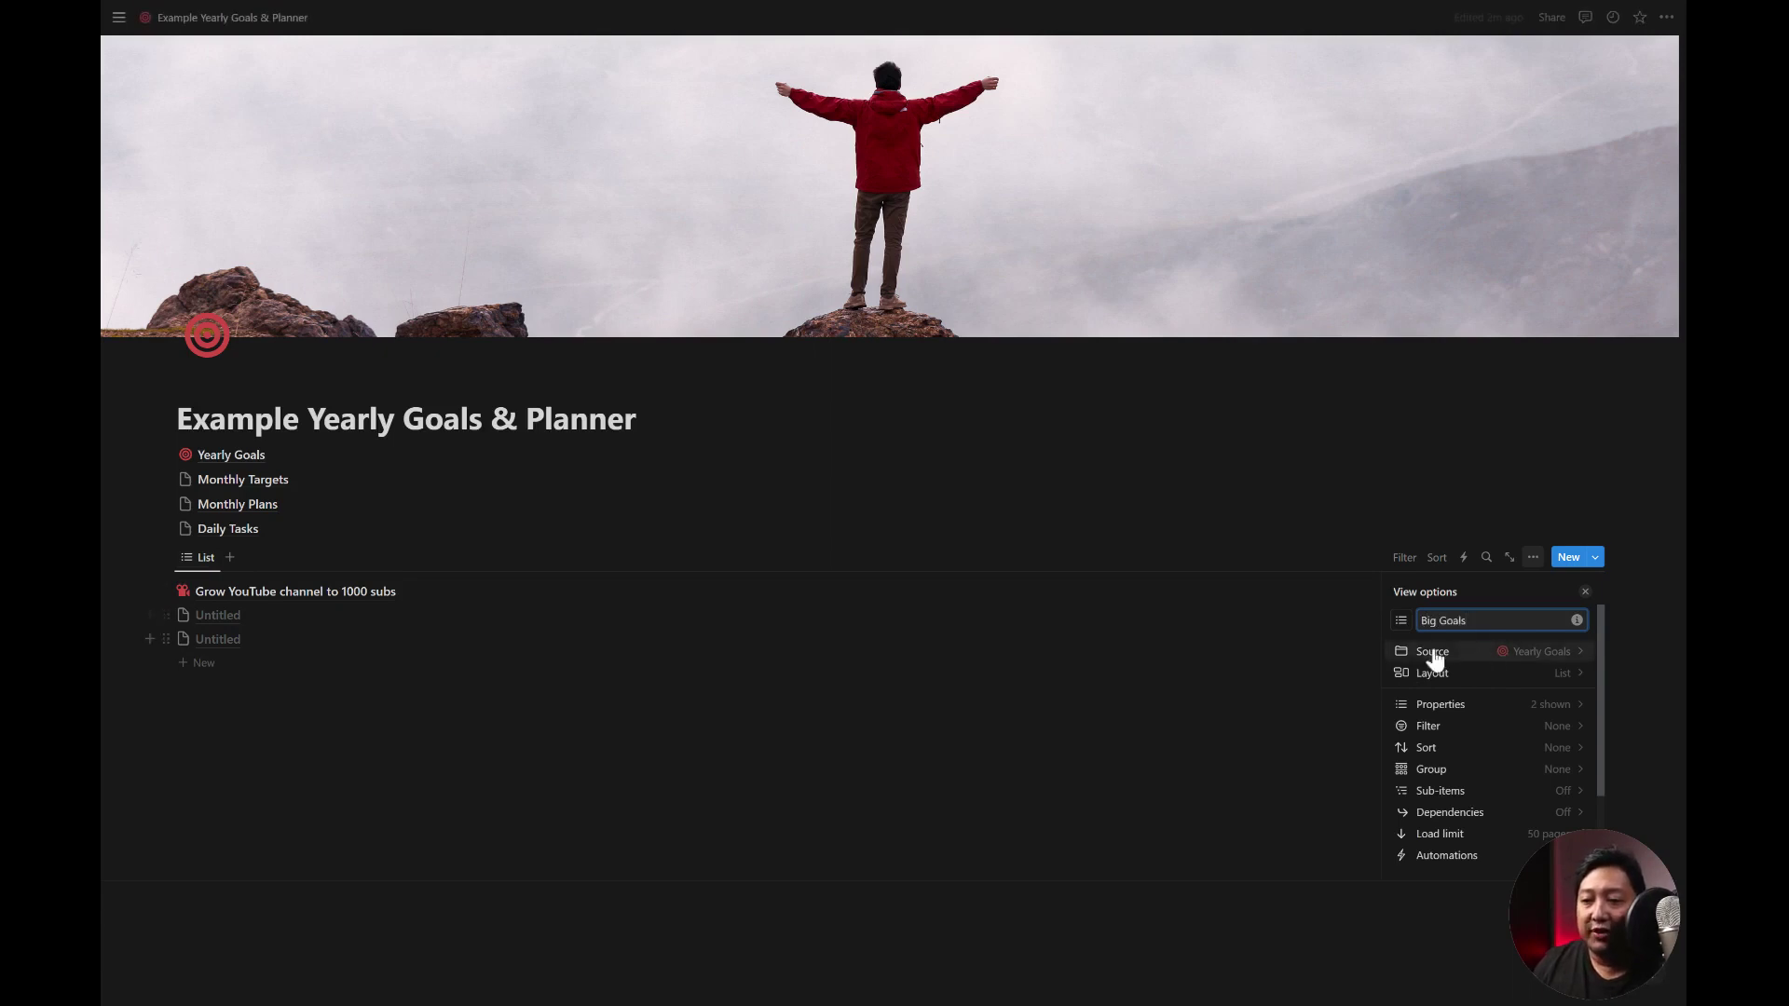
{"action": "key", "text": "Return"}
{"action": "left_click", "coordinate": [1402, 622]}
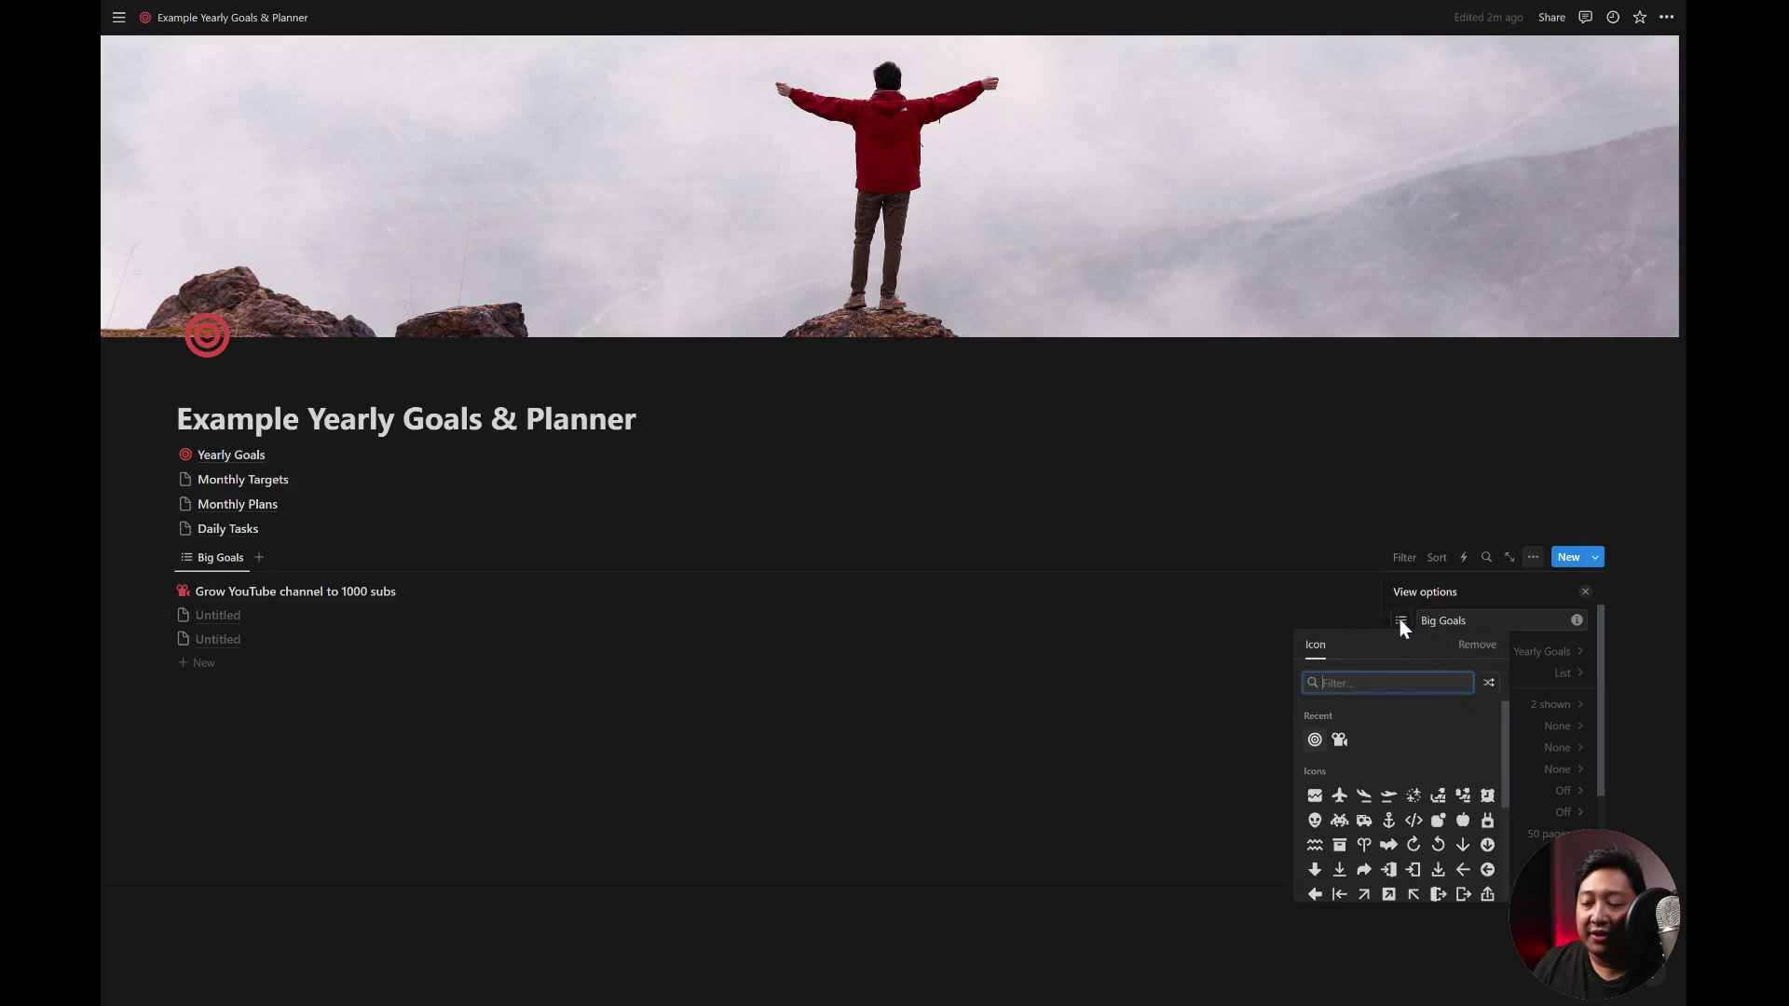
{"action": "left_click", "coordinate": [1314, 742]}
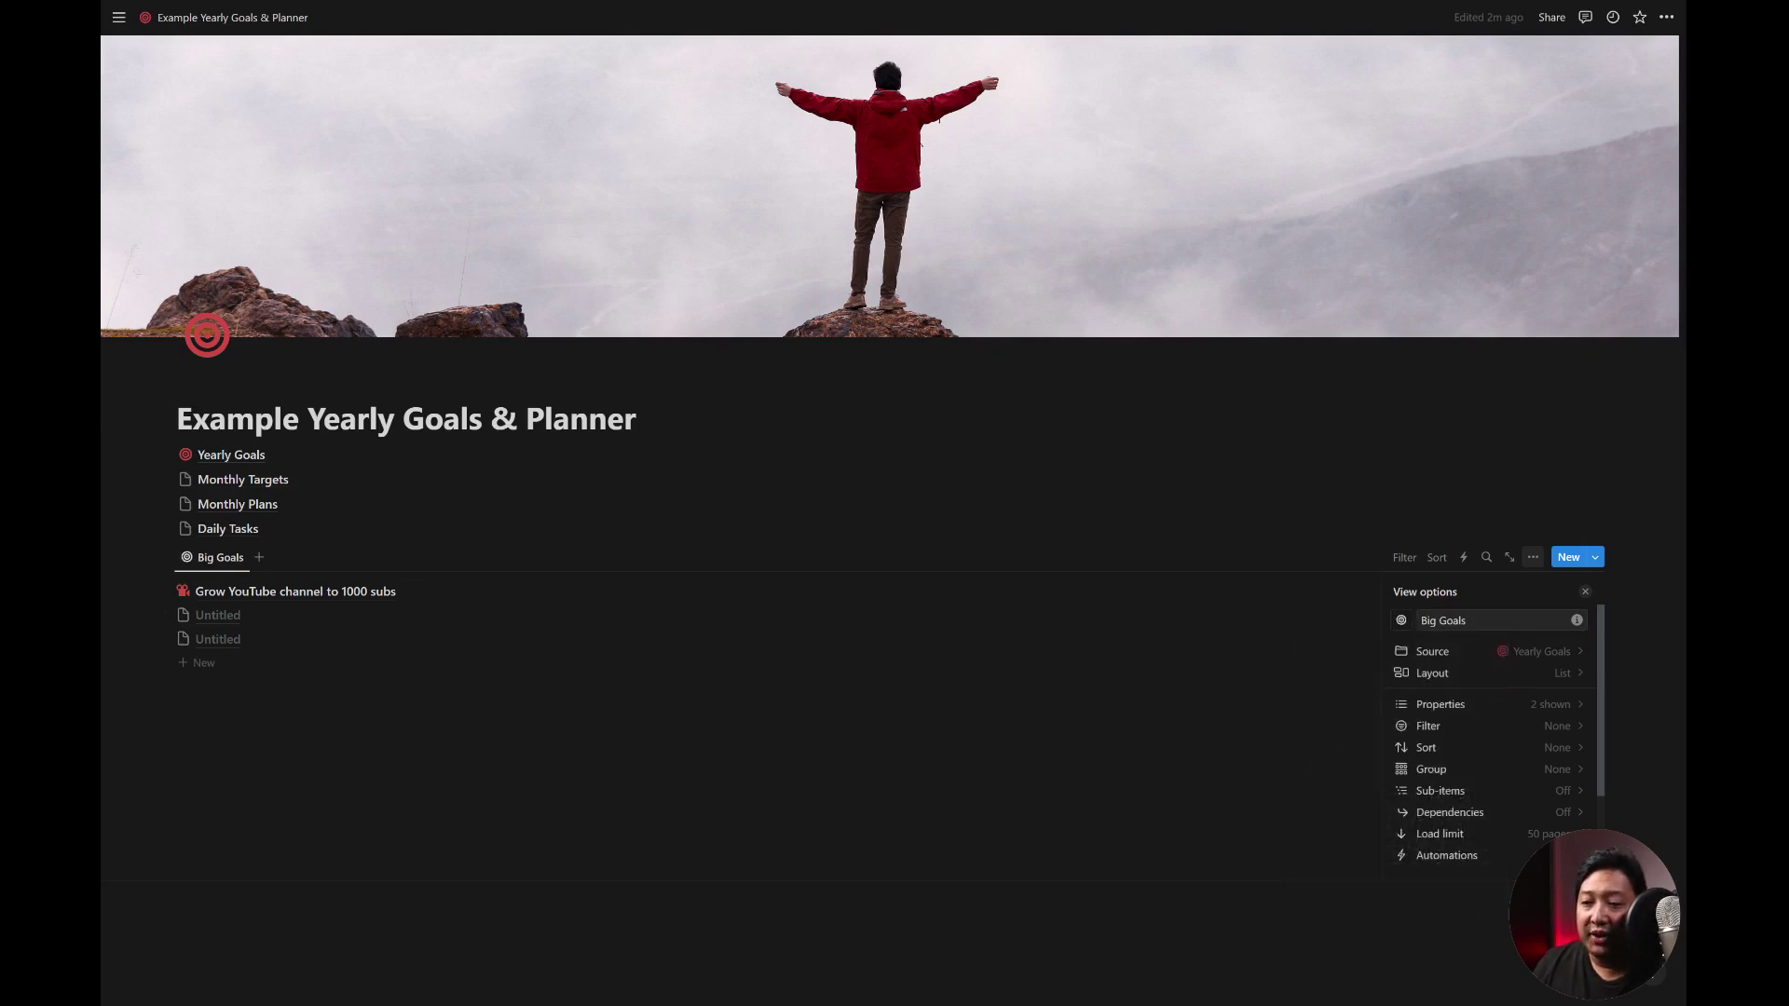
{"action": "key", "text": "Escape"}
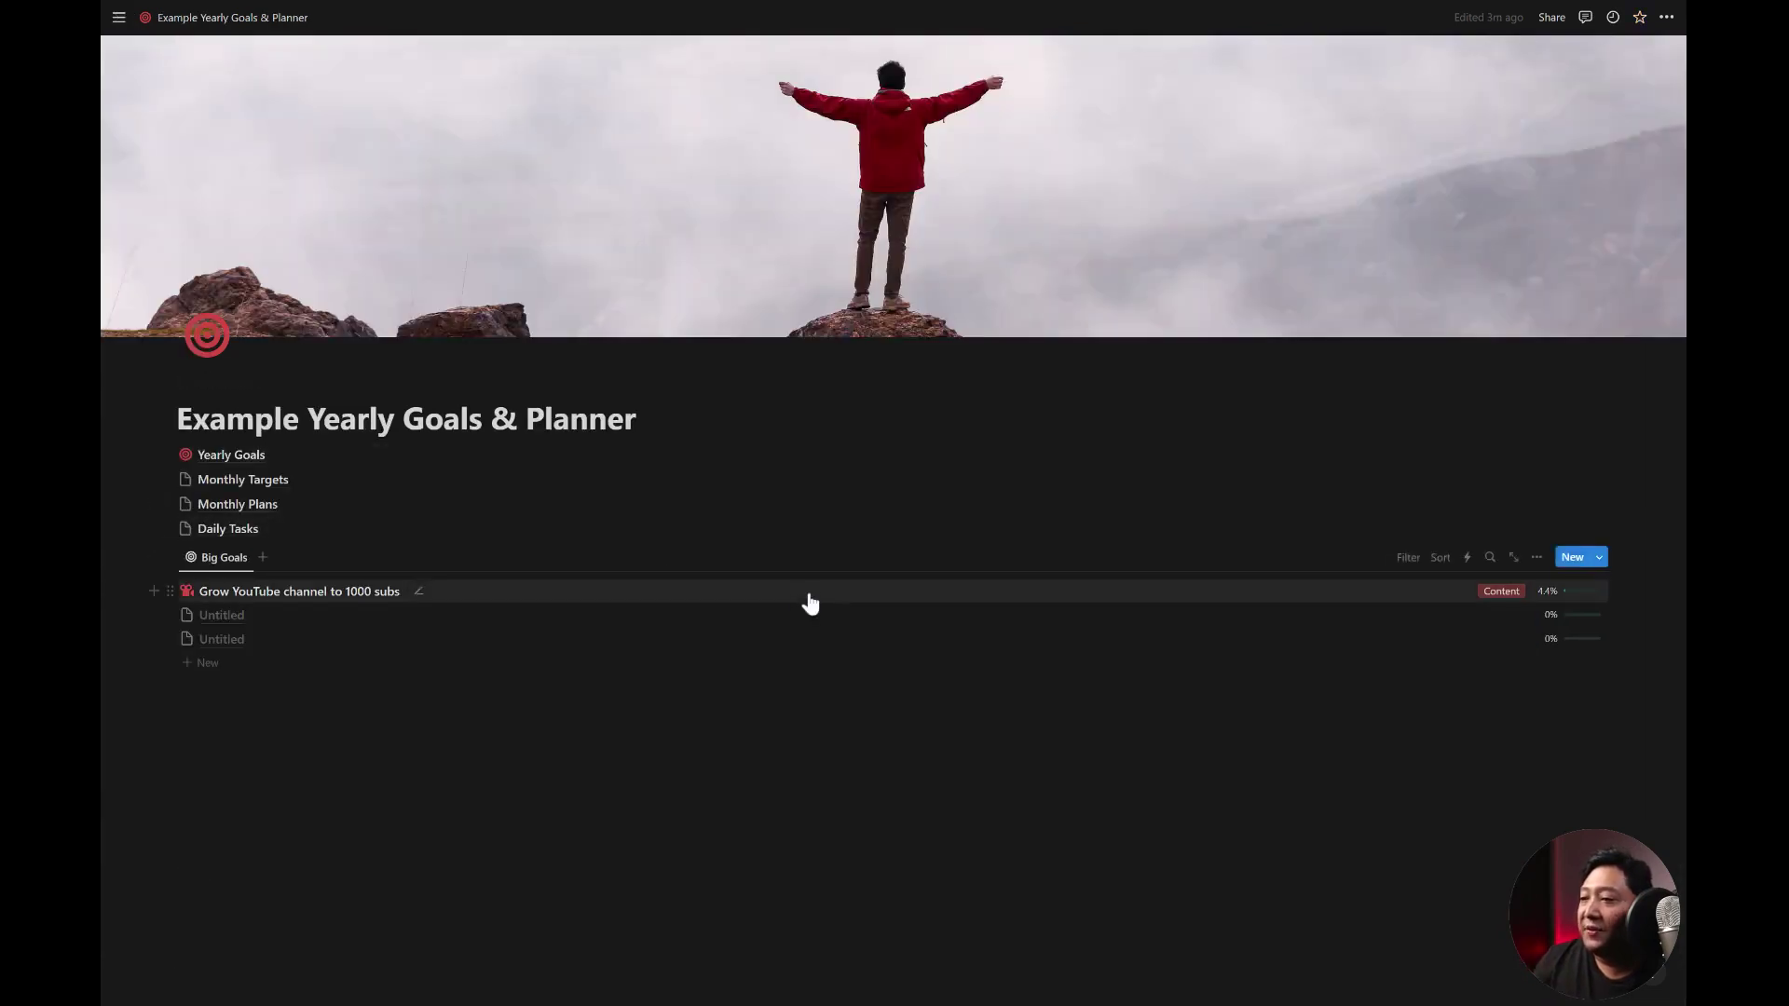
- Add a '2 columns' layout block on a new line below the Big Goals list
{"action": "left_click", "coordinate": [811, 756]}
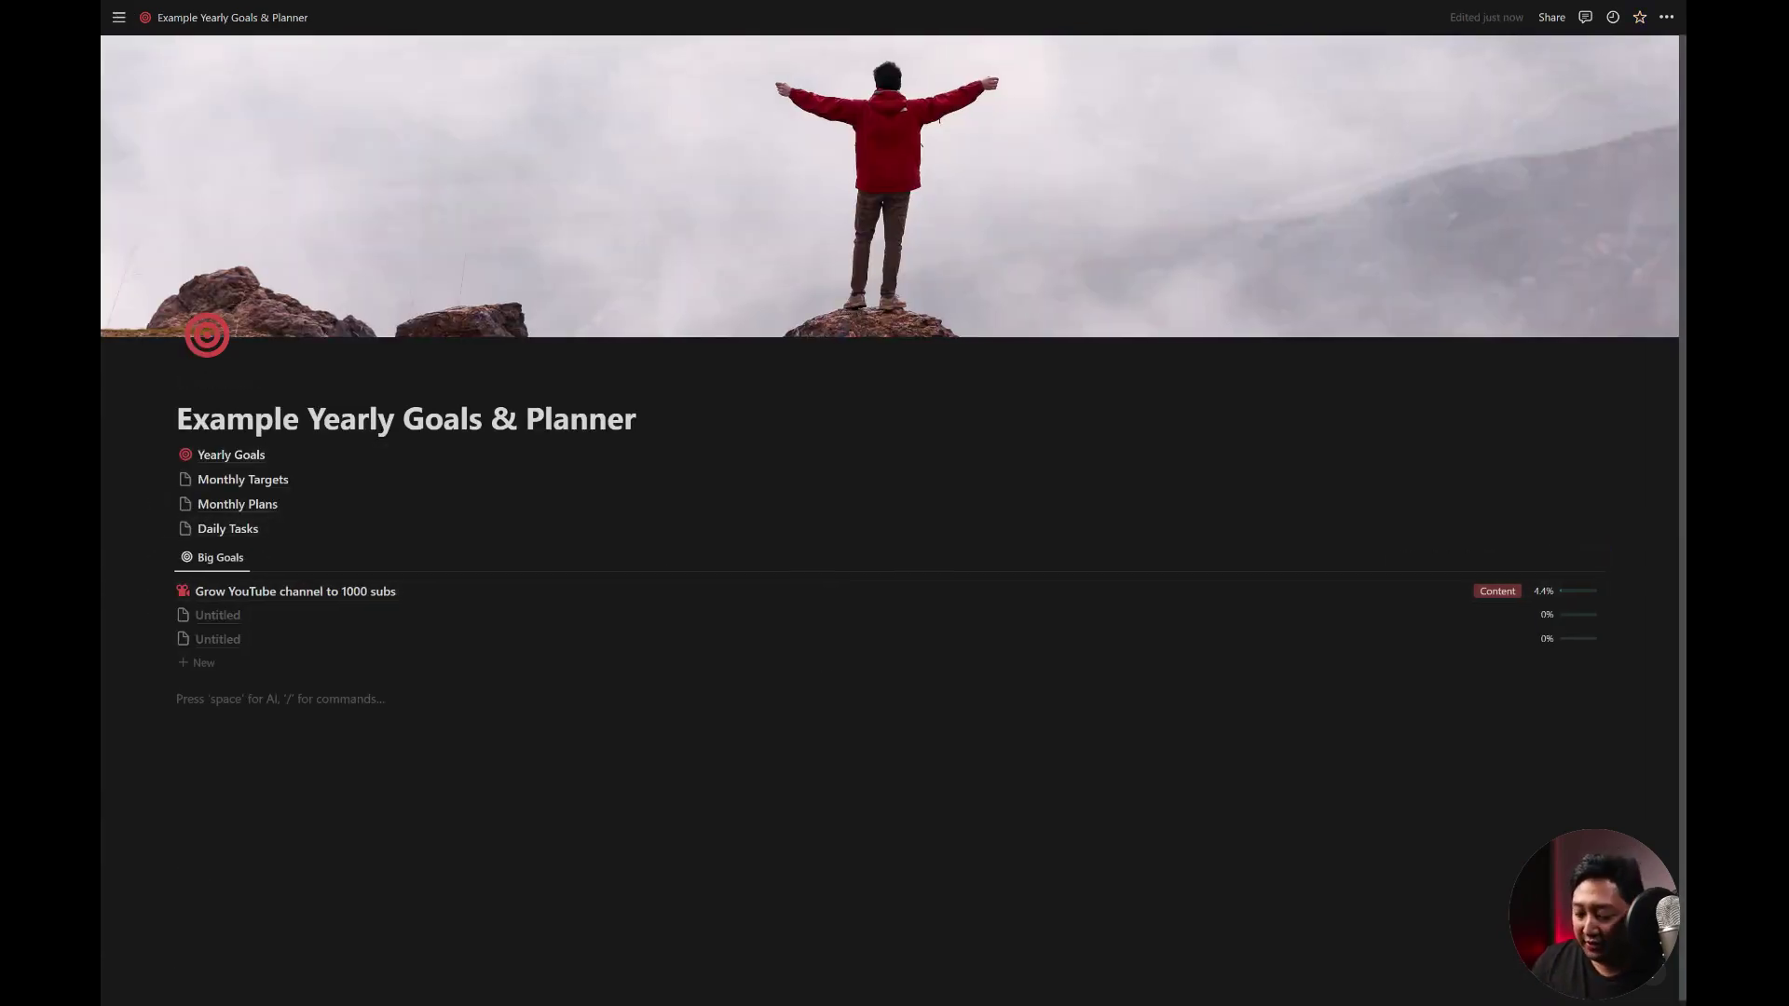
{"action": "type", "text": "/"}
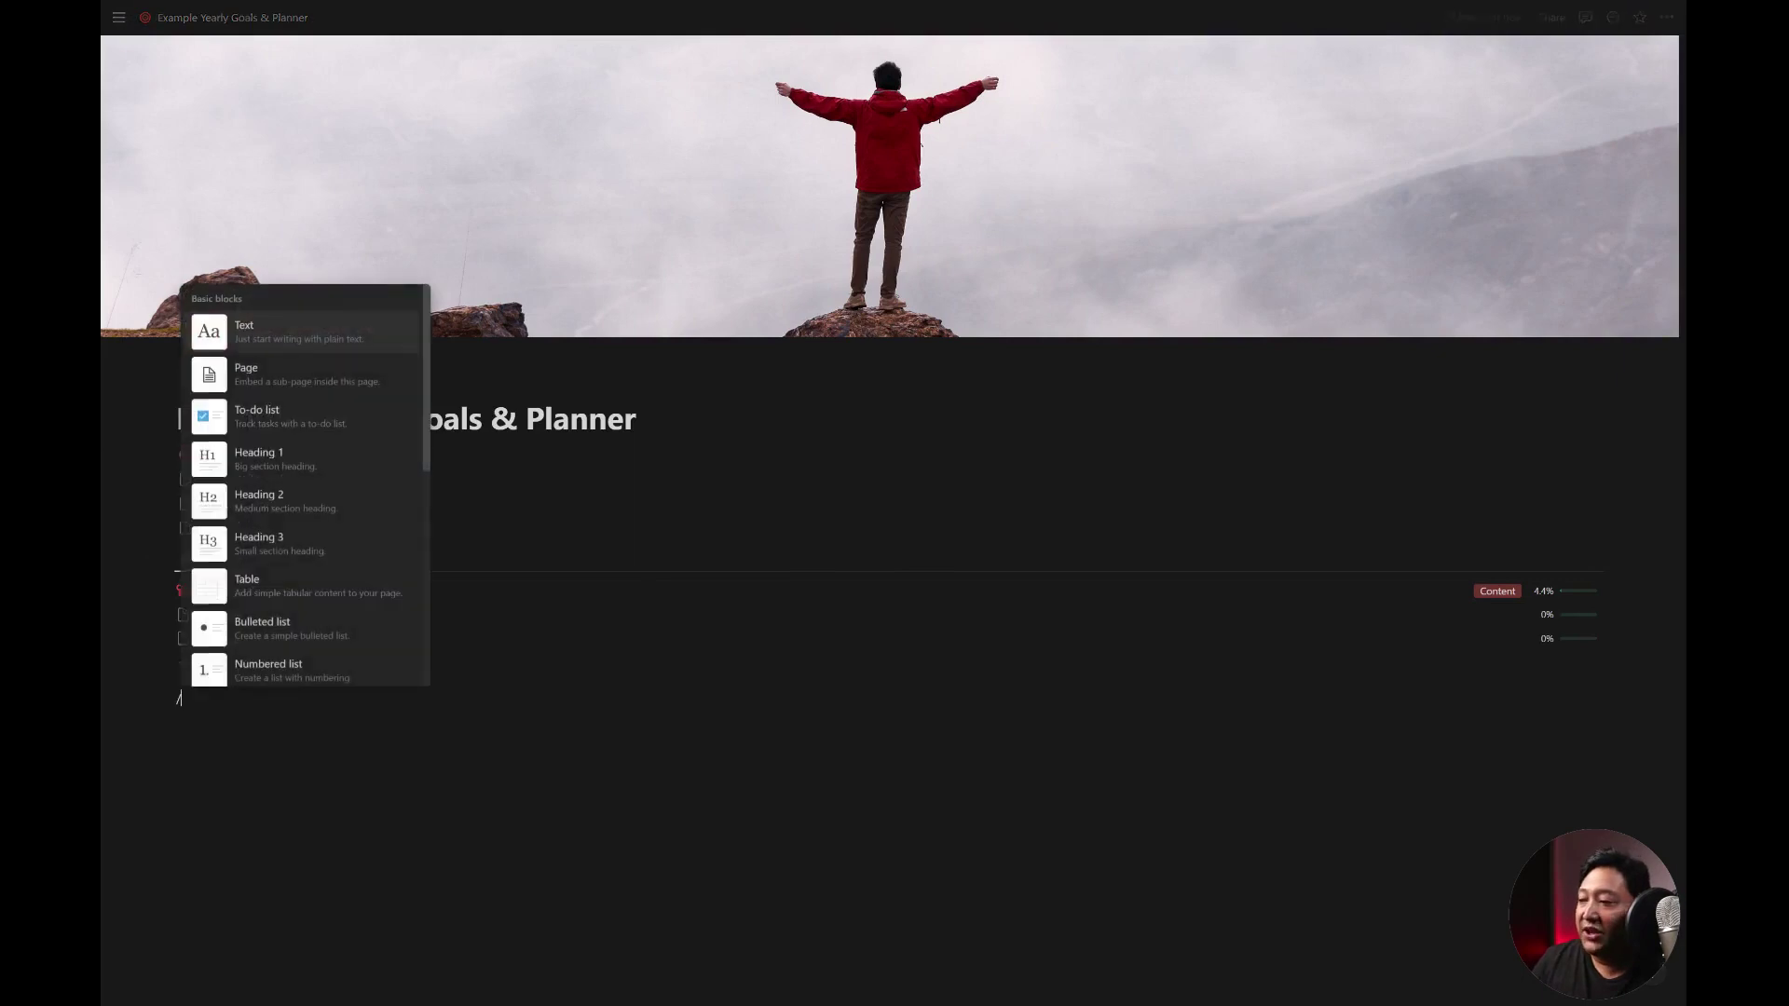
{"action": "type", "text": "2c"}
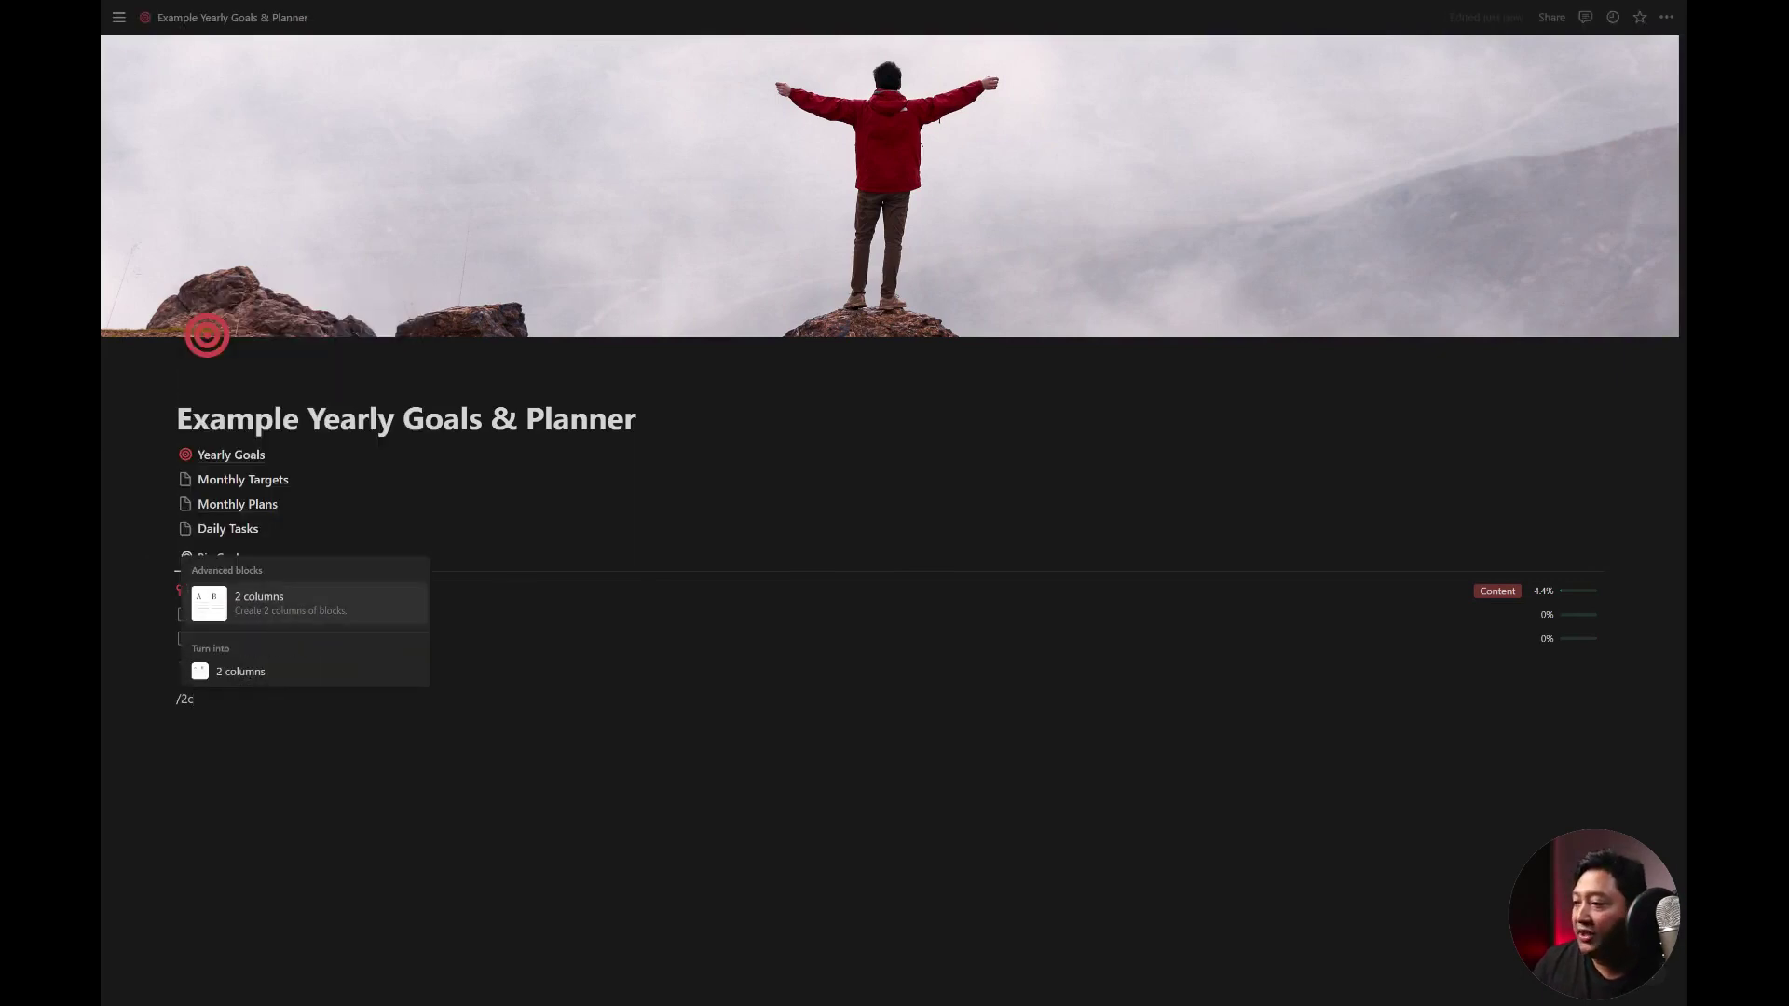
{"action": "left_click", "coordinate": [335, 613]}
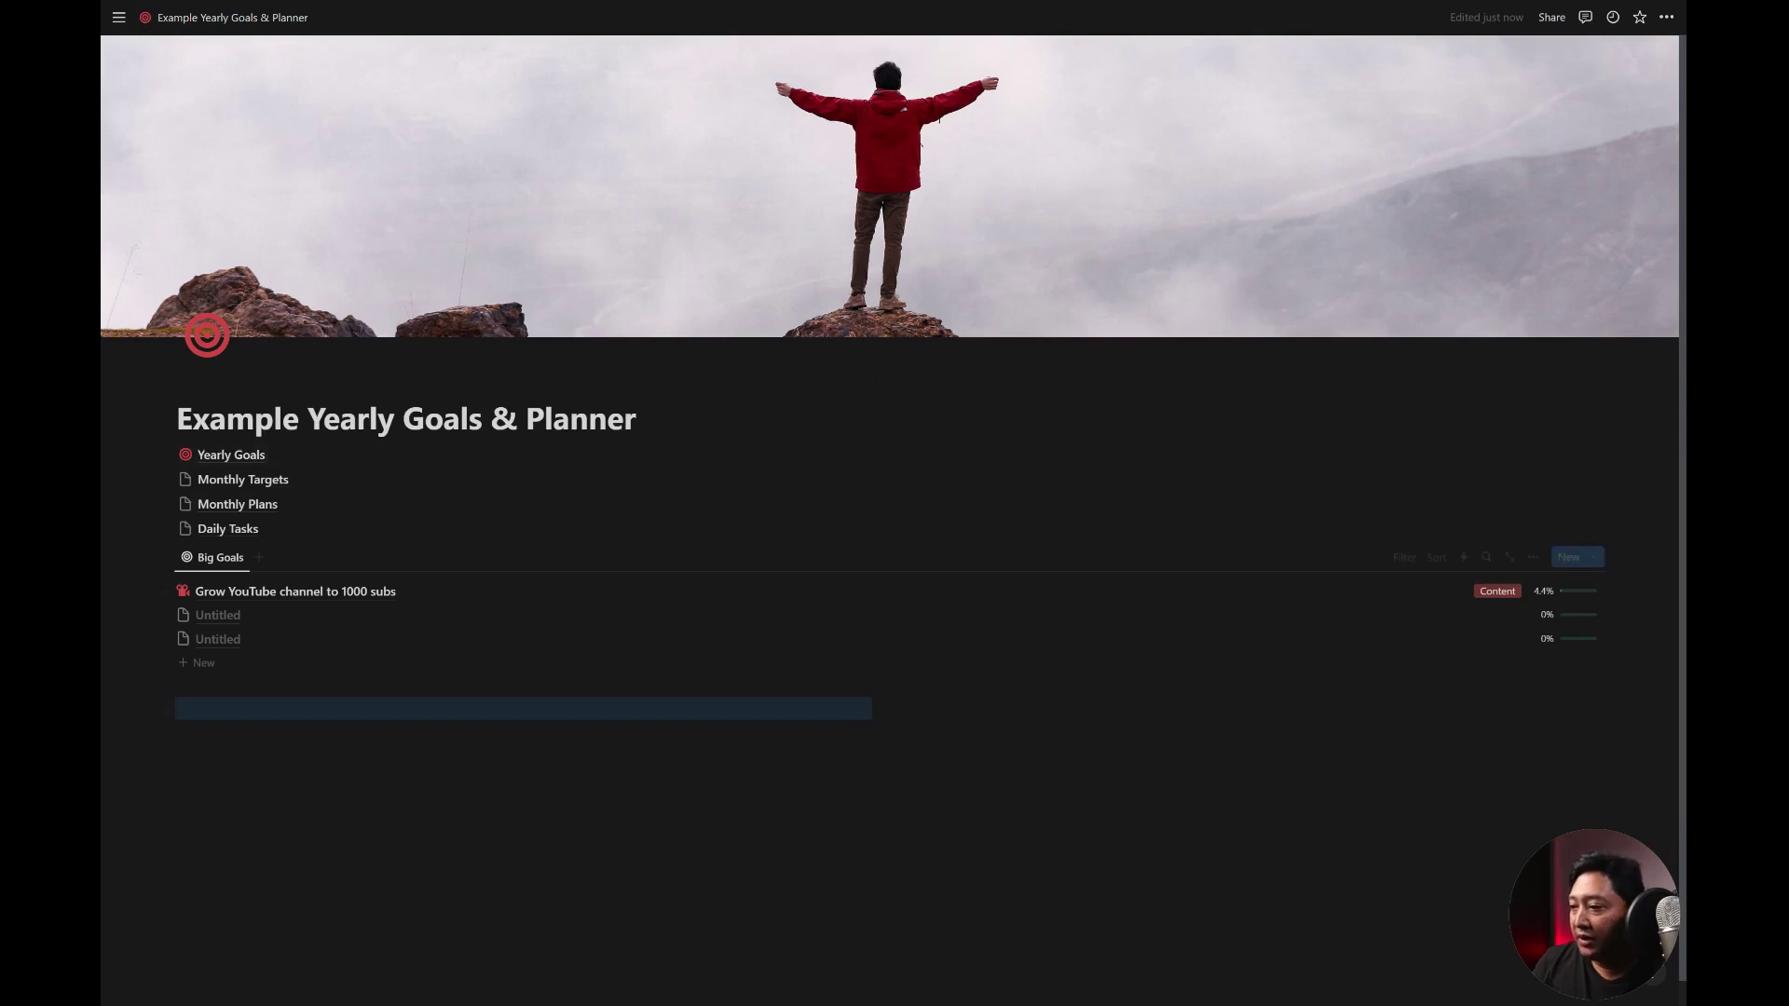
{"action": "key", "text": "Return"}
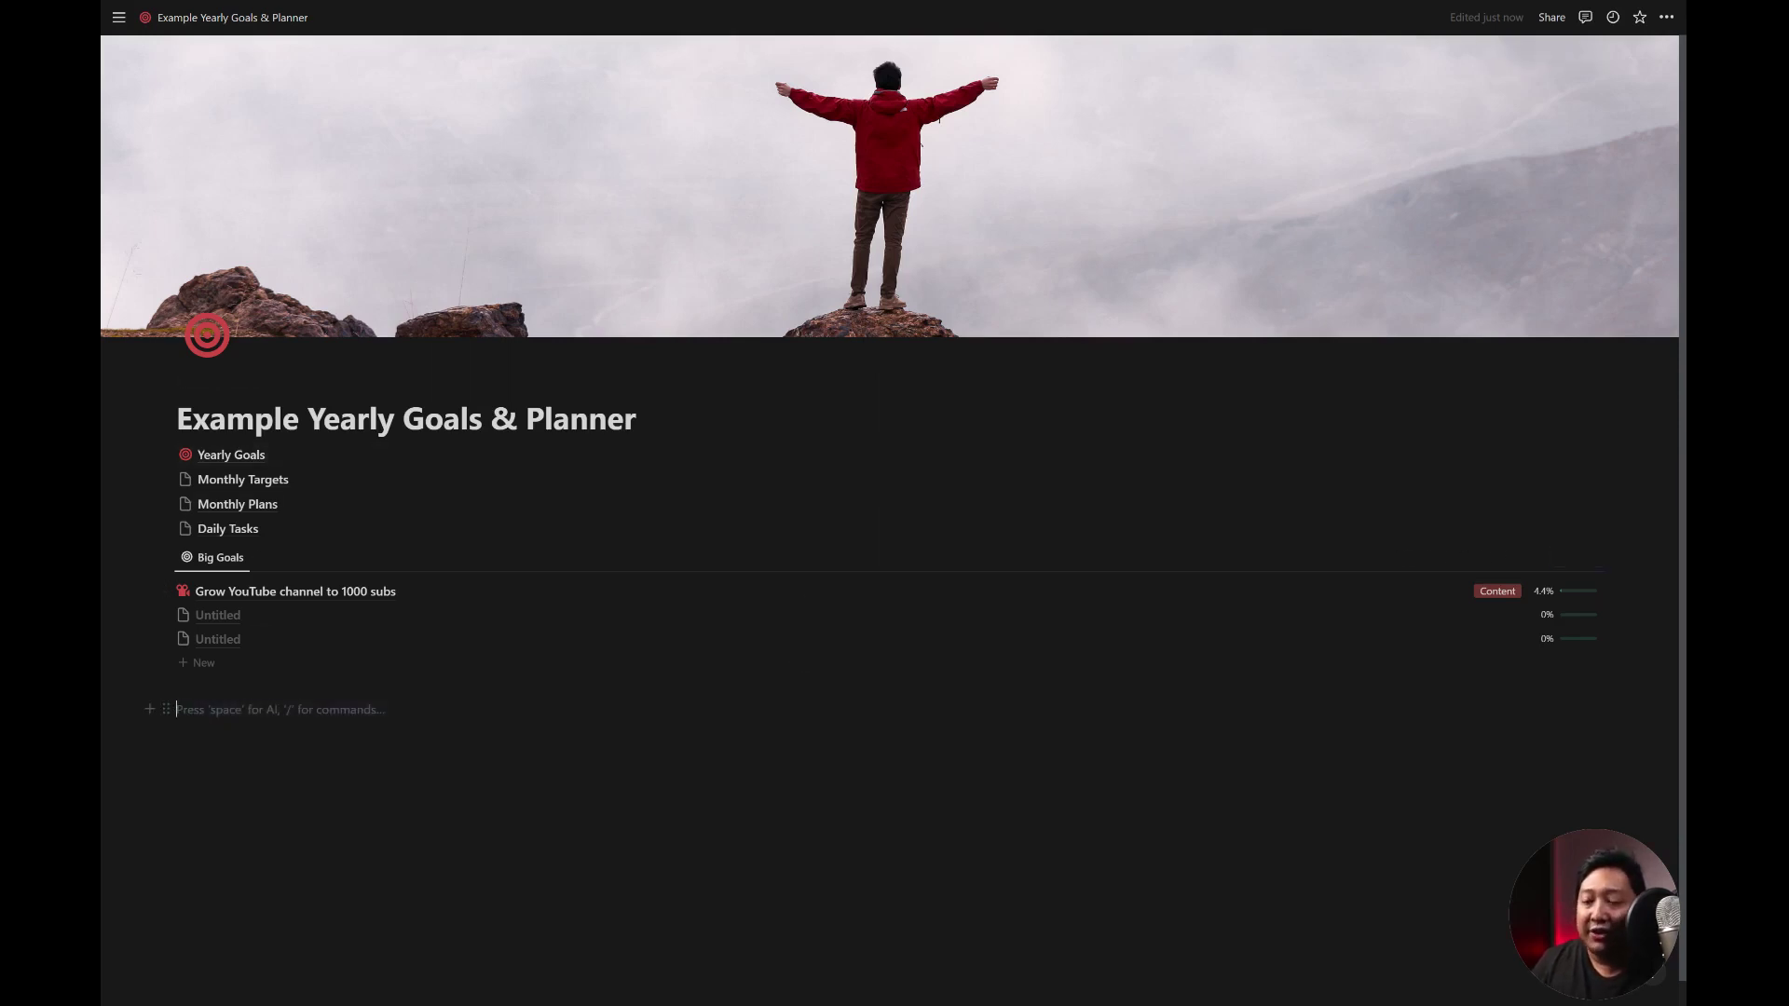
{"action": "type", "text": "/"}
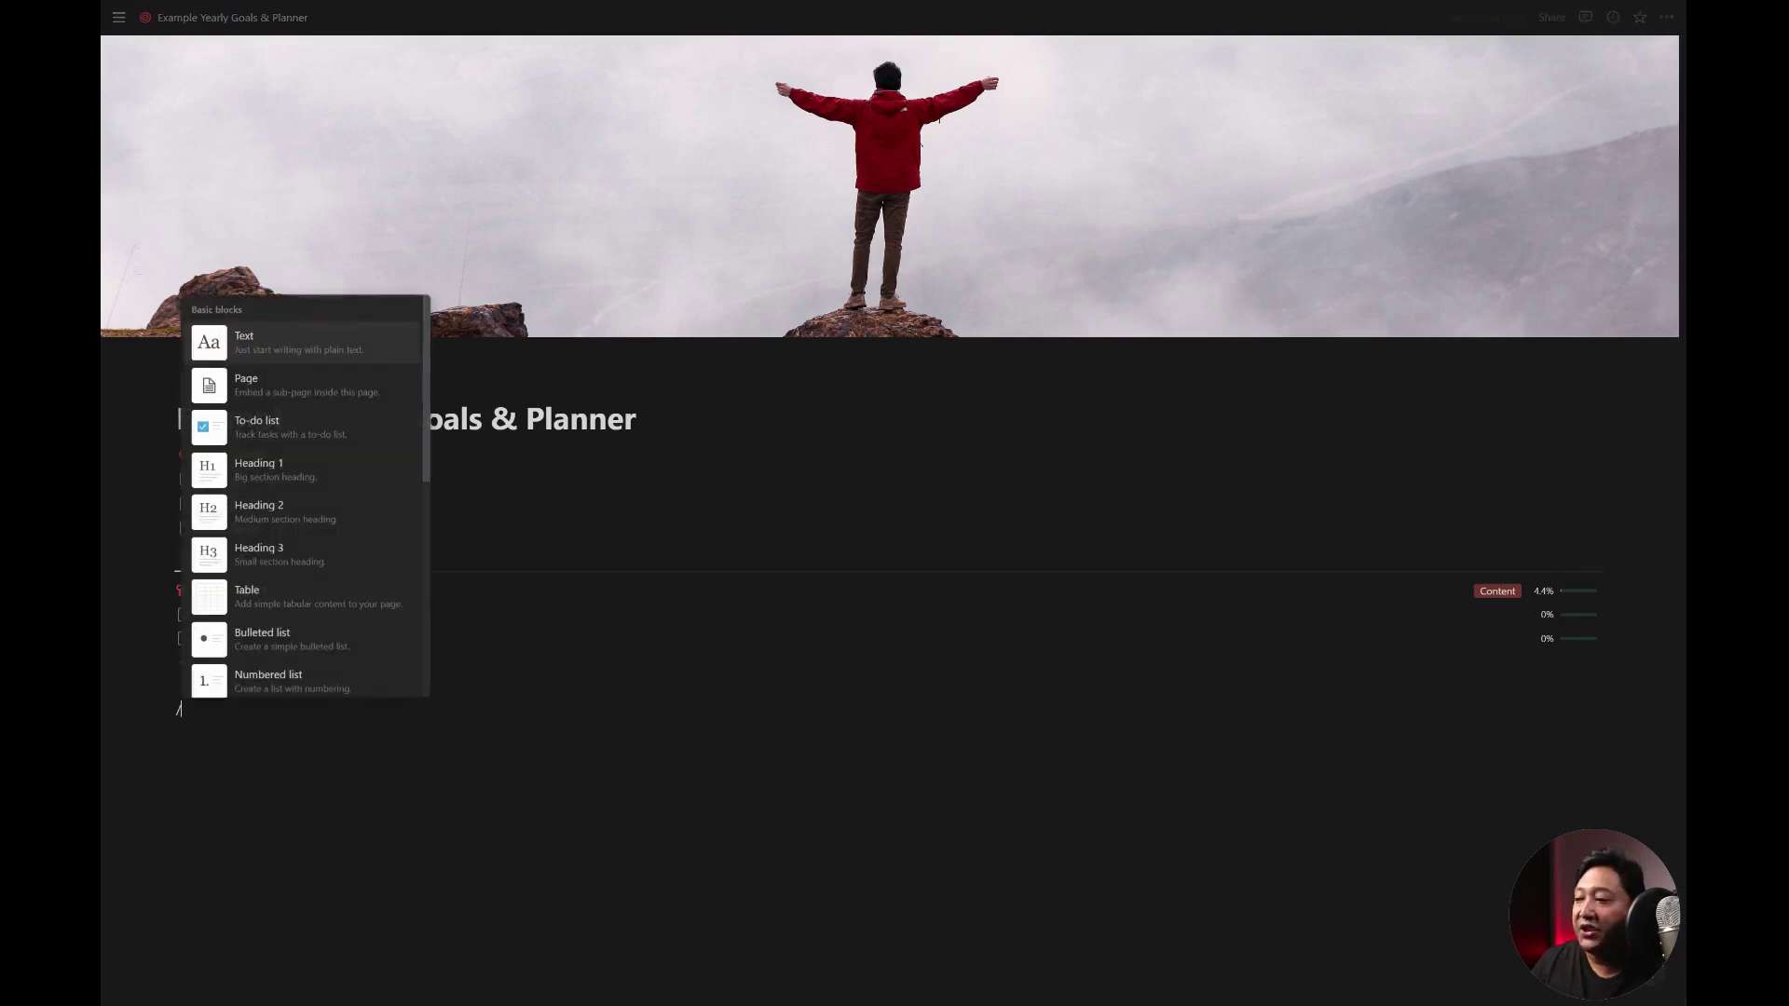
{"action": "type", "text": "h1"}
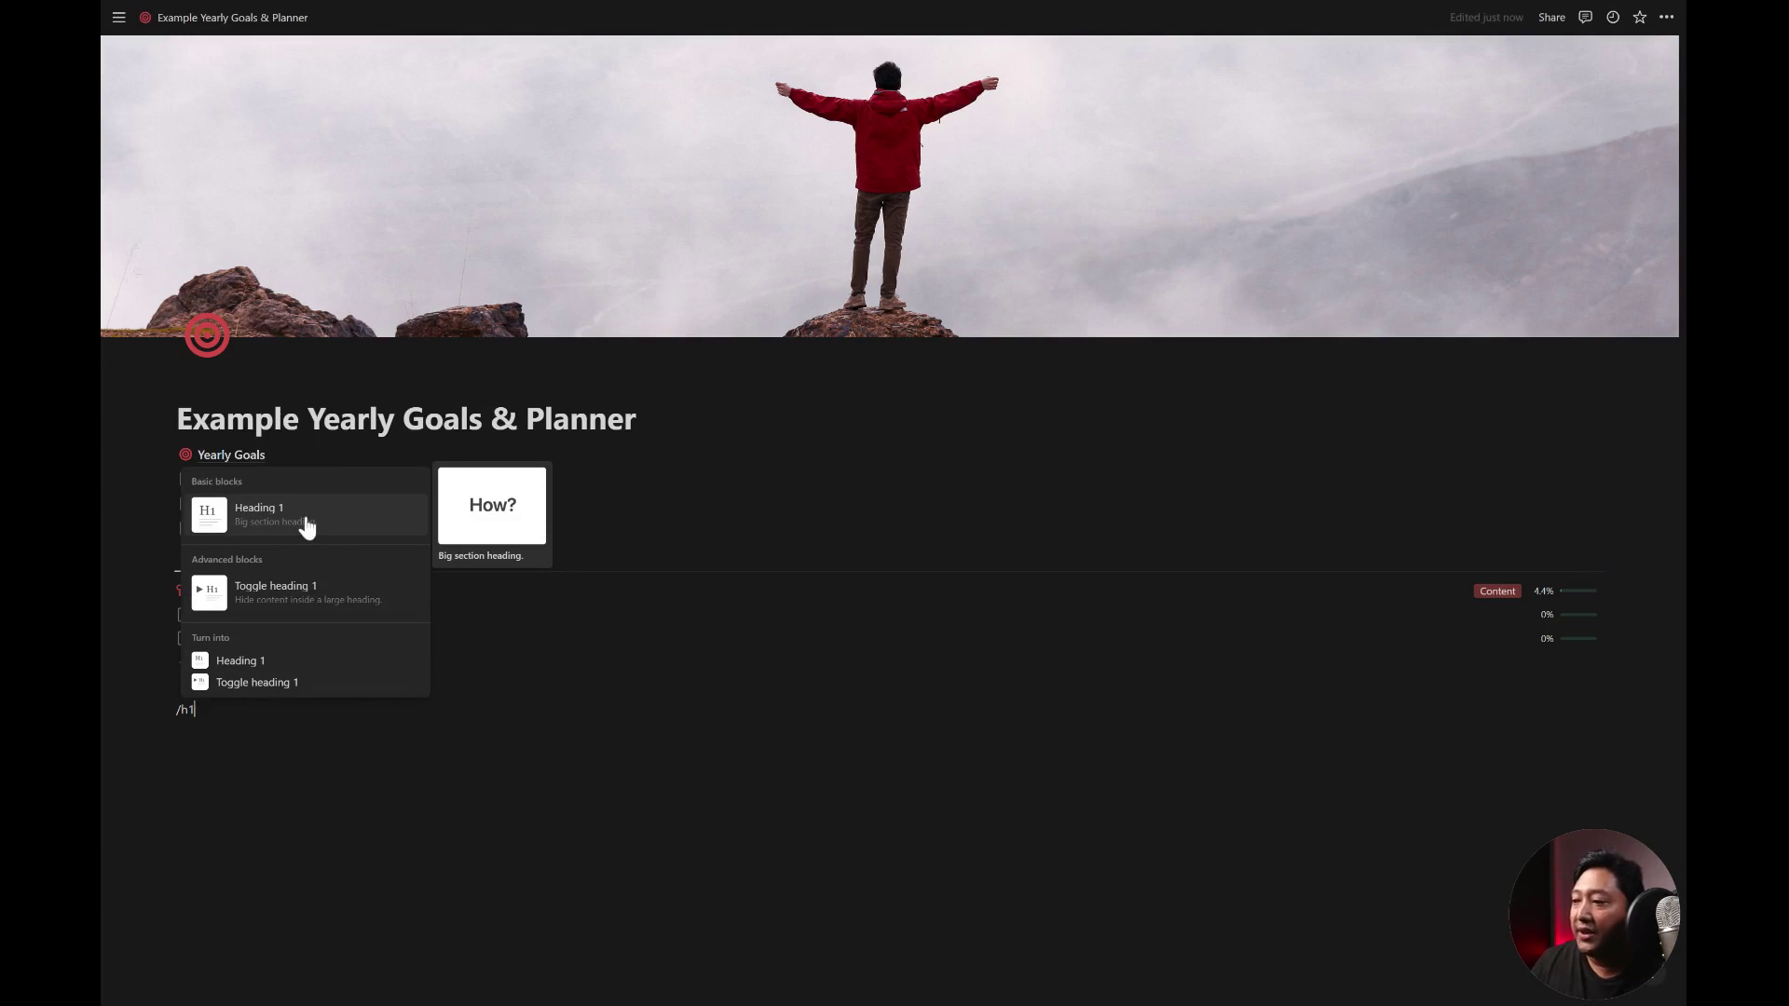
- Create a gray-background toggle Heading 1 '⚡ Quick Links' below Big Goals
{"action": "left_click", "coordinate": [372, 601]}
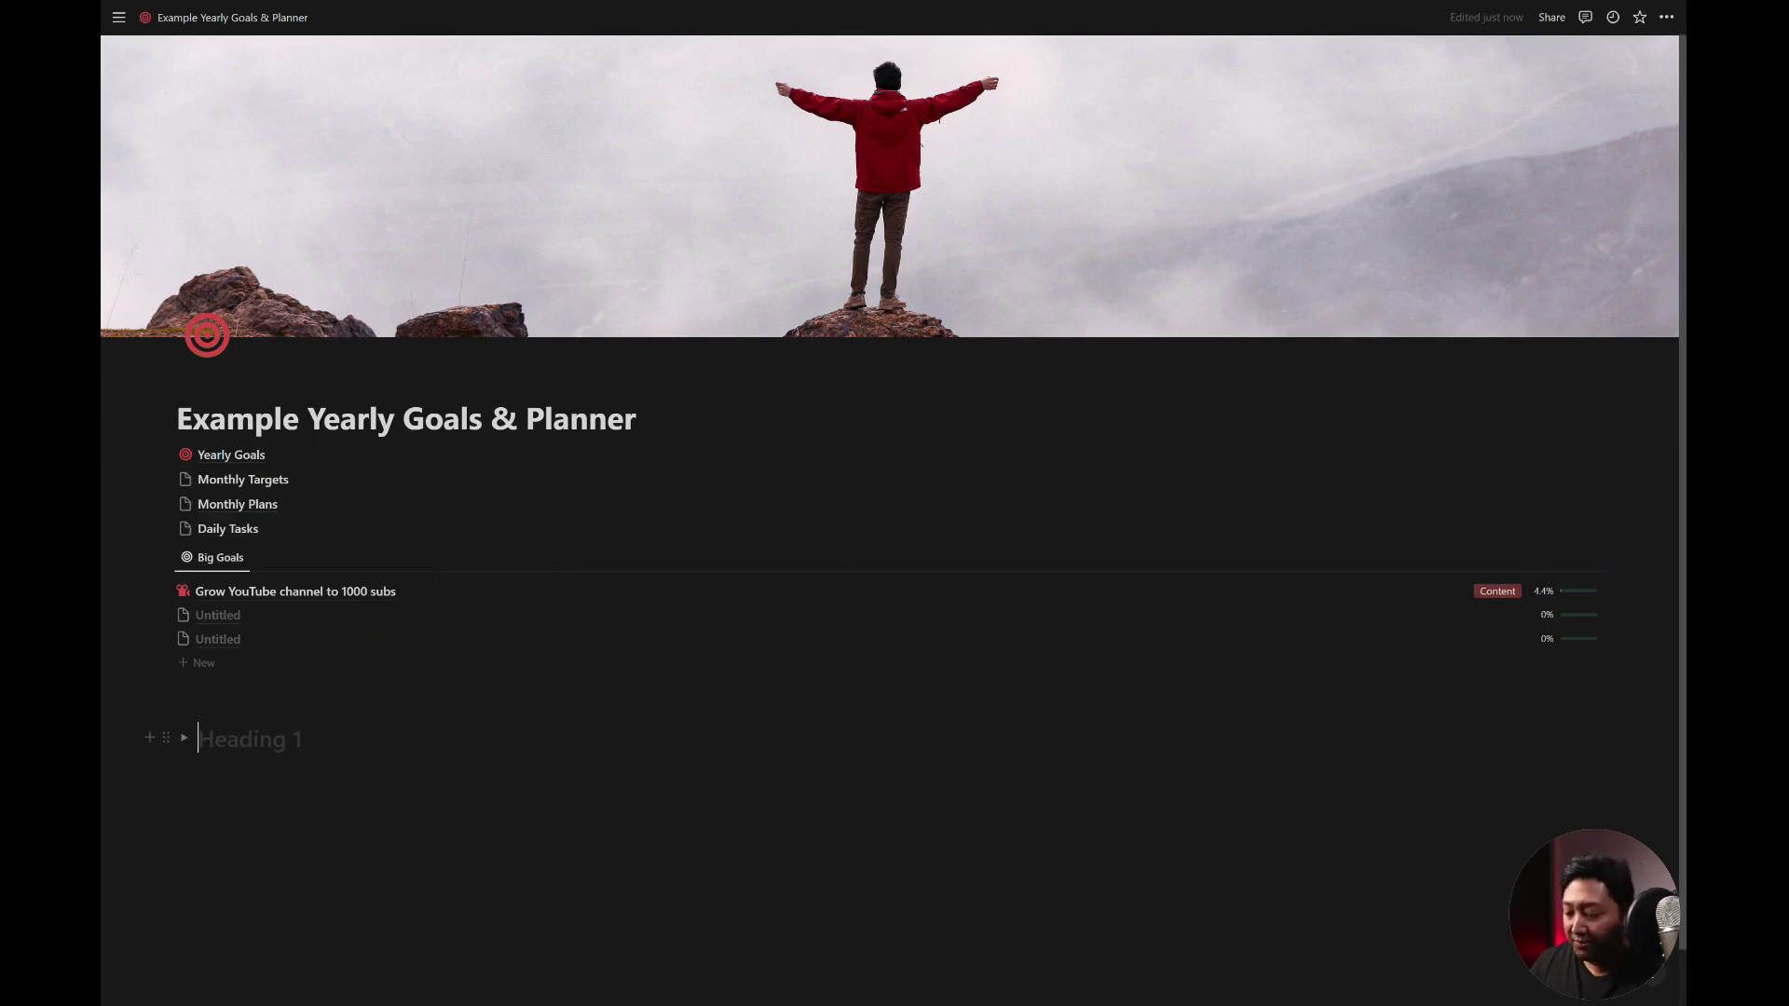
{"action": "type", "text": "Quick Links"}
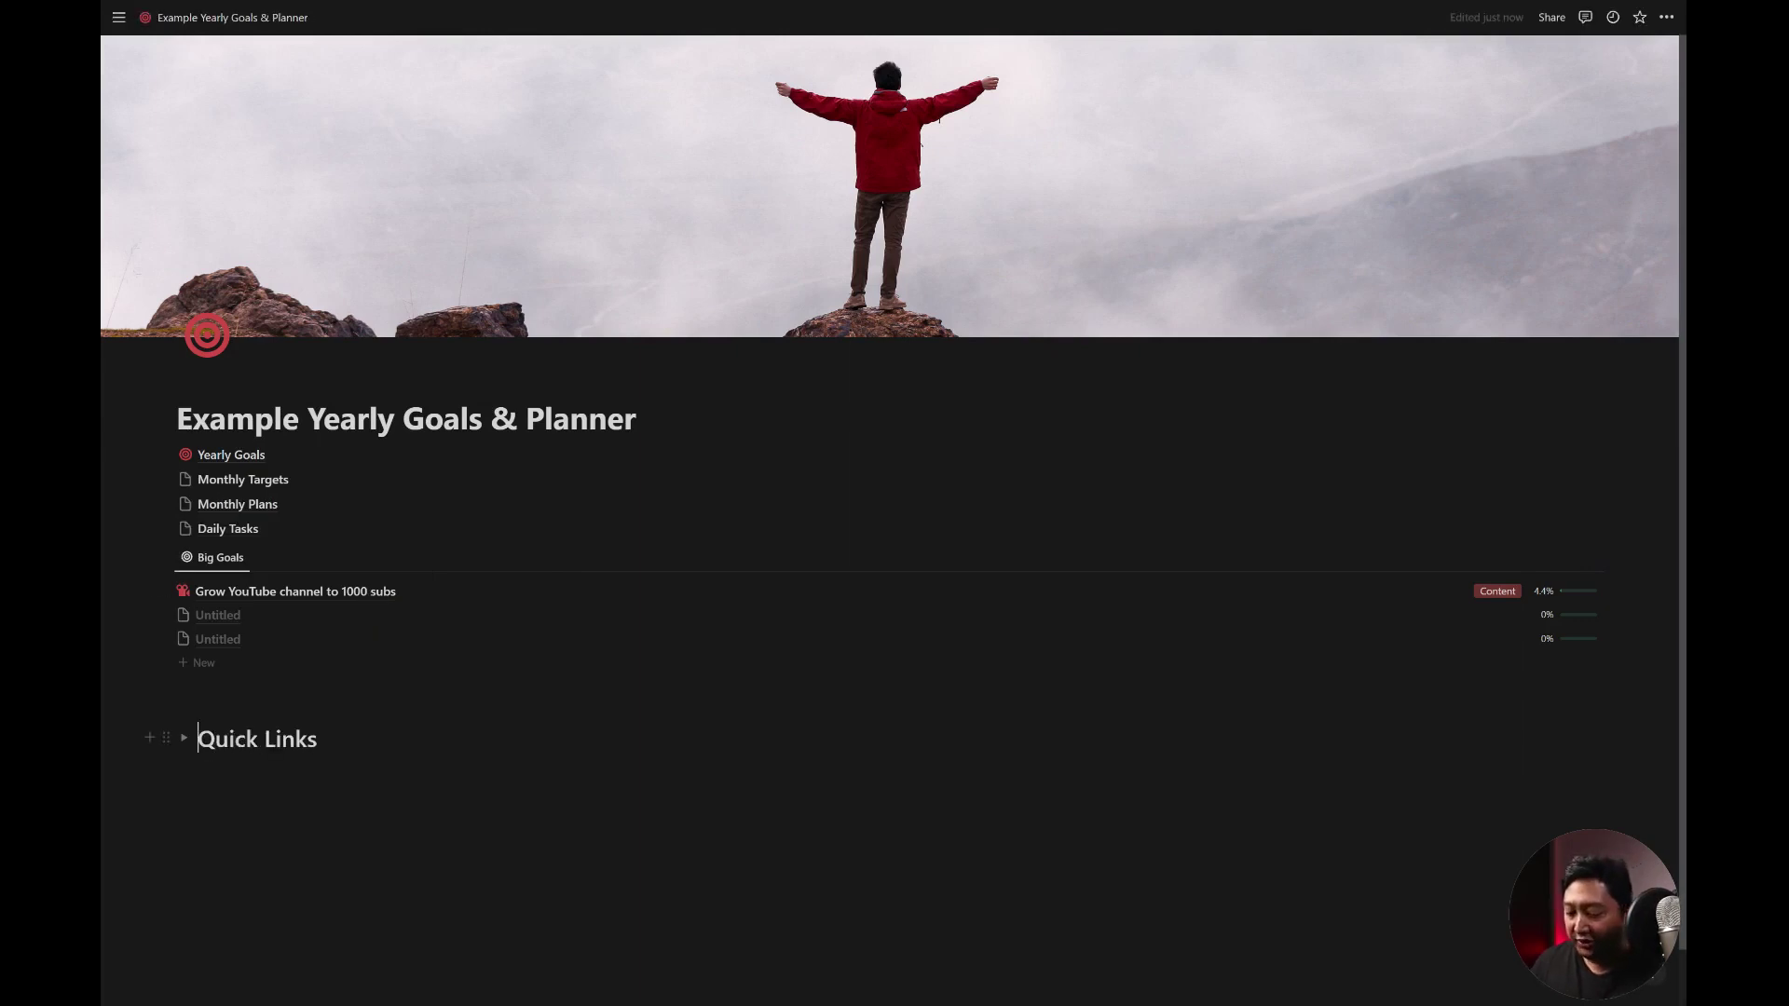
{"action": "key", "text": "ctrl+slash"}
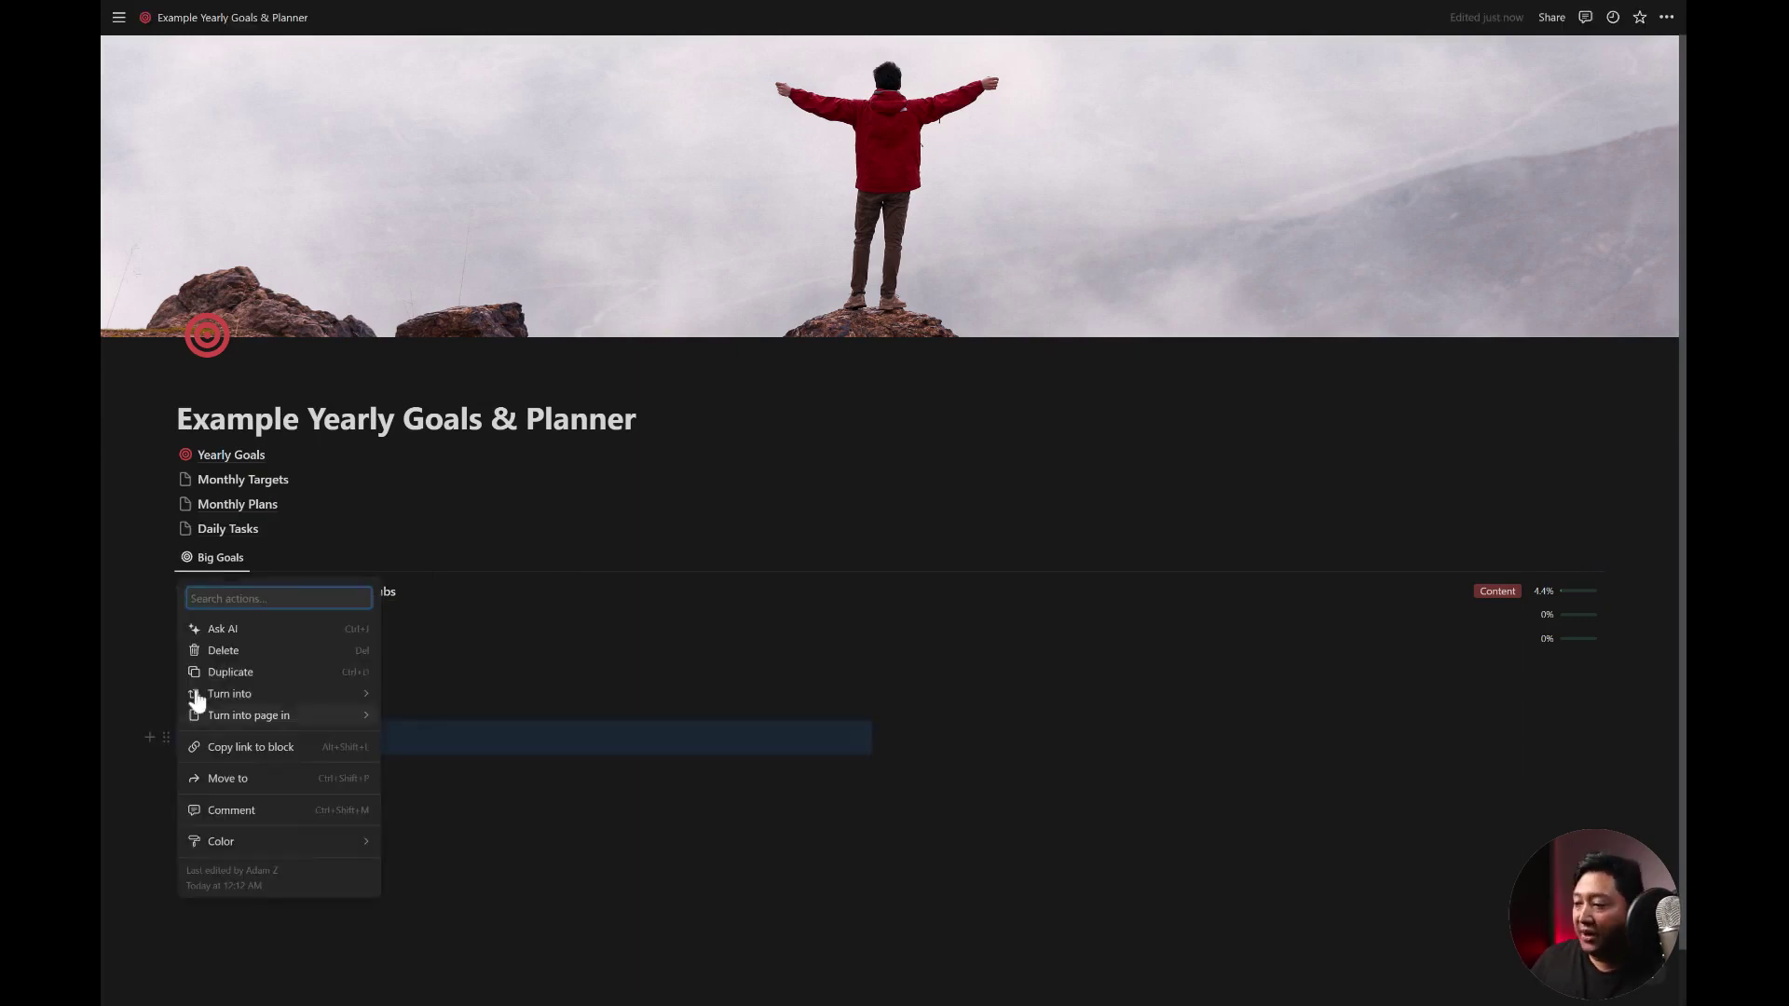
{"action": "mouse_move", "coordinate": [220, 841]}
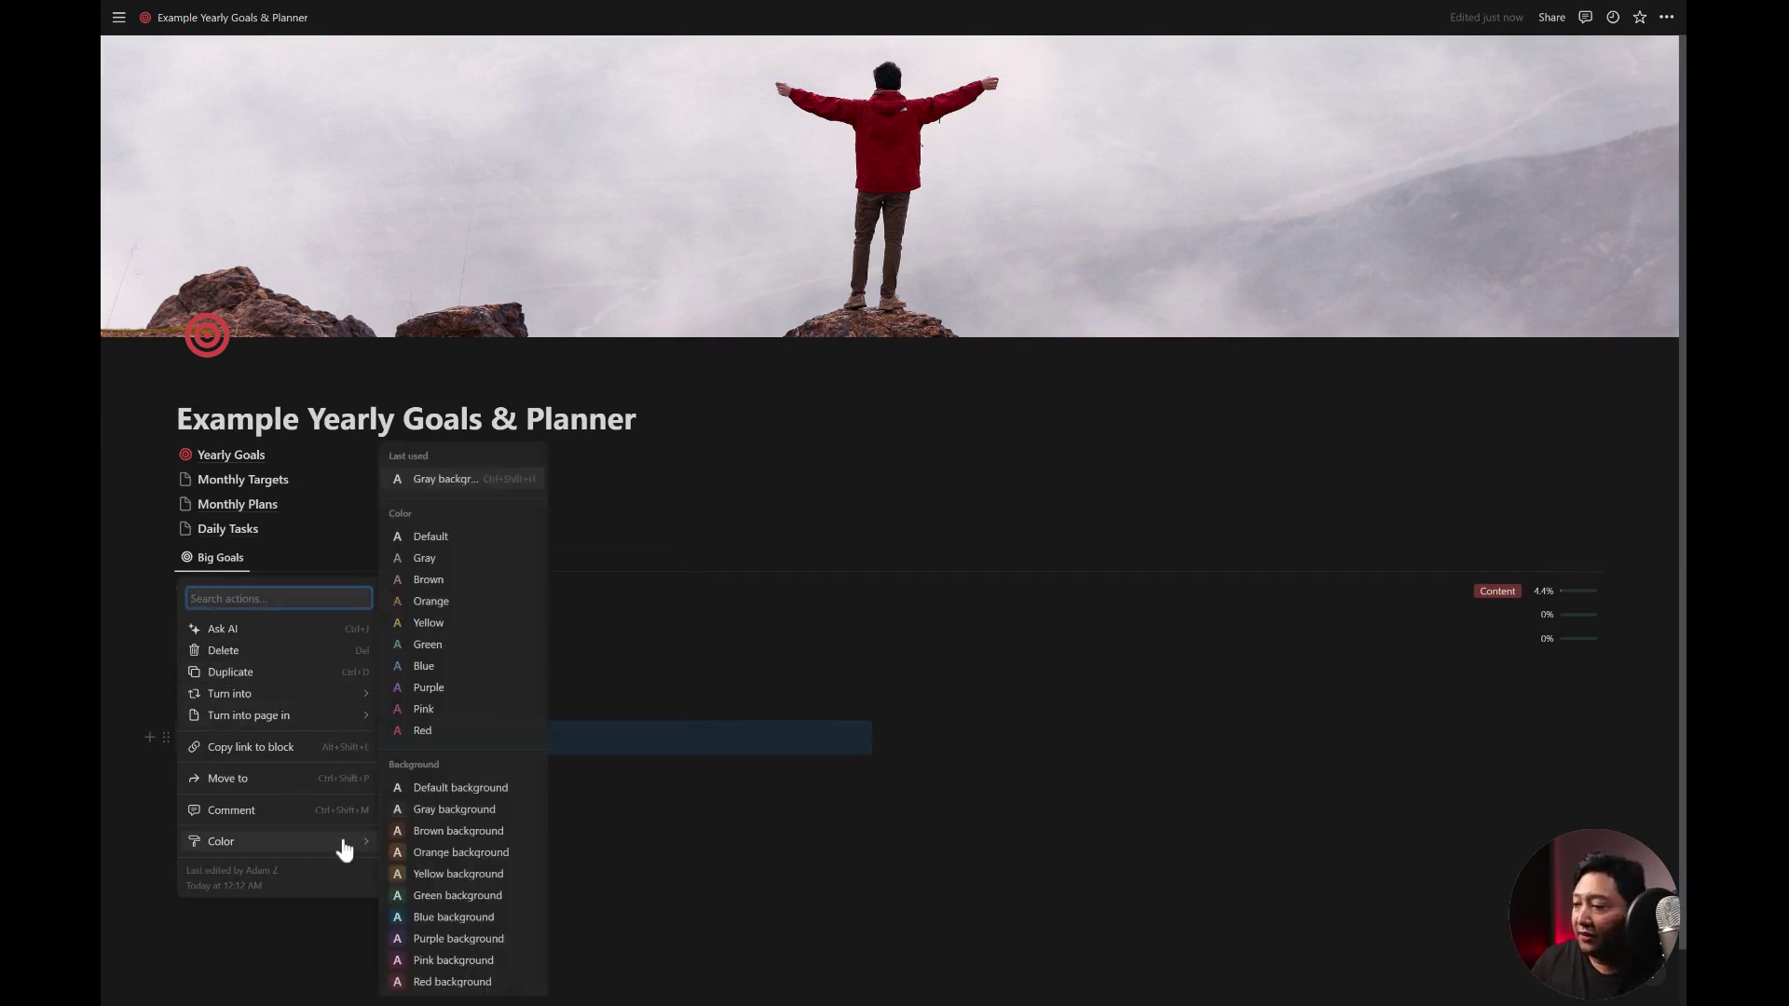
{"action": "left_click", "coordinate": [459, 812]}
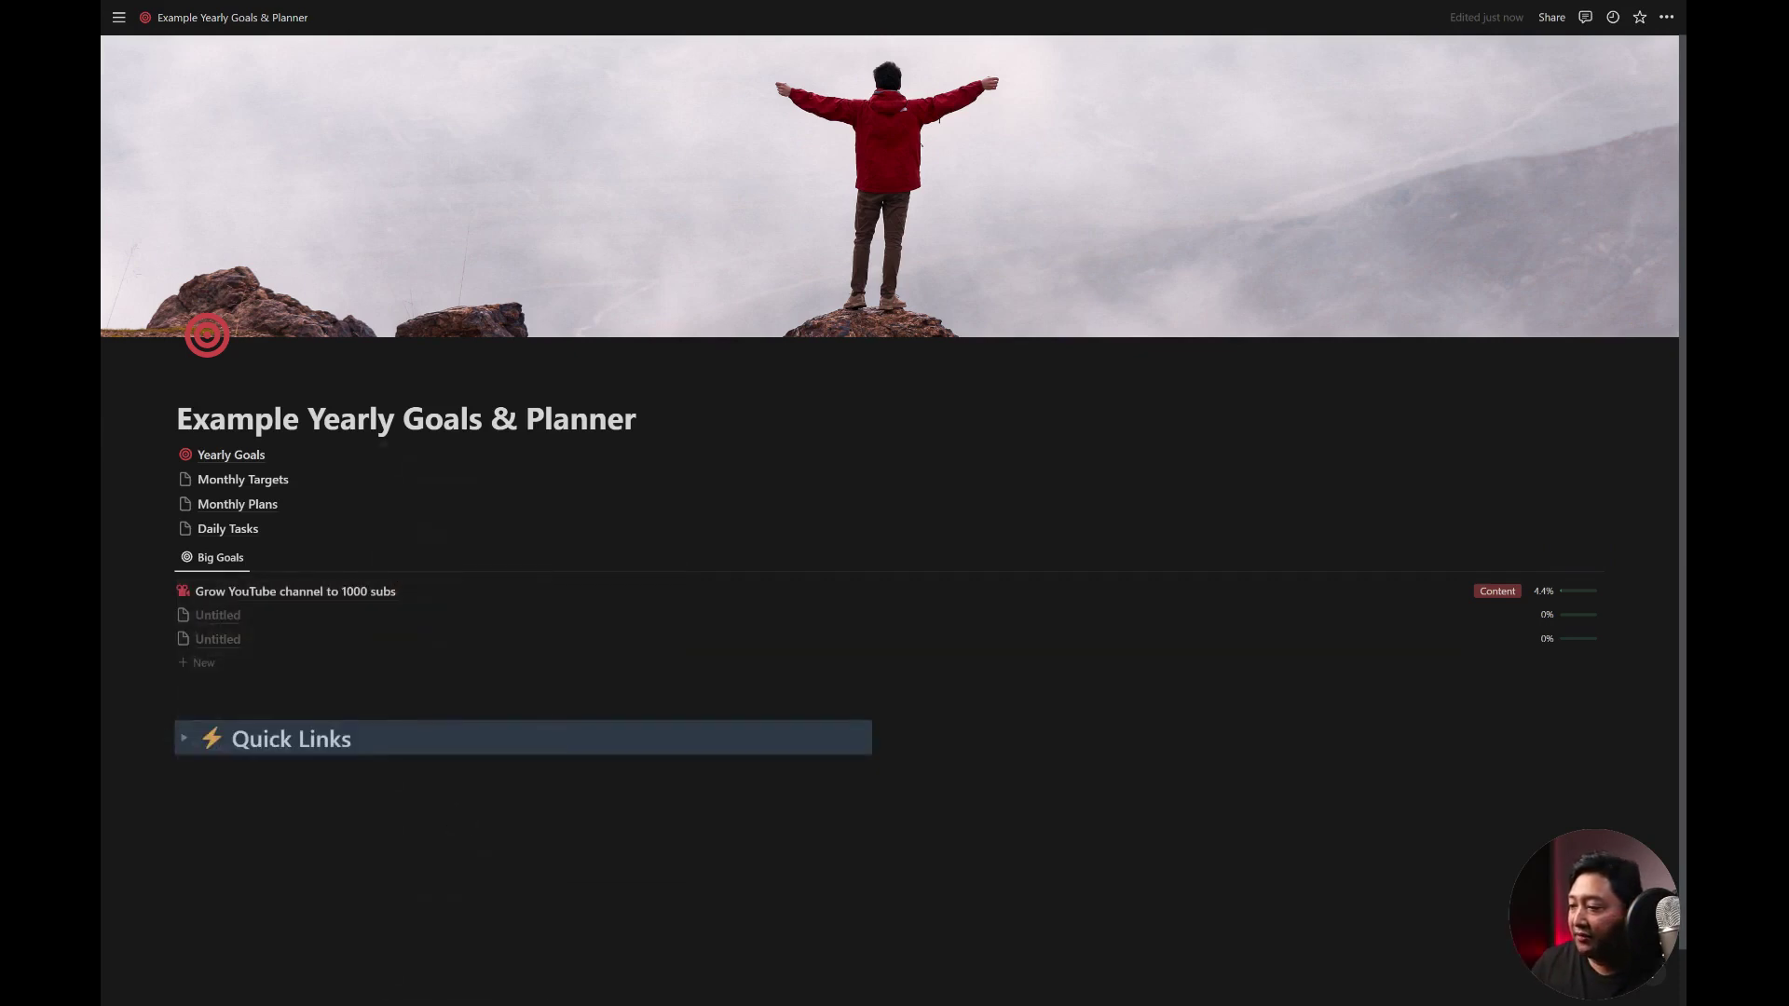
{"action": "key", "text": "Return"}
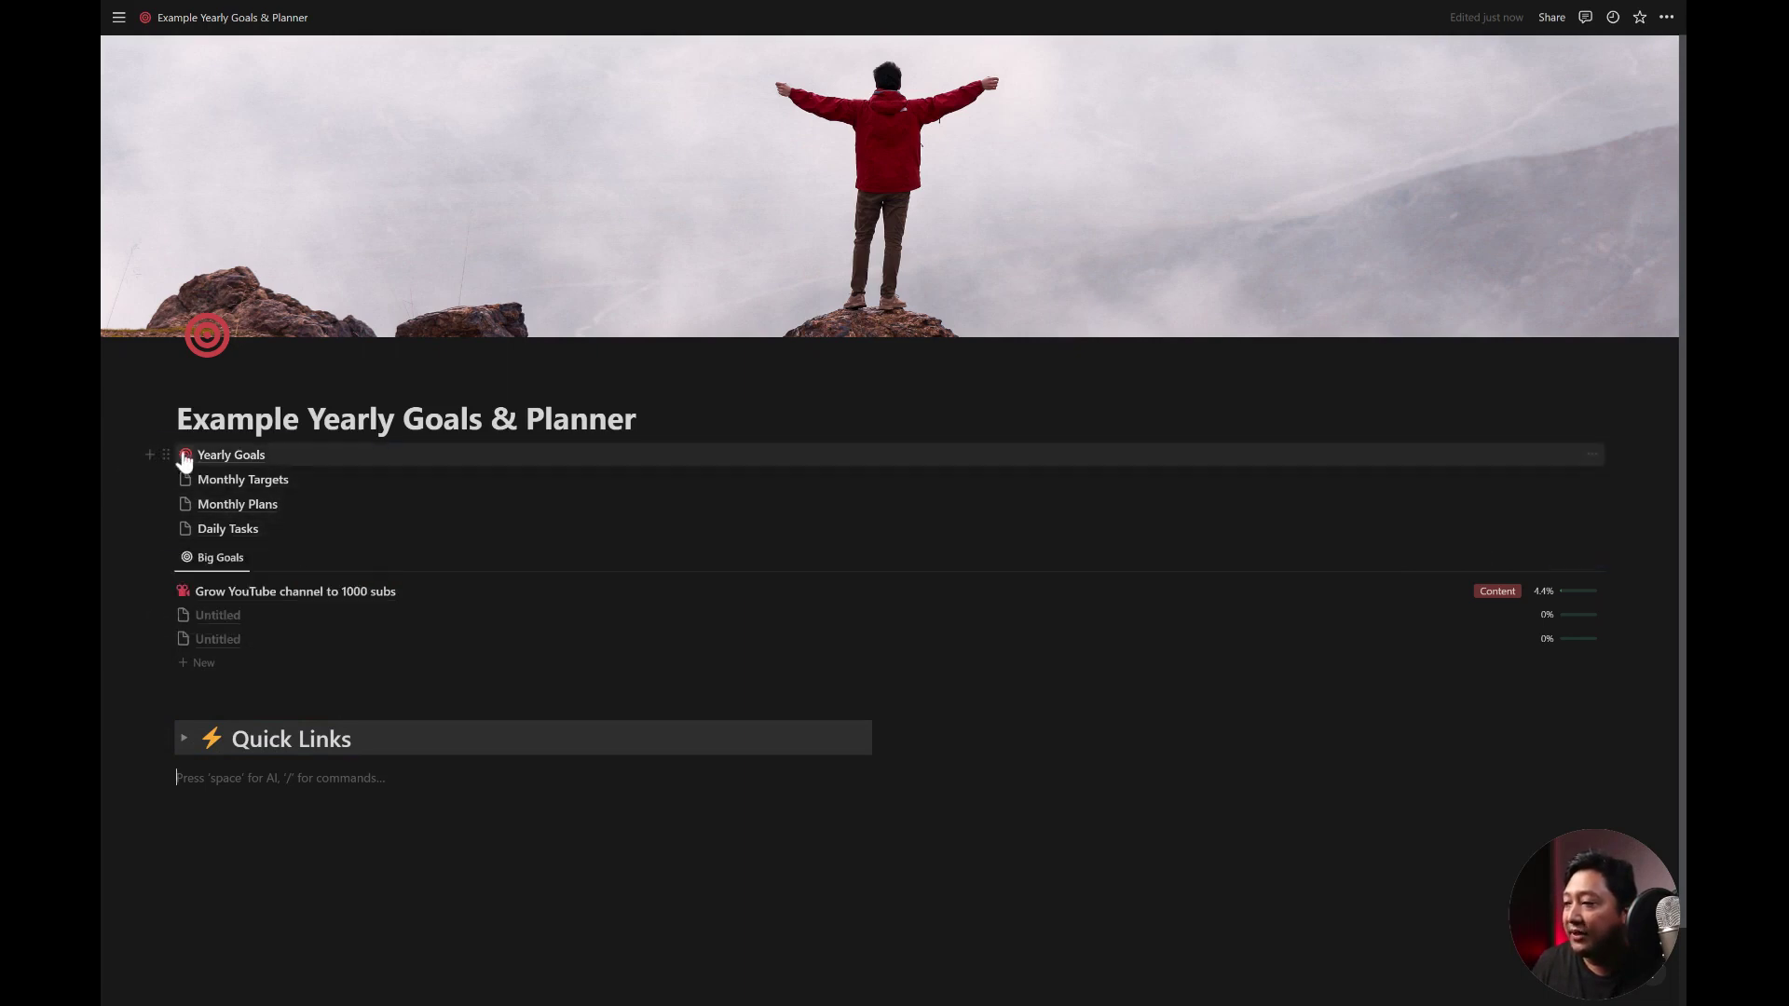
- Move the four page links (Yearly Goals, Monthly Targets, Monthly Plans, Daily Tasks) into Quick Links
{"action": "left_click_drag", "start_coordinate": [180, 459], "coordinate": [209, 548]}
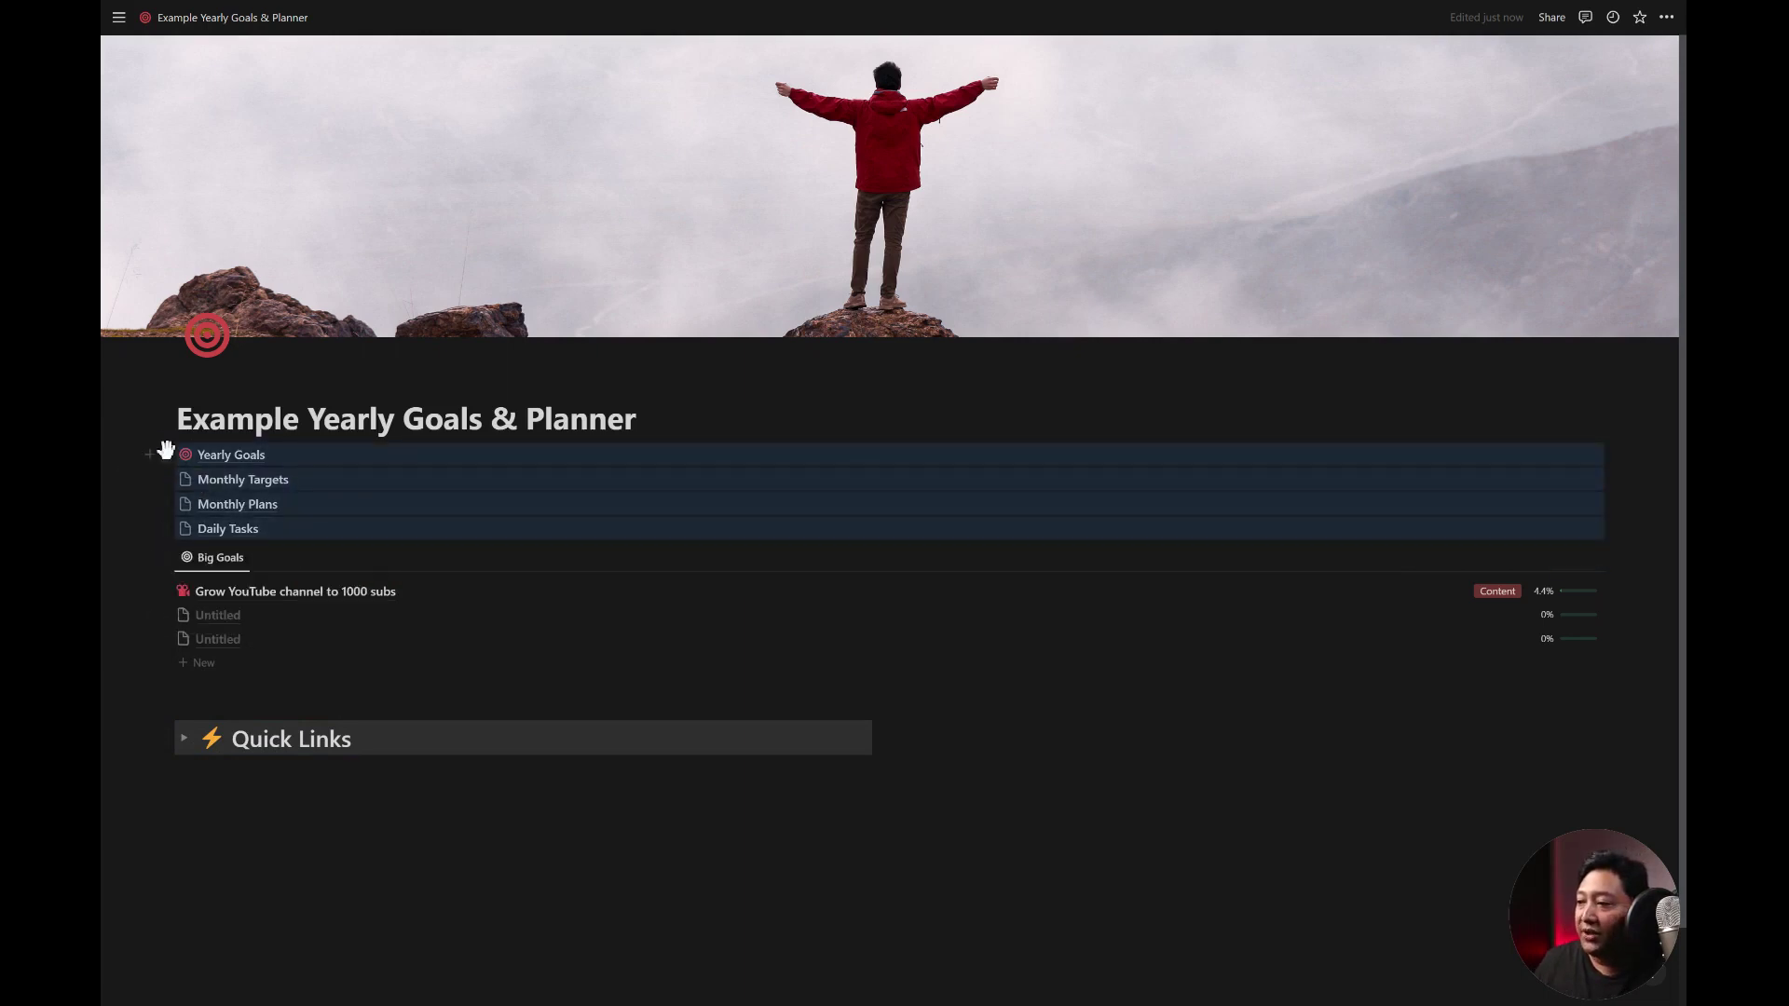
{"action": "left_click_drag", "start_coordinate": [168, 460], "coordinate": [225, 745]}
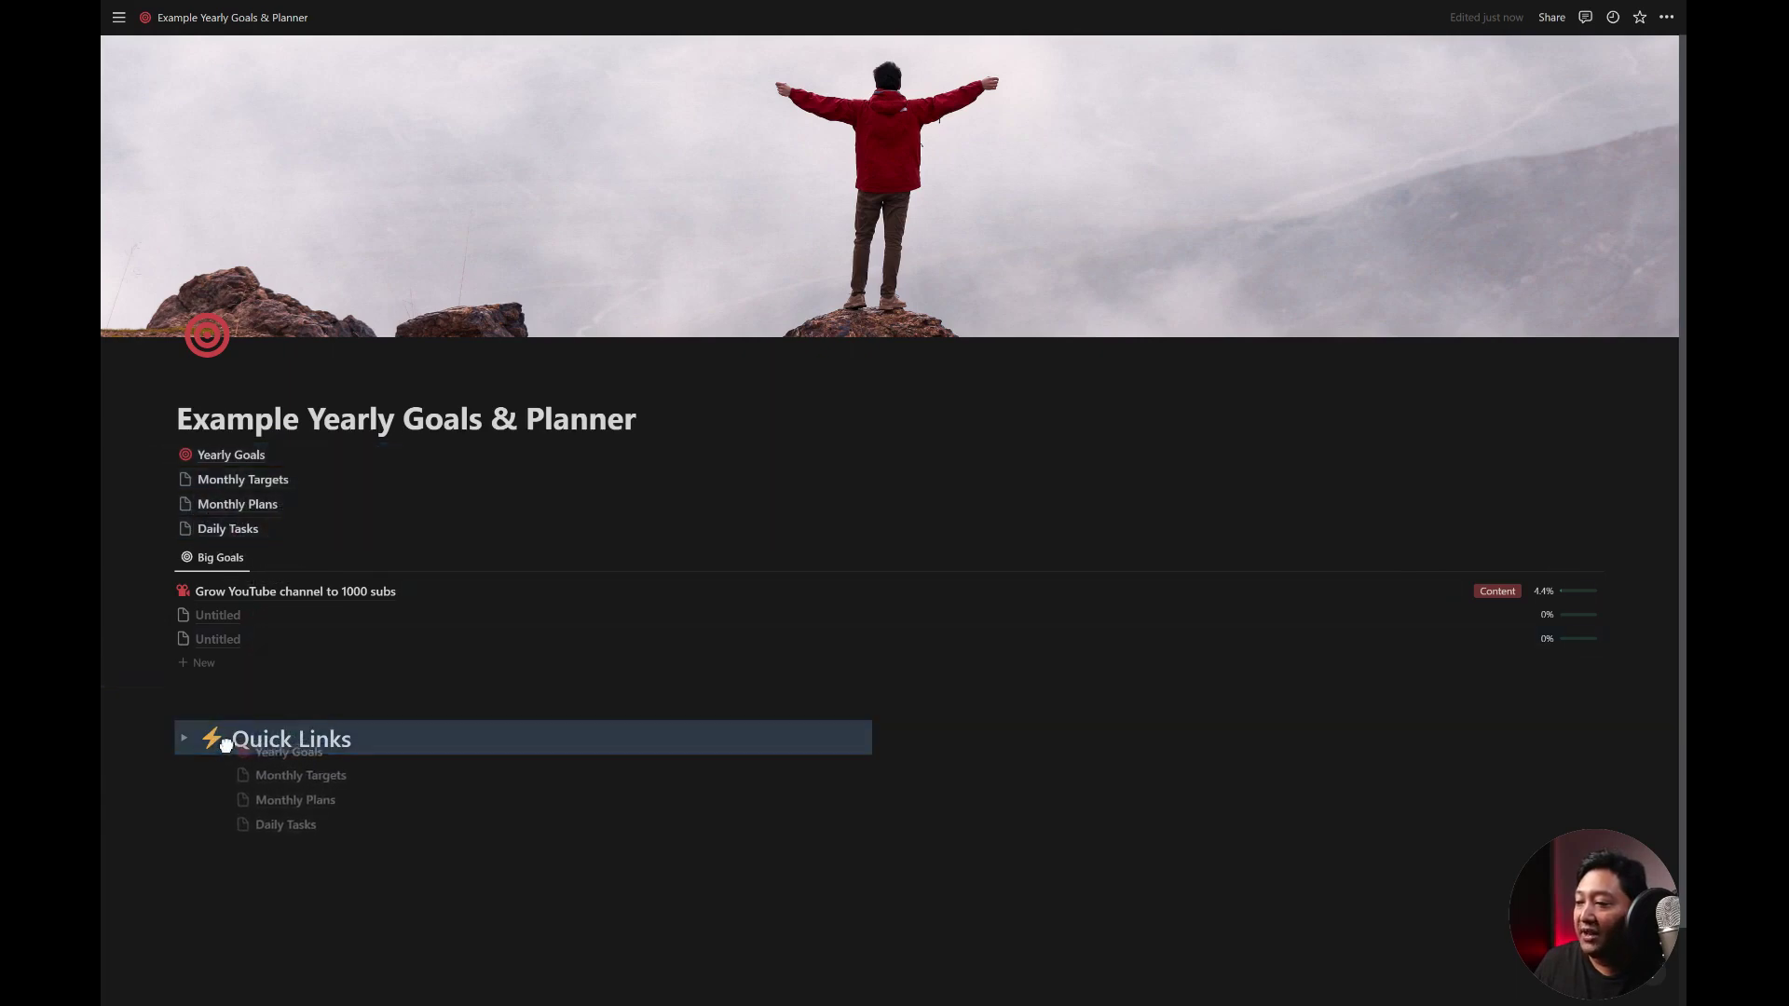
{"action": "left_click_drag", "start_coordinate": [227, 743], "coordinate": [228, 743]}
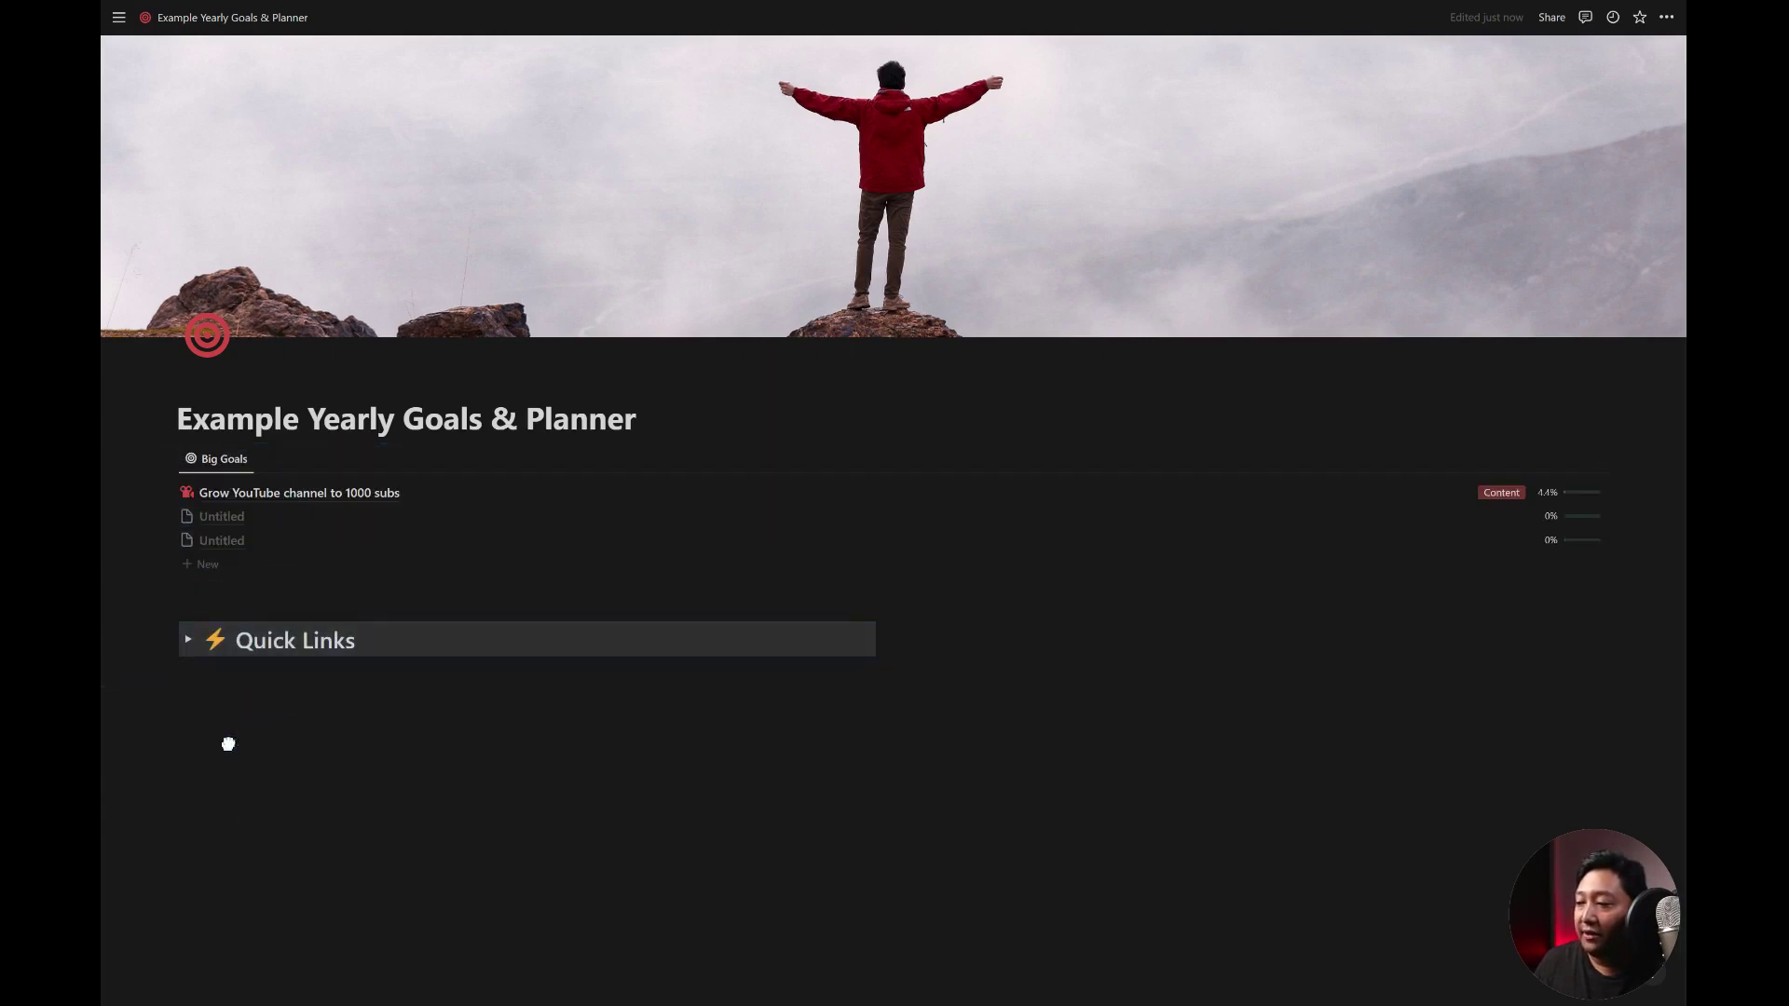
- Check the Quick Links contents, add an empty block below, and collapse the toggle
{"action": "left_click", "coordinate": [190, 641]}
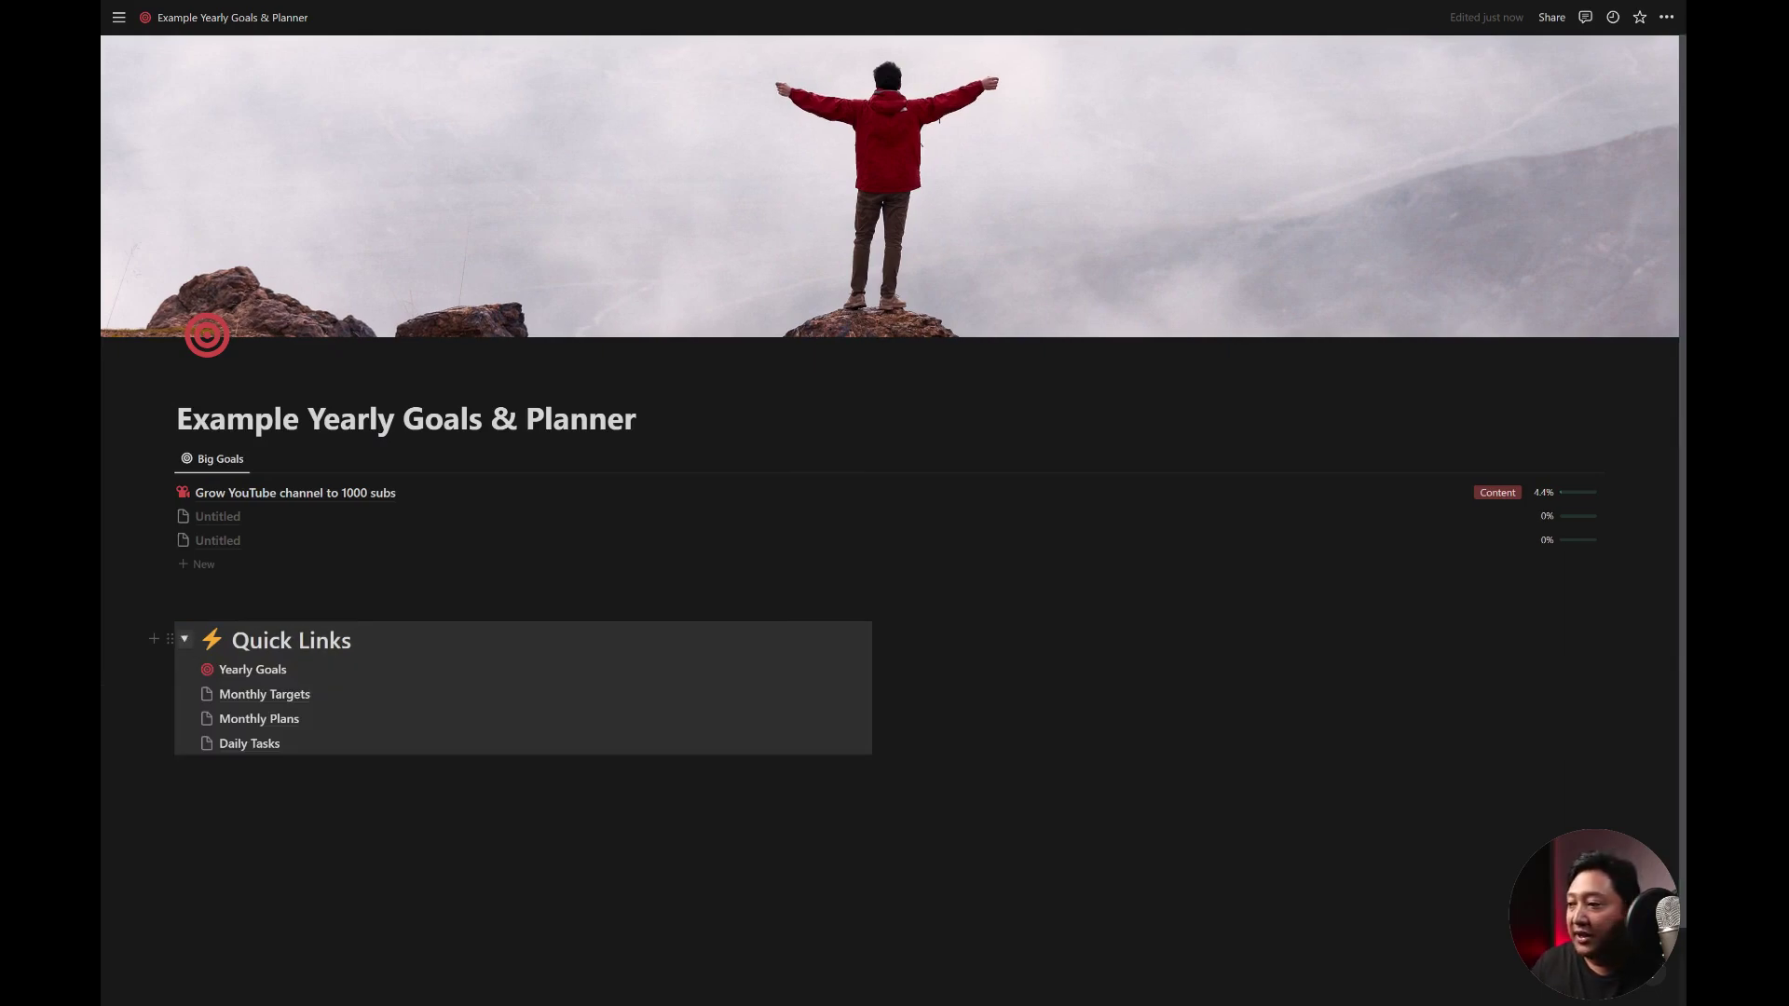
{"action": "left_click", "coordinate": [188, 641]}
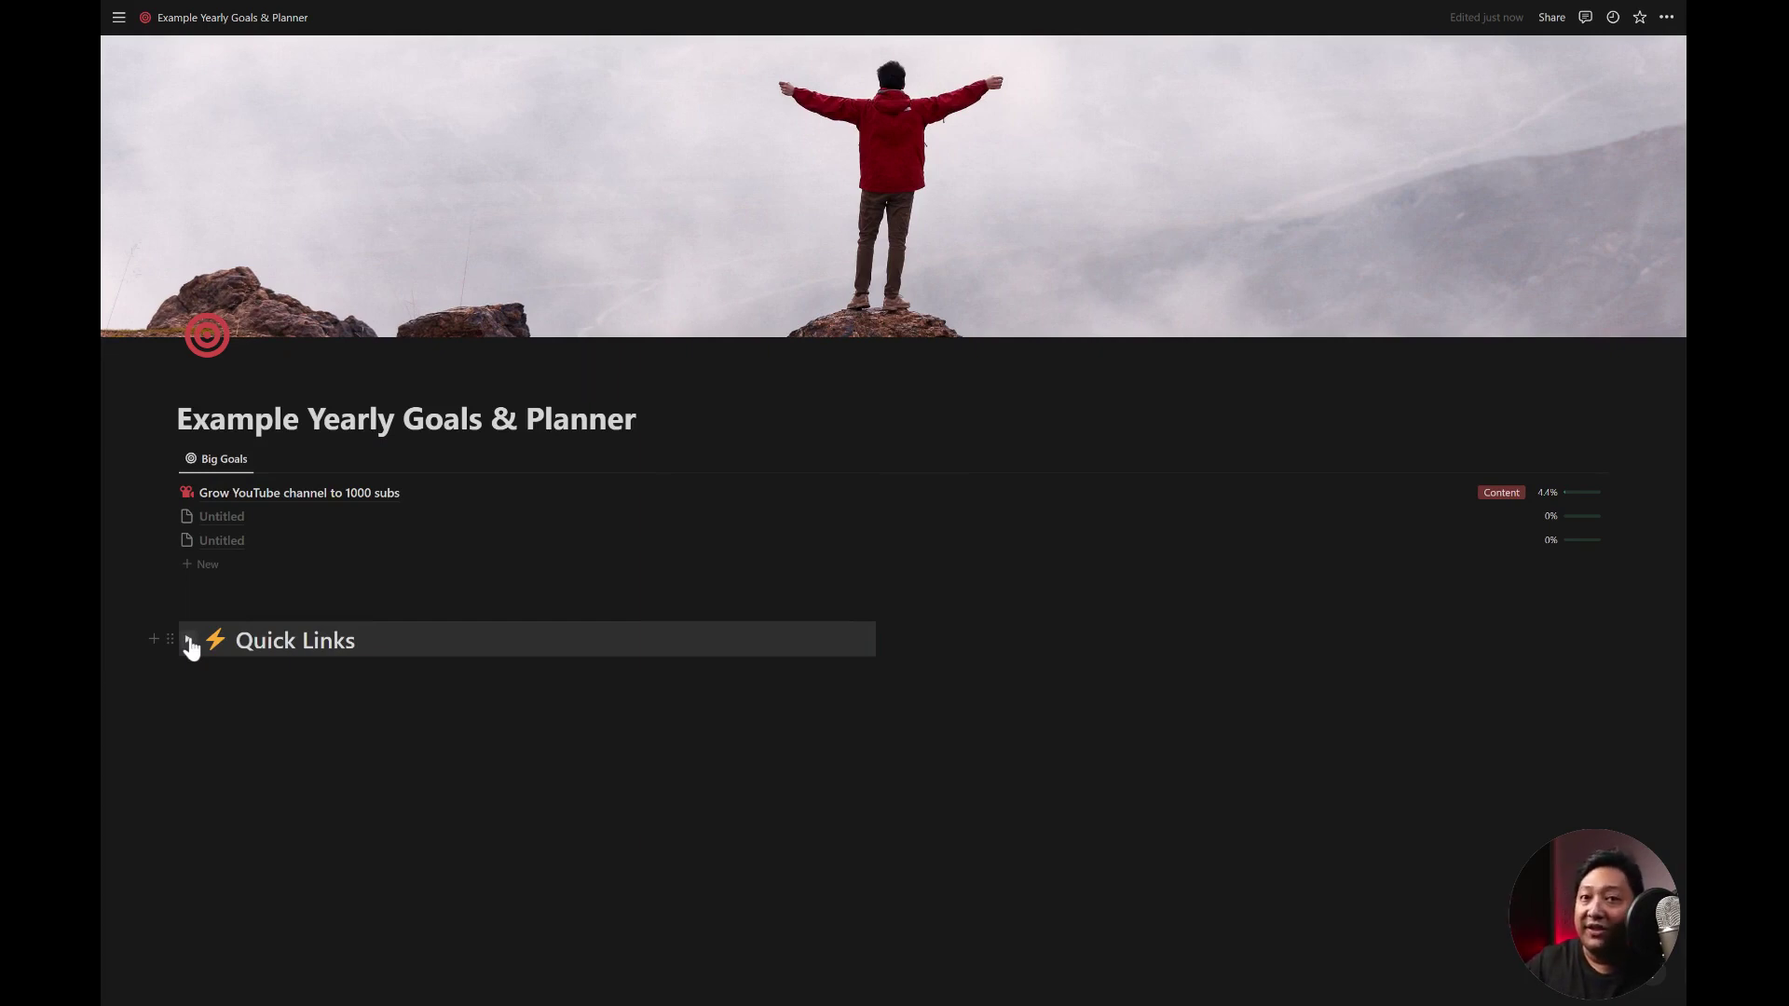
{"action": "left_click", "coordinate": [189, 641]}
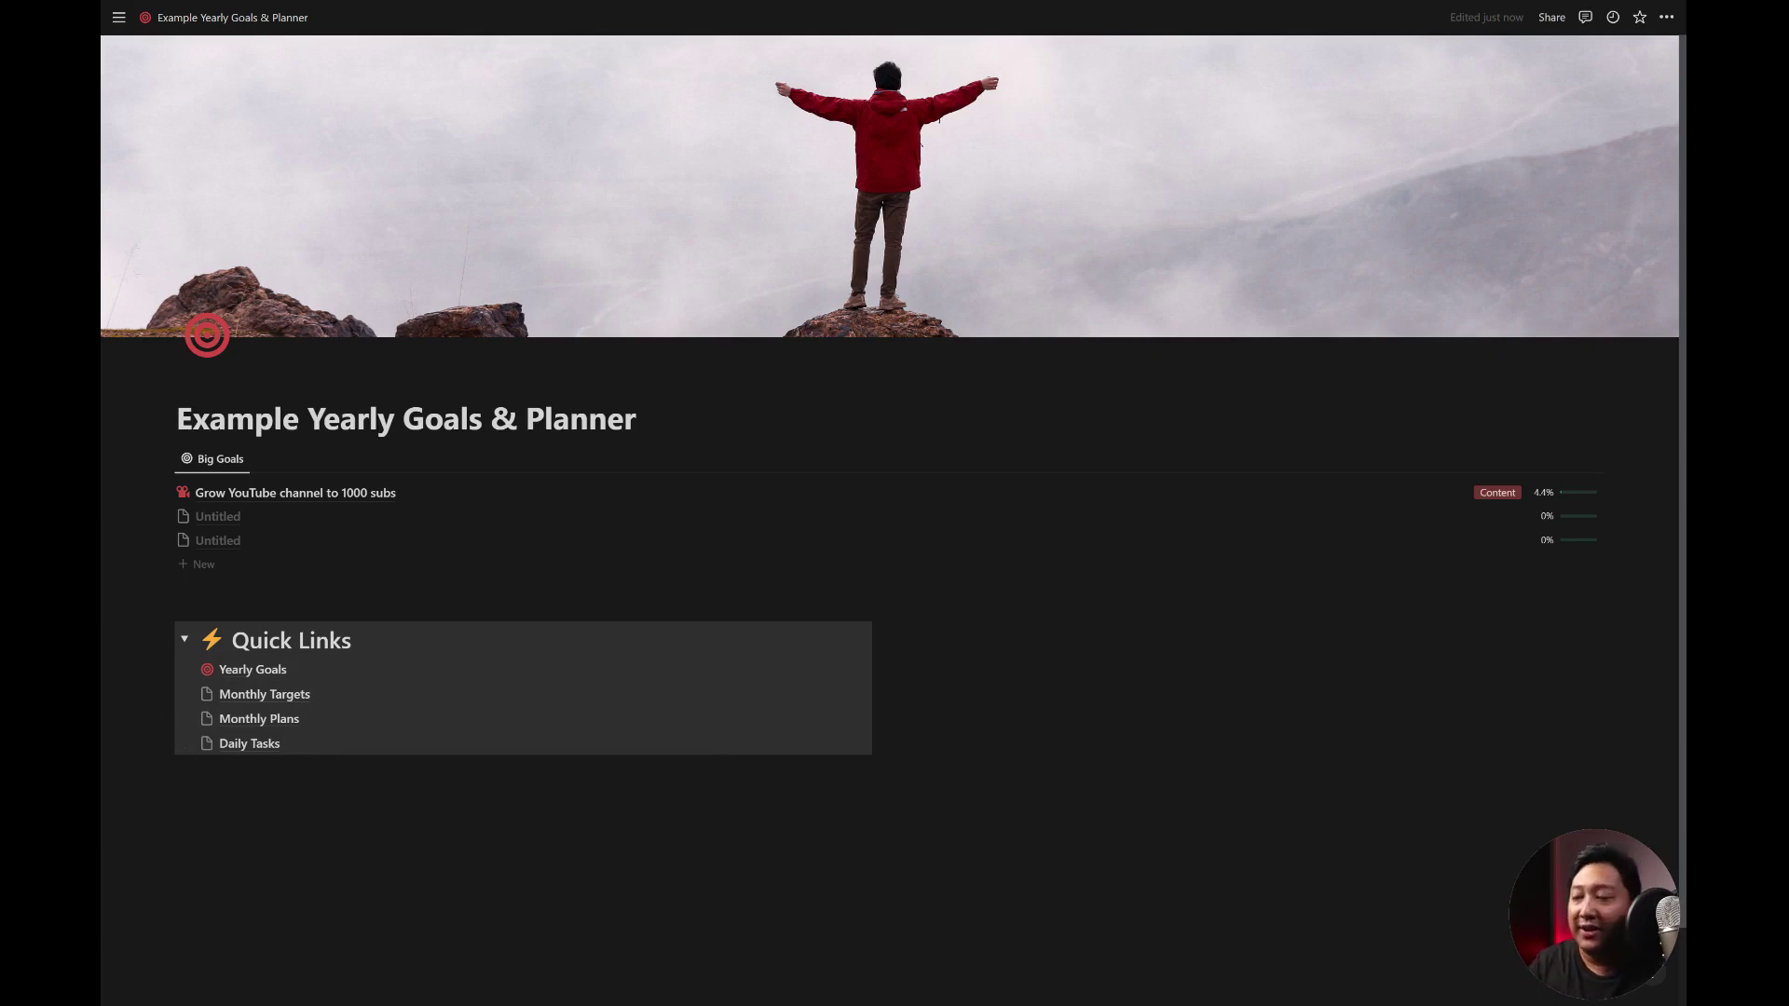
{"action": "left_click", "coordinate": [180, 762]}
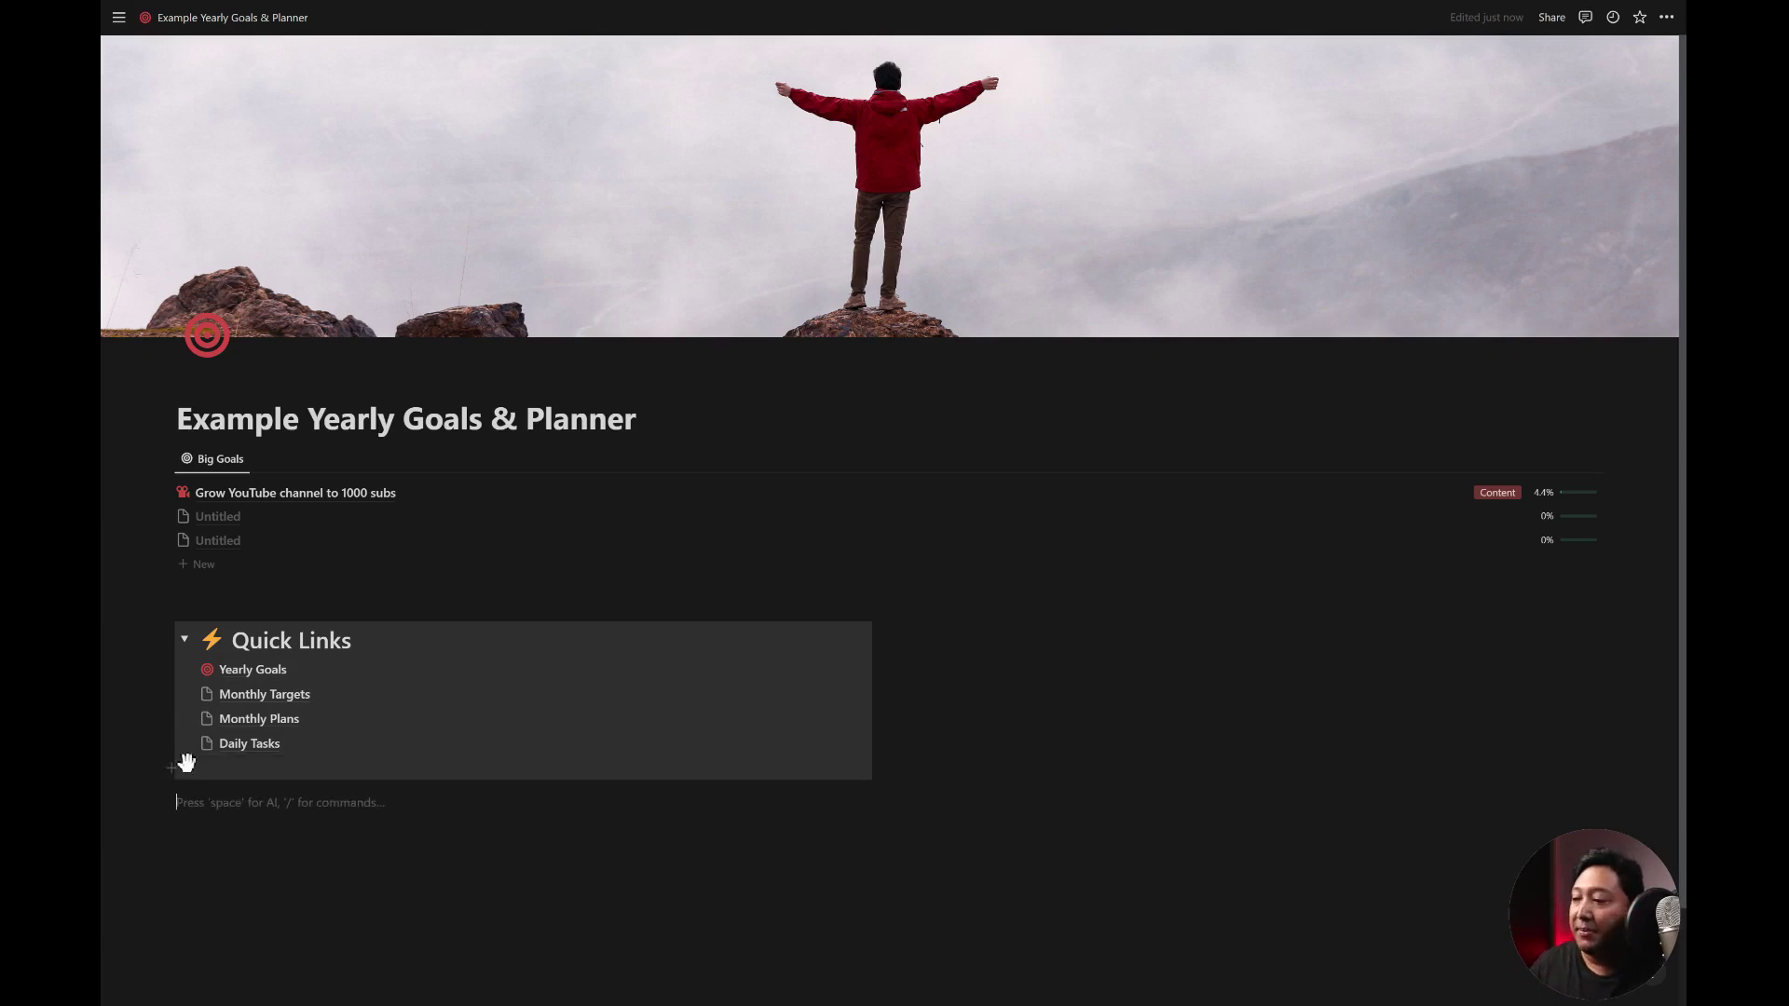
{"action": "left_click", "coordinate": [187, 641]}
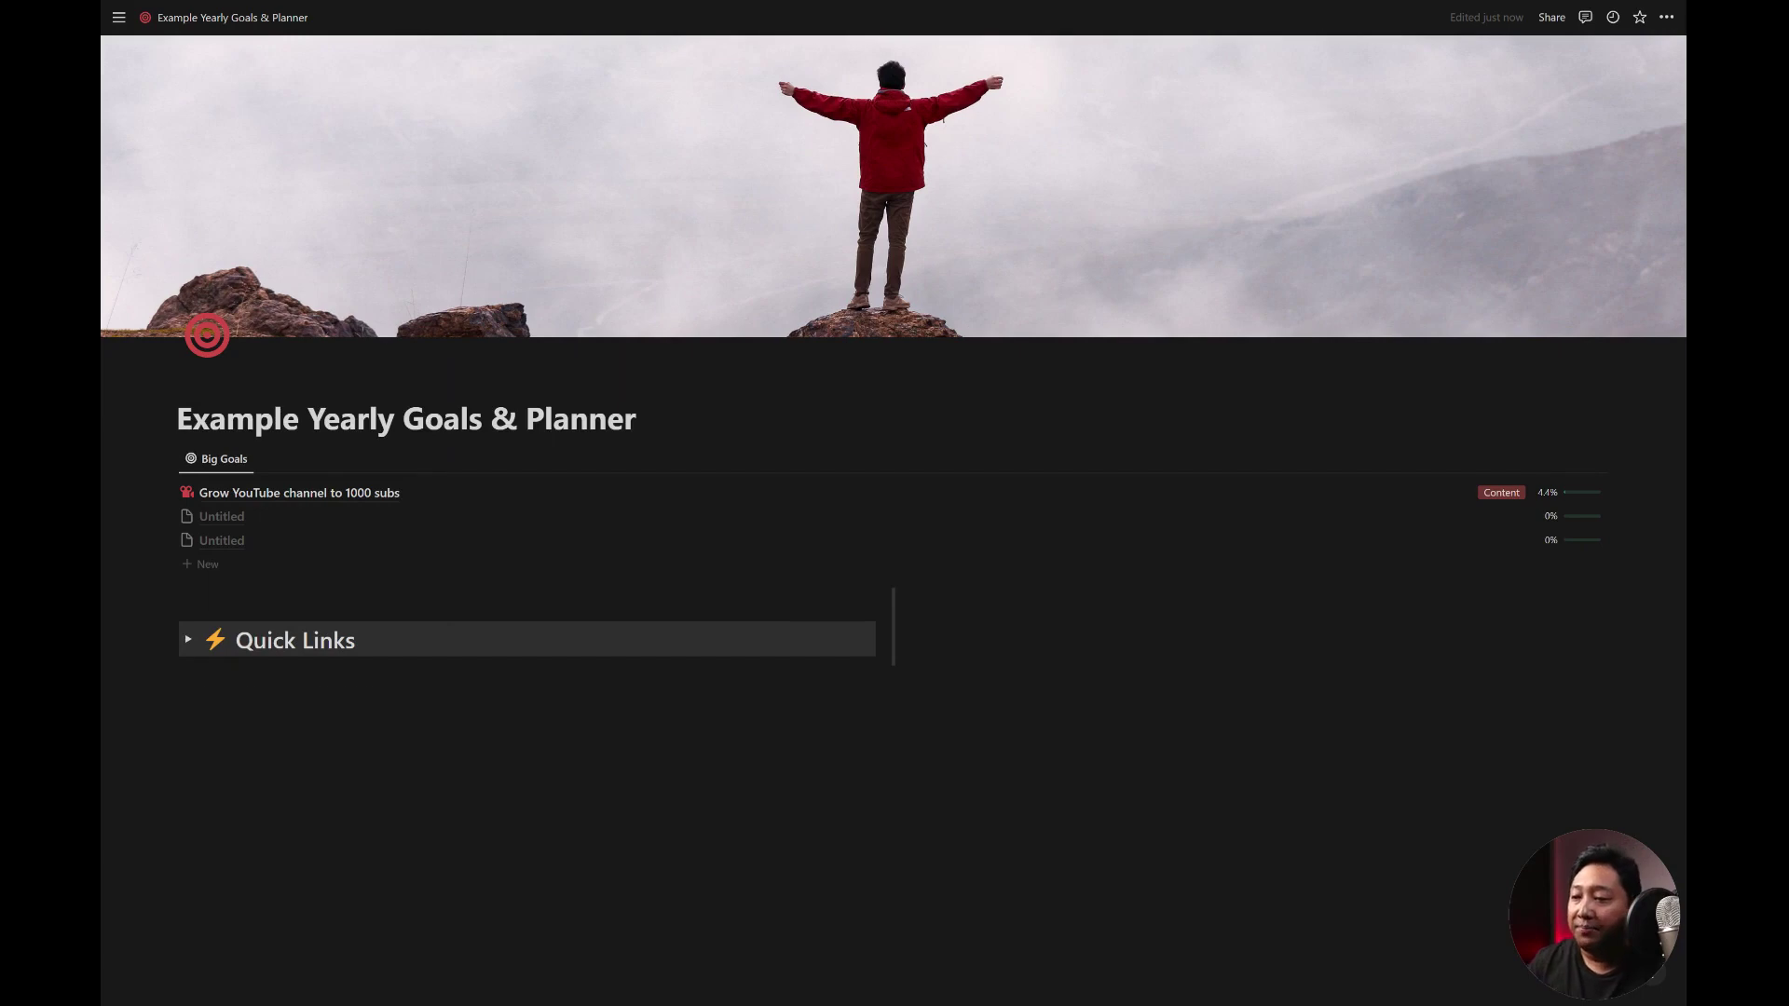
- Make a 'Yearly Goals 2024' toggle Heading 1 in a new column beside Quick Links
{"action": "left_click_drag", "start_coordinate": [908, 640], "coordinate": [908, 641]}
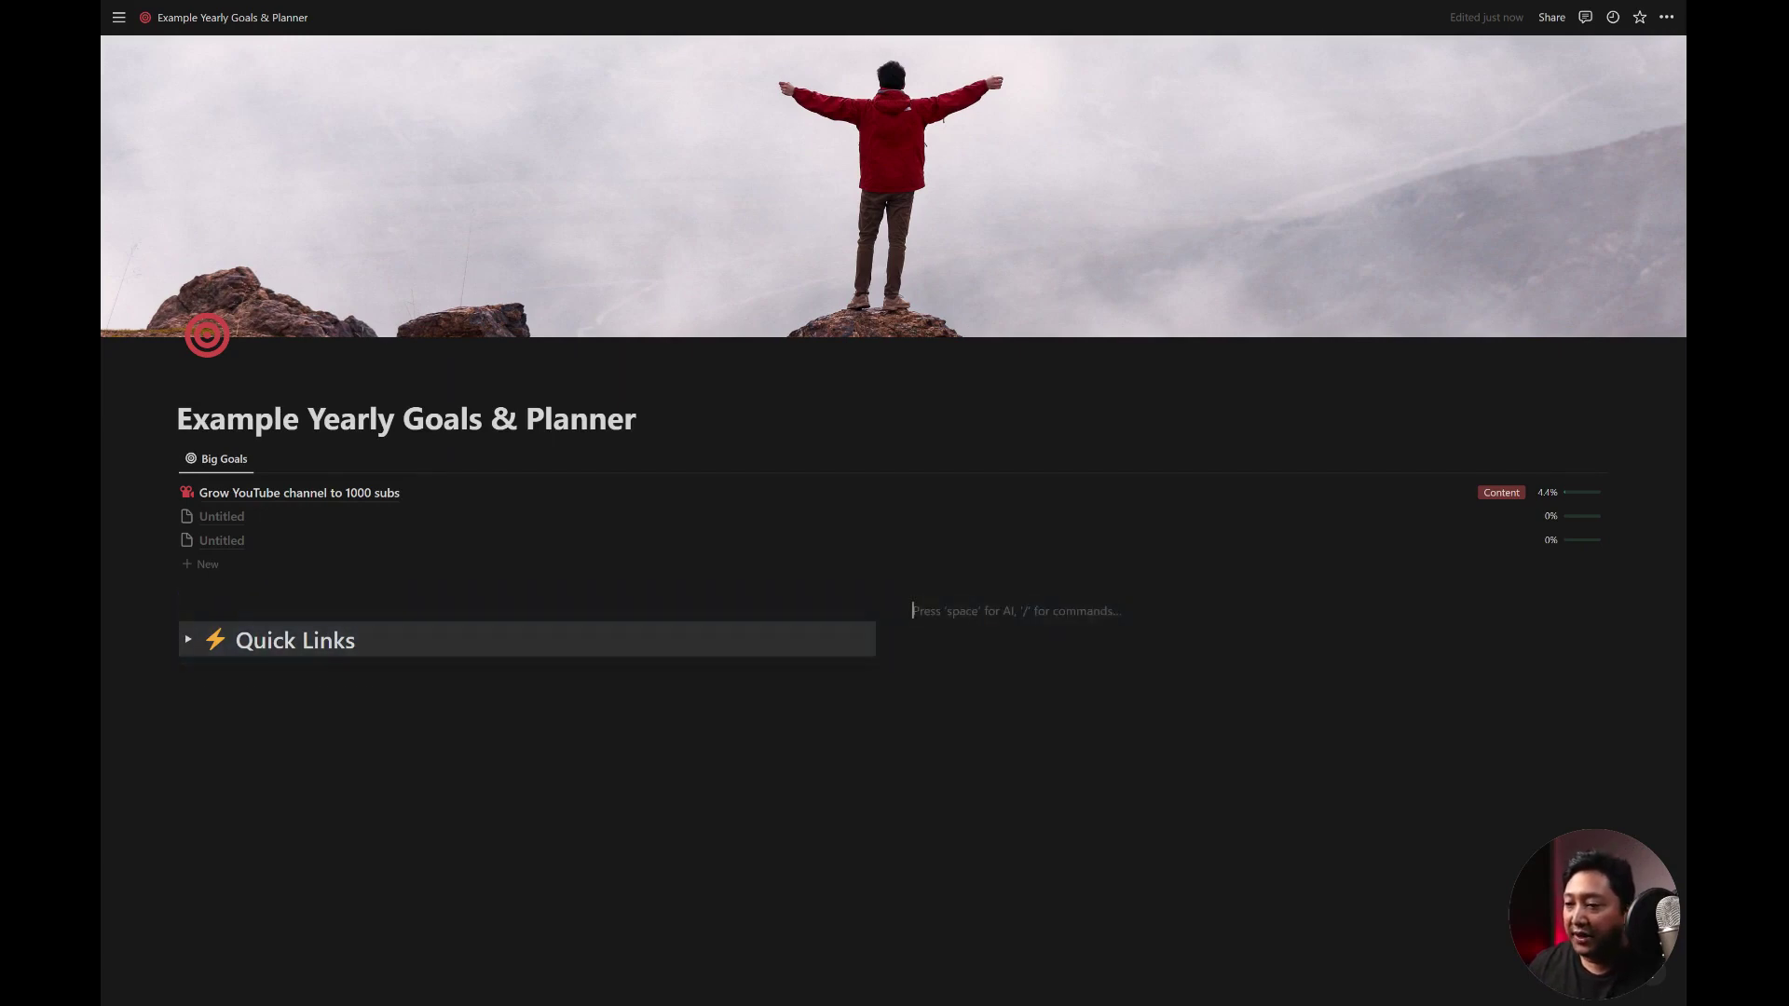
{"action": "type", "text": "/tog"}
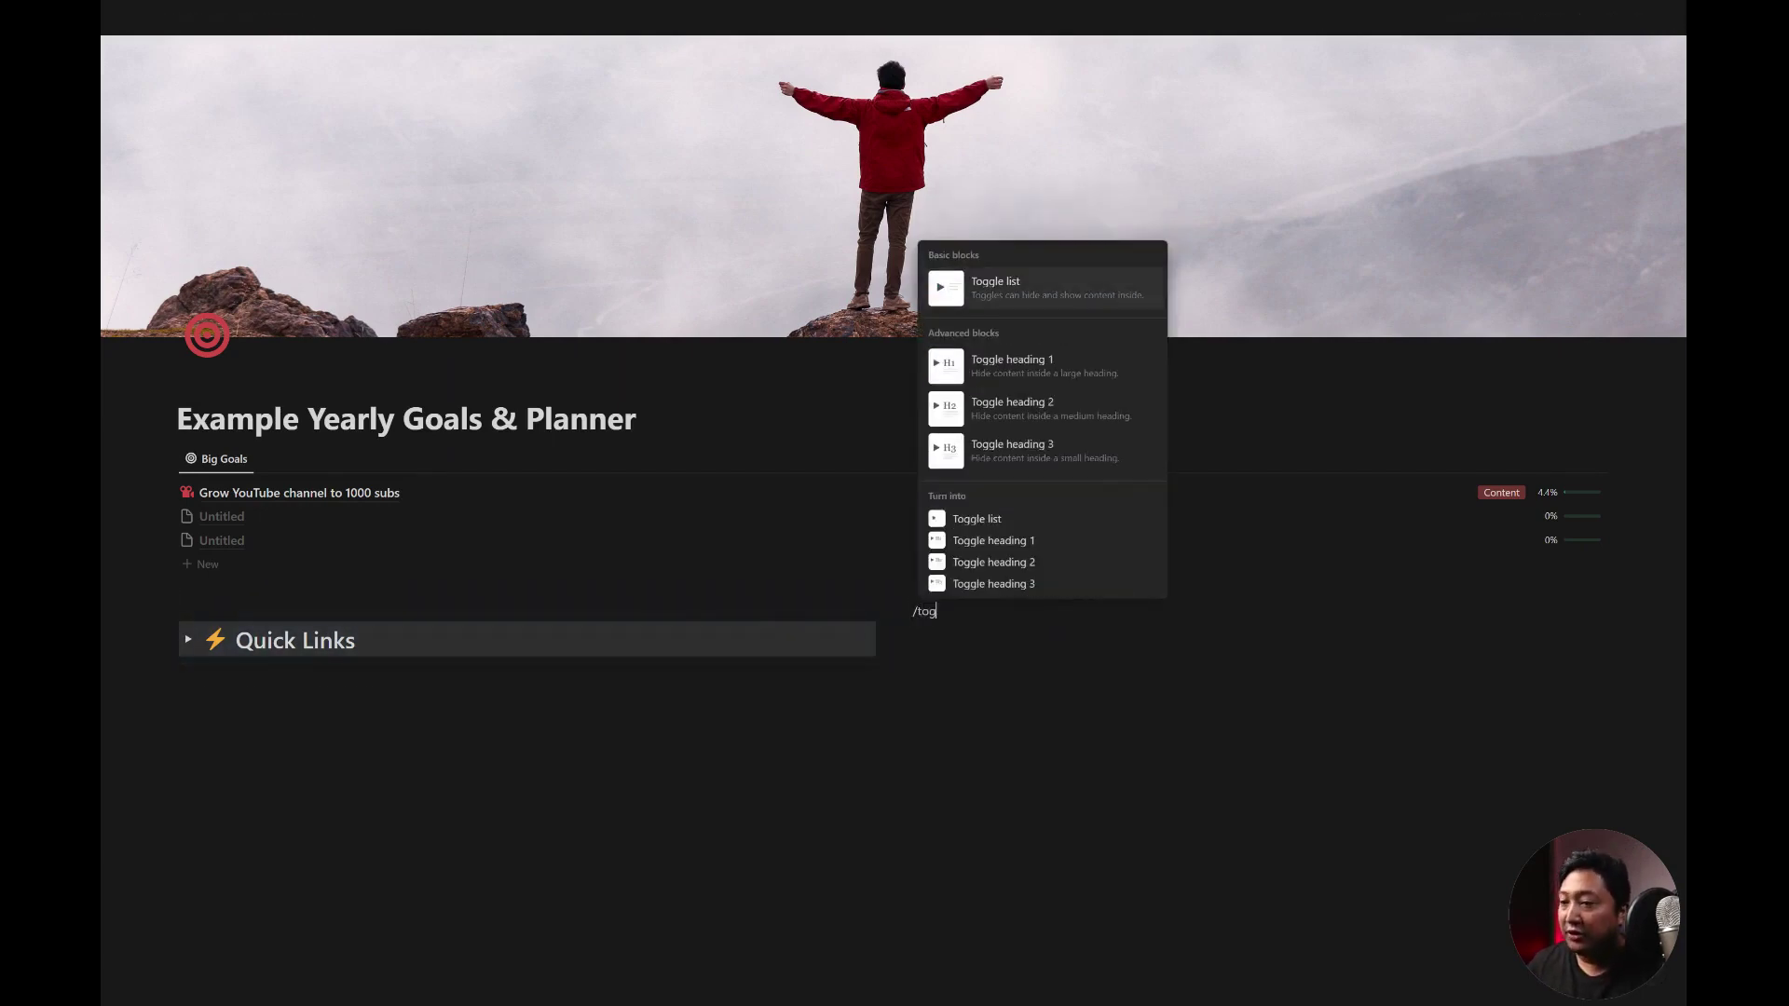
{"action": "key", "text": "Down"}
{"action": "key", "text": "Return"}
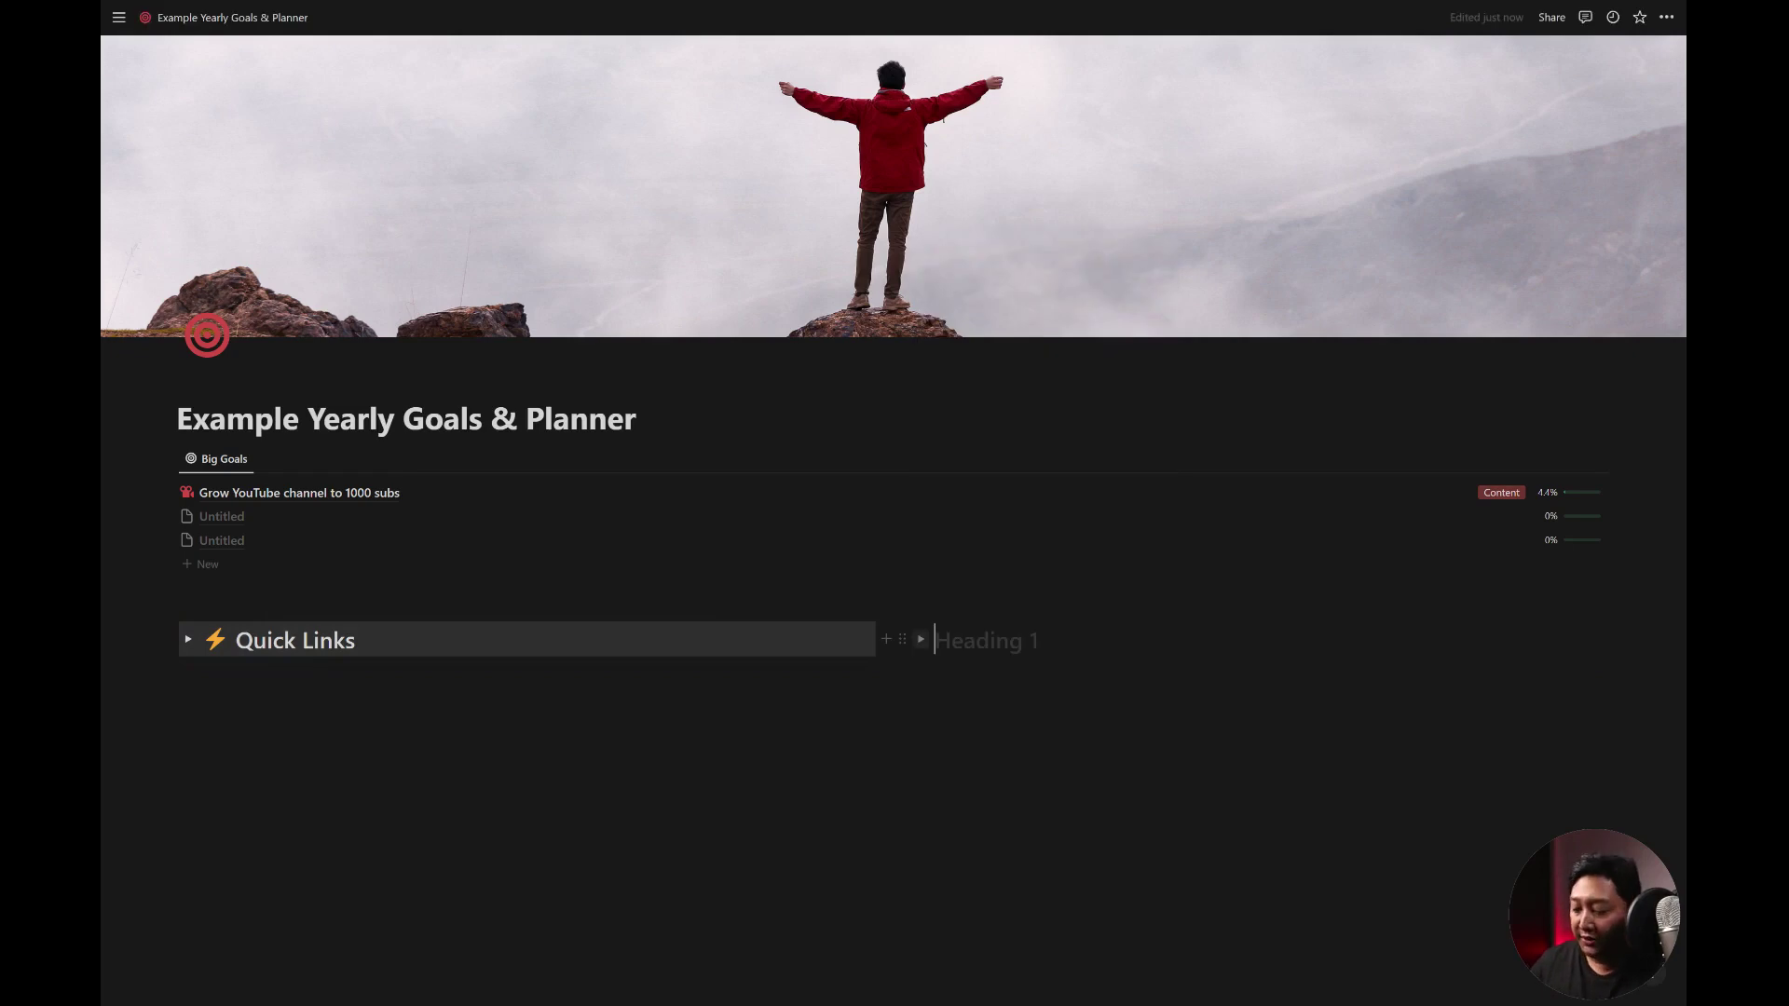
{"action": "type", "text": "Yearly Goals 2024"}
- Give Yearly Goals 2024 a gray background and move the Big Goals view into it
{"action": "left_click", "coordinate": [902, 639]}
{"action": "mouse_move", "coordinate": [742, 594]}
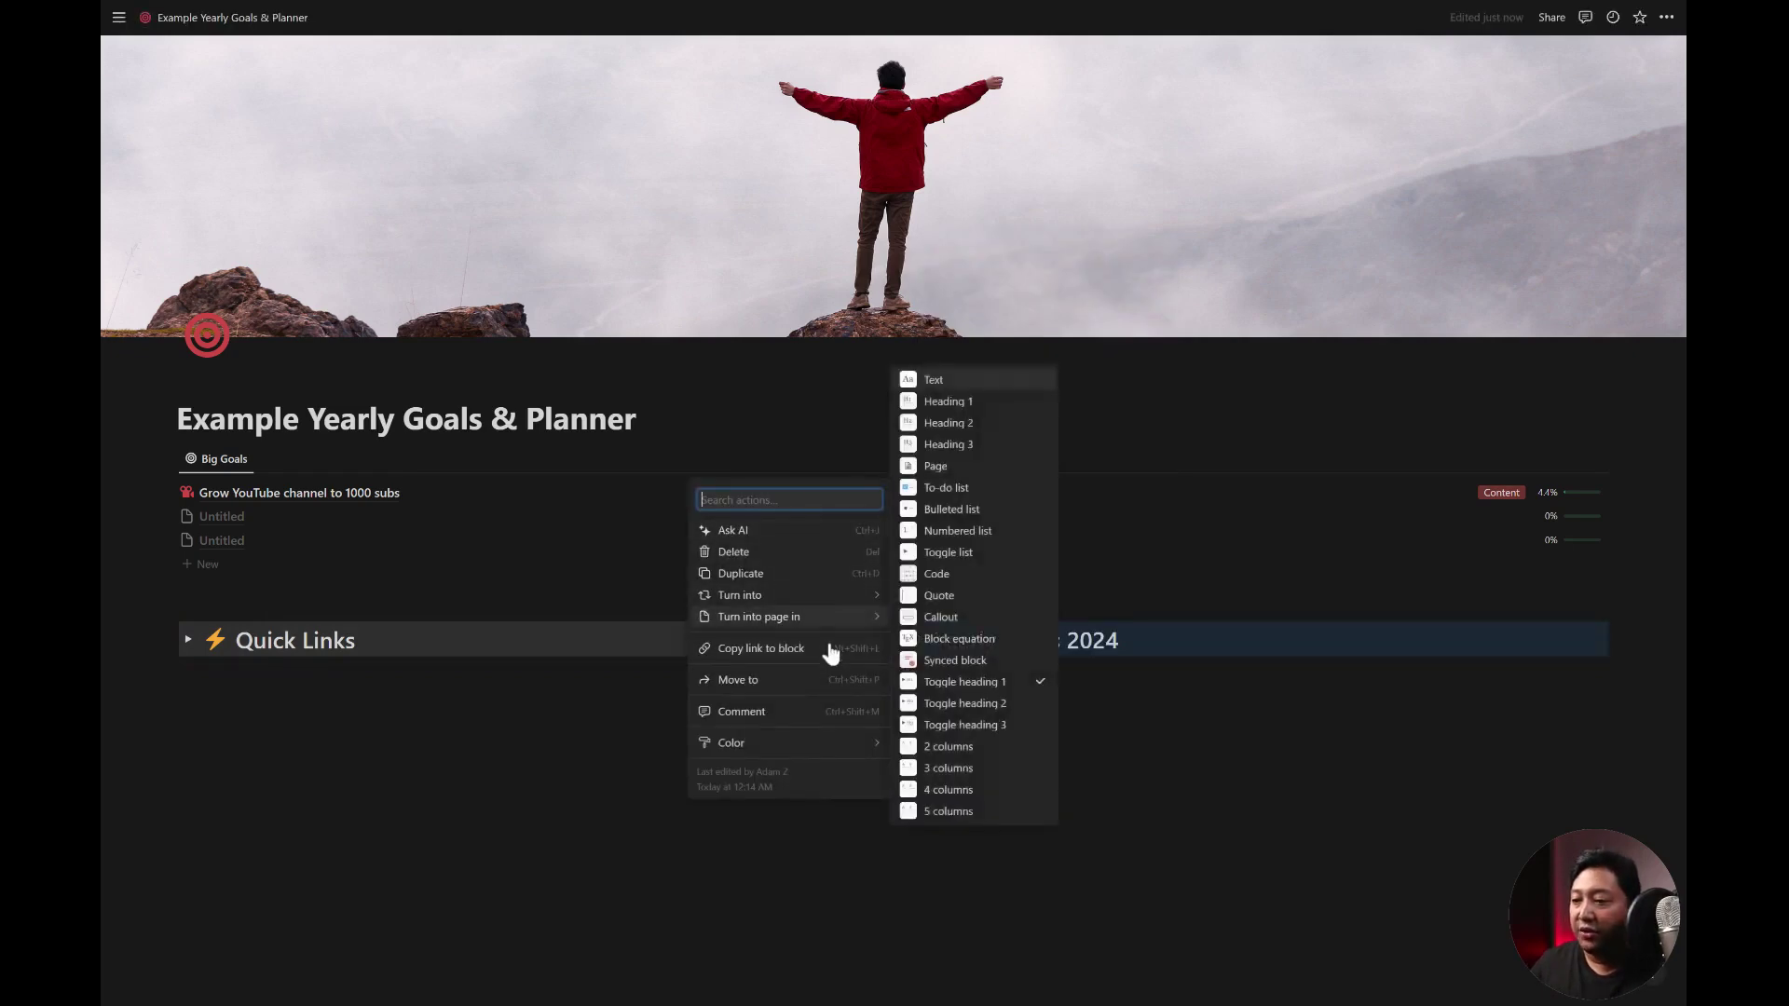
{"action": "left_click", "coordinate": [1003, 819]}
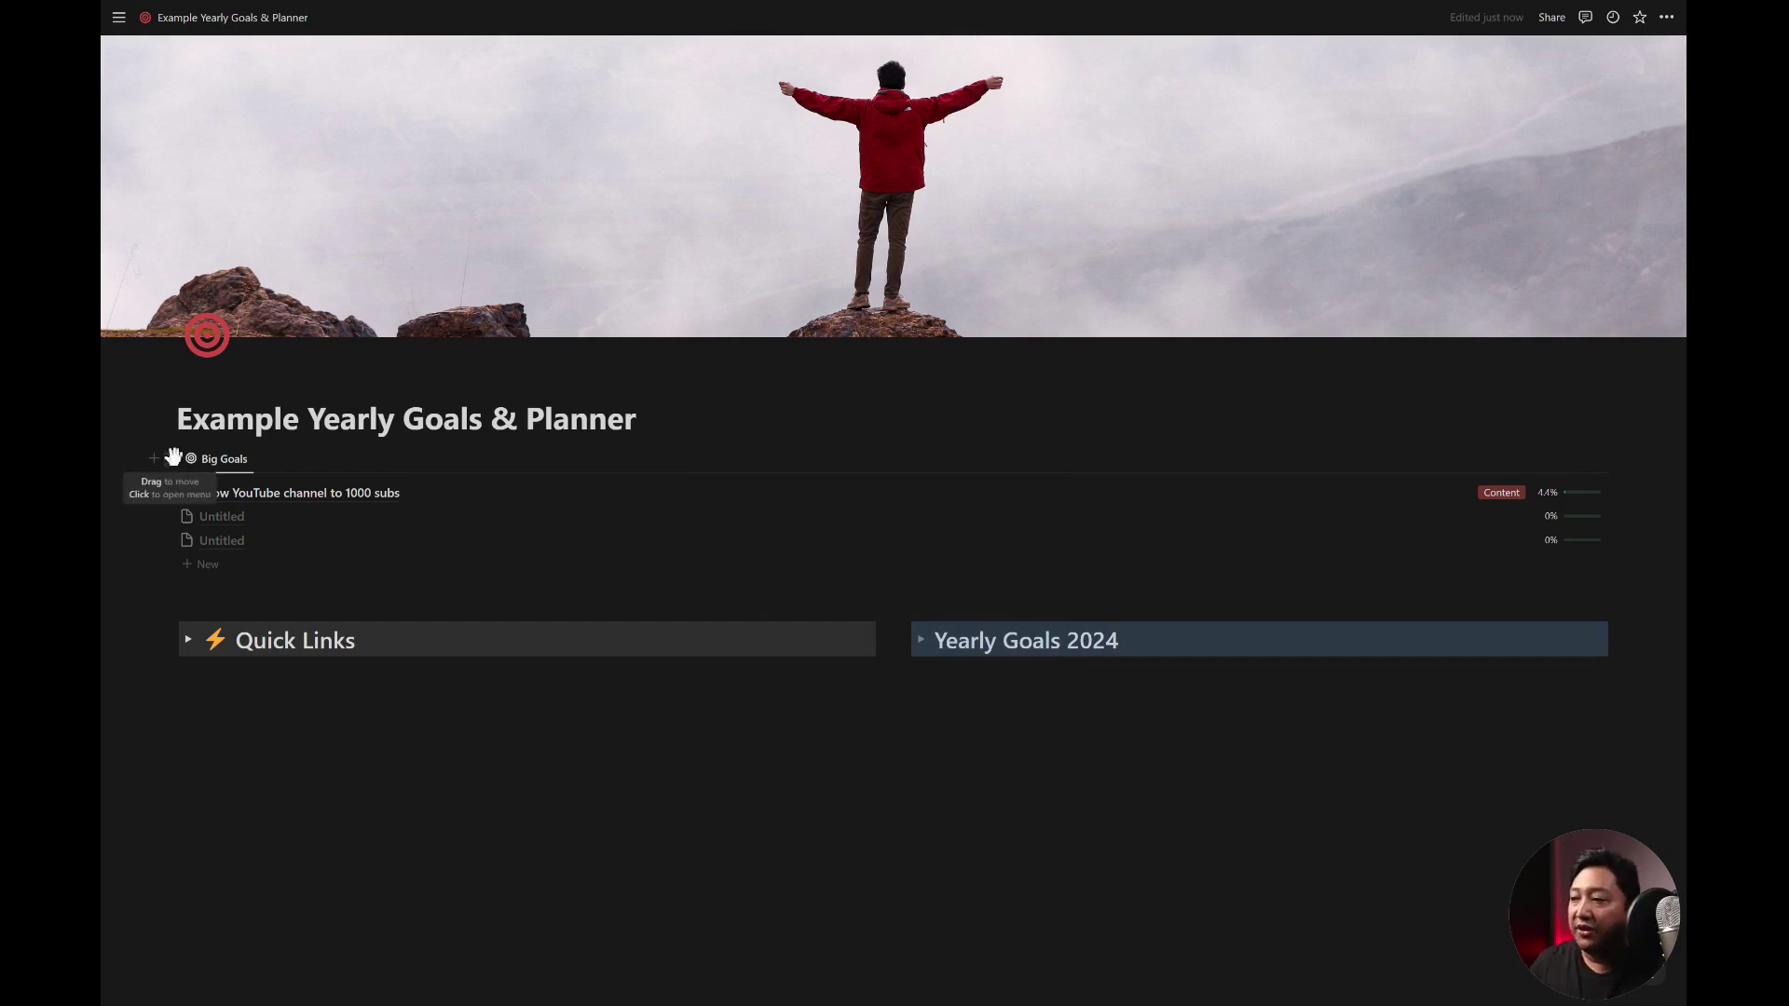
{"action": "mouse_move", "coordinate": [173, 457]}
{"action": "left_mouse_down"}
{"action": "mouse_move", "coordinate": [1061, 699]}
{"action": "mouse_move", "coordinate": [1232, 659]}
{"action": "left_mouse_up"}
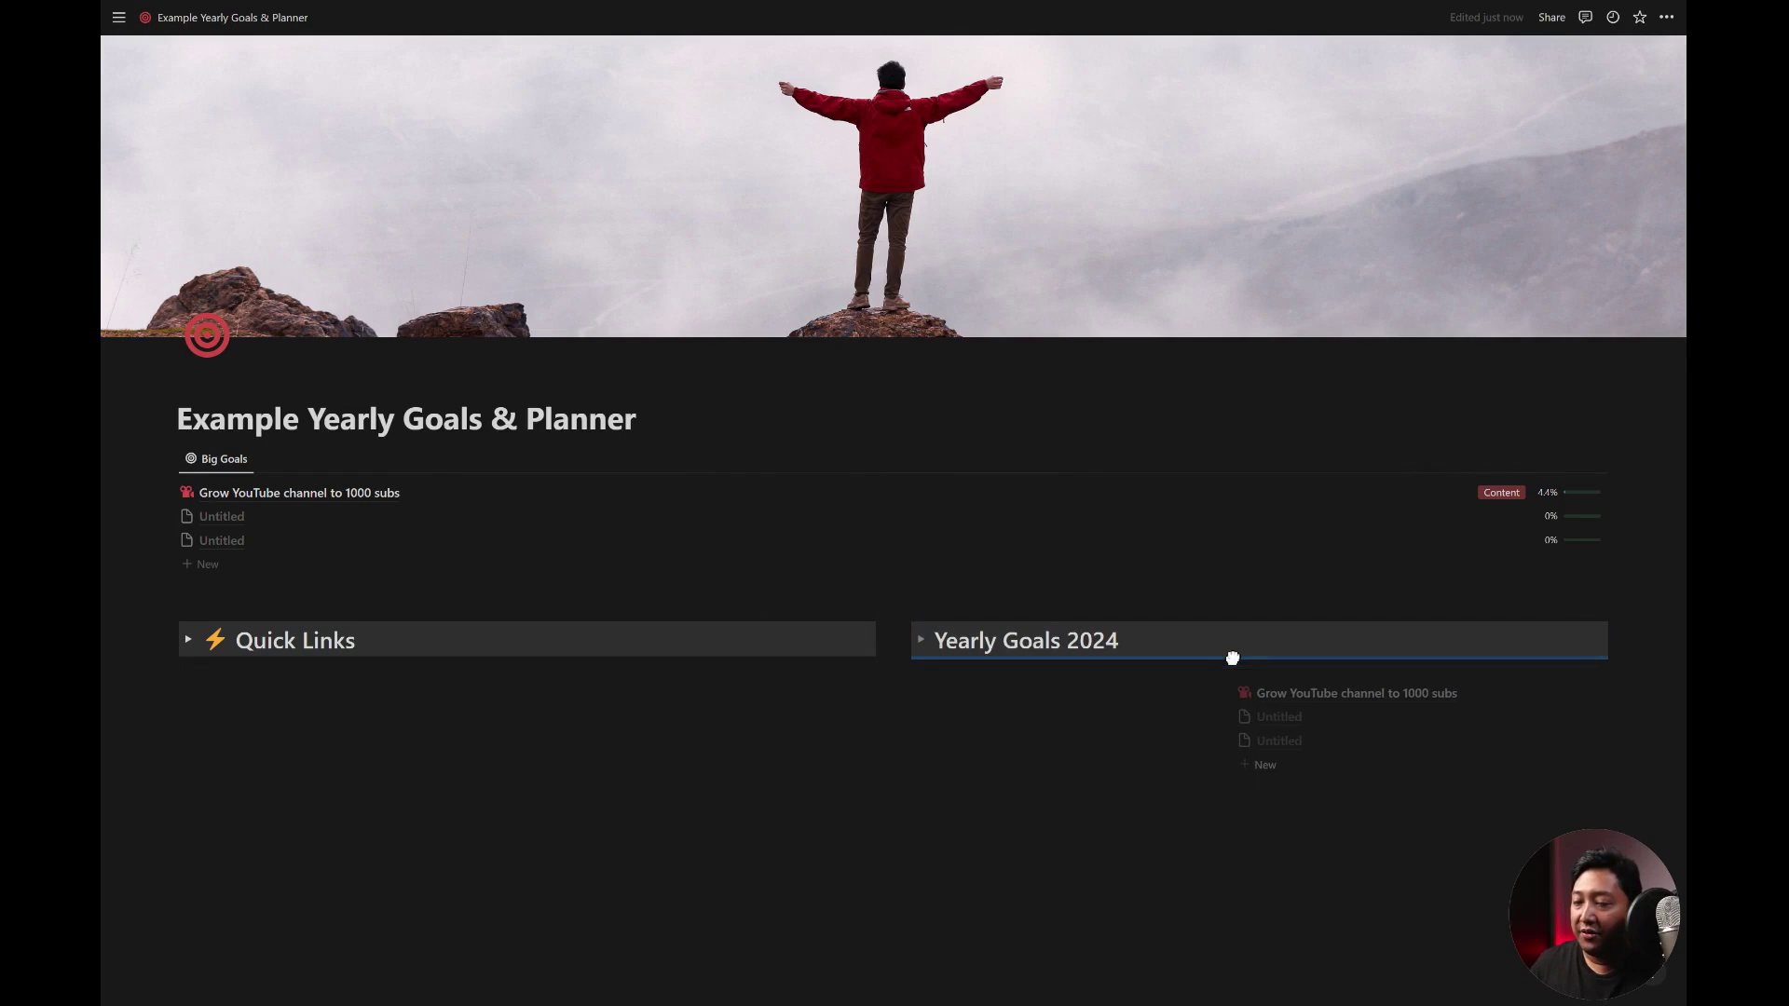
{"action": "left_click_drag", "start_coordinate": [1233, 658], "coordinate": [1233, 659]}
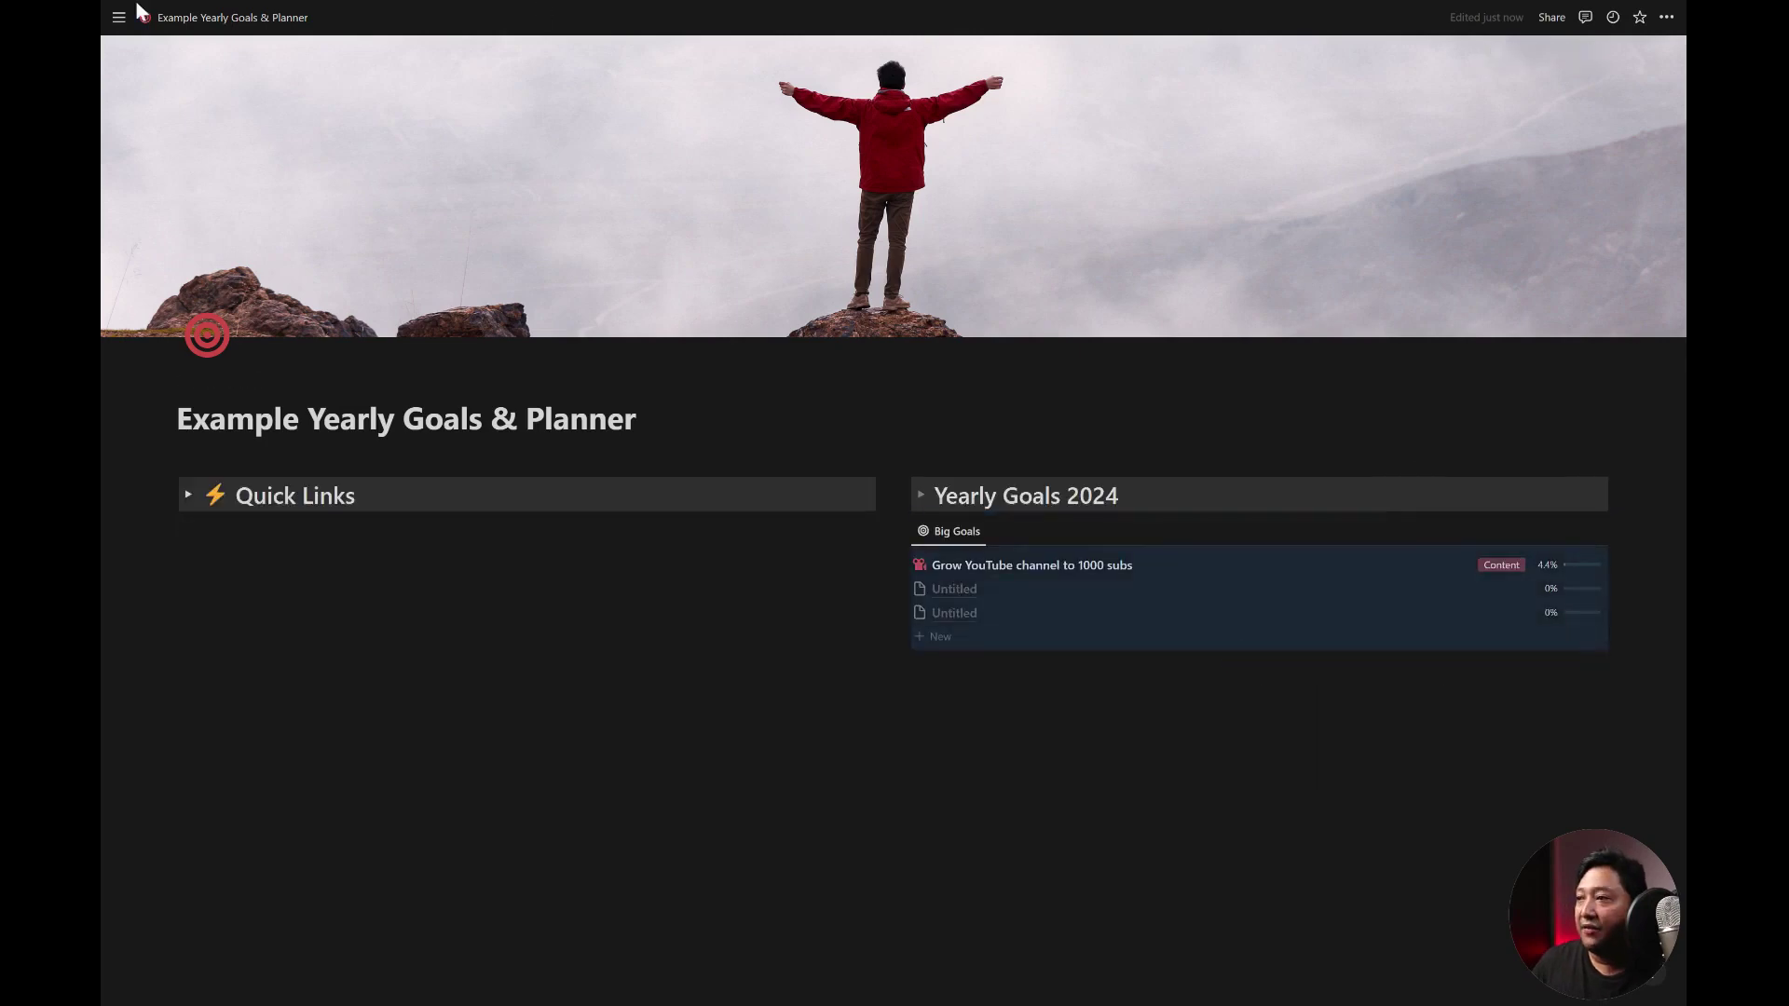
- Drag the column divider so the Quick Links and Yearly Goals 2024 columns are equal width
{"action": "left_click", "coordinate": [175, 210]}
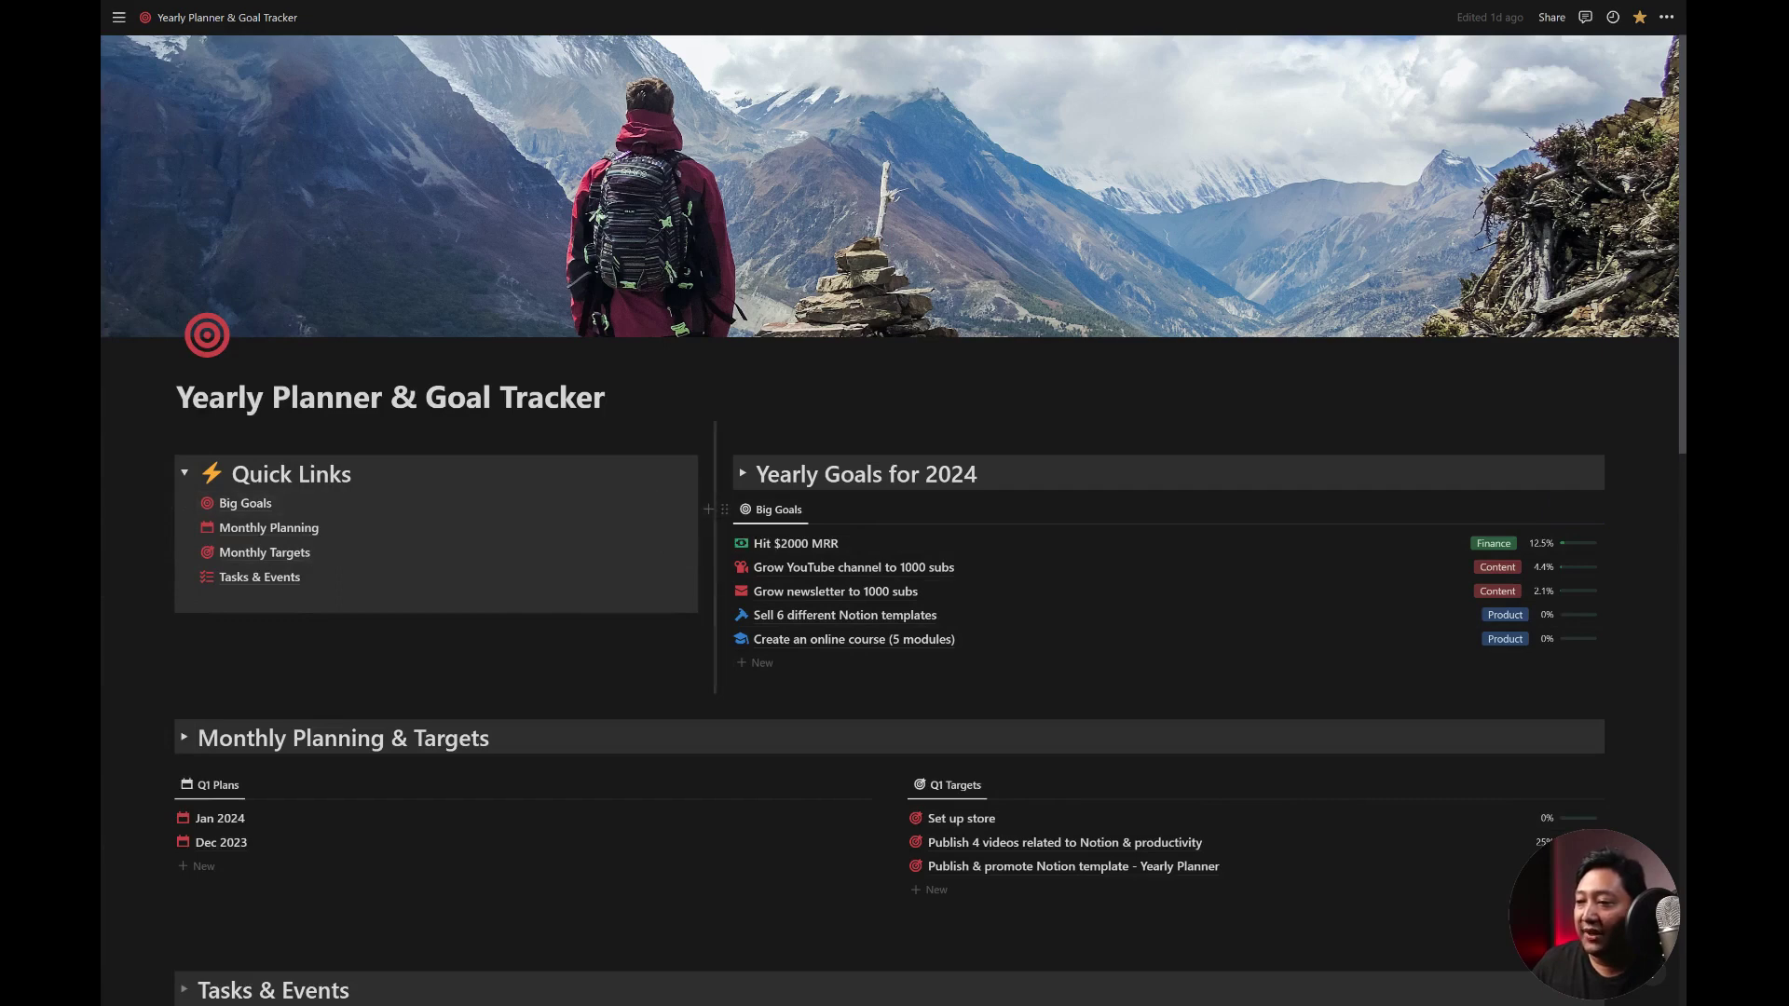
{"action": "left_click_drag", "start_coordinate": [715, 560], "coordinate": [889, 560]}
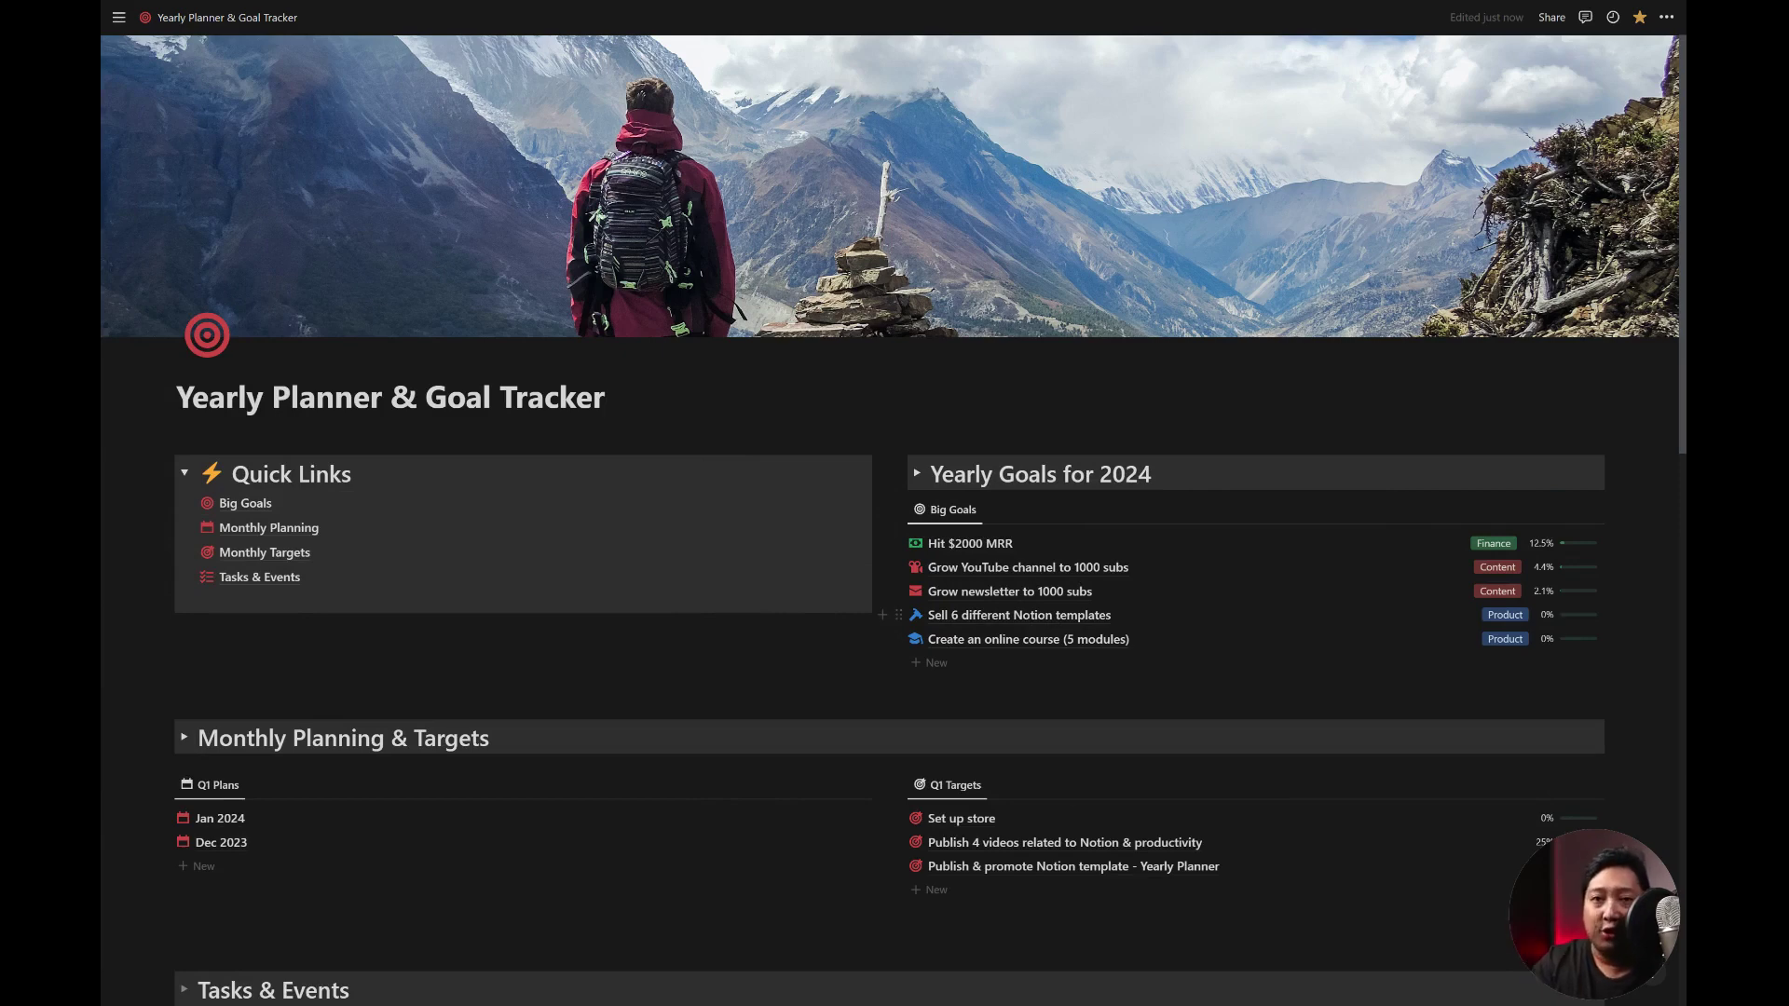
{"action": "left_click", "coordinate": [168, 414]}
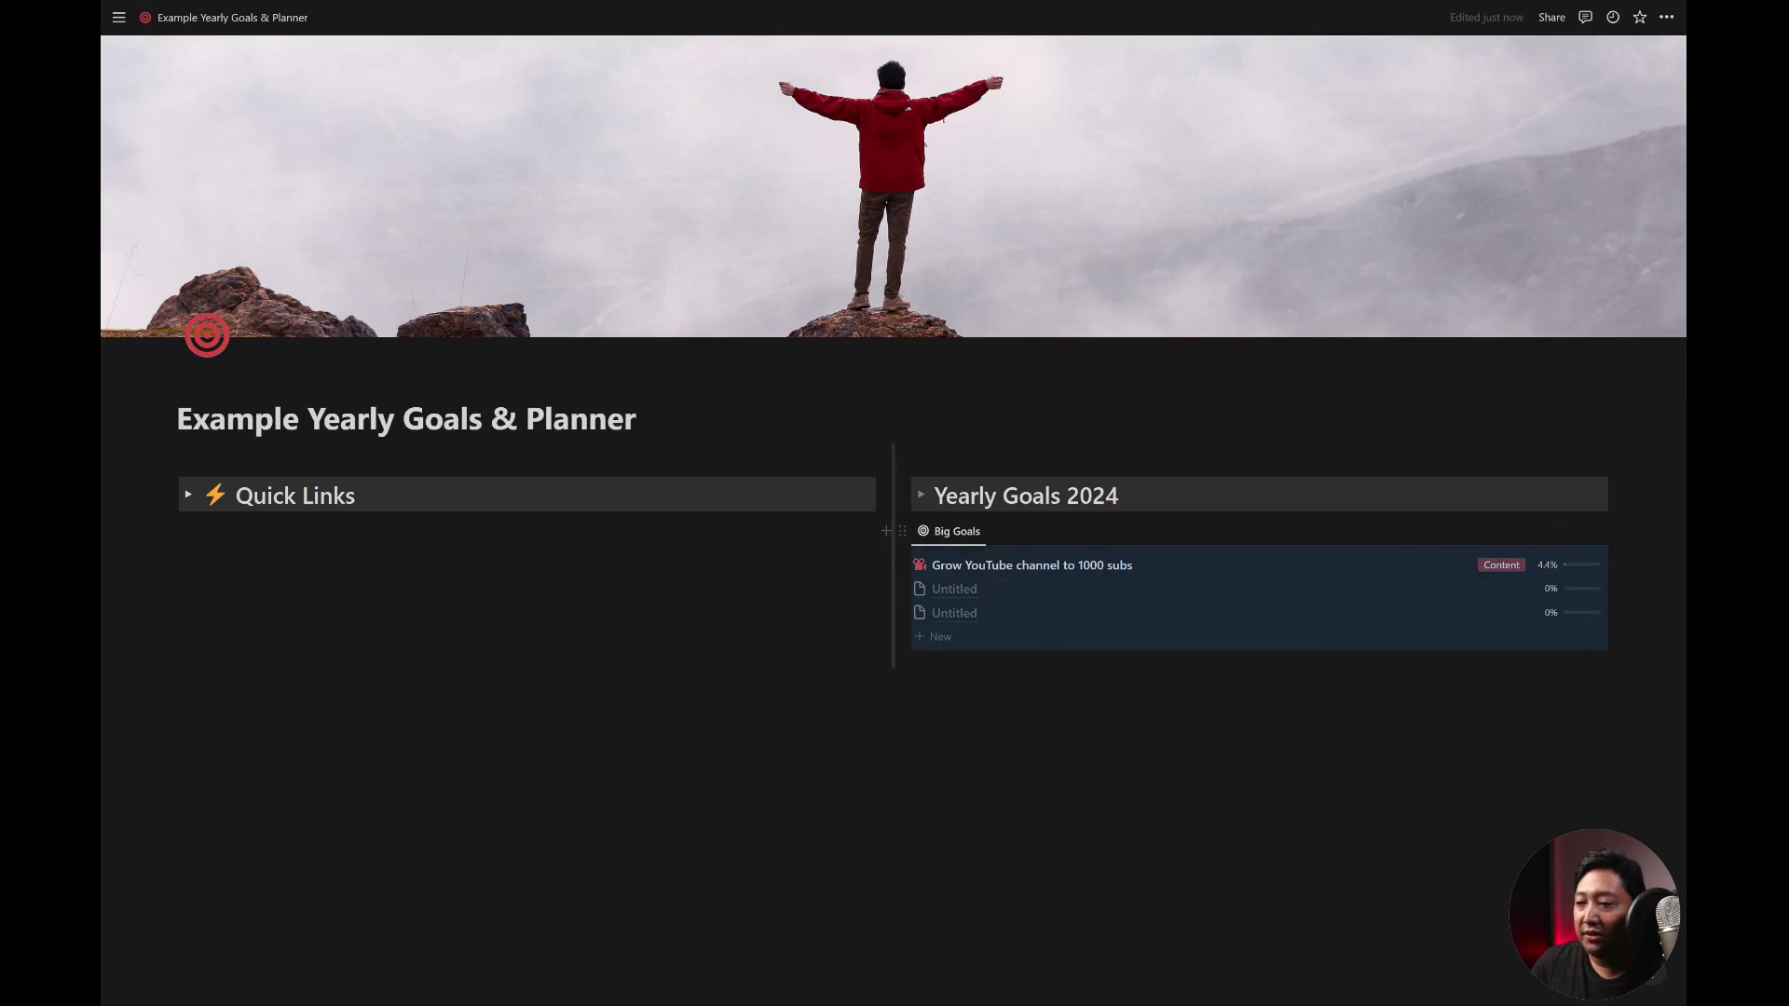
{"action": "mouse_move", "coordinate": [893, 532]}
{"action": "left_mouse_down"}
{"action": "mouse_move", "coordinate": [1039, 532]}
{"action": "mouse_move", "coordinate": [893, 532]}
{"action": "left_mouse_up"}
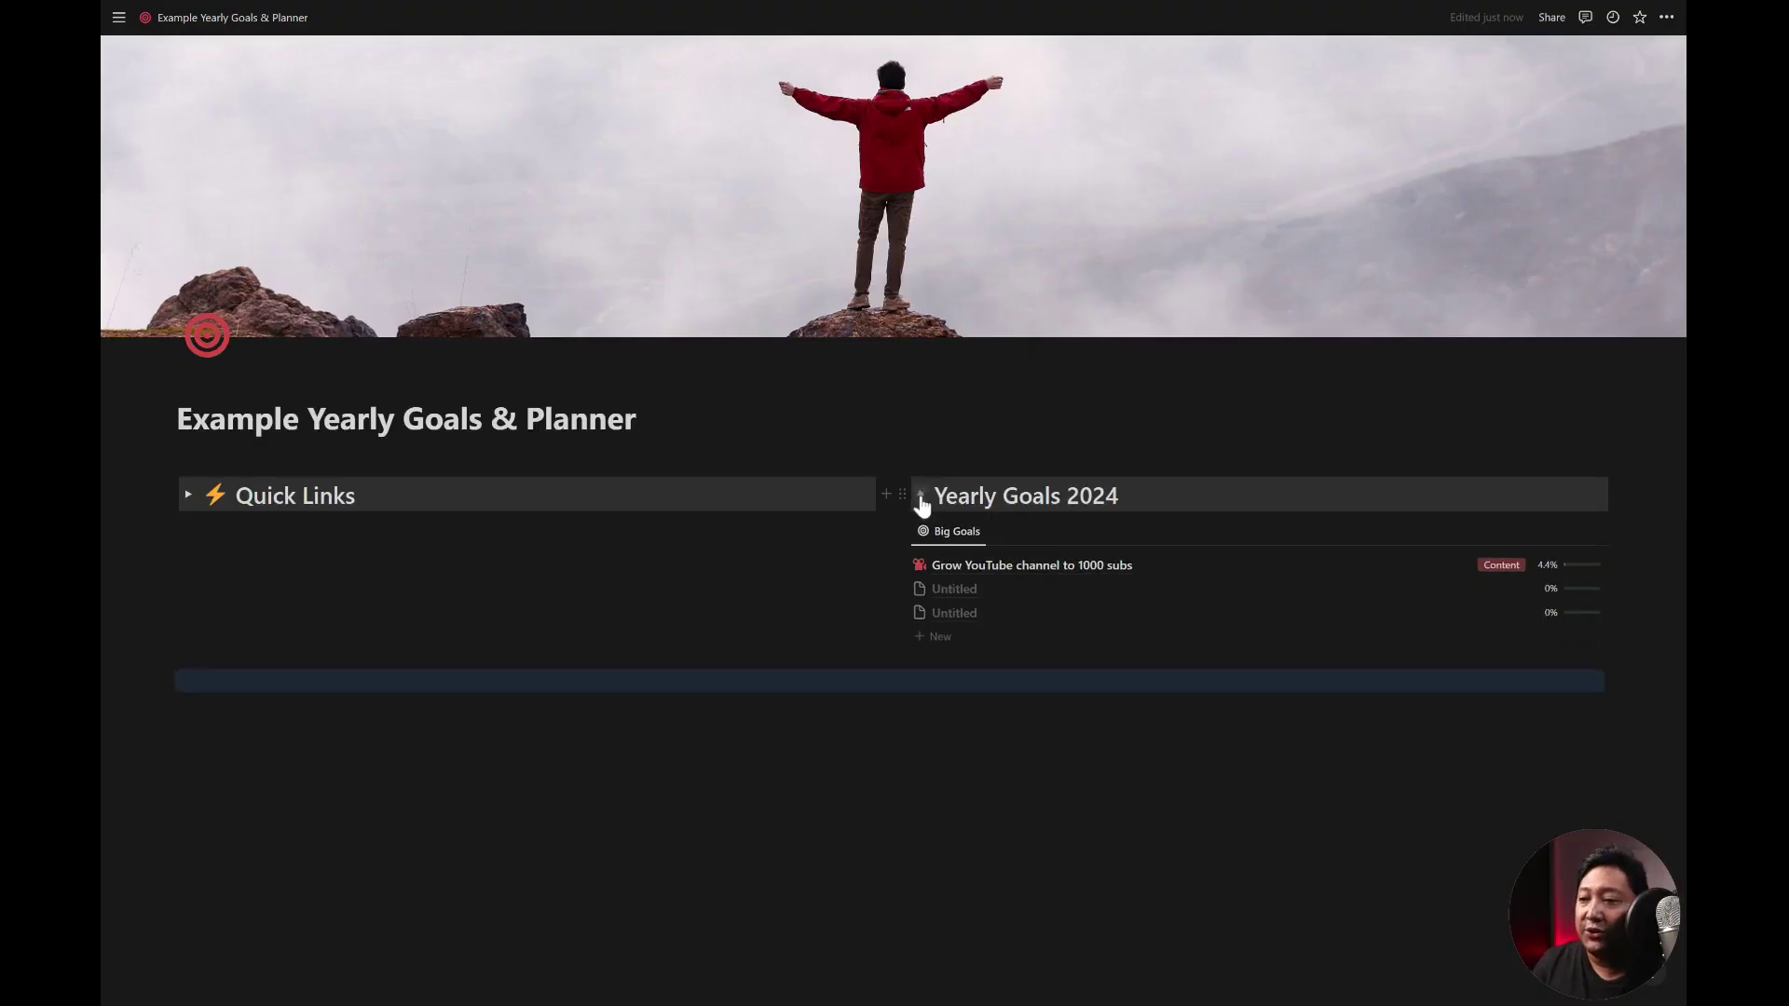
- Review Yearly Planner & Goal Tracker, toggling Yearly Goals for 2024, then reopen the example page
{"action": "left_click", "coordinate": [120, 19]}
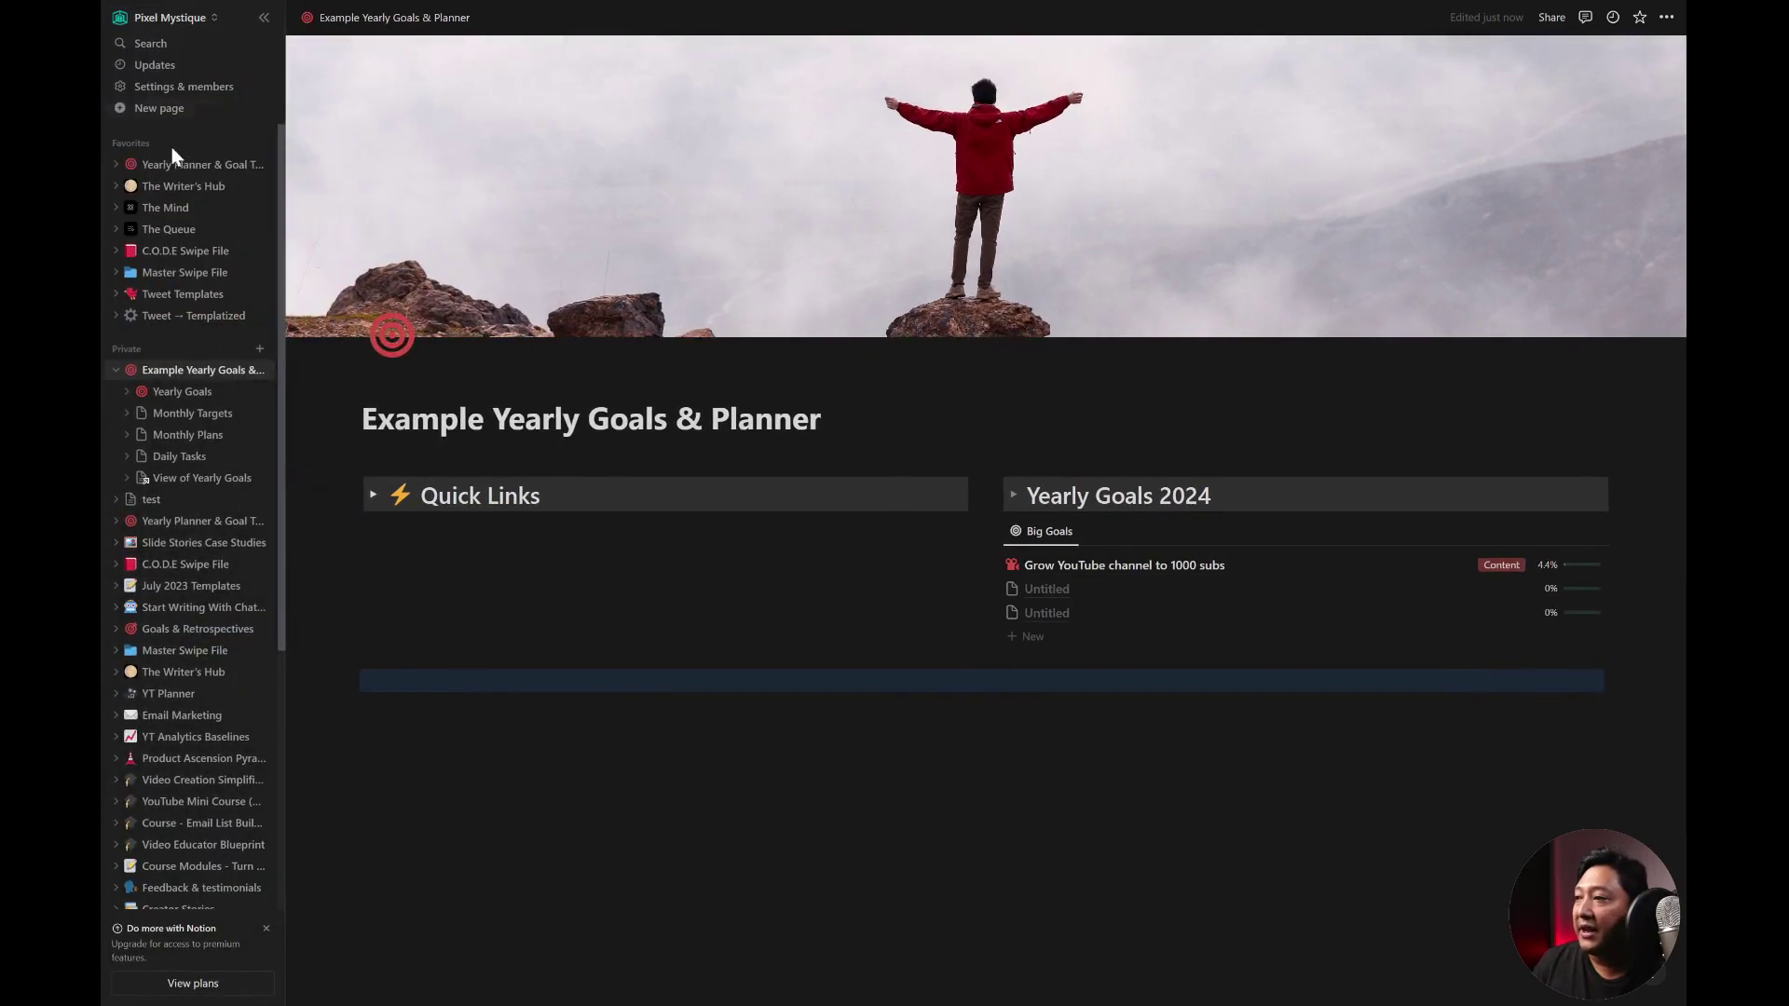
{"action": "left_click", "coordinate": [189, 166]}
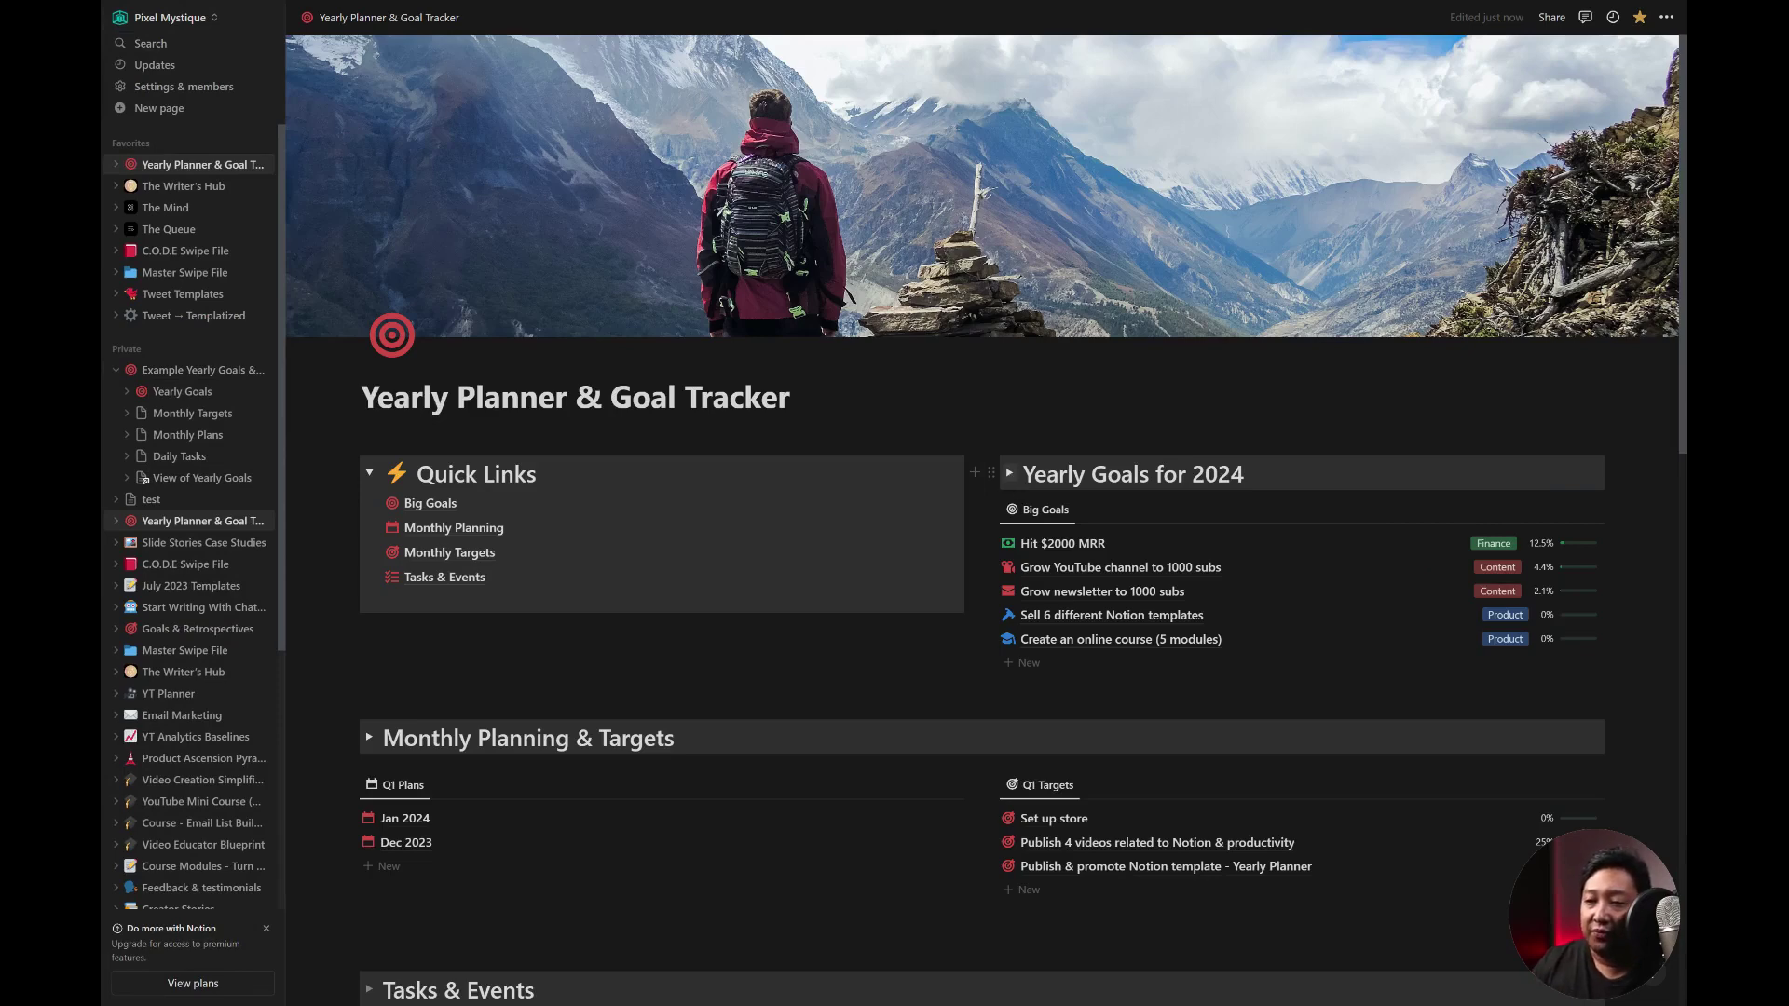
{"action": "left_click", "coordinate": [1013, 477]}
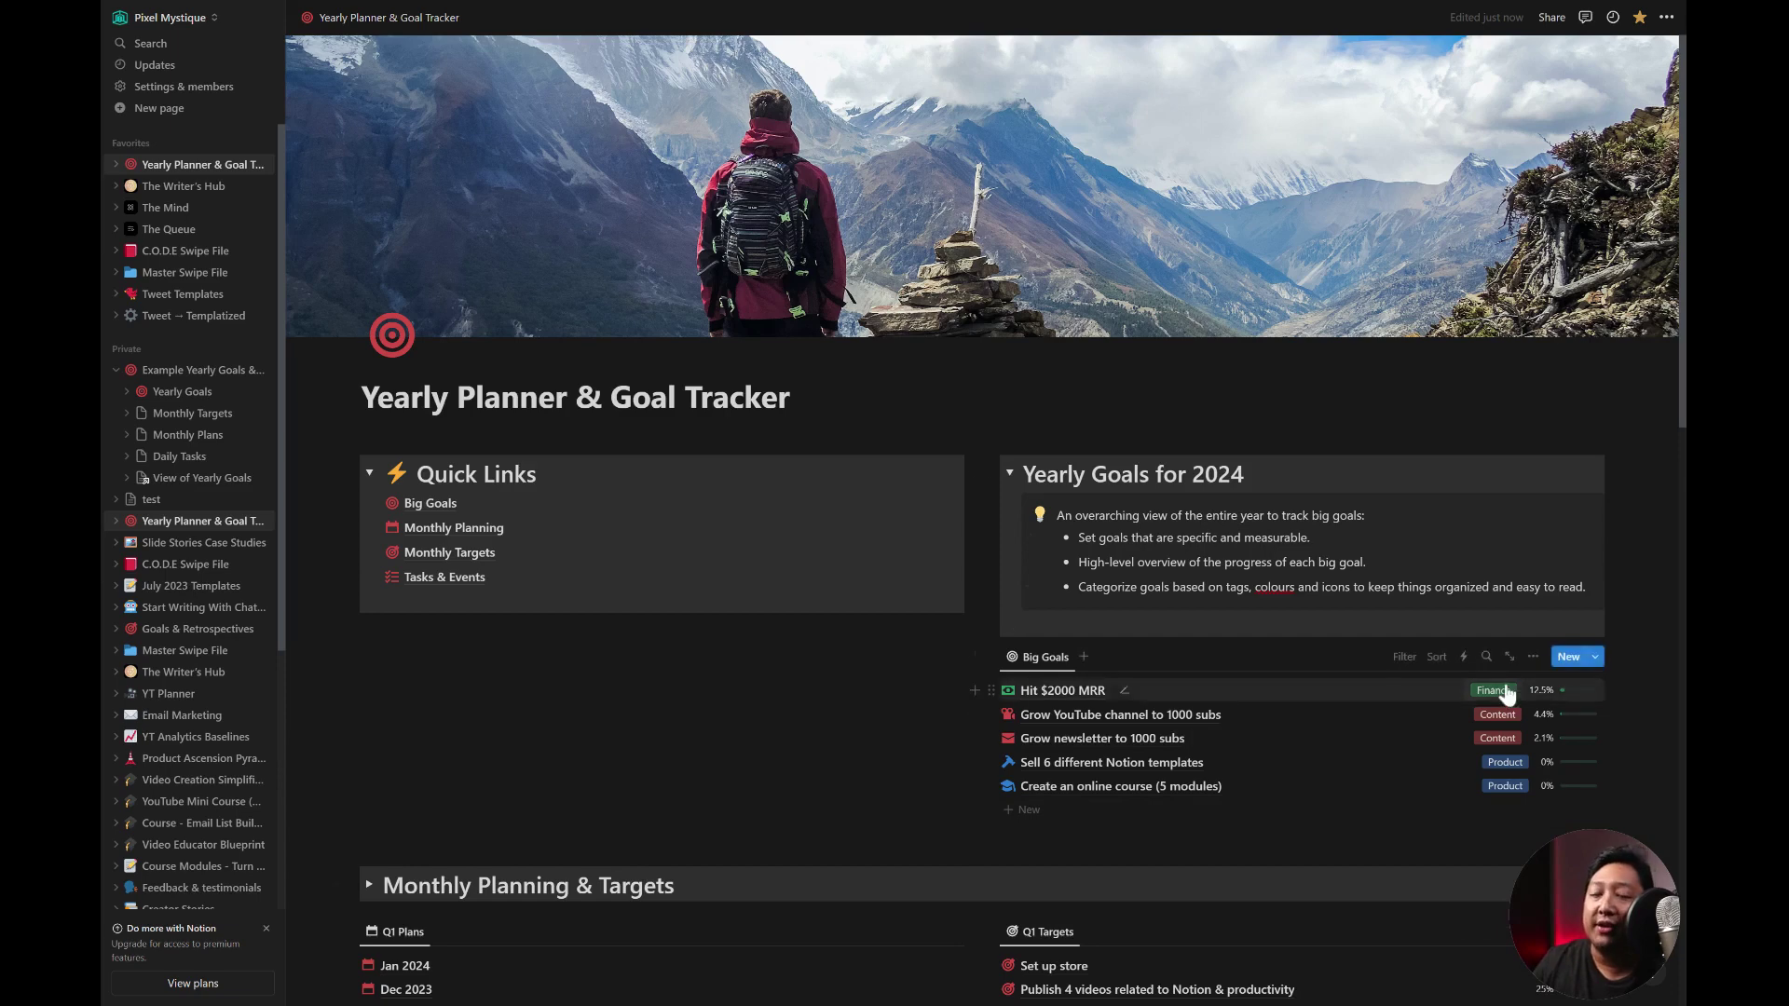
{"action": "left_click", "coordinate": [1013, 480]}
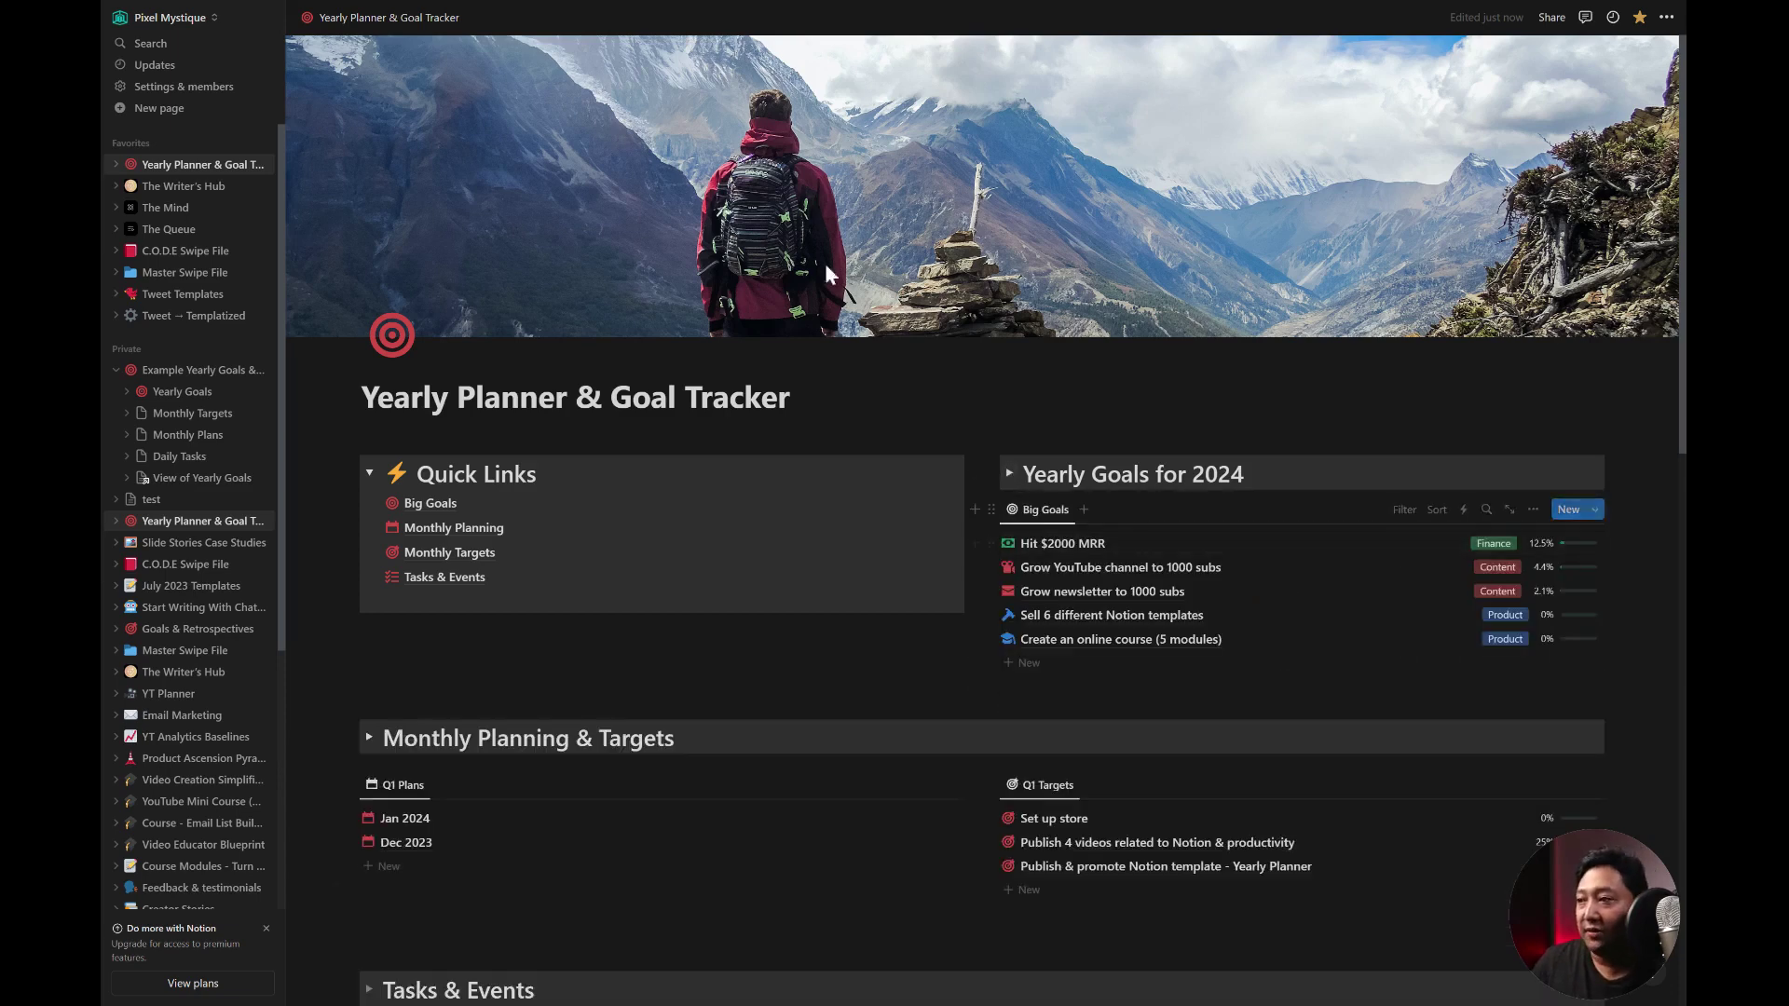
{"action": "left_click", "coordinate": [270, 26]}
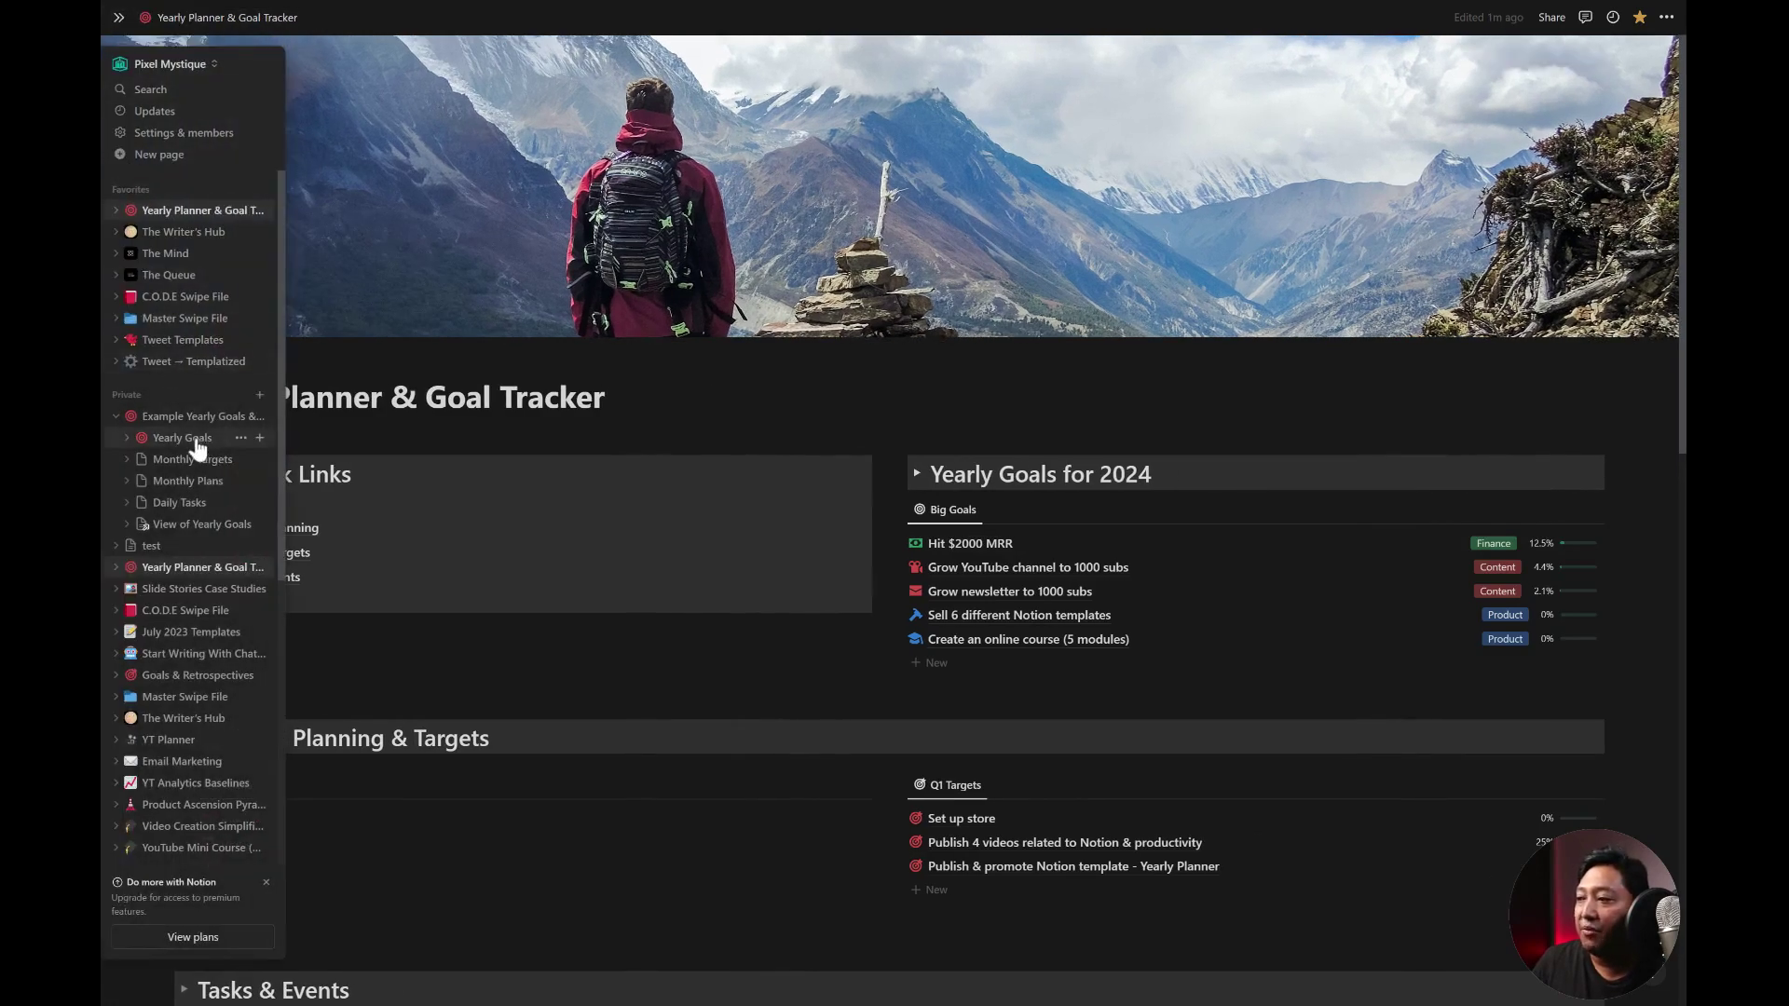
{"action": "left_click", "coordinate": [186, 418]}
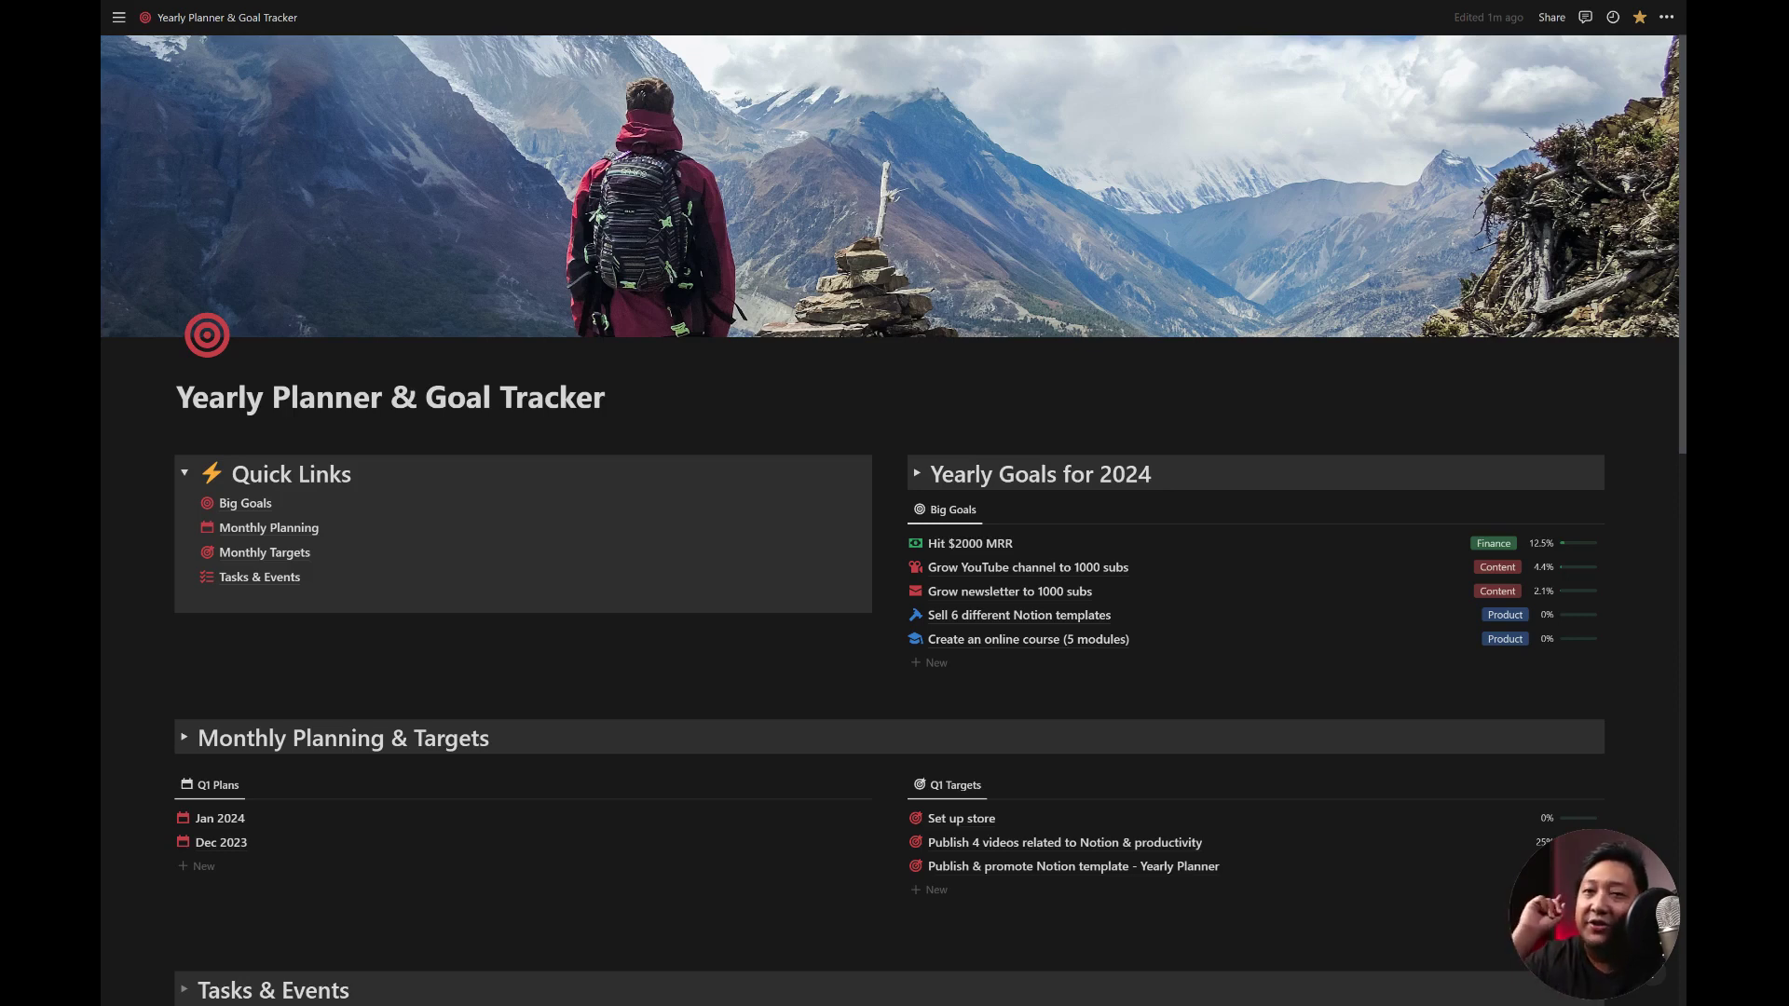
{"action": "scroll", "coordinate": [895, 559], "scroll_direction": "down", "scroll_amount": 2}
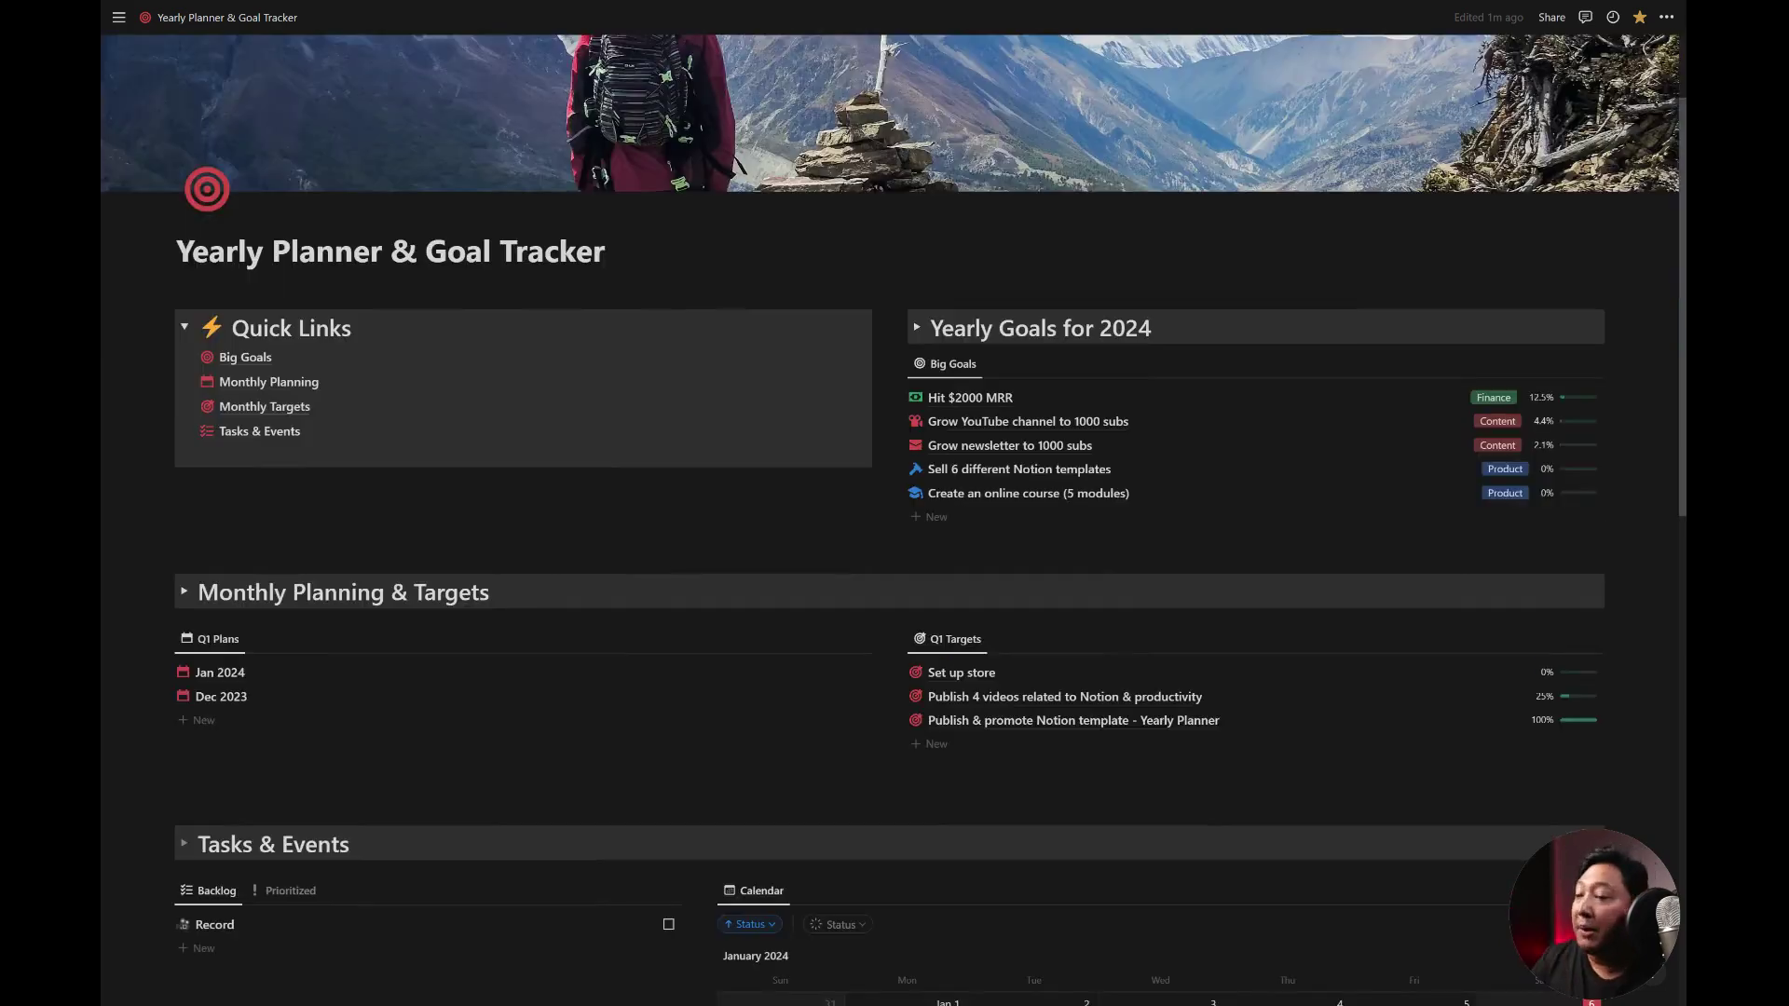
{"action": "scroll", "coordinate": [265, 440], "scroll_direction": "down", "scroll_amount": 3}
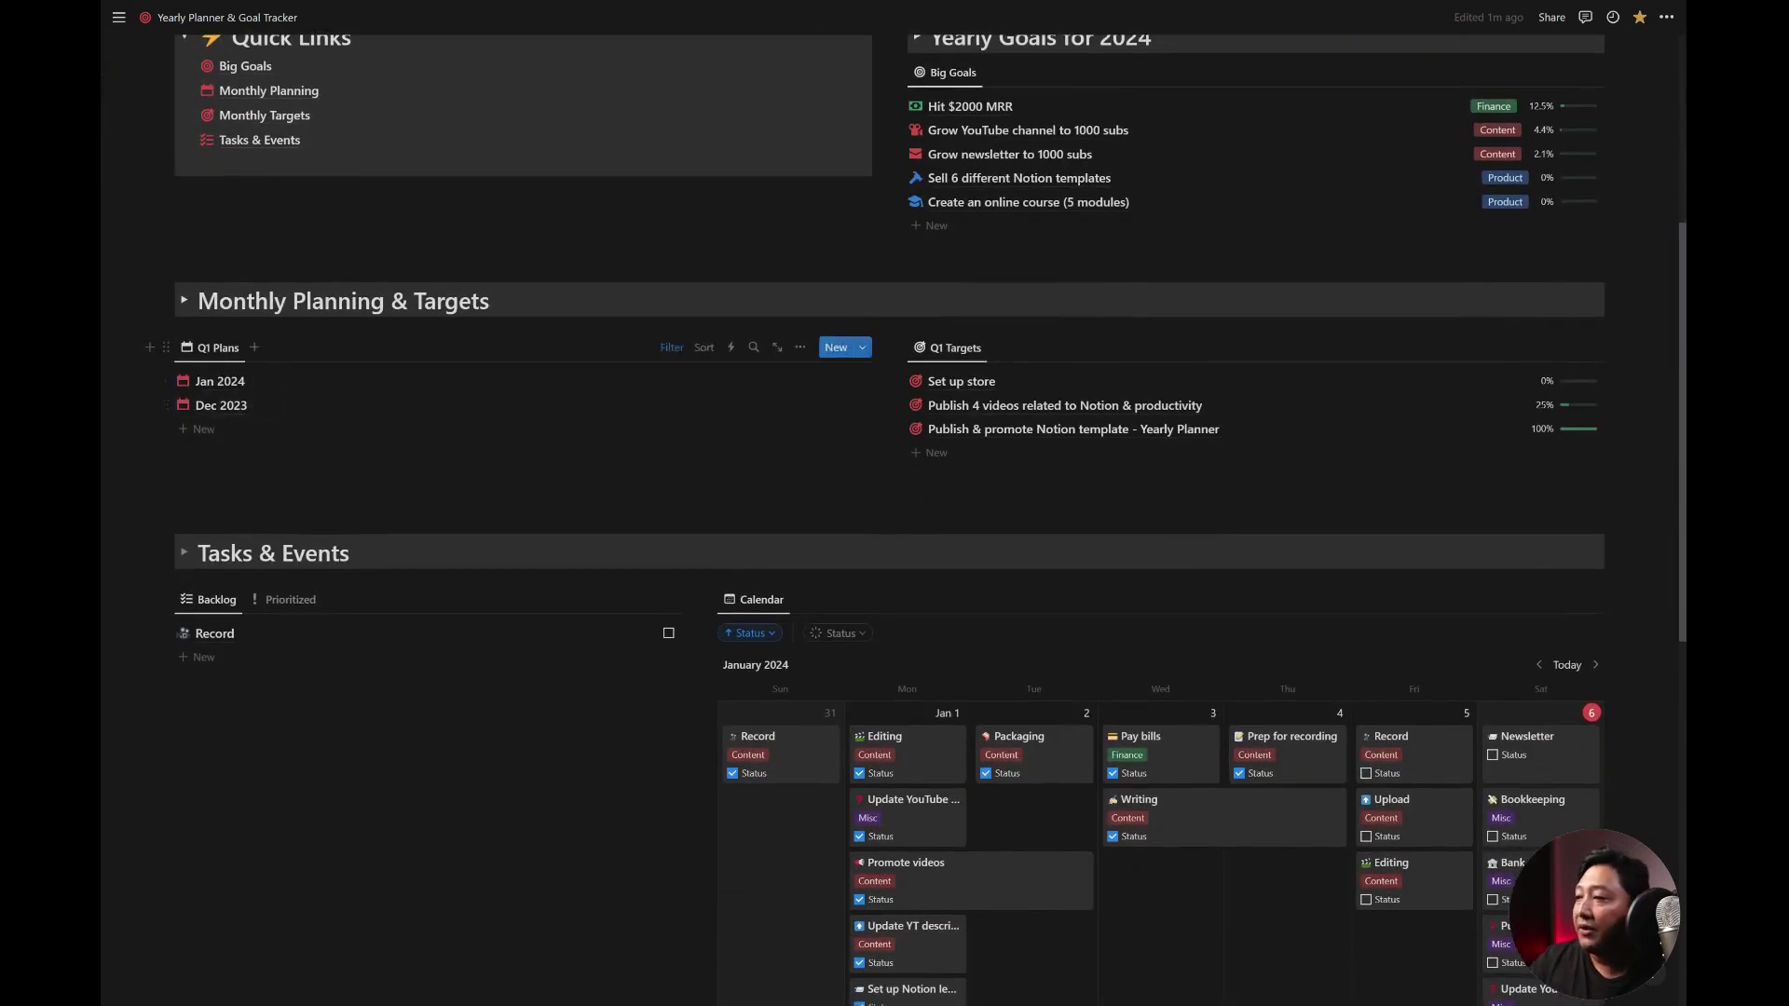